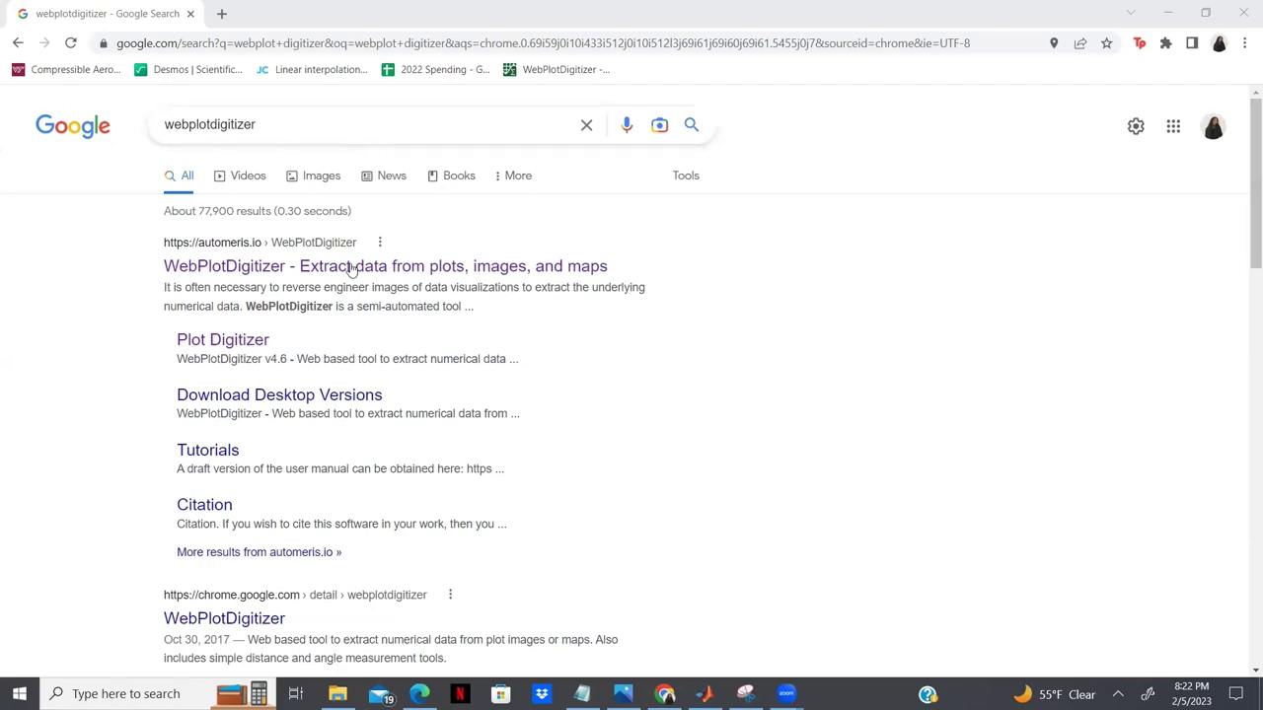
# Open the WebPlotDigitizer site from the search results and launch its English web application
pyautogui.click(282, 275)
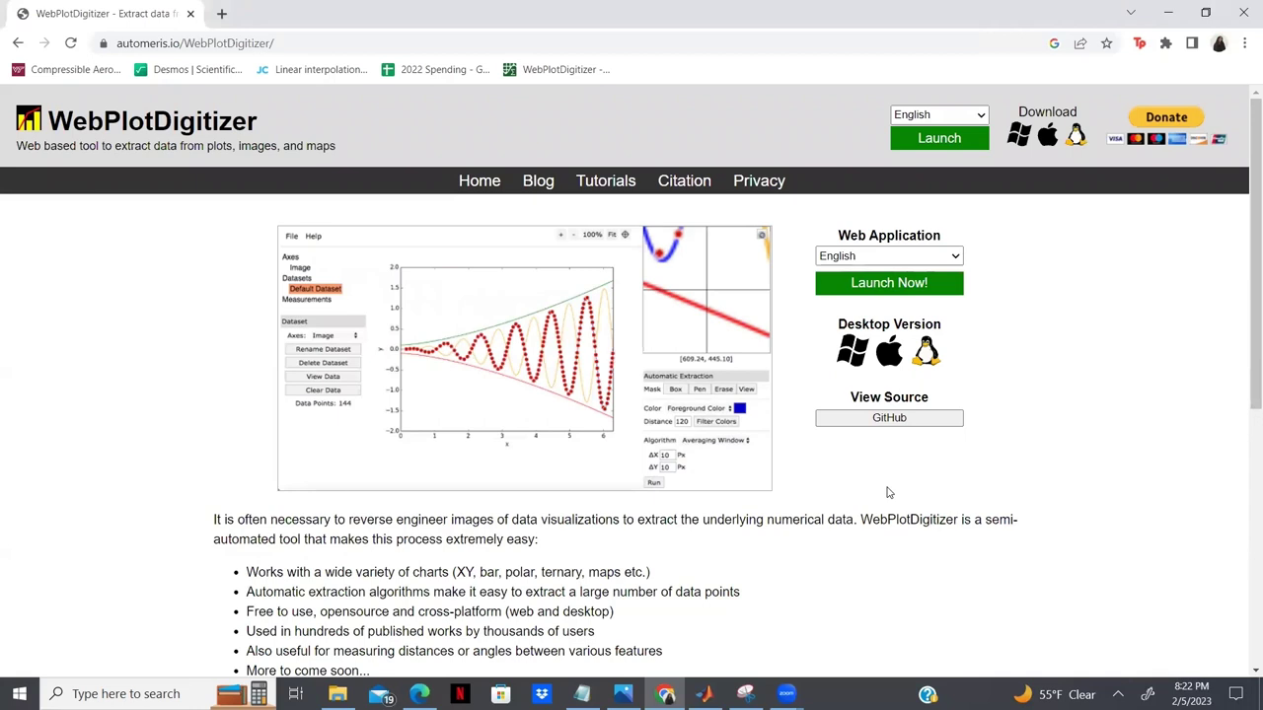
pyautogui.click(856, 284)
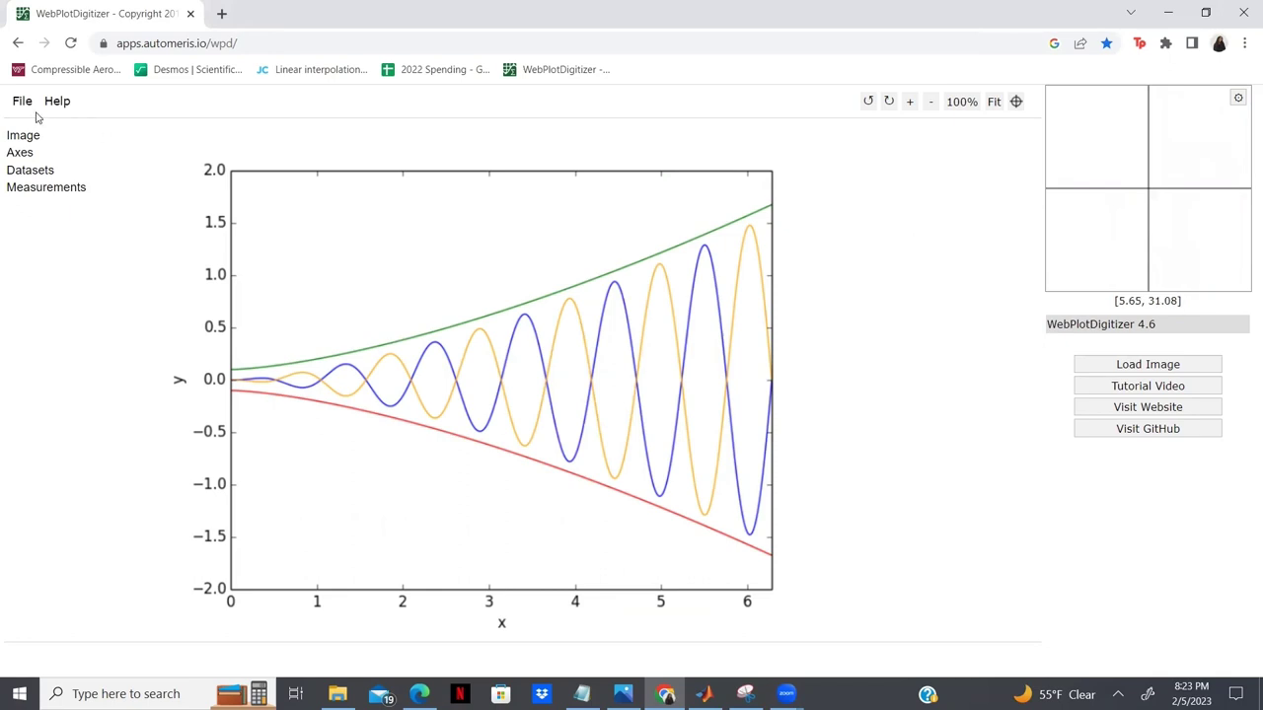
# Load the image file "lift to drag ratio plot" from the Downloads folder
pyautogui.moveTo(29, 108)
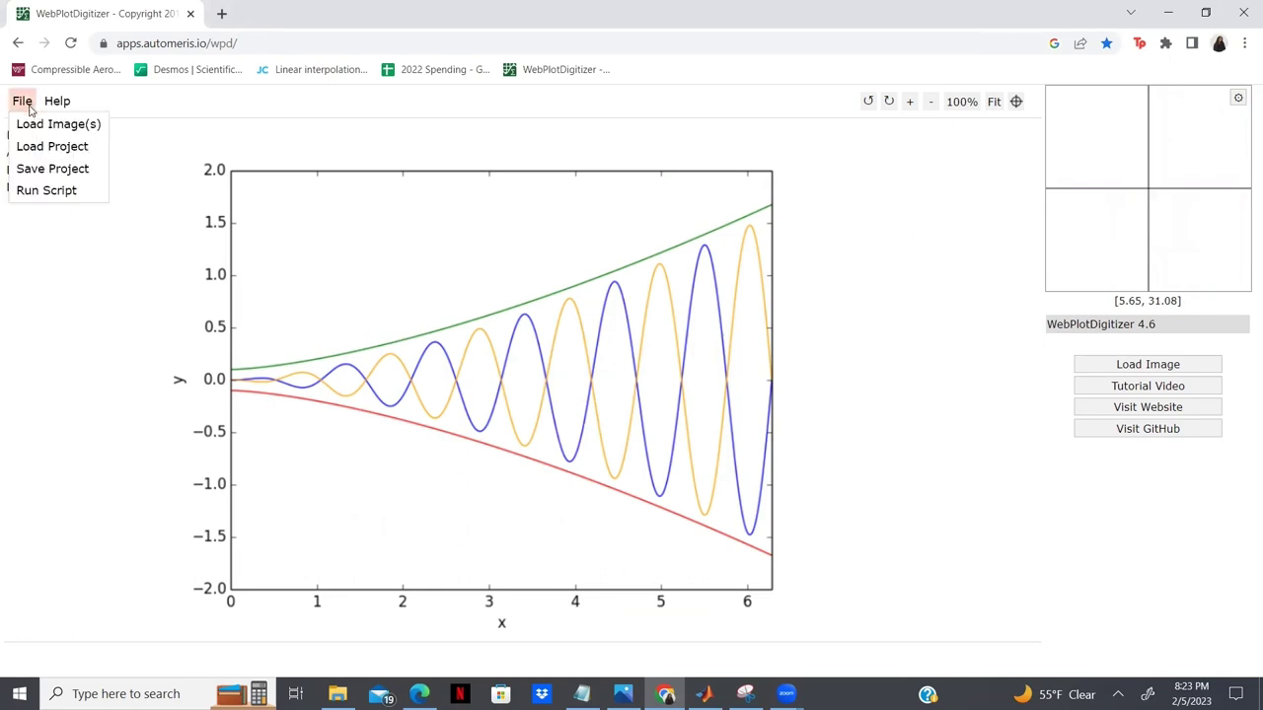
pyautogui.click(32, 126)
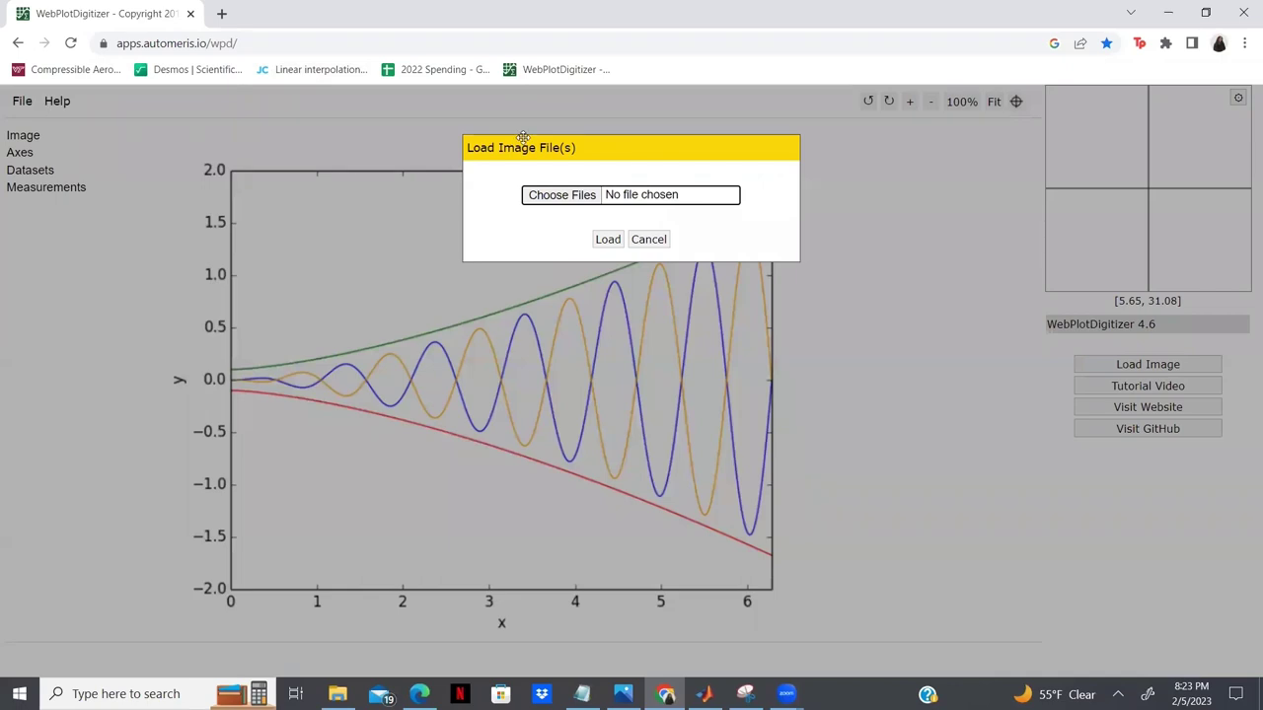
pyautogui.click(563, 191)
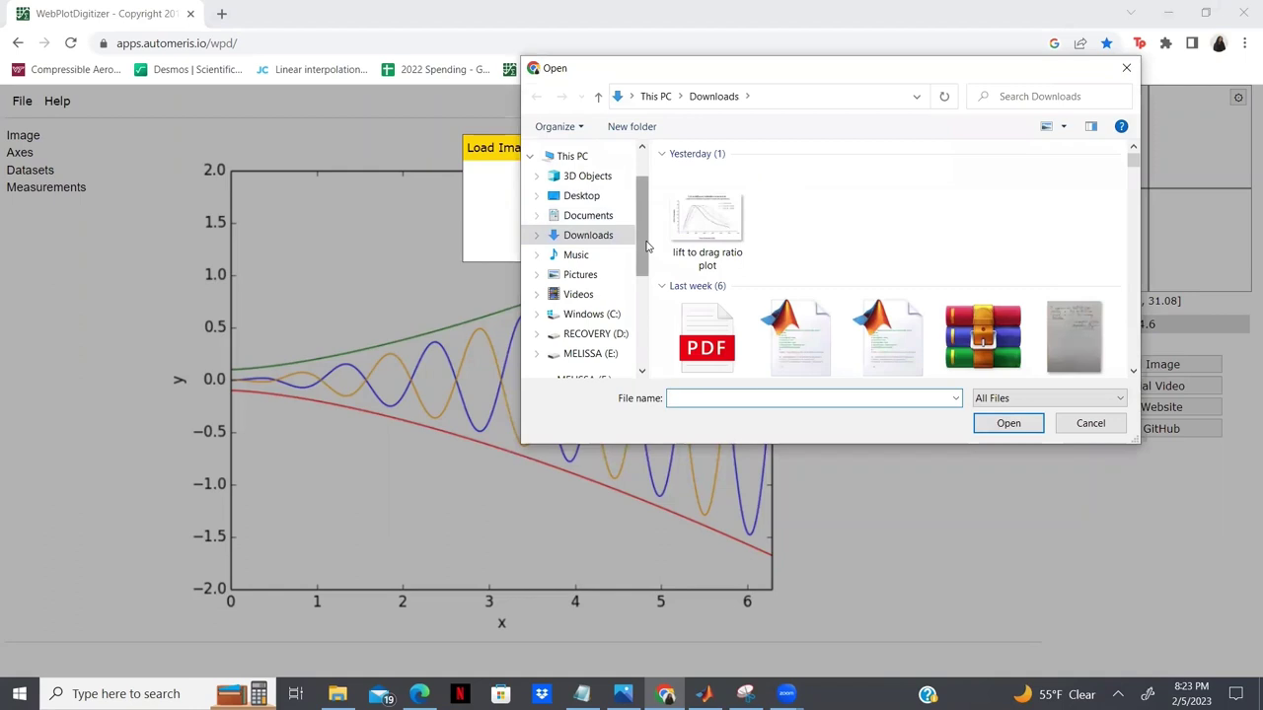
pyautogui.scroll(-1, 646, 246)
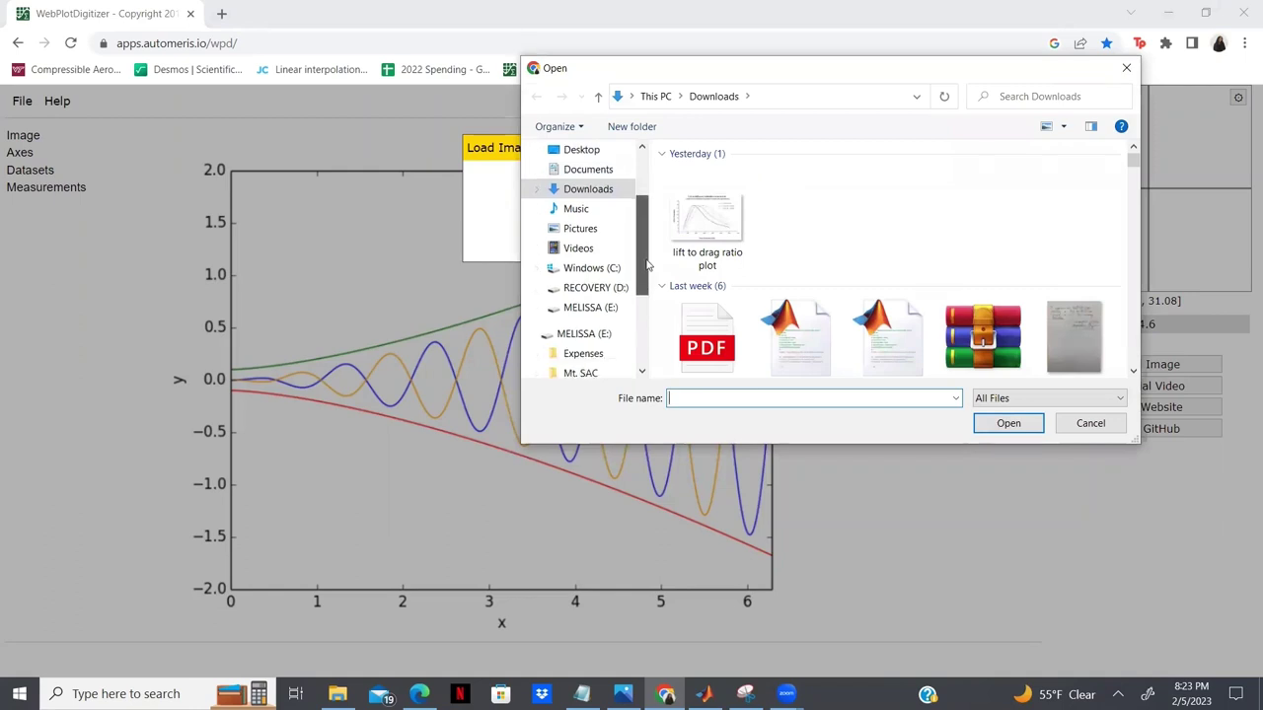
pyautogui.click(688, 232)
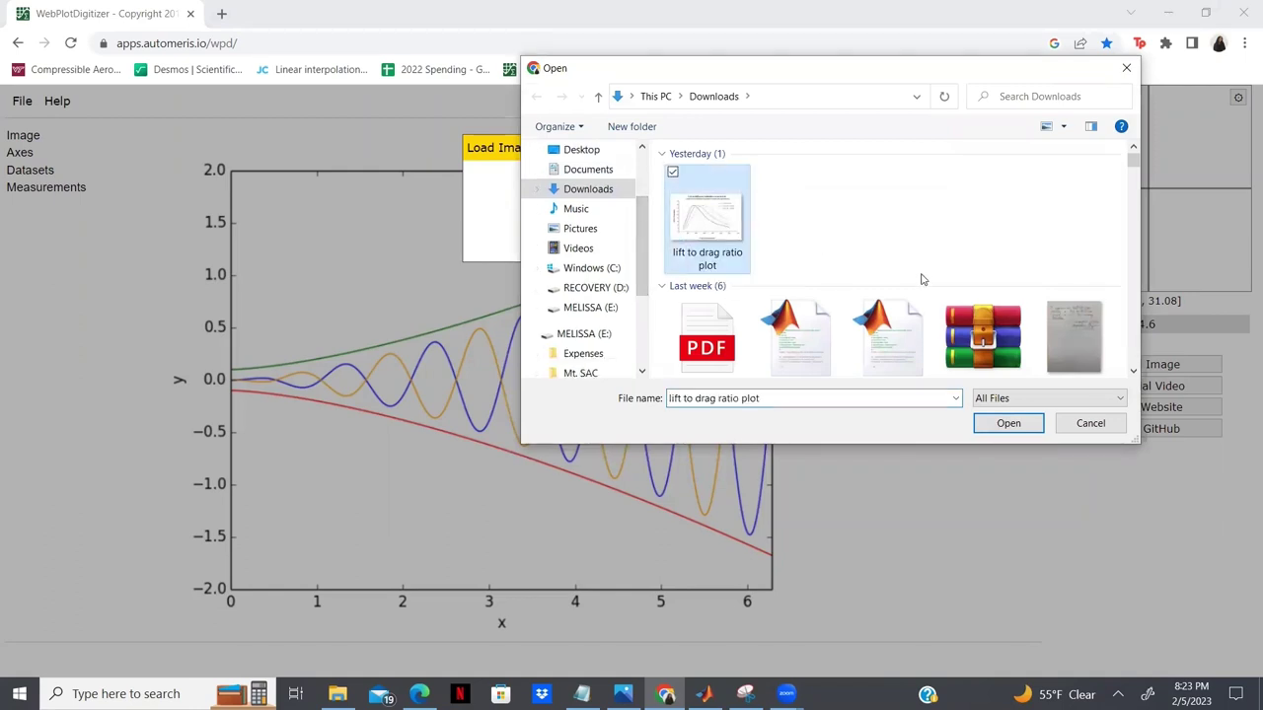
pyautogui.click(990, 424)
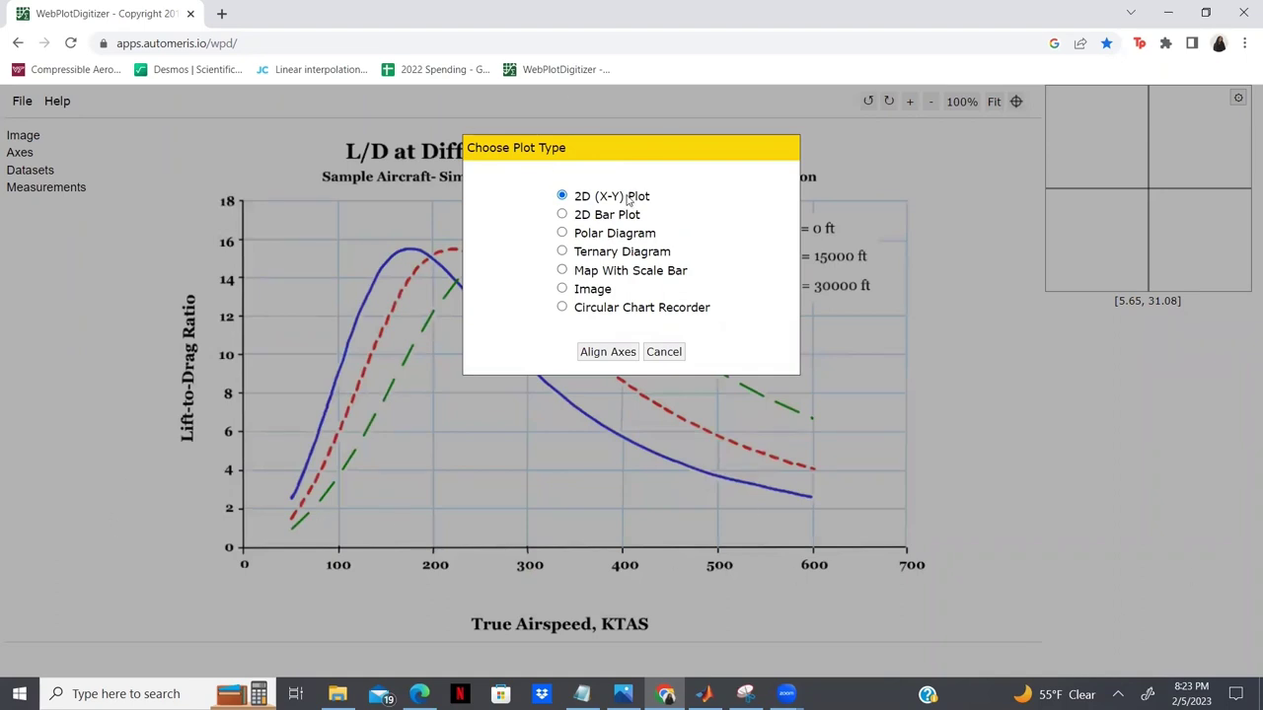
# Align axes as a 2D (X-Y) plot, marking X1 at 0, X2 at 600, Y1 at 0 and Y2 at 18 on the graph
pyautogui.click(609, 353)
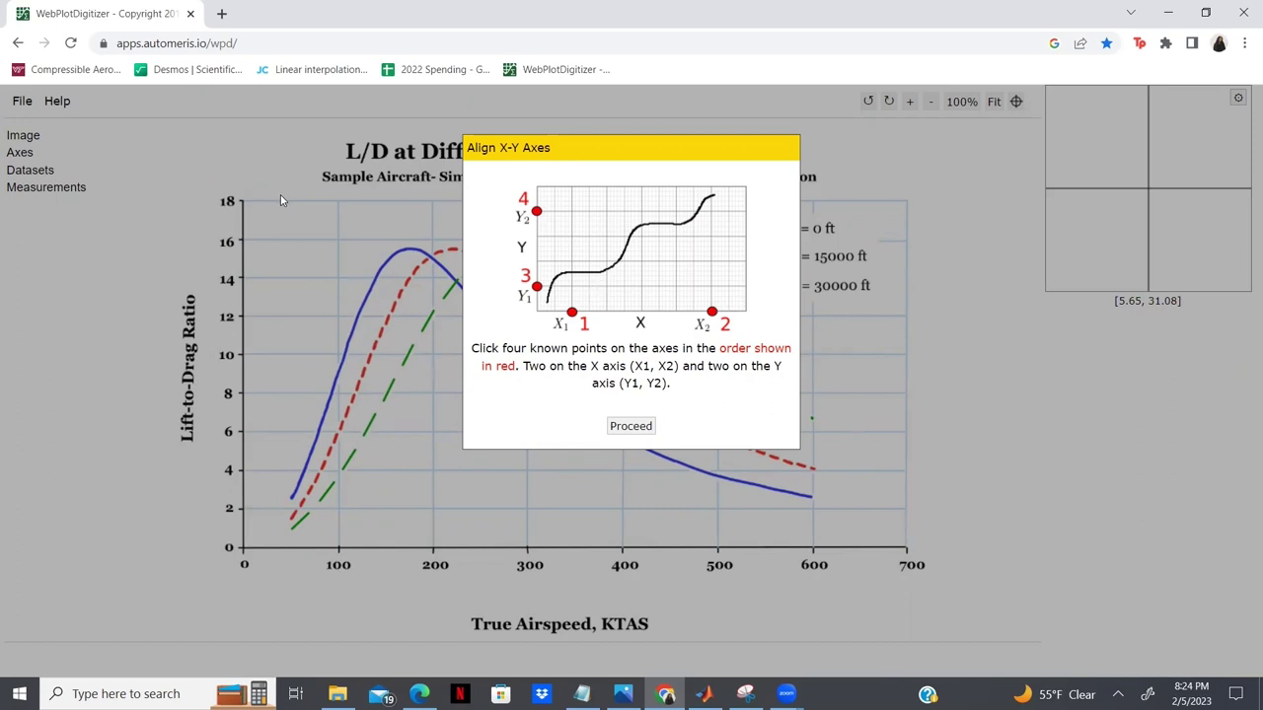
pyautogui.click(631, 426)
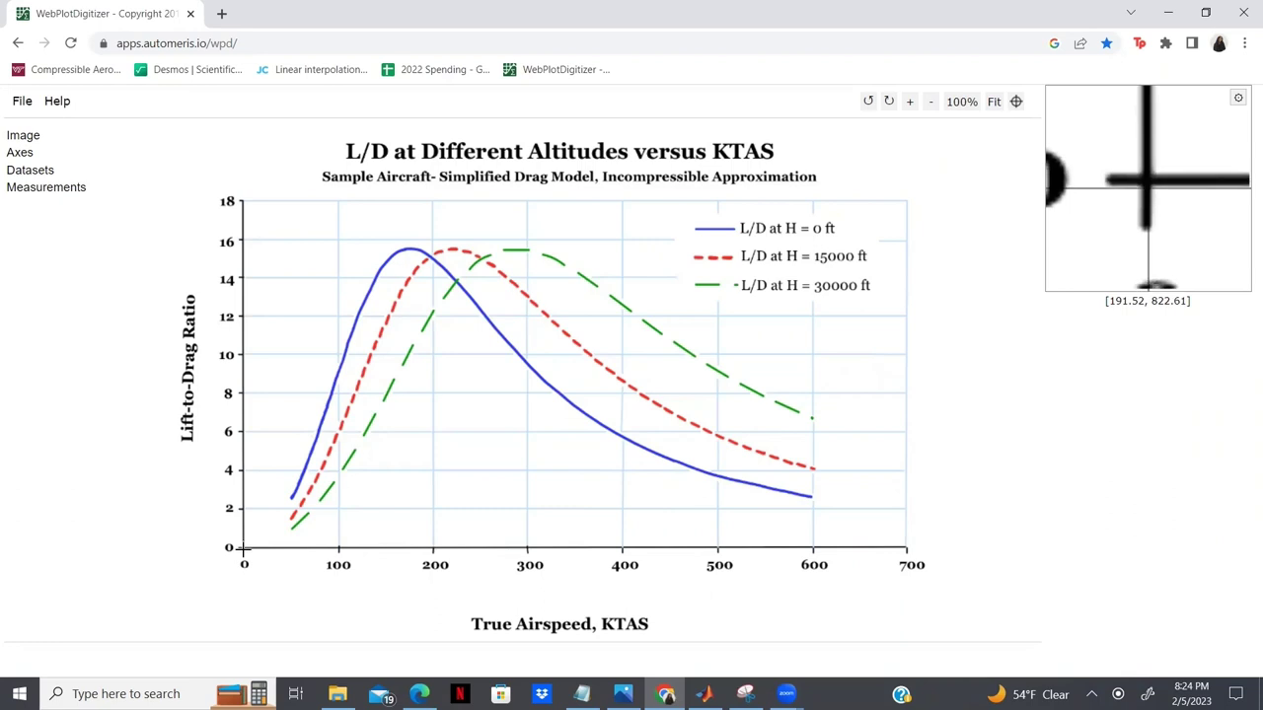
pyautogui.click(242, 544)
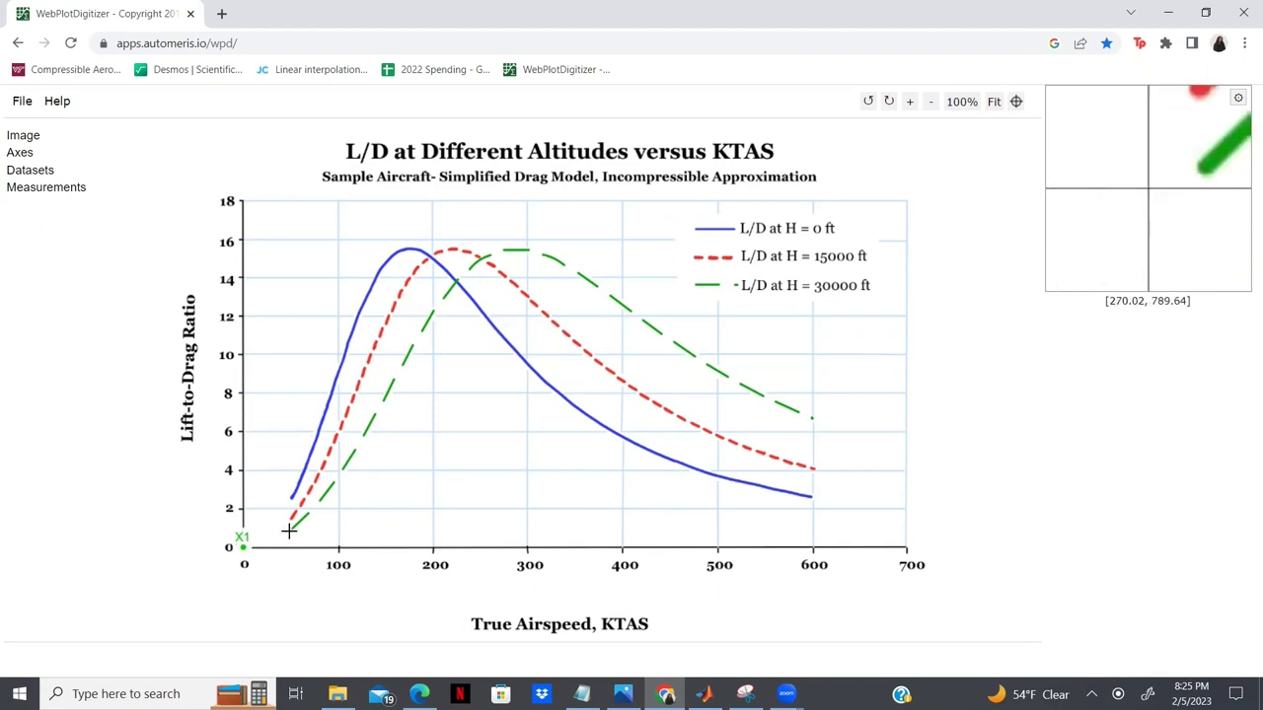
pyautogui.click(812, 546)
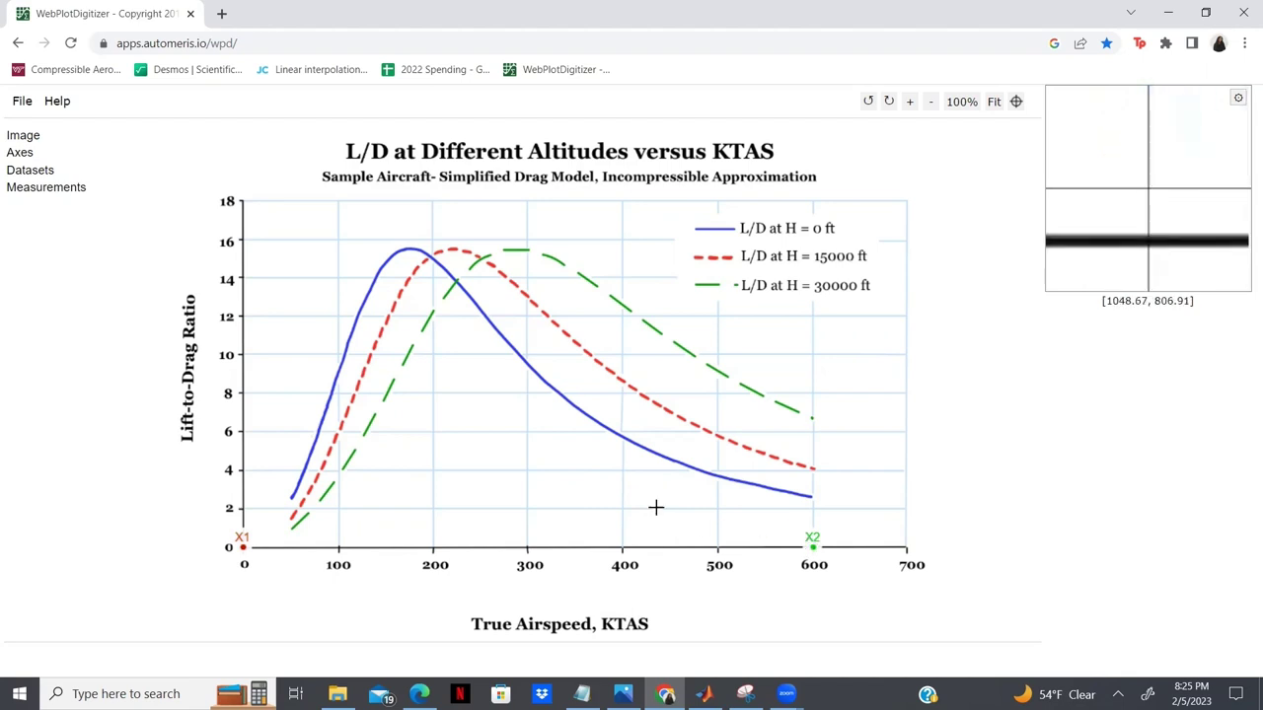
pyautogui.click(242, 548)
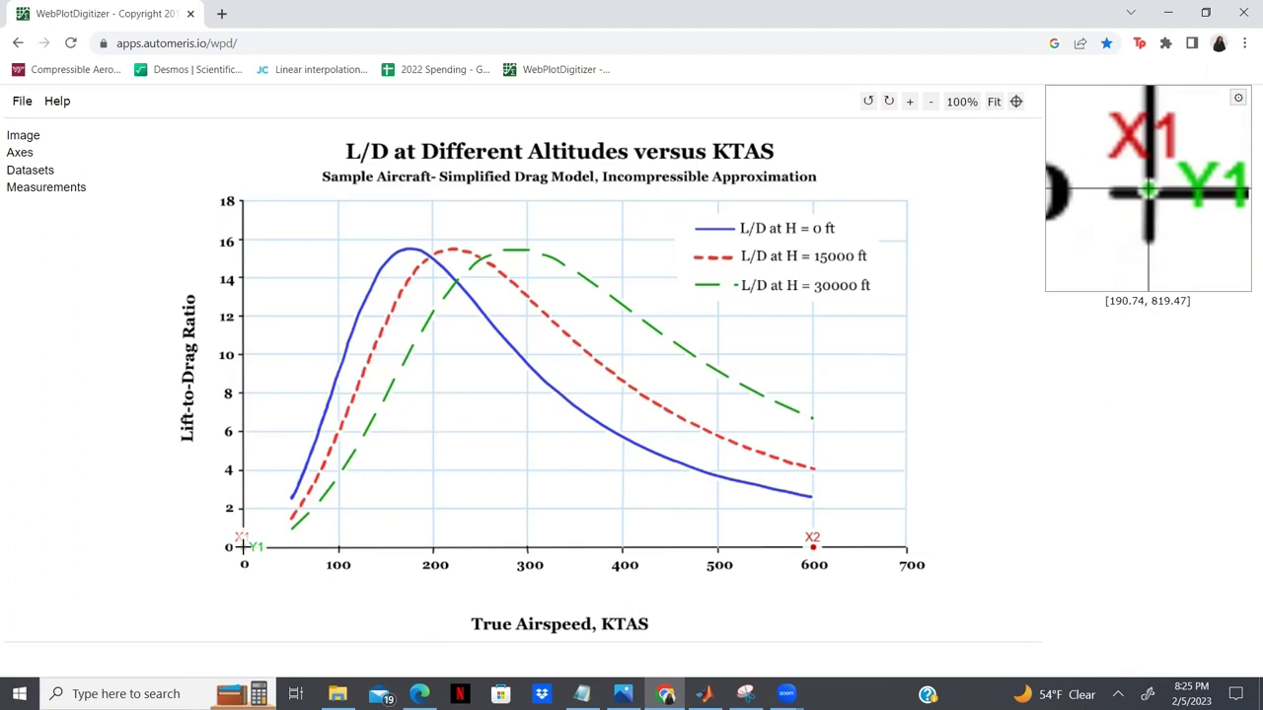
pyautogui.click(242, 200)
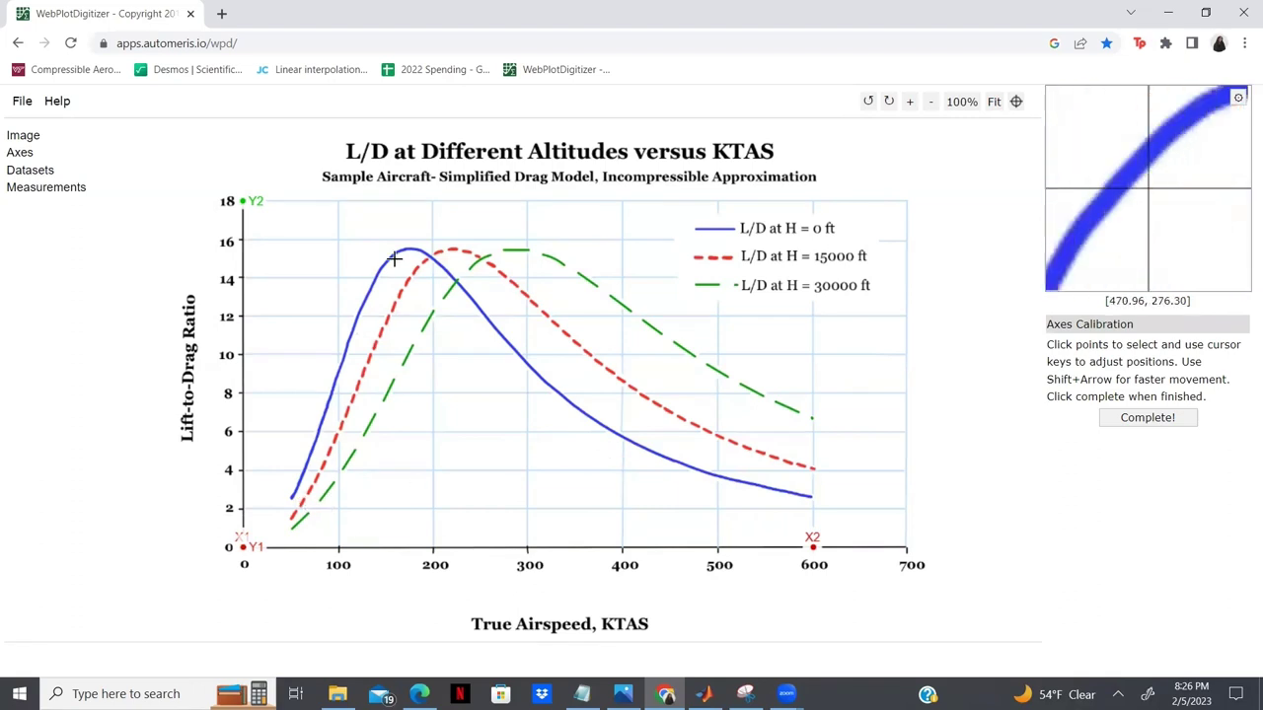
# Complete the axes calibration with X-axis values 0 and 600 and Y-axis values 0 and 18
pyautogui.click(1148, 418)
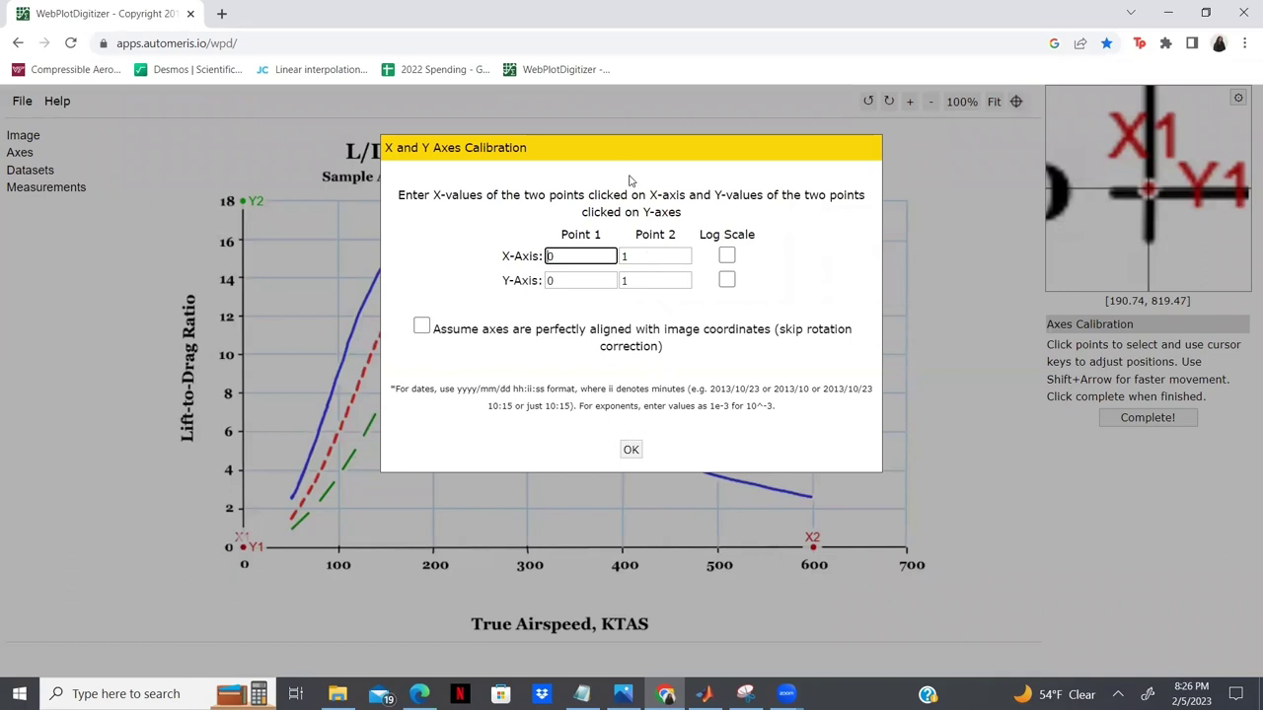
pyautogui.moveTo(625, 151); pyautogui.dragTo(1087, 116)
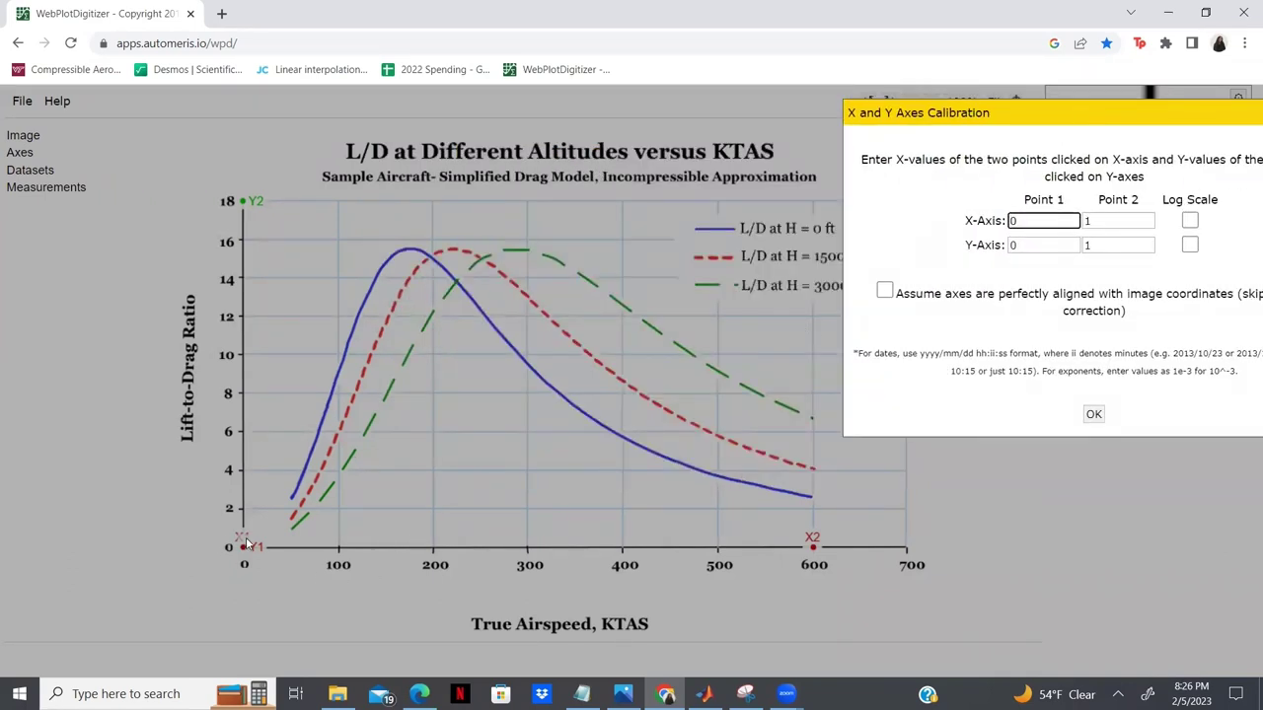
pyautogui.write('0')
pyautogui.press('BackSpace')
pyautogui.click(1099, 226)
pyautogui.press('BackSpace')
pyautogui.write('600')
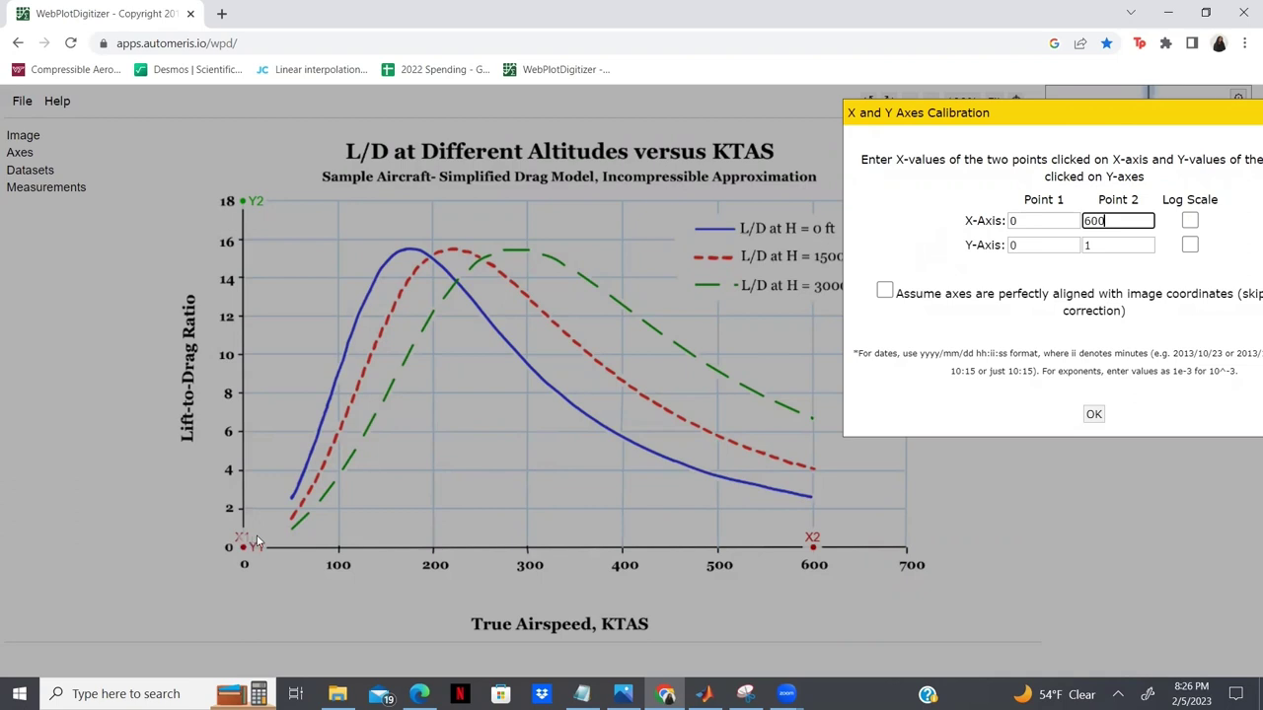
pyautogui.click(1040, 244)
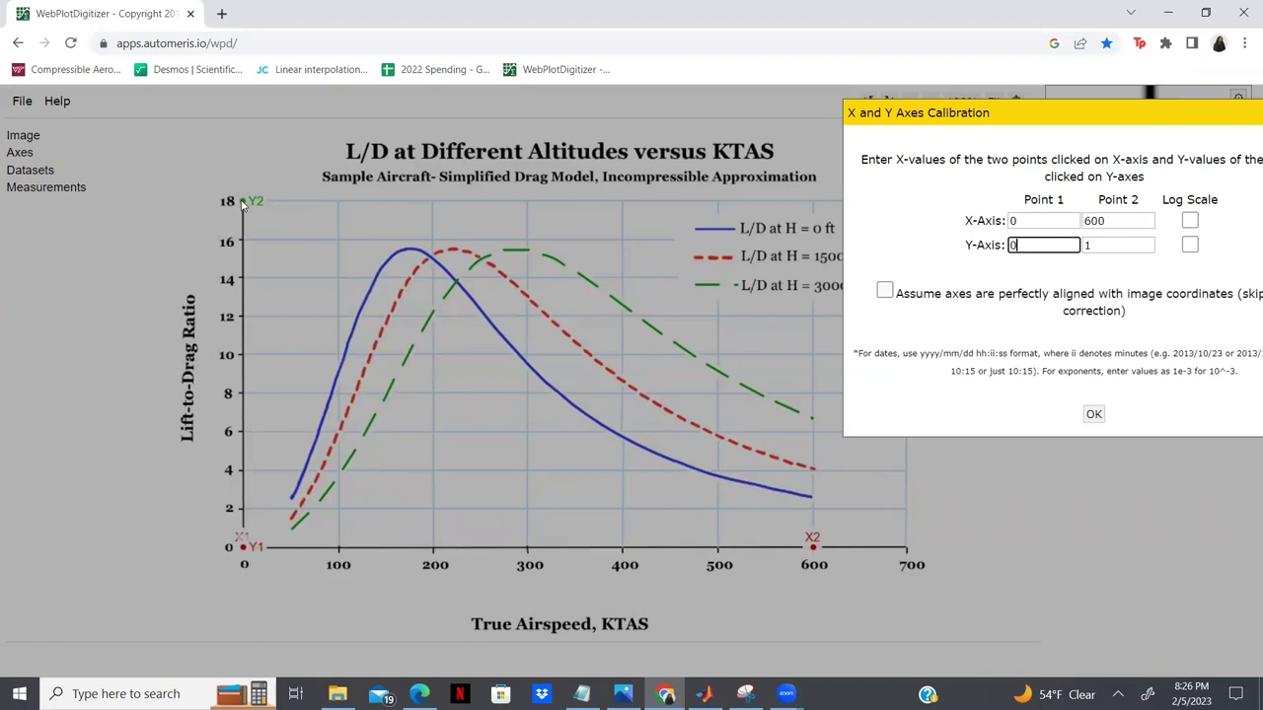
pyautogui.click(1111, 249)
pyautogui.write('8')
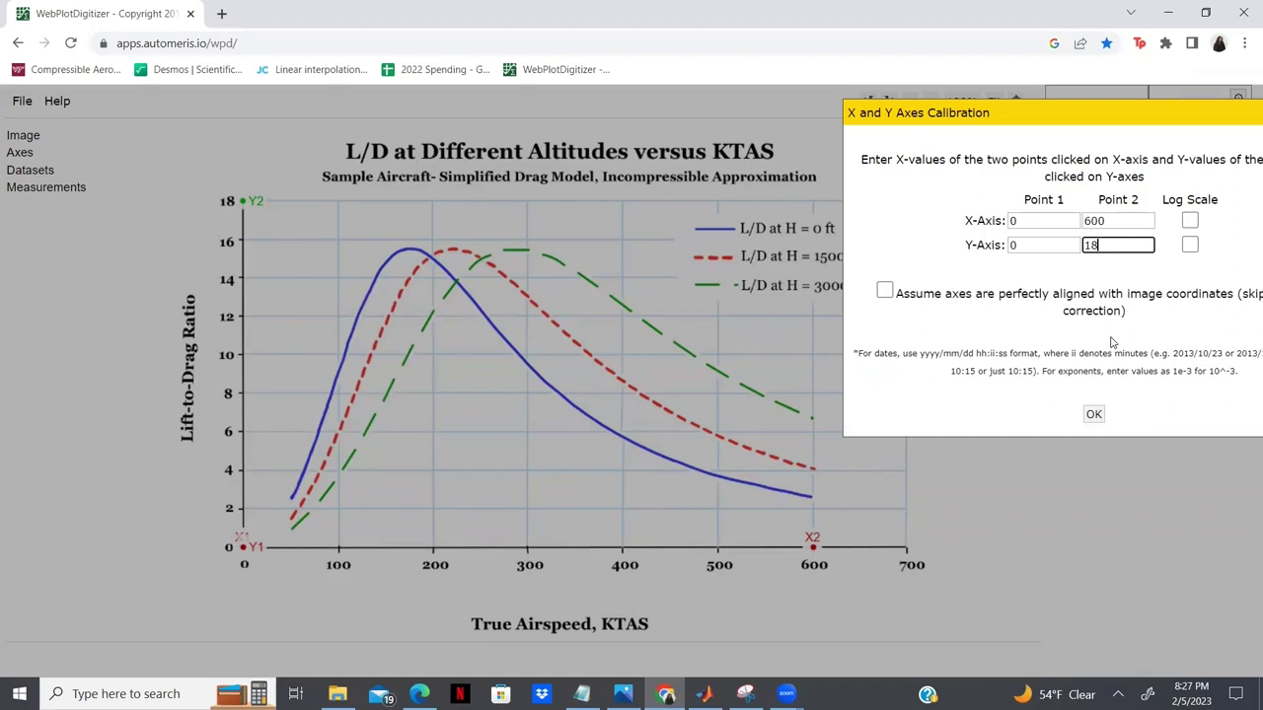
pyautogui.click(1095, 416)
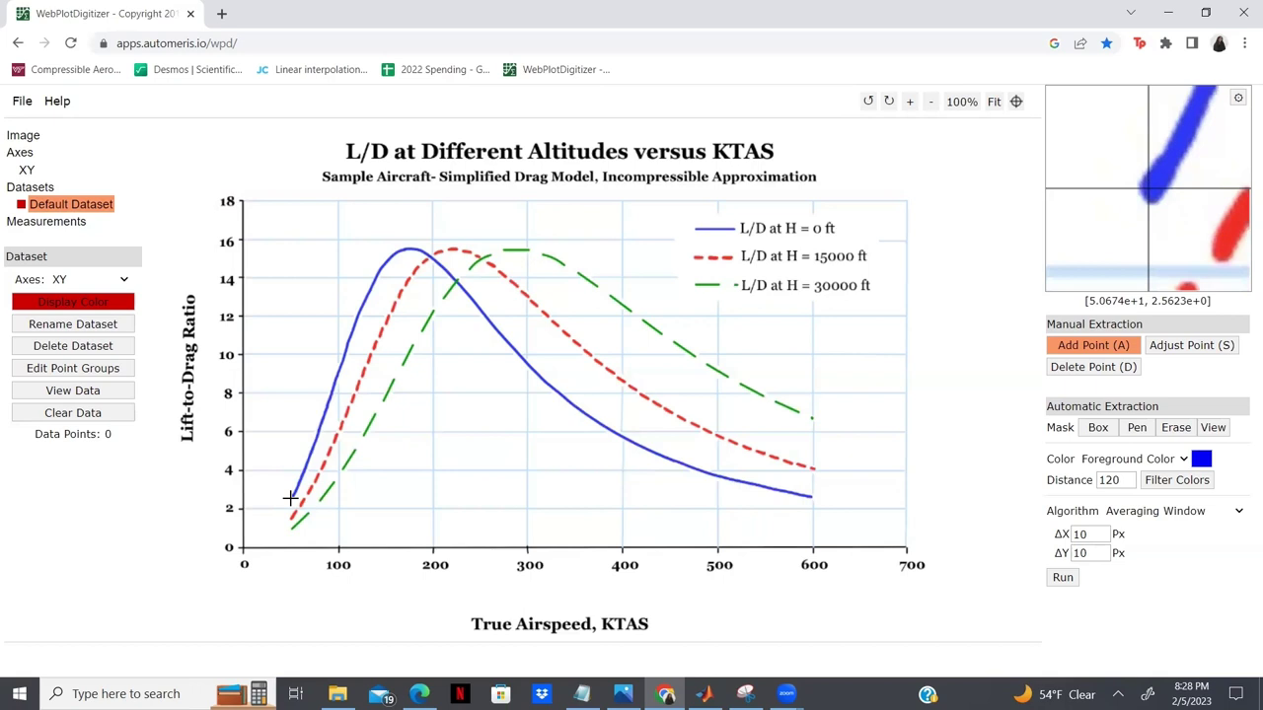
# Add closely spaced data points along the blue H = 0 ft curve from about 51 to 79 KTAS, placing one beside the curve
pyautogui.click(290, 498)
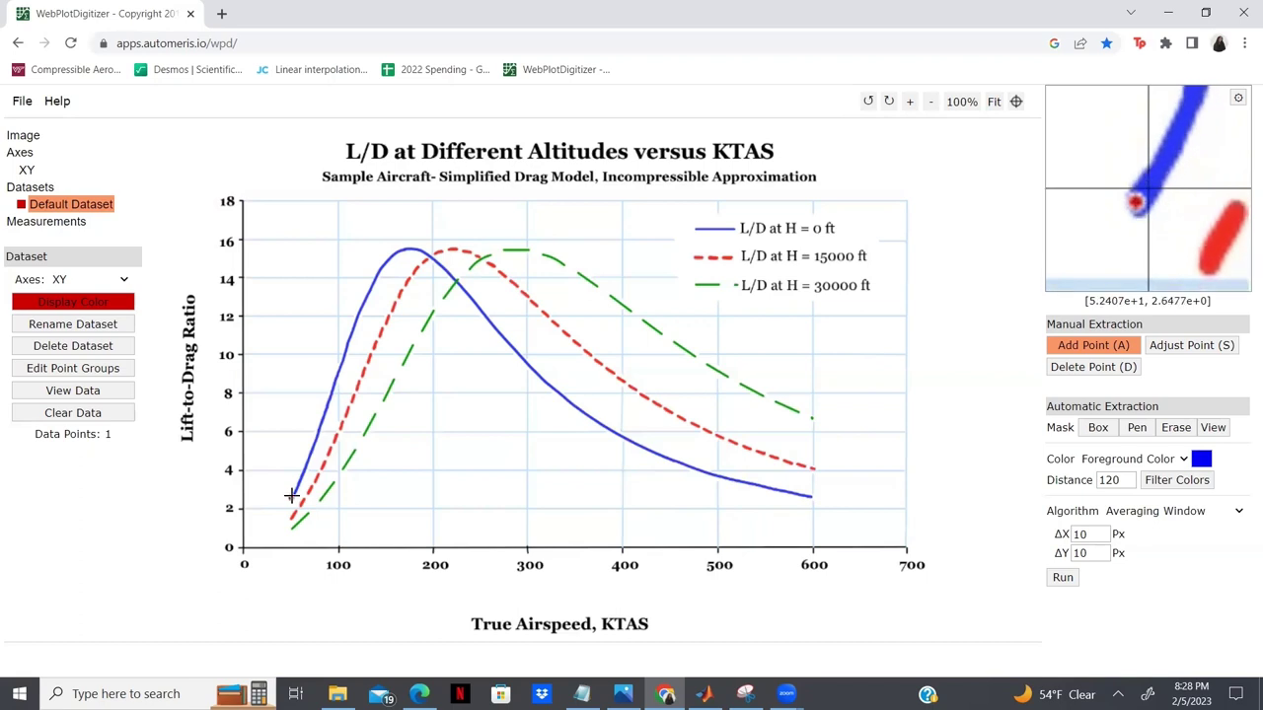
pyautogui.click(293, 494)
pyautogui.click(295, 493)
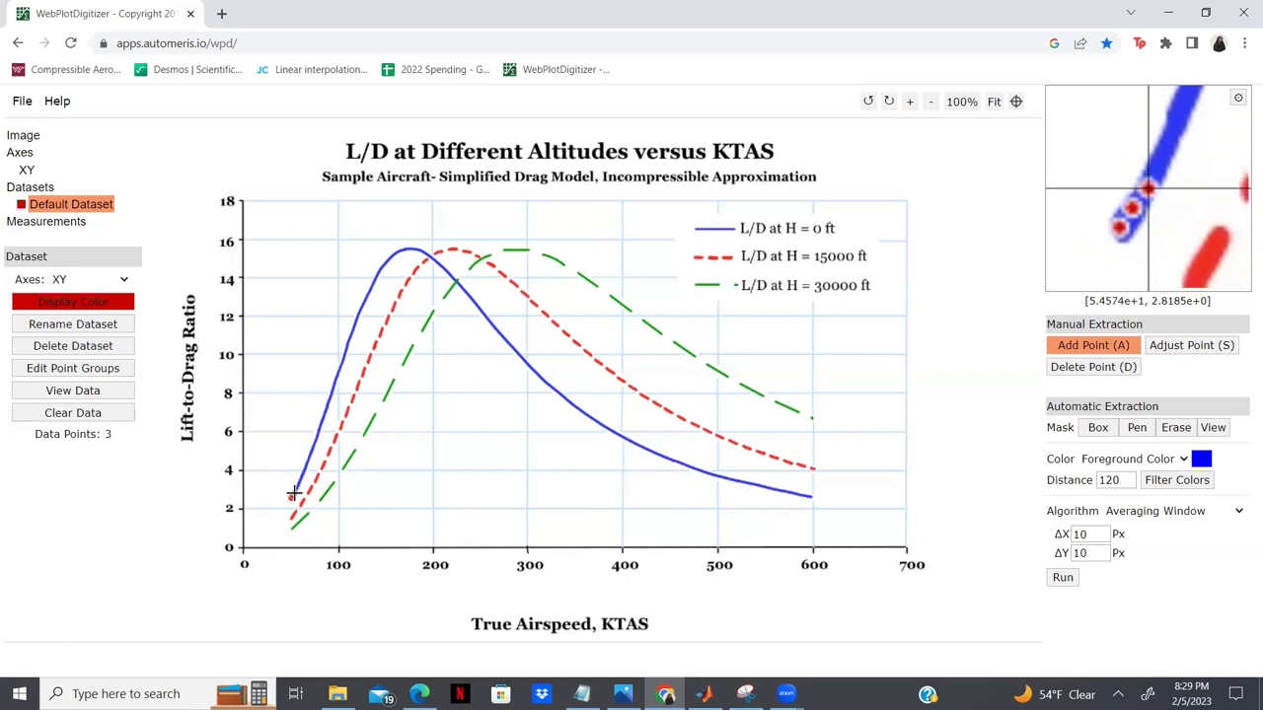
pyautogui.moveTo(295, 490); pyautogui.dragTo(316, 439)
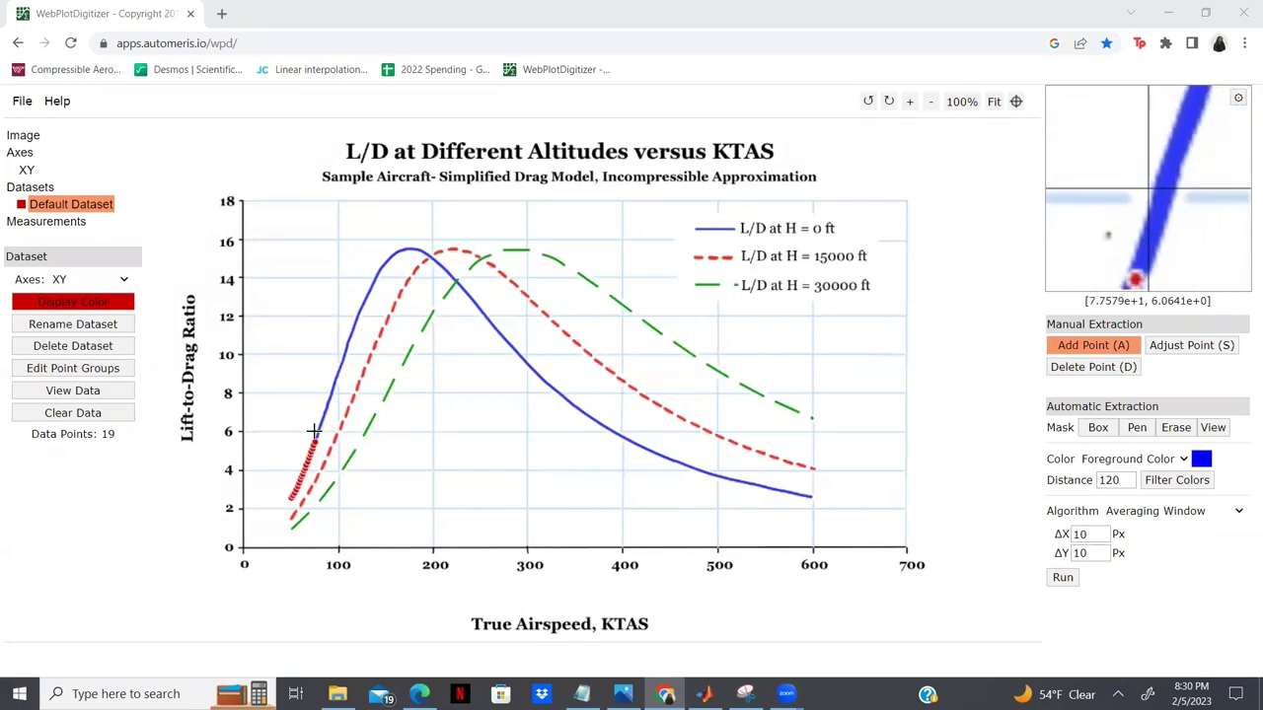
pyautogui.click(310, 434)
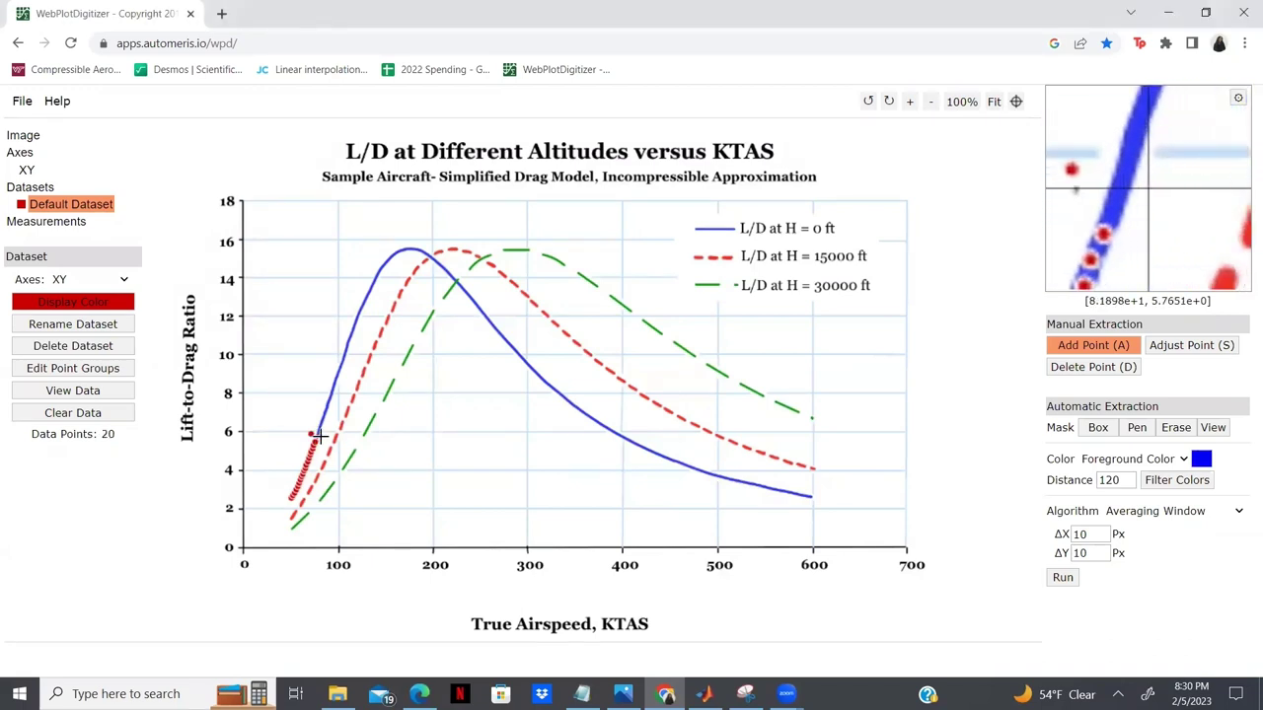
pyautogui.click(317, 431)
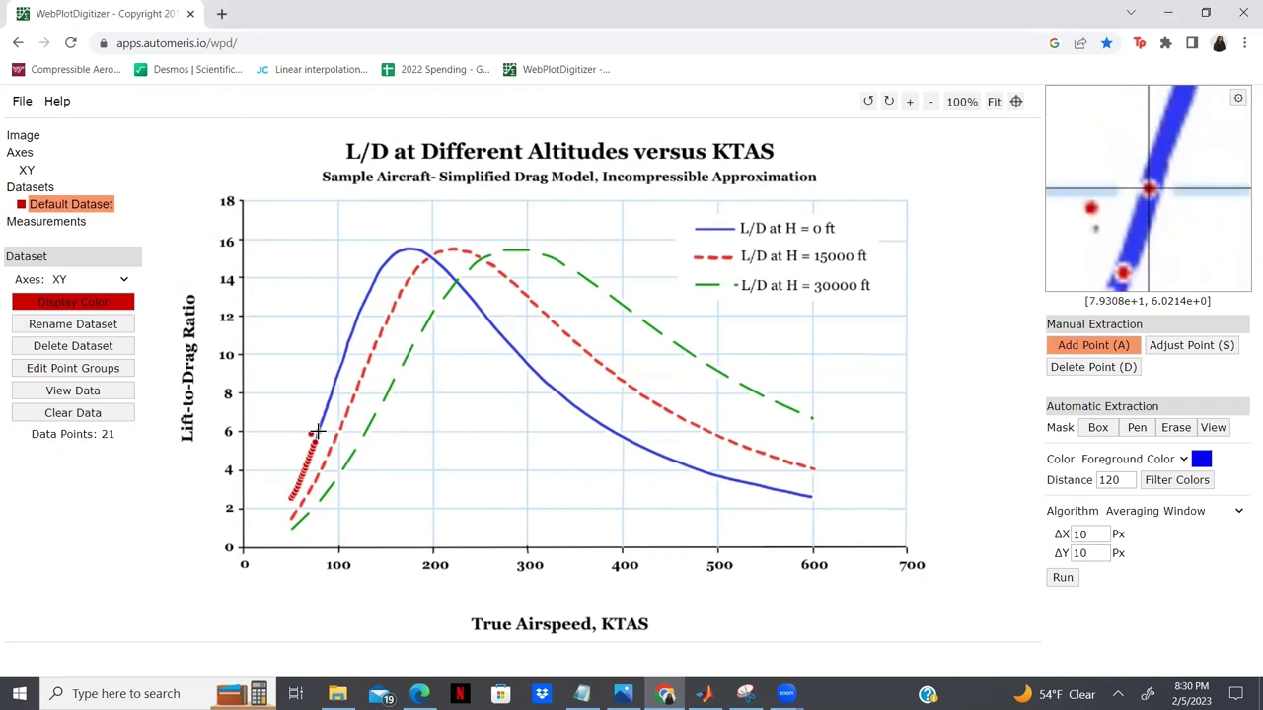
# Adjust the stray data point onto the blue curve at about (77.1, 5.66), and return to adding points
pyautogui.click(1206, 352)
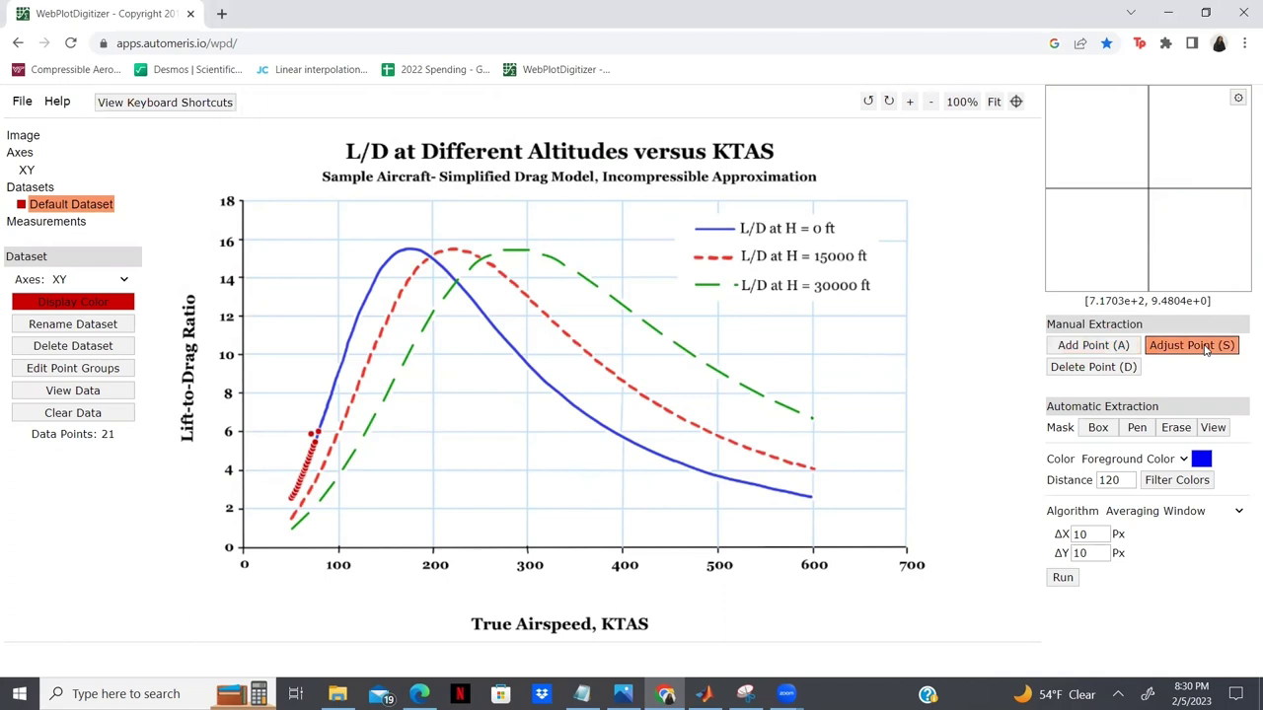
pyautogui.click(309, 434)
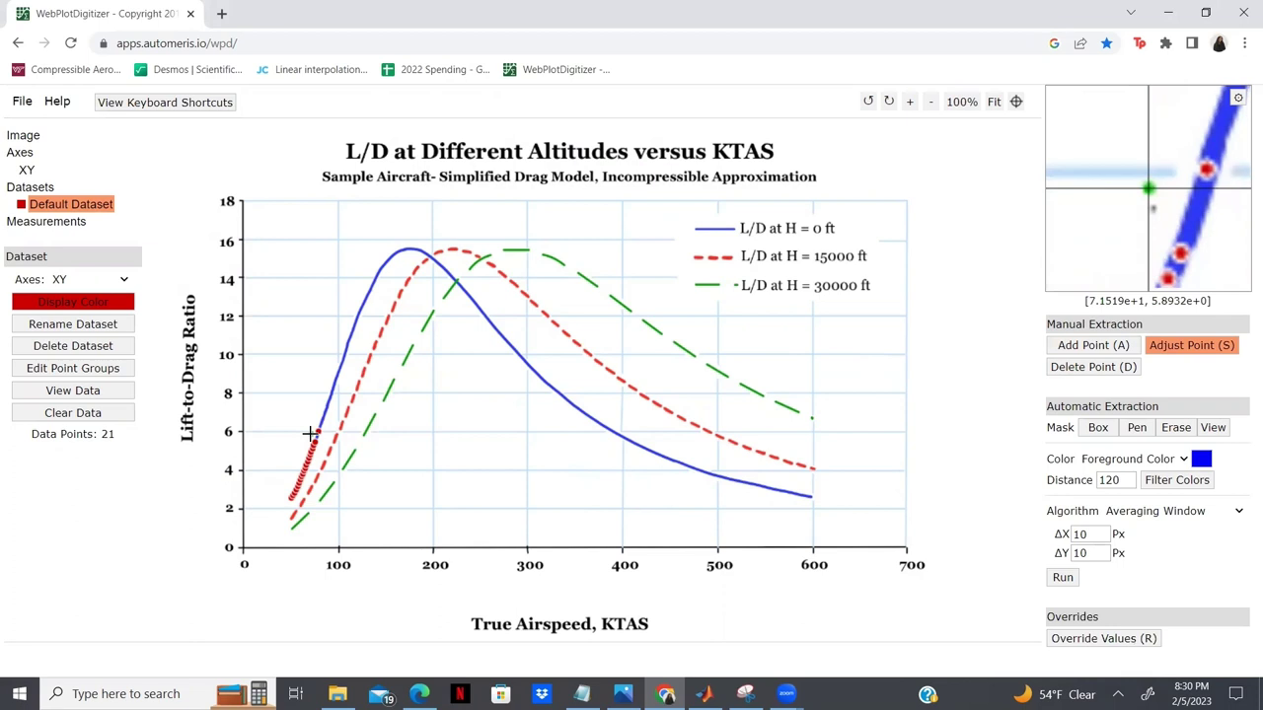
pyautogui.press('Right')
pyautogui.press('Right')
pyautogui.press('Right')
pyautogui.press('Right')
pyautogui.press('Right')
pyautogui.press('Down')
pyautogui.press('Down')
pyautogui.press('Down')
pyautogui.press('Down')
pyautogui.press('Down')
pyautogui.press('Left')
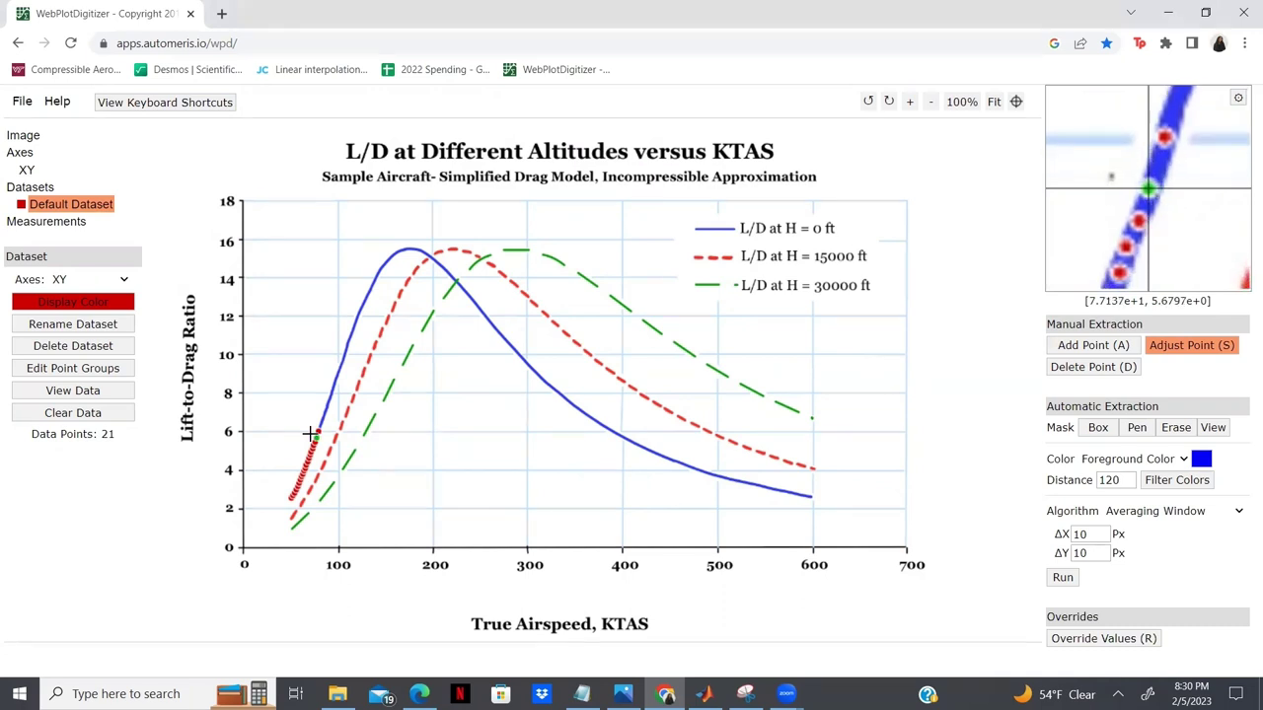
pyautogui.press('Down')
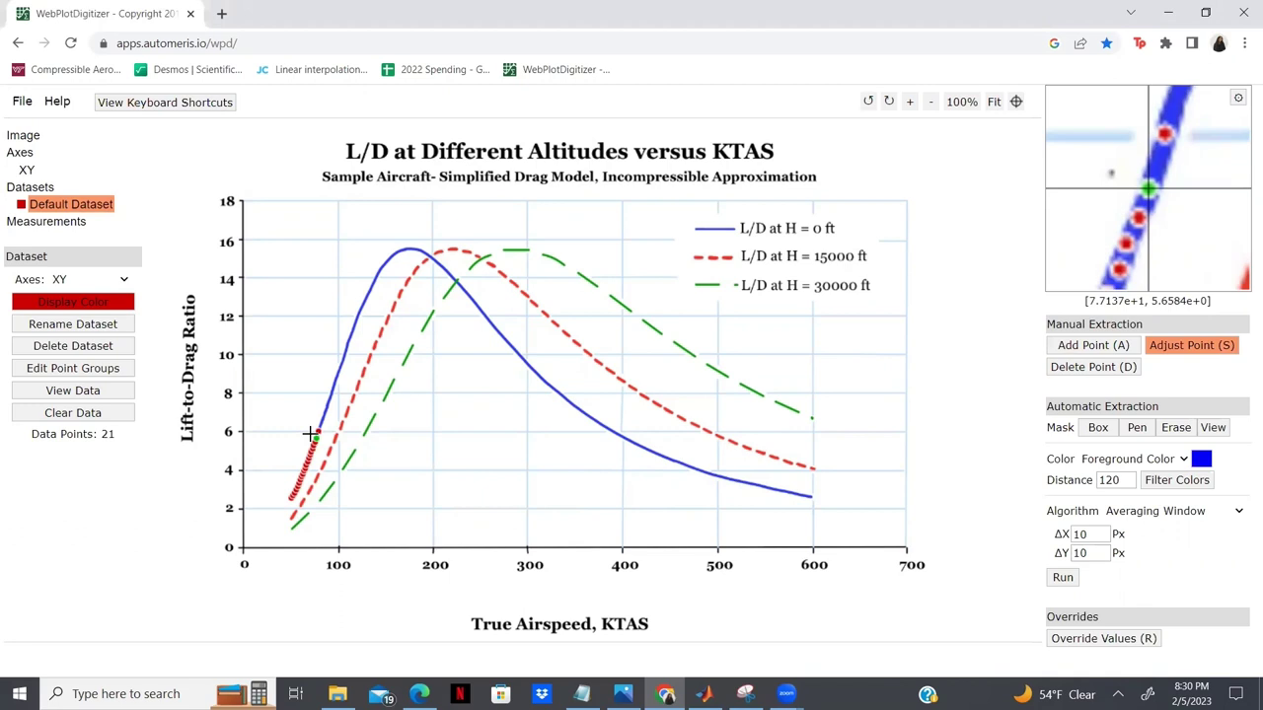
pyautogui.click(1075, 345)
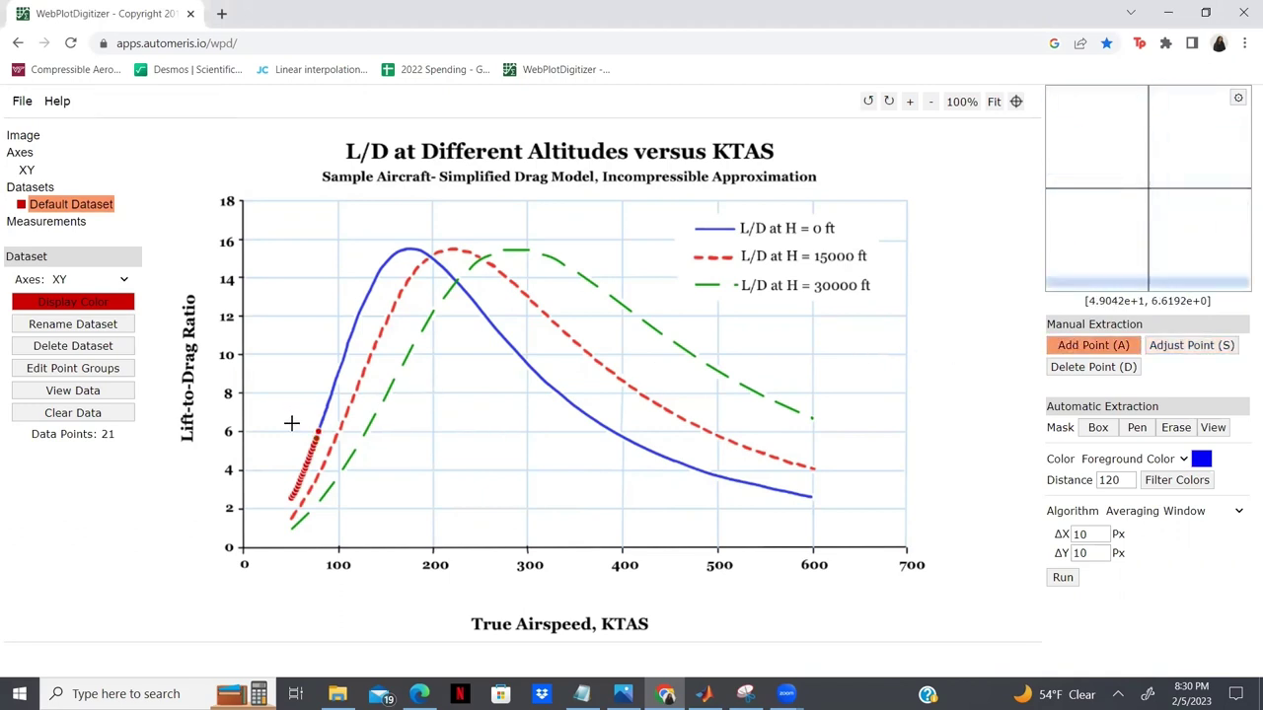
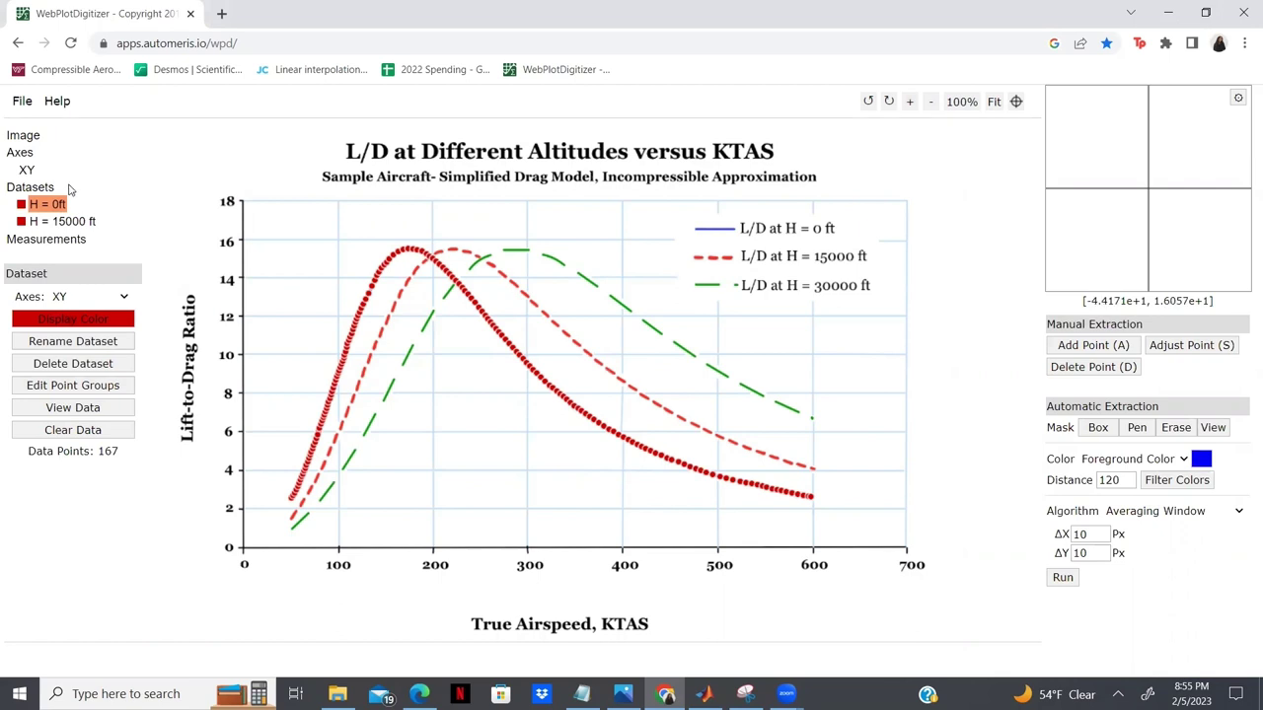
# Export all datasets as a CSV file and open the downloaded wpd_datasets (1).csv in Excel
pyautogui.click(45, 194)
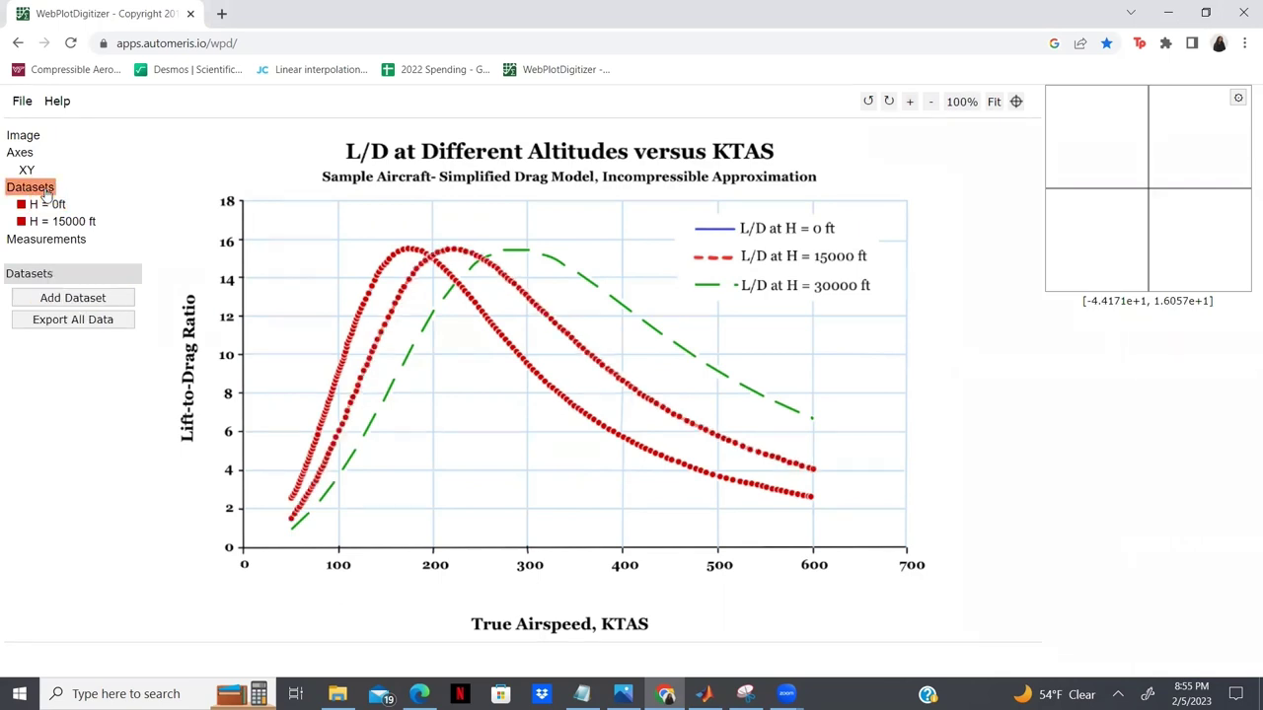
pyautogui.click(85, 321)
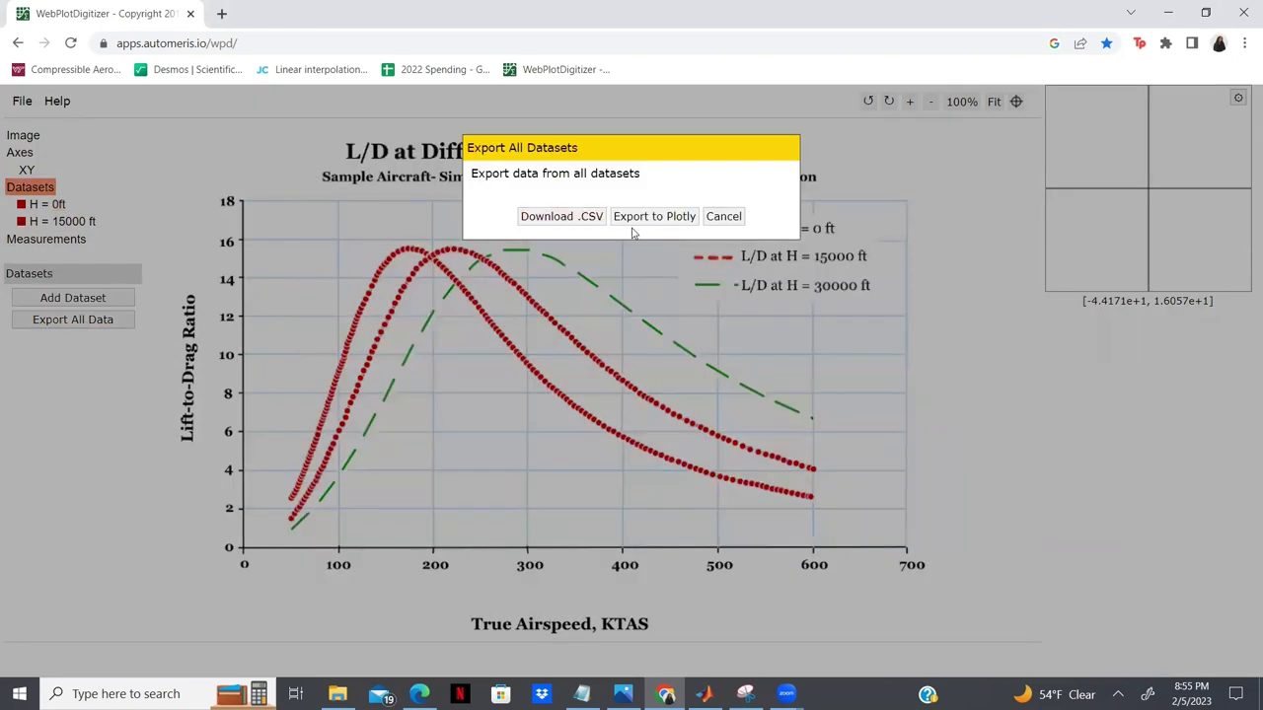
pyautogui.click(589, 217)
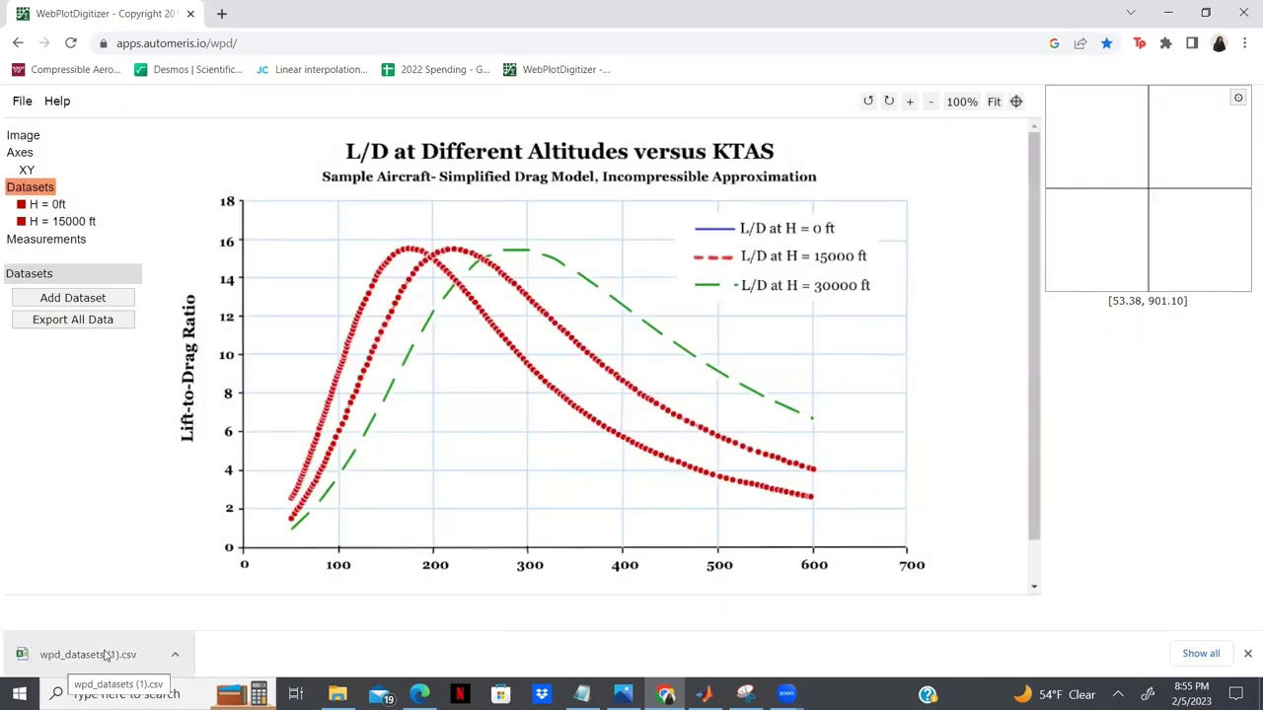
pyautogui.click(107, 656)
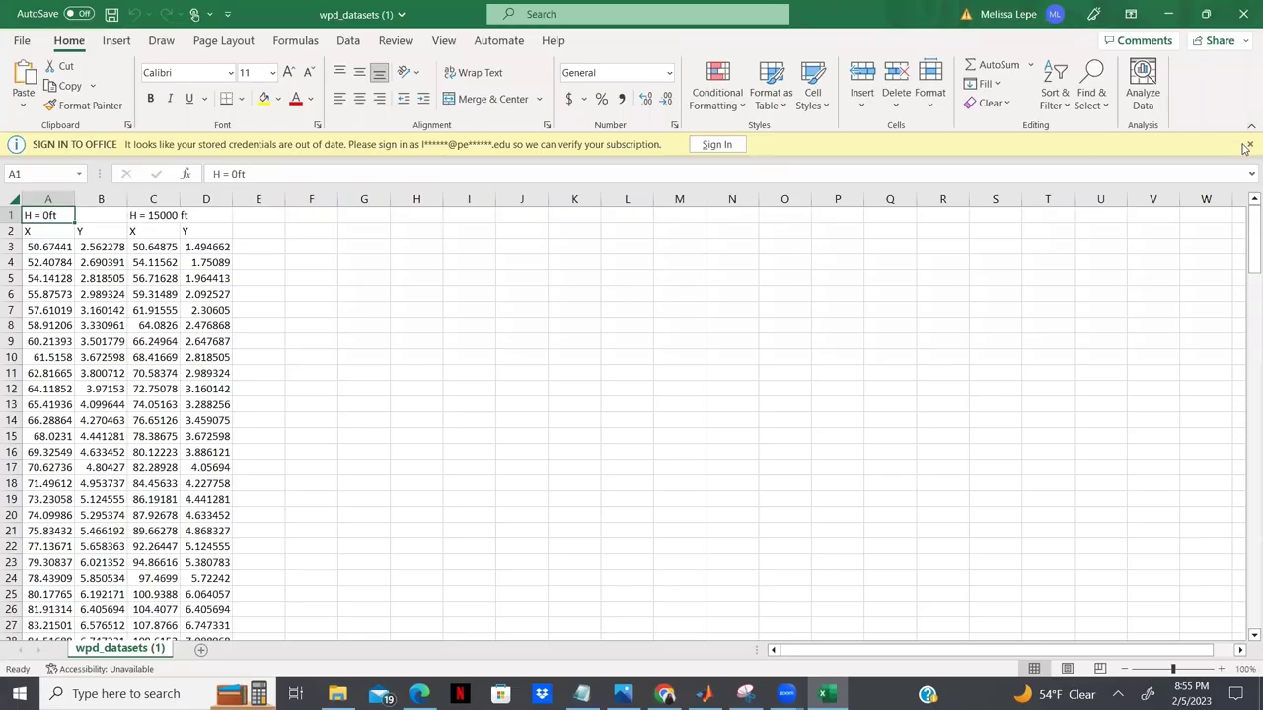
# Dismiss the Office sign-in notice and examine the exported X and Y columns for H = 0ft and H = 15000 ft
pyautogui.click(1248, 145)
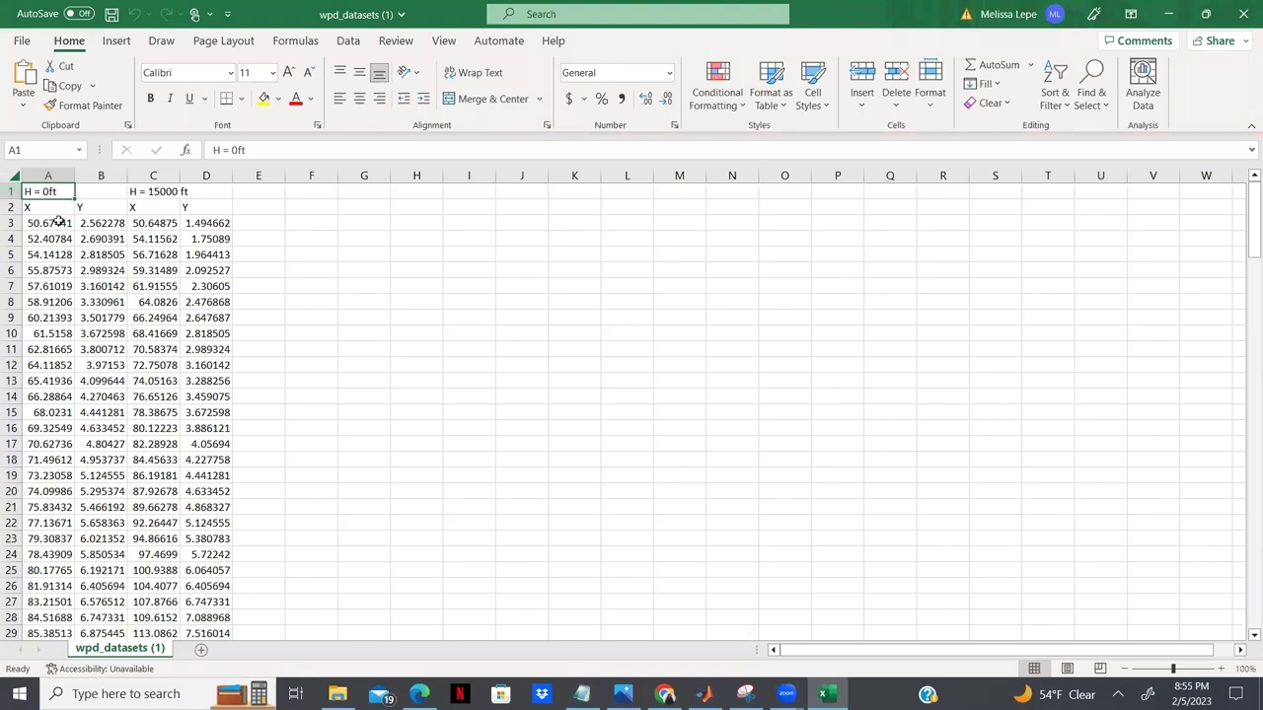
pyautogui.click(46, 176)
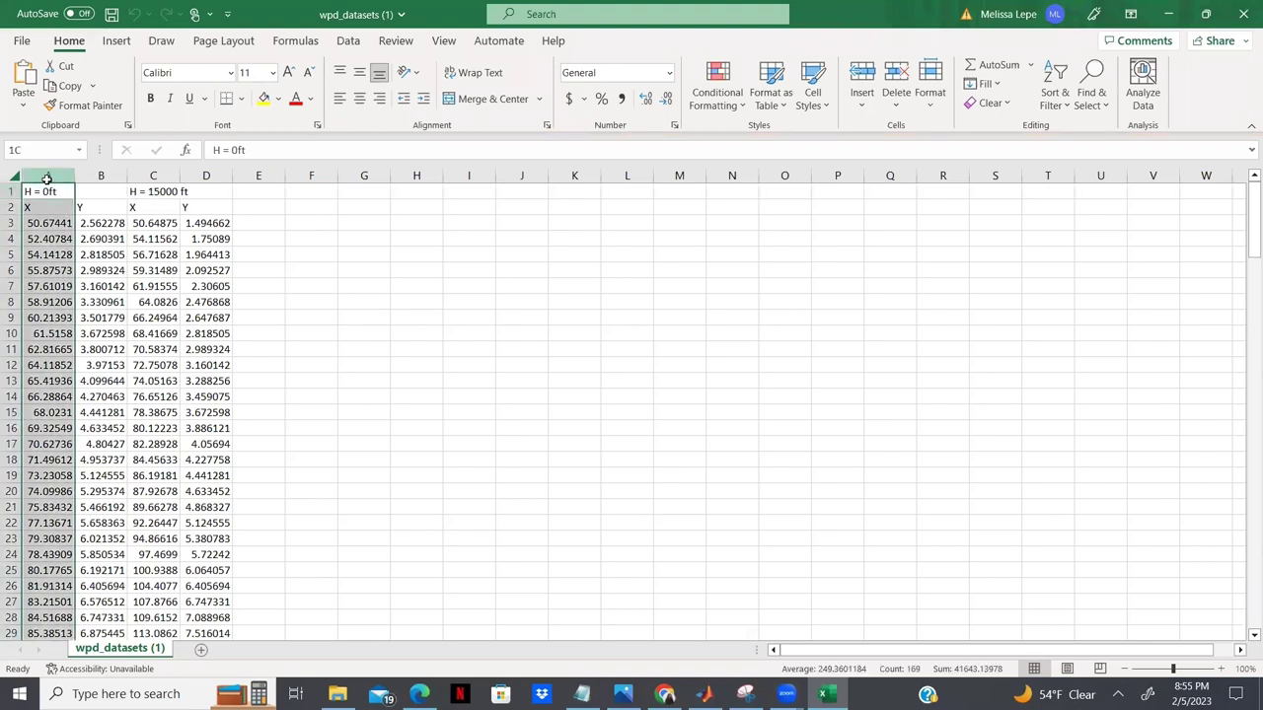
pyautogui.click(99, 177)
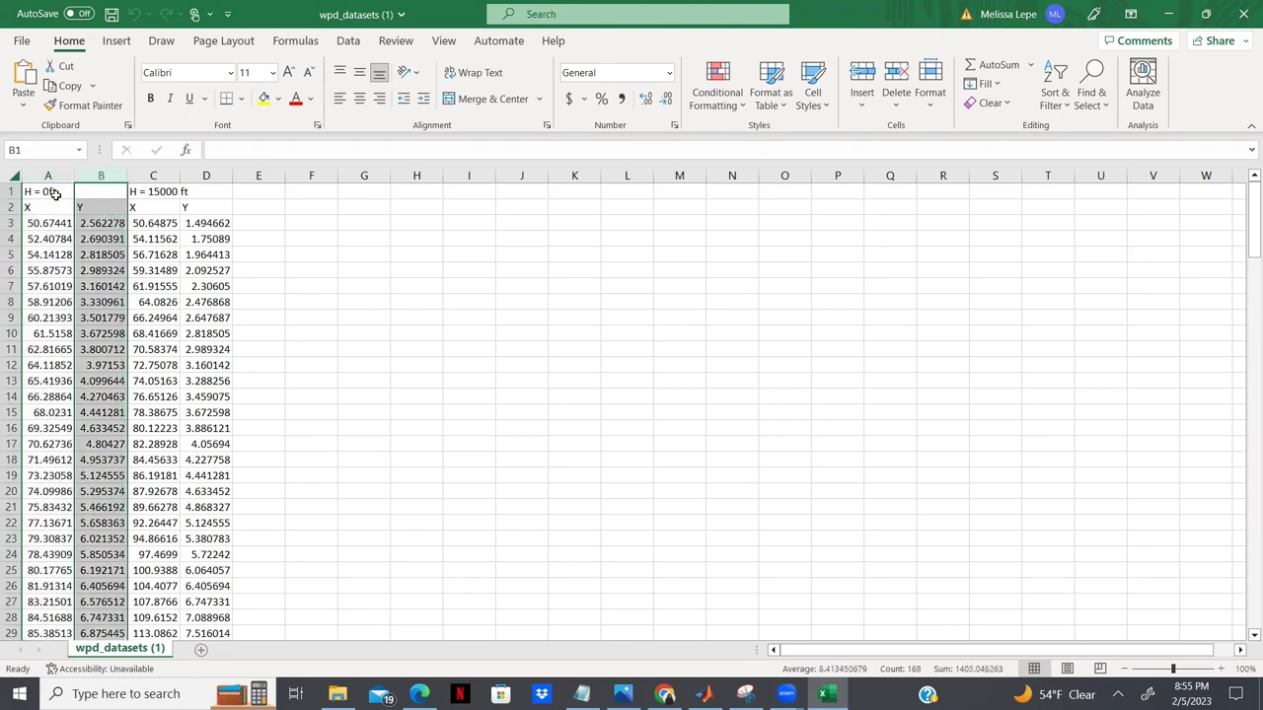
pyautogui.click(153, 192)
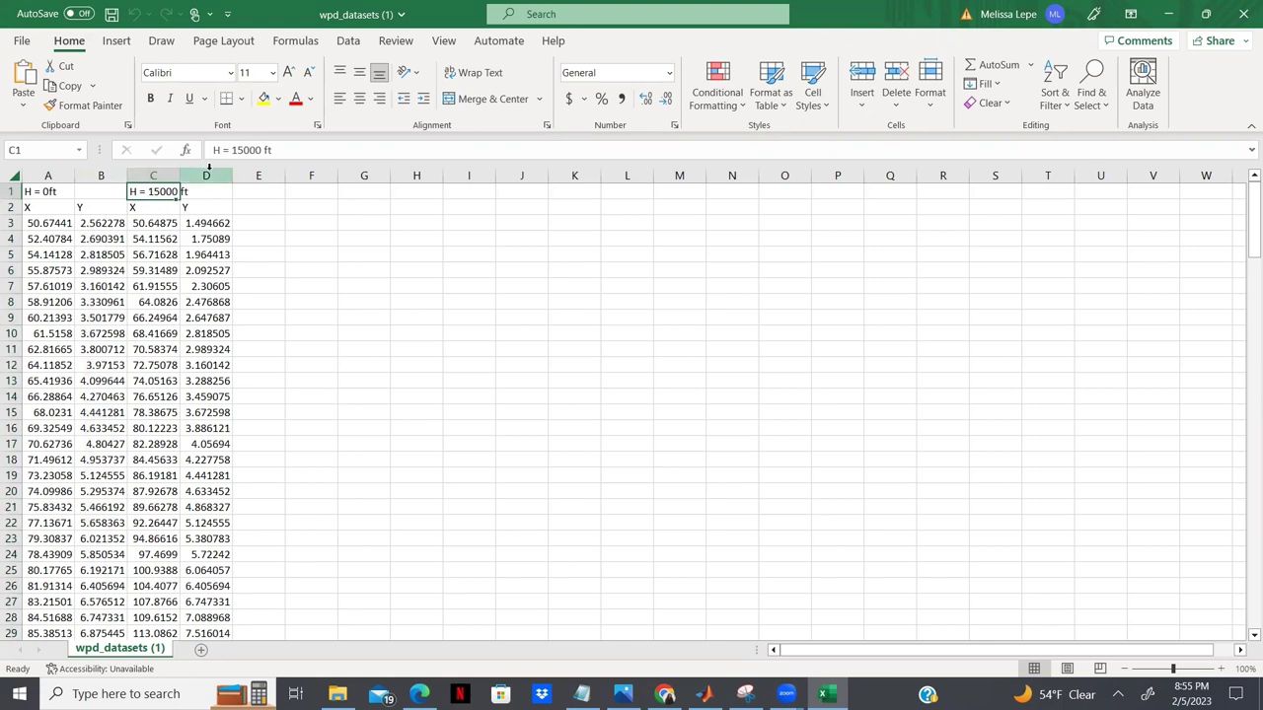
pyautogui.click(249, 224)
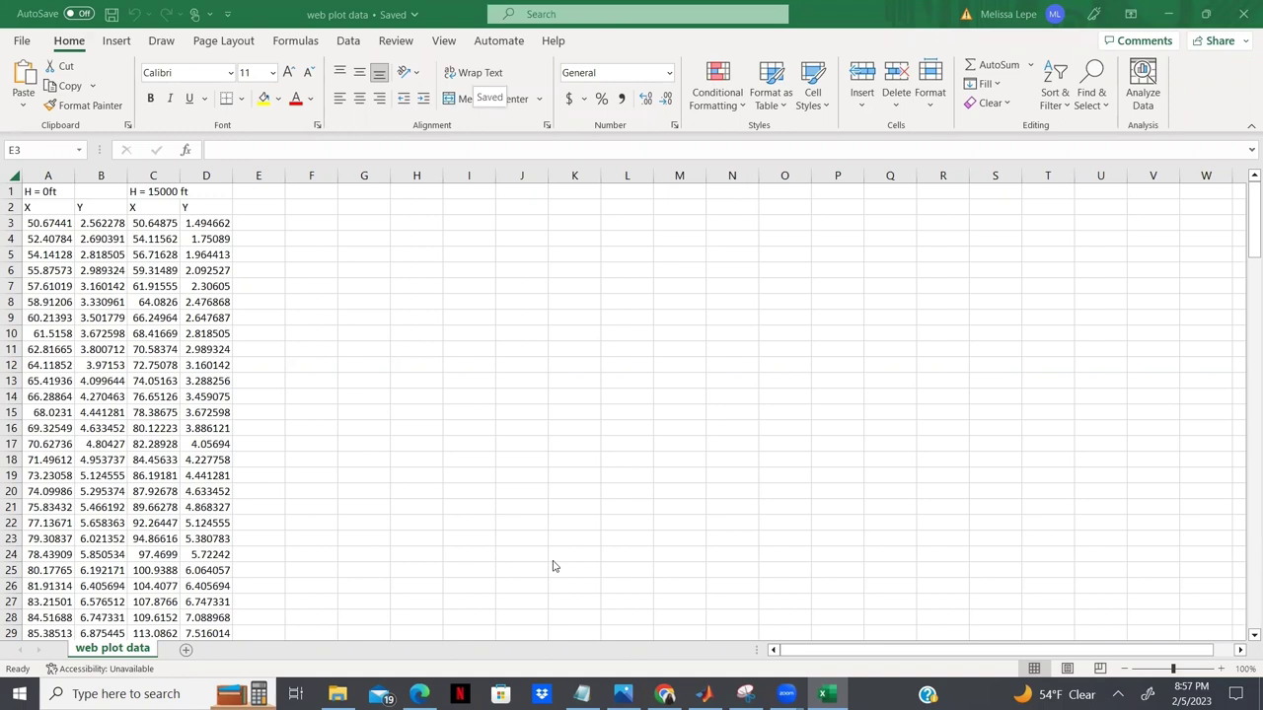
# Switch to WebPlotDigitizer and save the project as a JSON file named "lift to drag ratio digitization"
pyautogui.moveTo(664, 694)
pyautogui.click(642, 615)
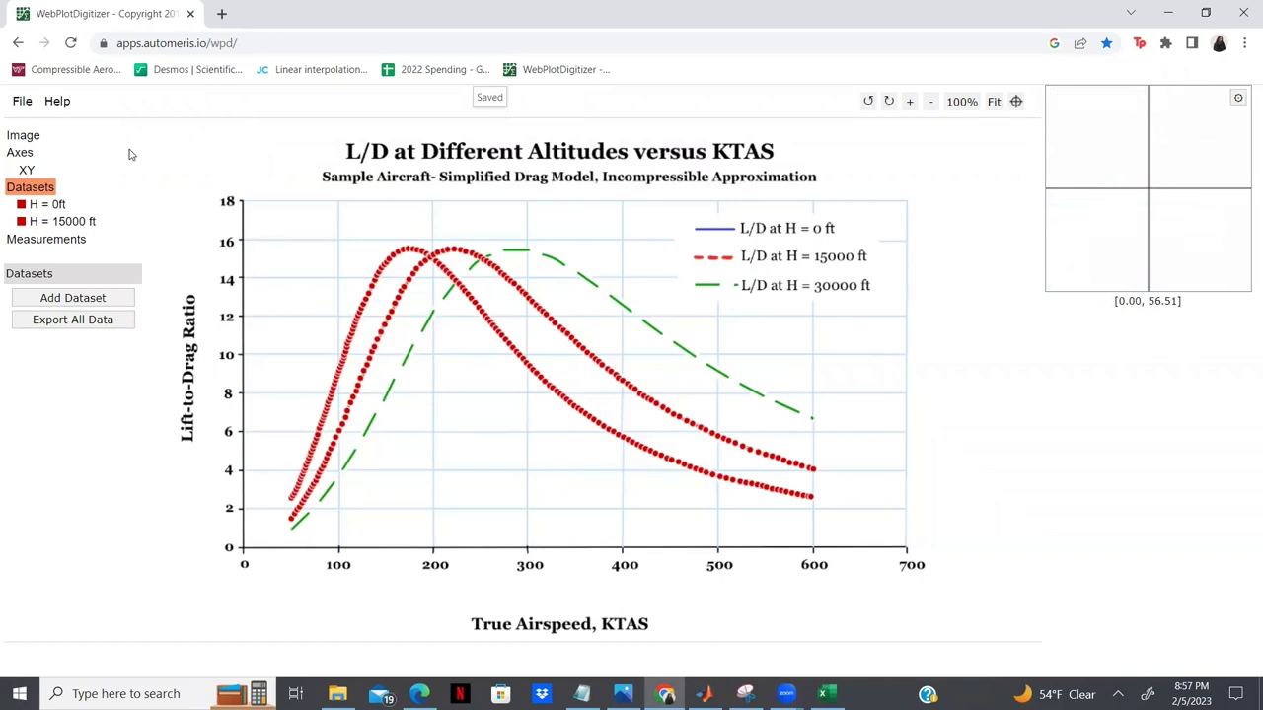
pyautogui.click(22, 103)
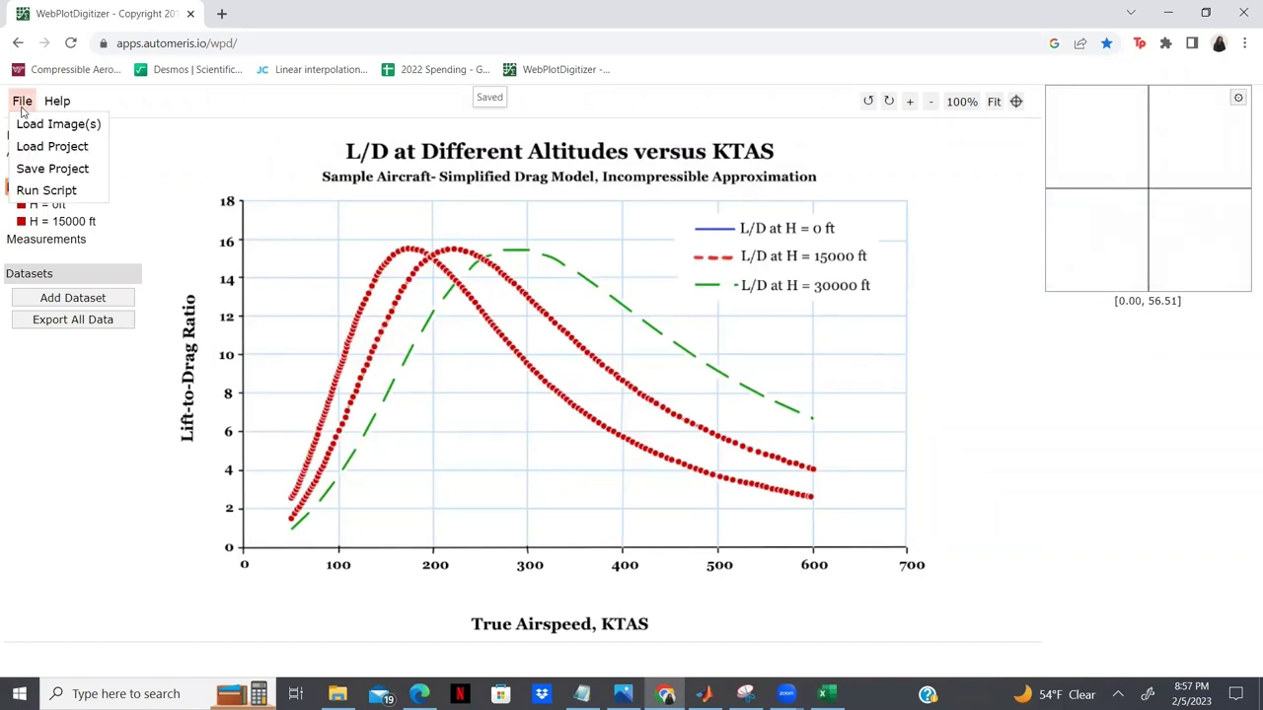
pyautogui.click(51, 168)
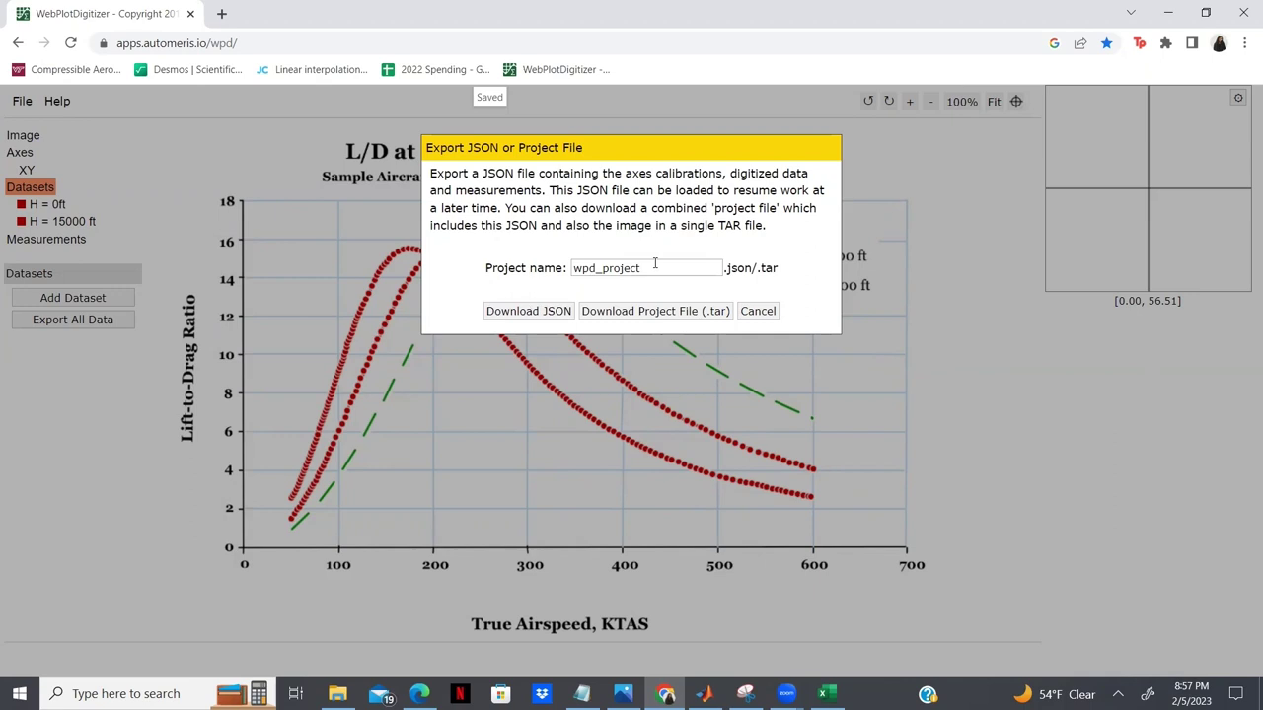
pyautogui.moveTo(654, 264); pyautogui.dragTo(482, 289)
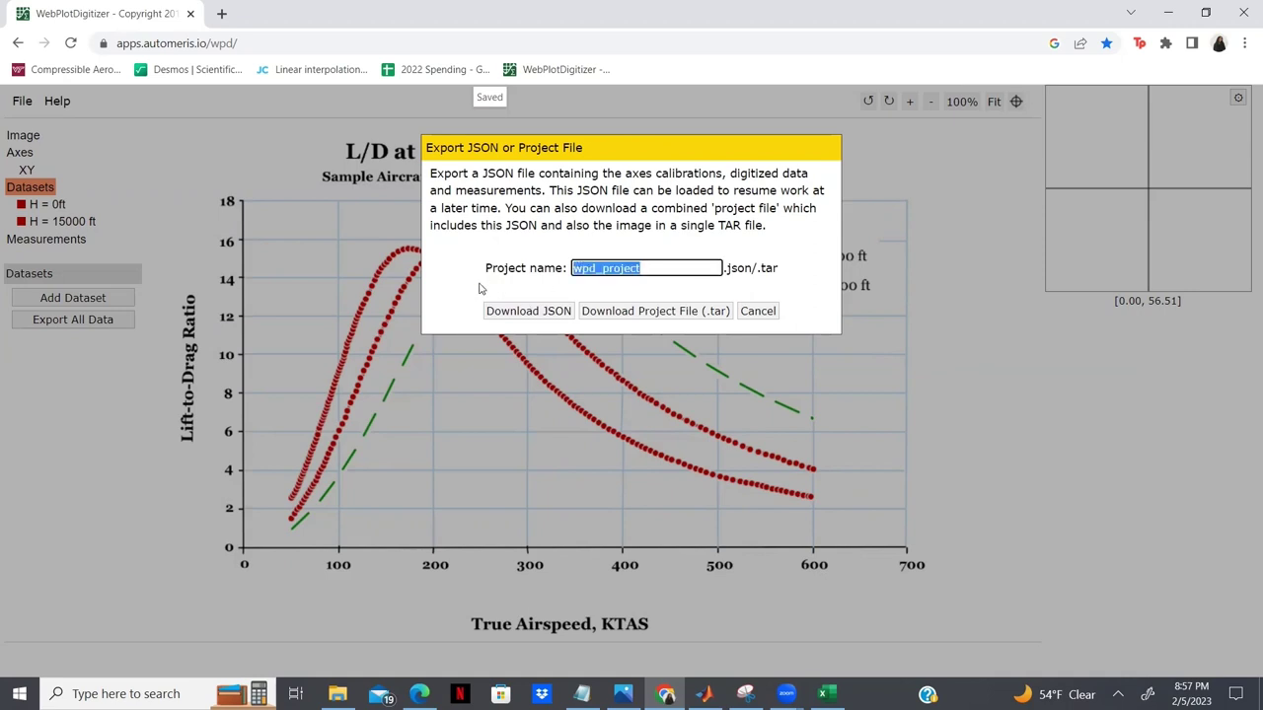
pyautogui.moveTo(628, 150); pyautogui.dragTo(925, 234)
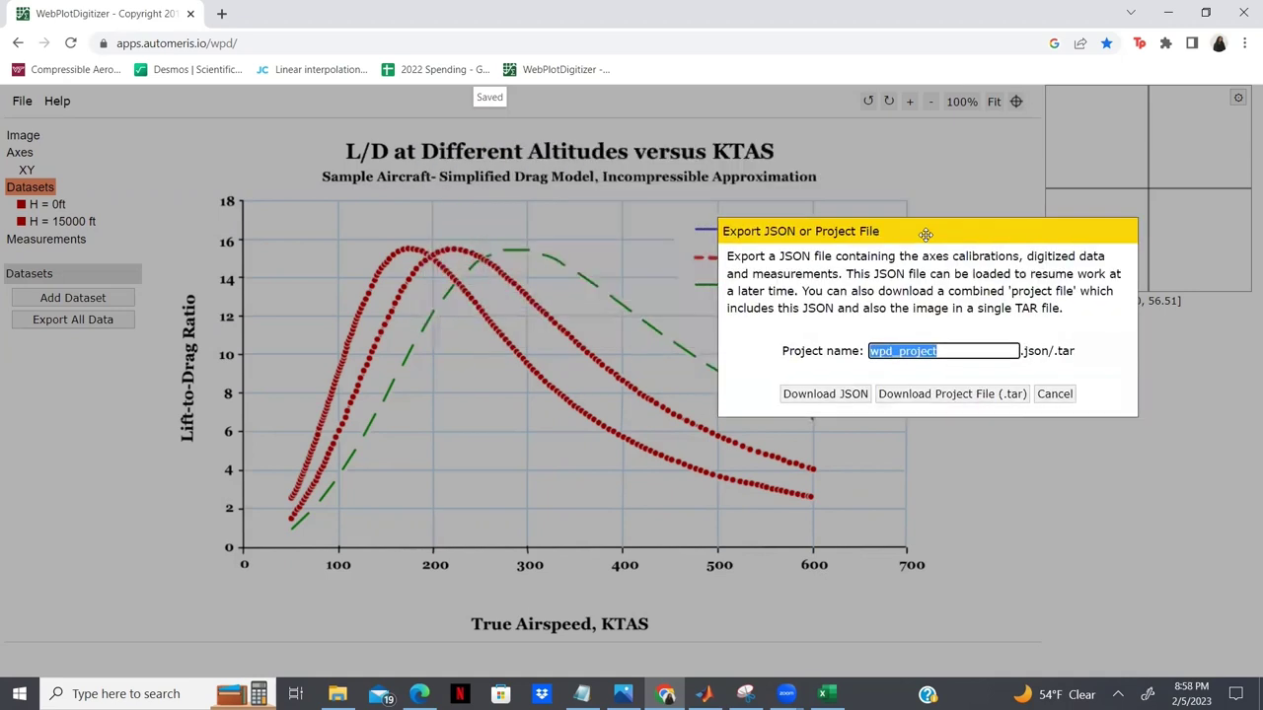
pyautogui.write('lift')
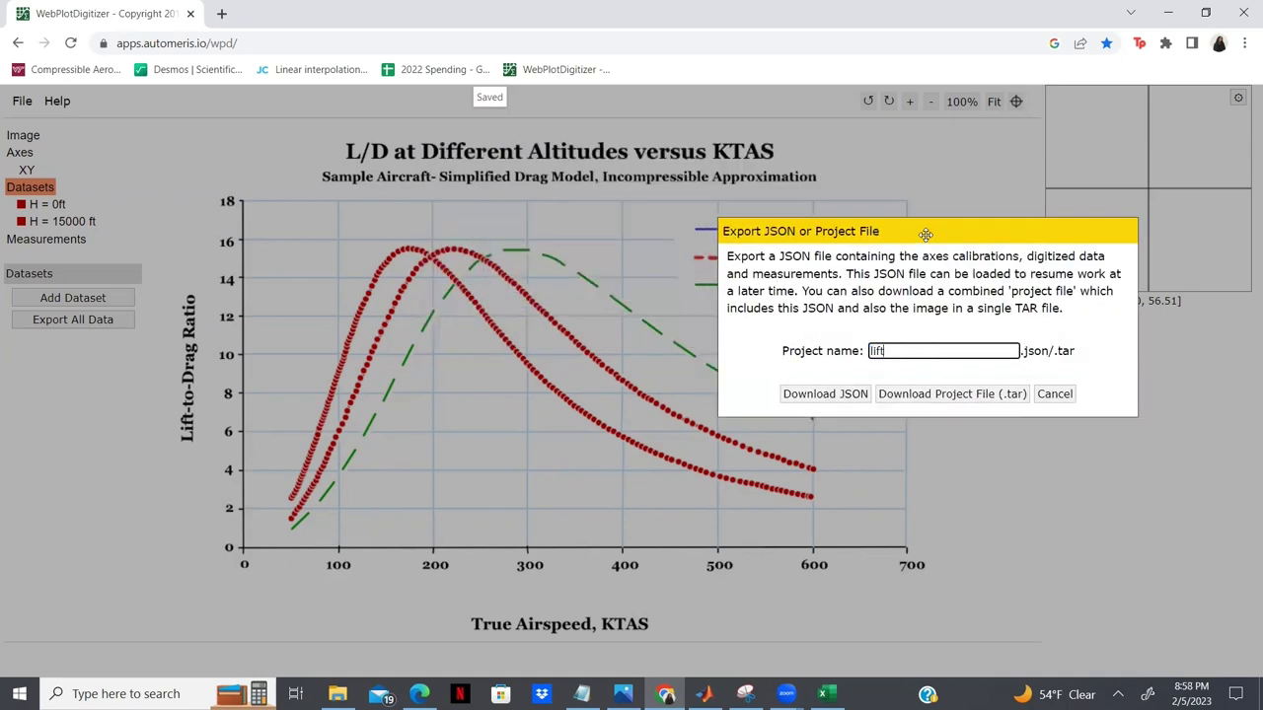
pyautogui.write(' to drag ratio digitization')
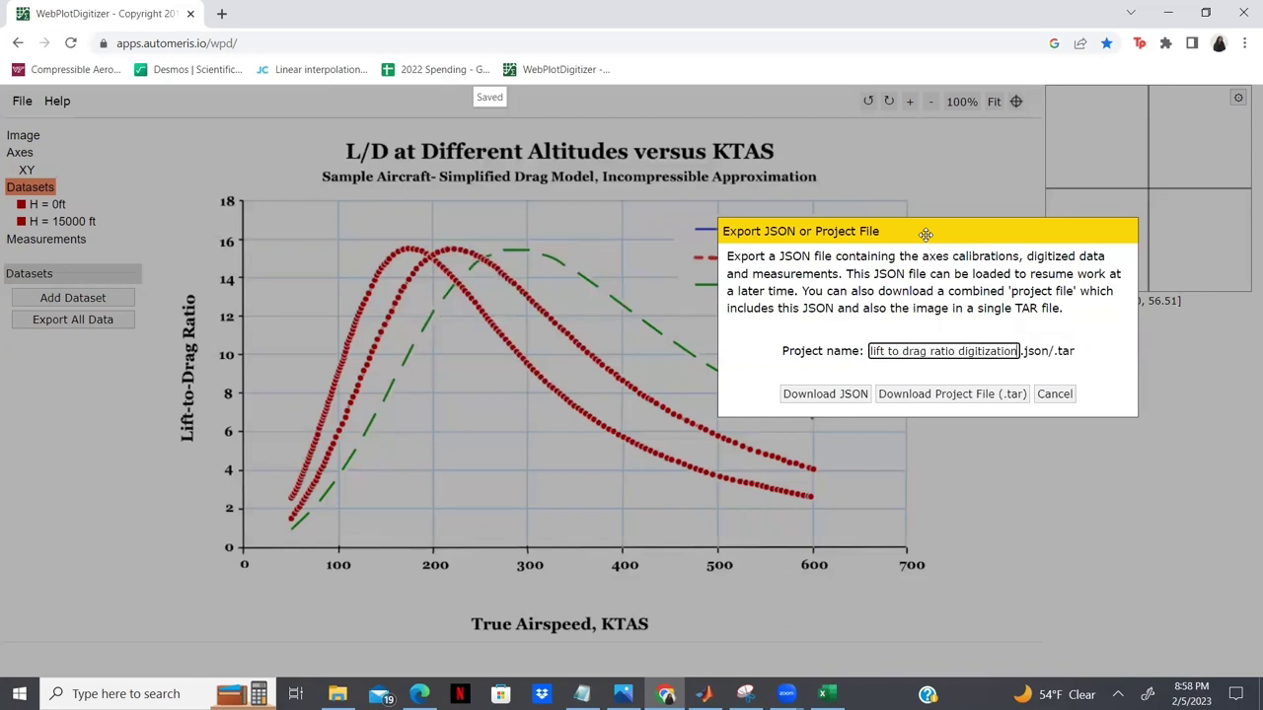
pyautogui.click(815, 393)
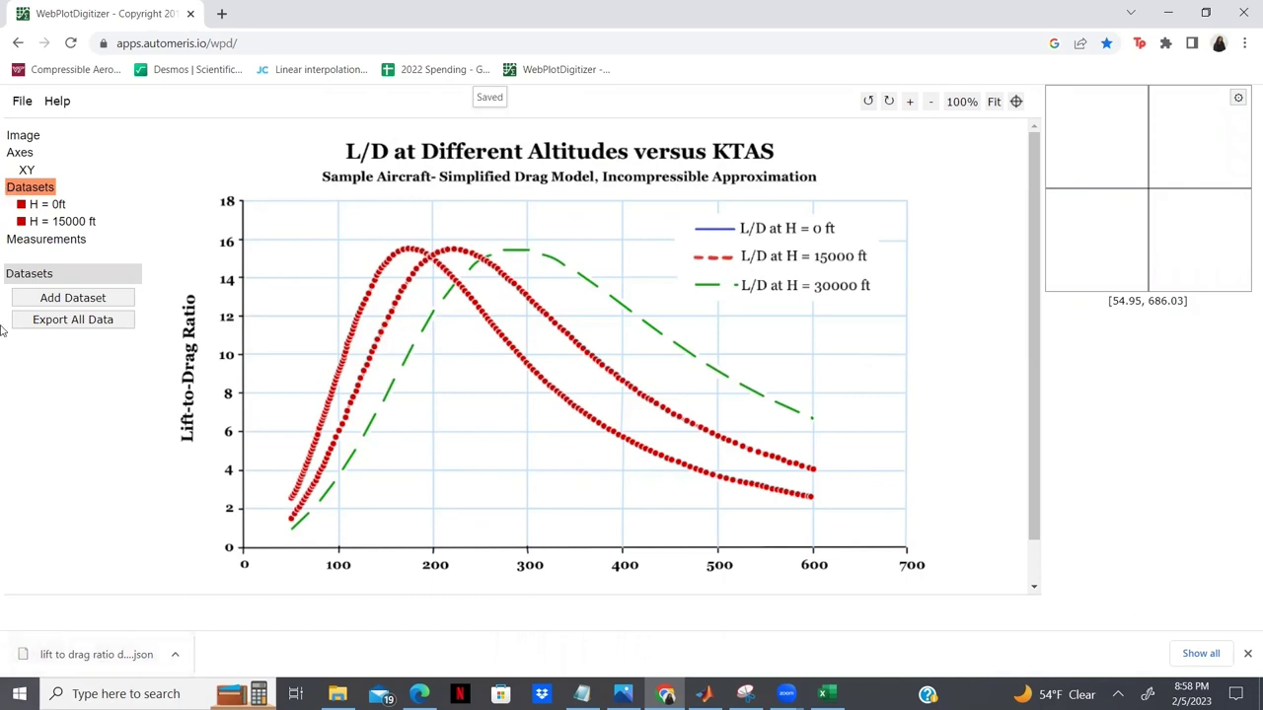
pyautogui.click(22, 102)
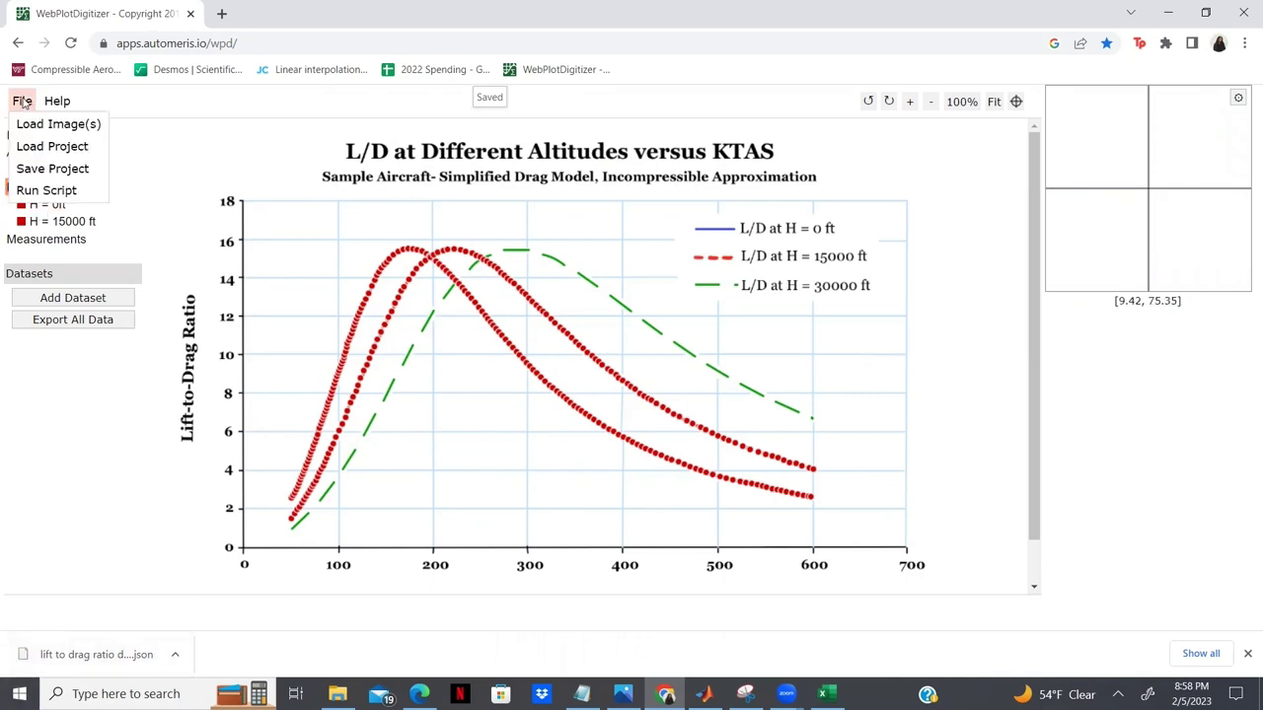
pyautogui.click(44, 148)
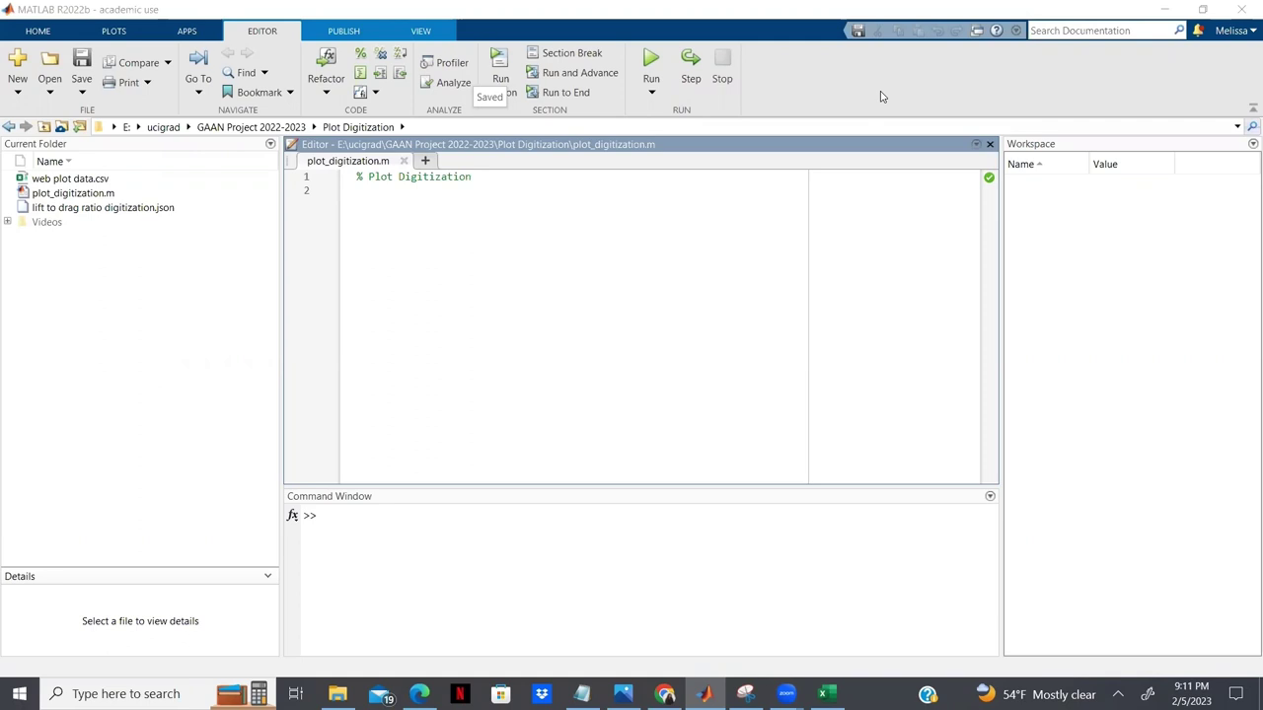
# In MATLAB, look through the gallery of installed apps for Curve Fitter
pyautogui.hotkey('ctrl', '0')
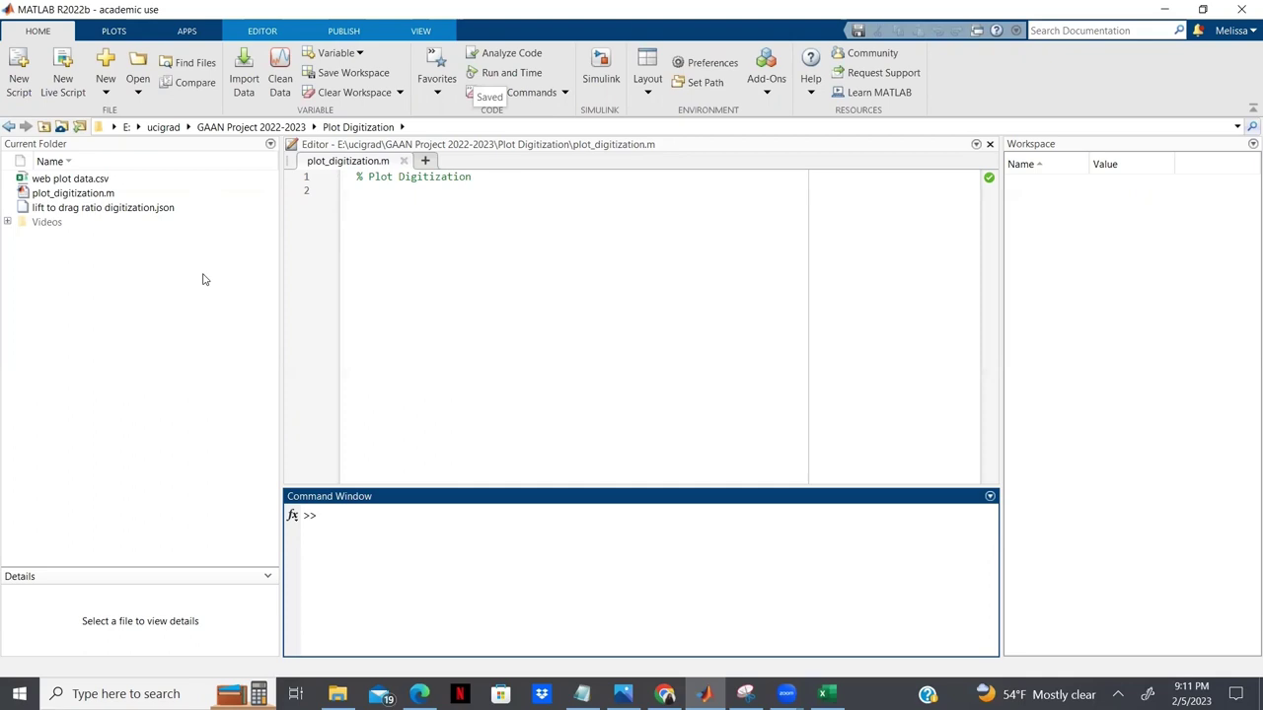
pyautogui.click(186, 31)
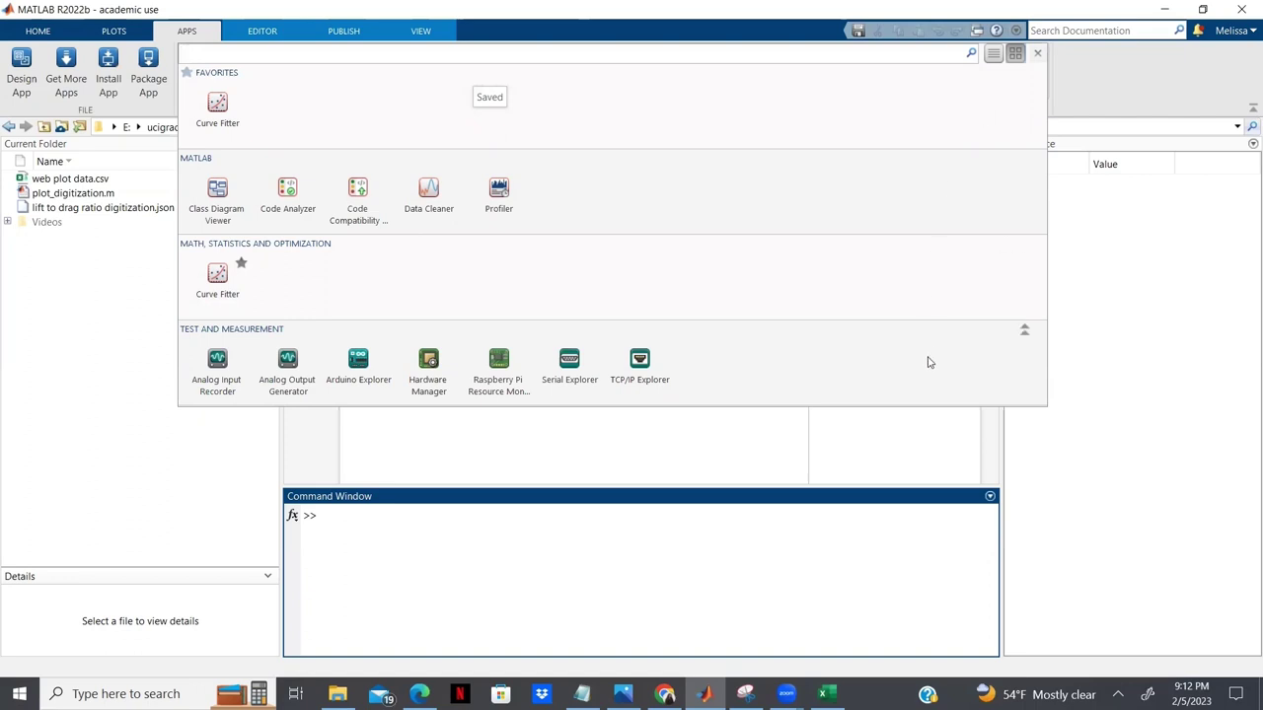
pyautogui.click(1162, 275)
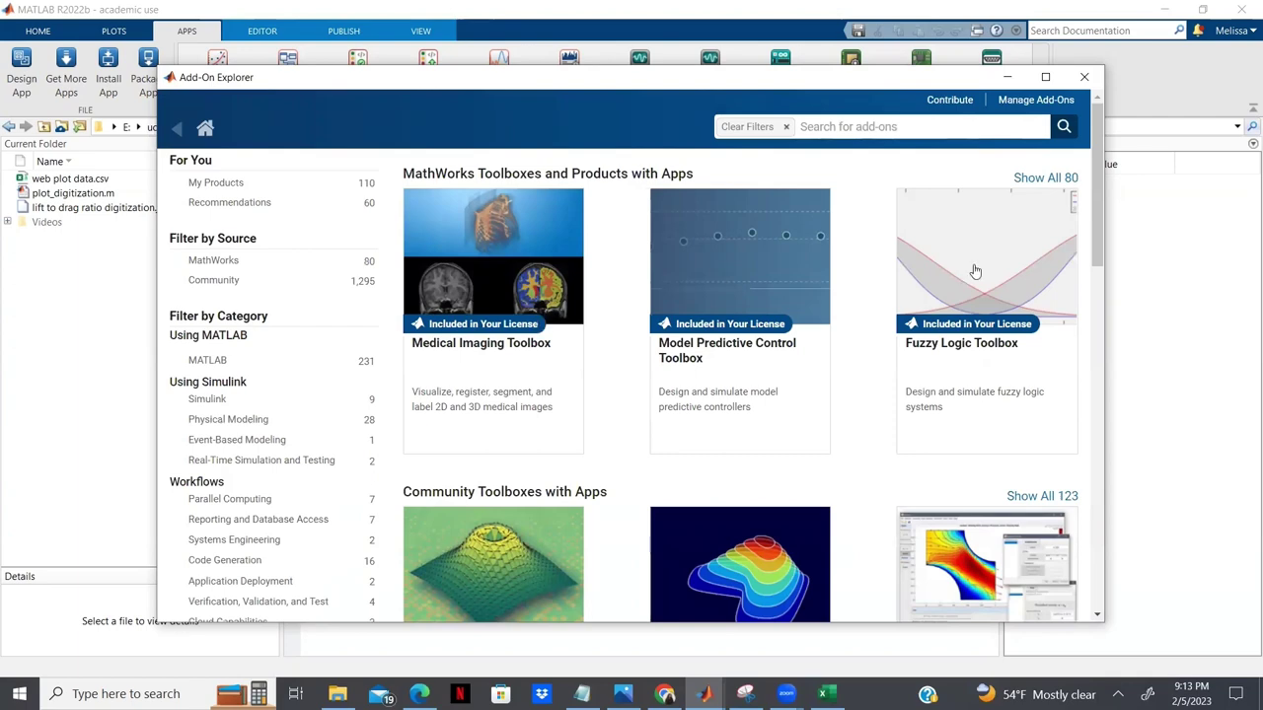
# Search the add-ons for "curve fitting", view the Curve Fitting Toolbox page to check its installation, and close the Add-On Explorer
pyautogui.moveTo(1098, 256); pyautogui.dragTo(1103, 136)
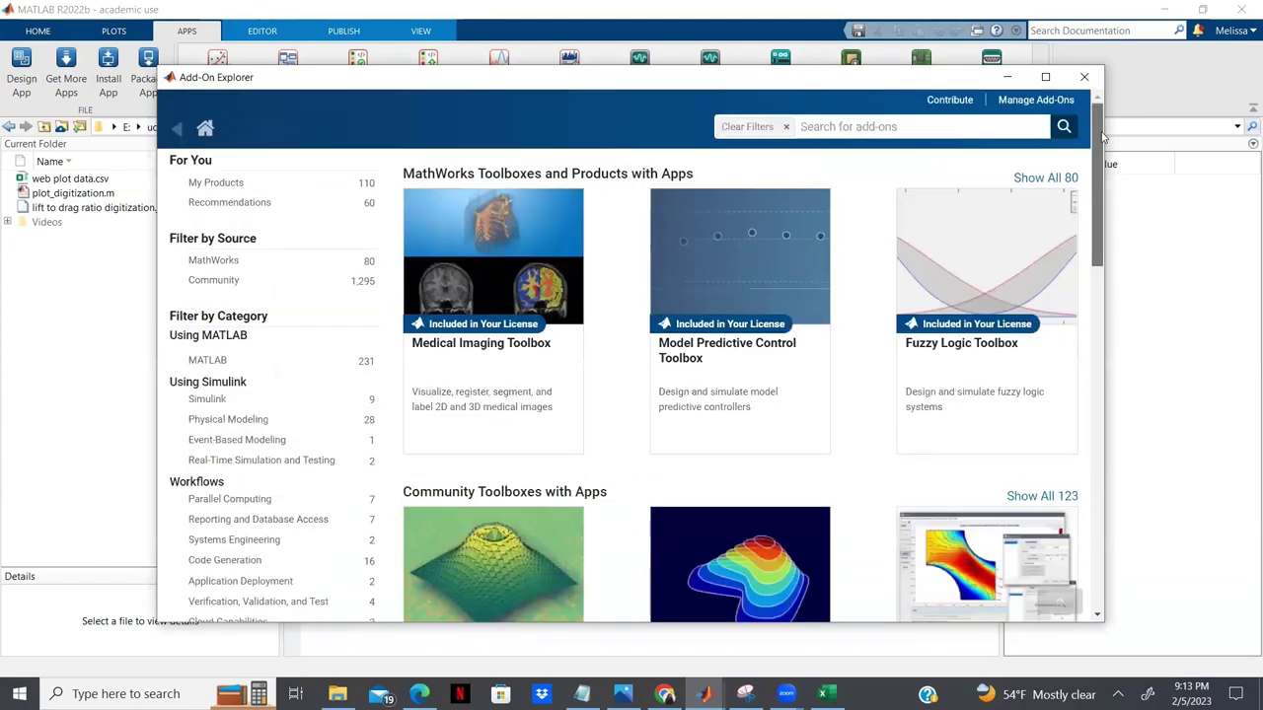
pyautogui.click(911, 127)
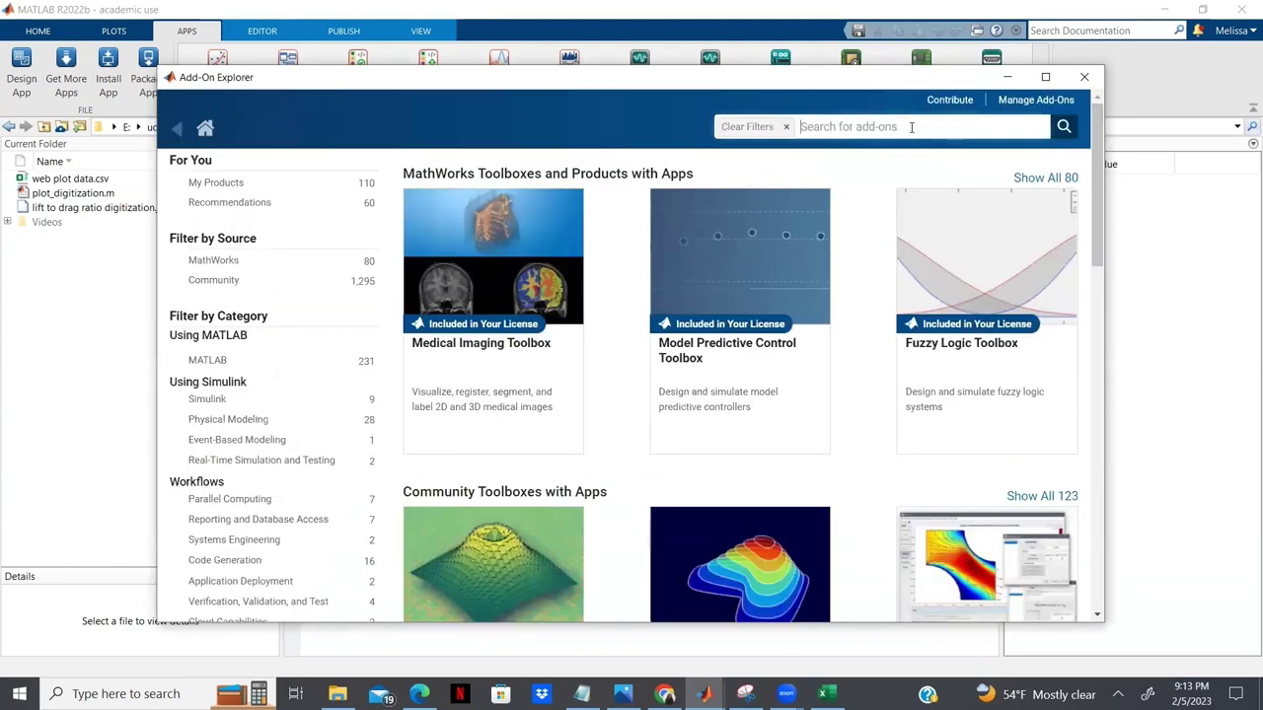
pyautogui.write('curve ')
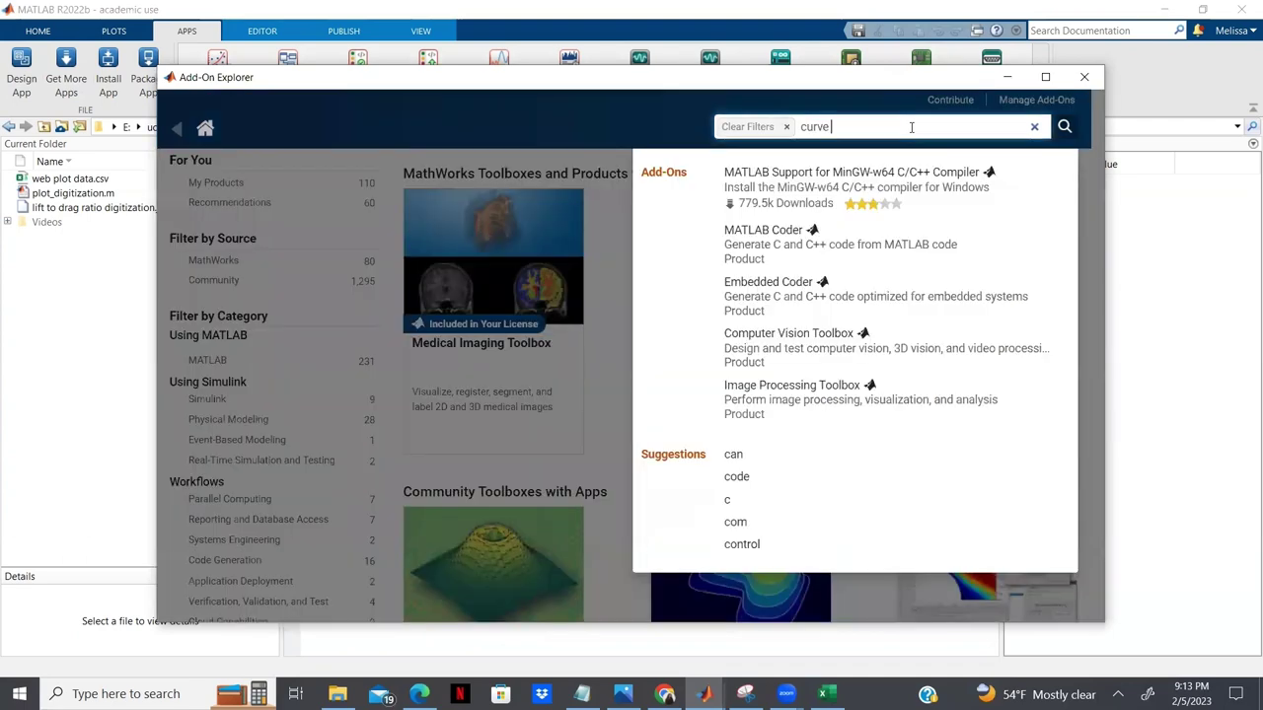
pyautogui.write('fitting')
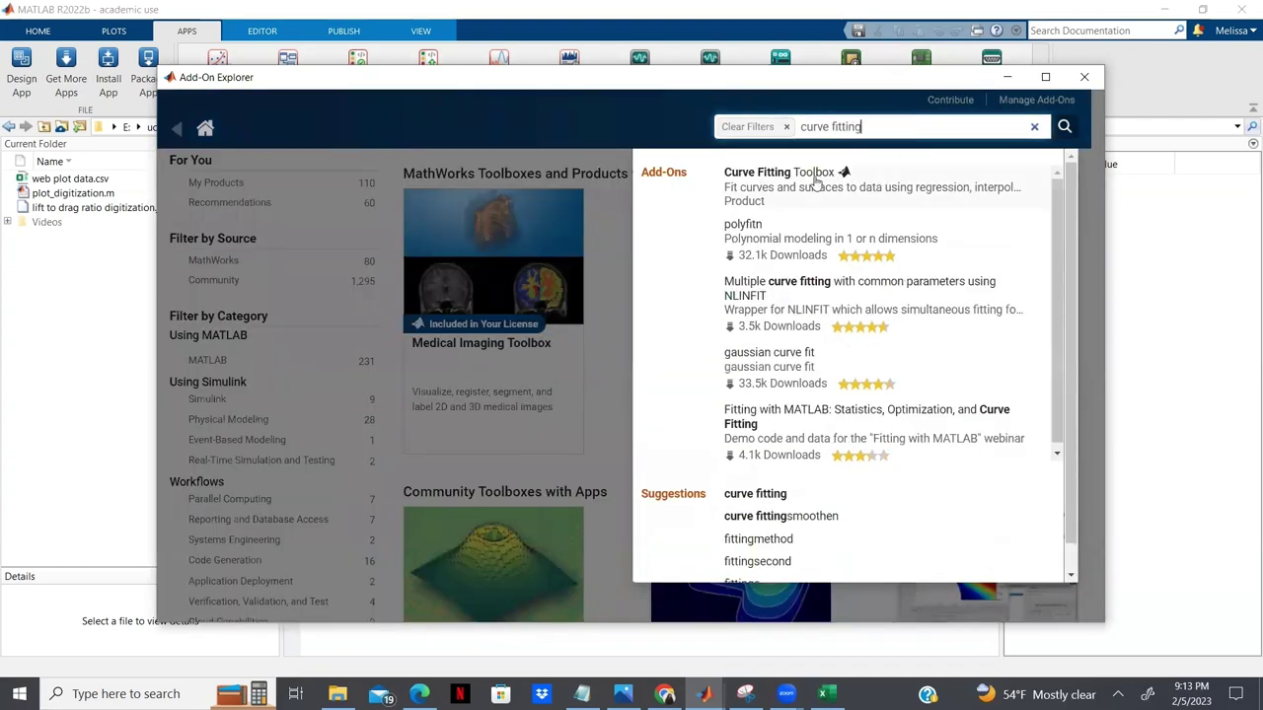
pyautogui.click(805, 176)
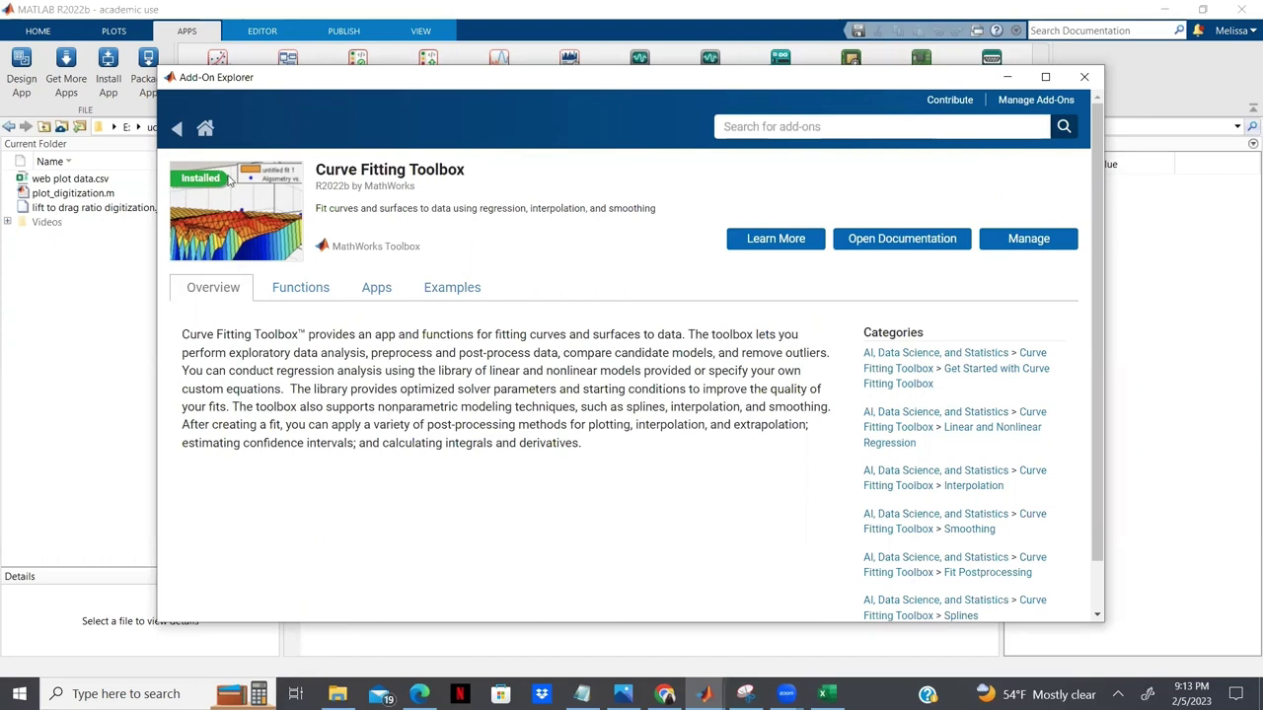
pyautogui.moveTo(229, 178); pyautogui.dragTo(168, 172)
pyautogui.click(1084, 77)
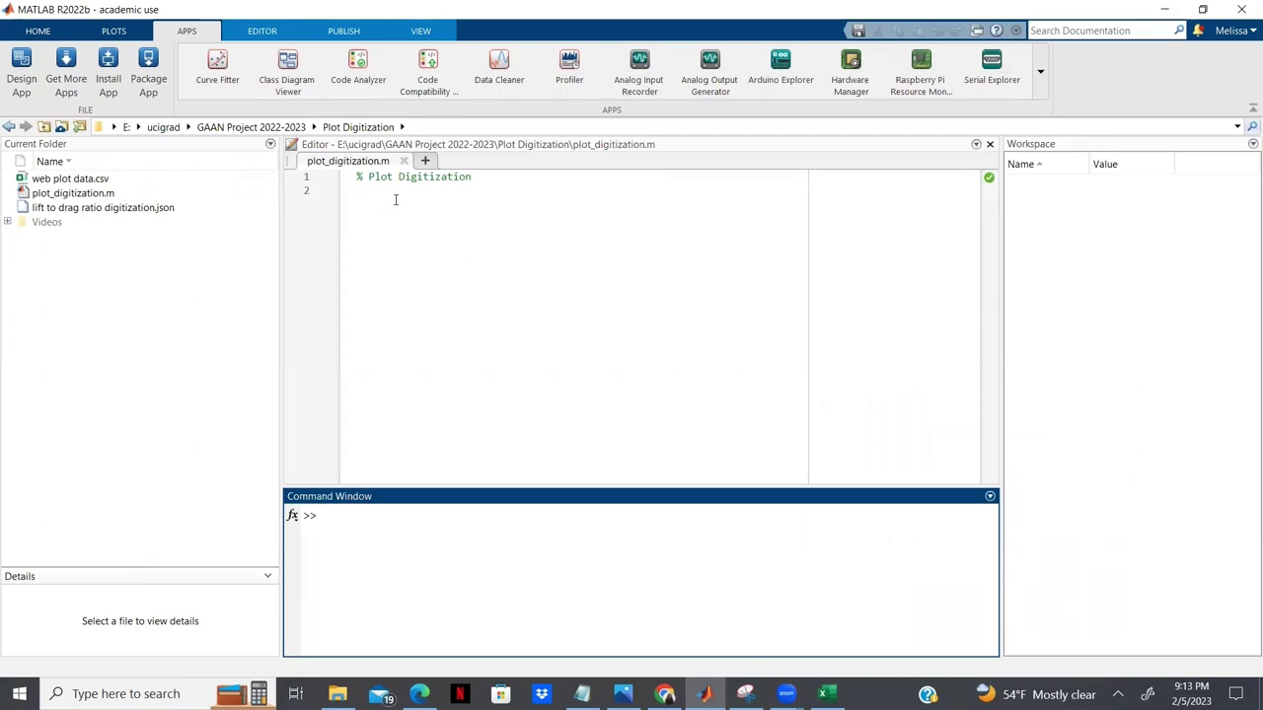
# Open web plot data.csv for data import in MATLAB and set the output type to Column vectors
pyautogui.click(37, 31)
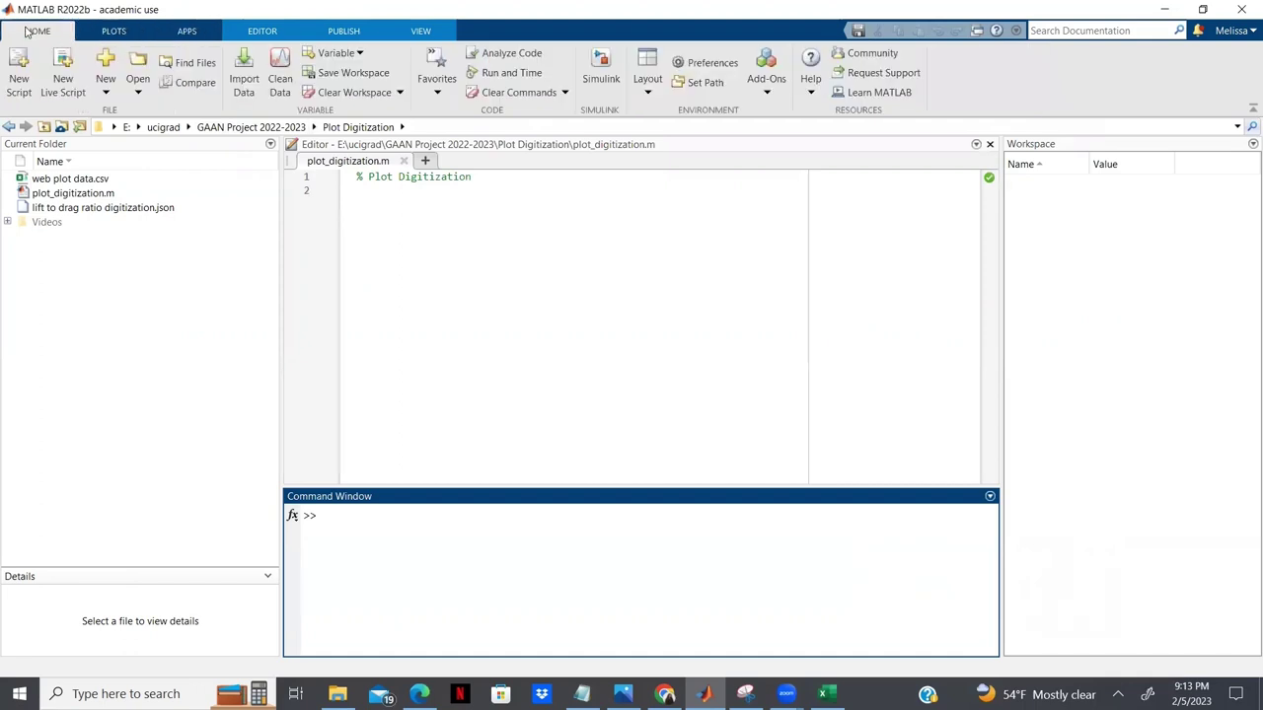
pyautogui.click(247, 85)
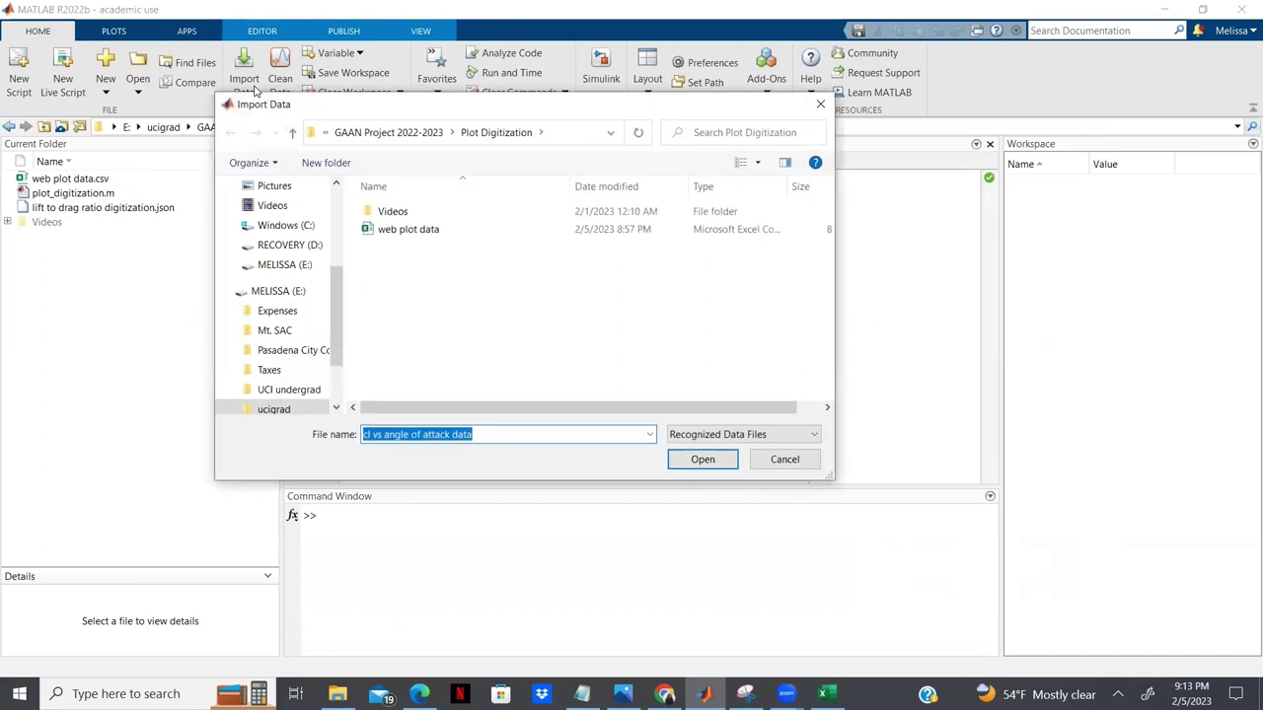
pyautogui.click(441, 232)
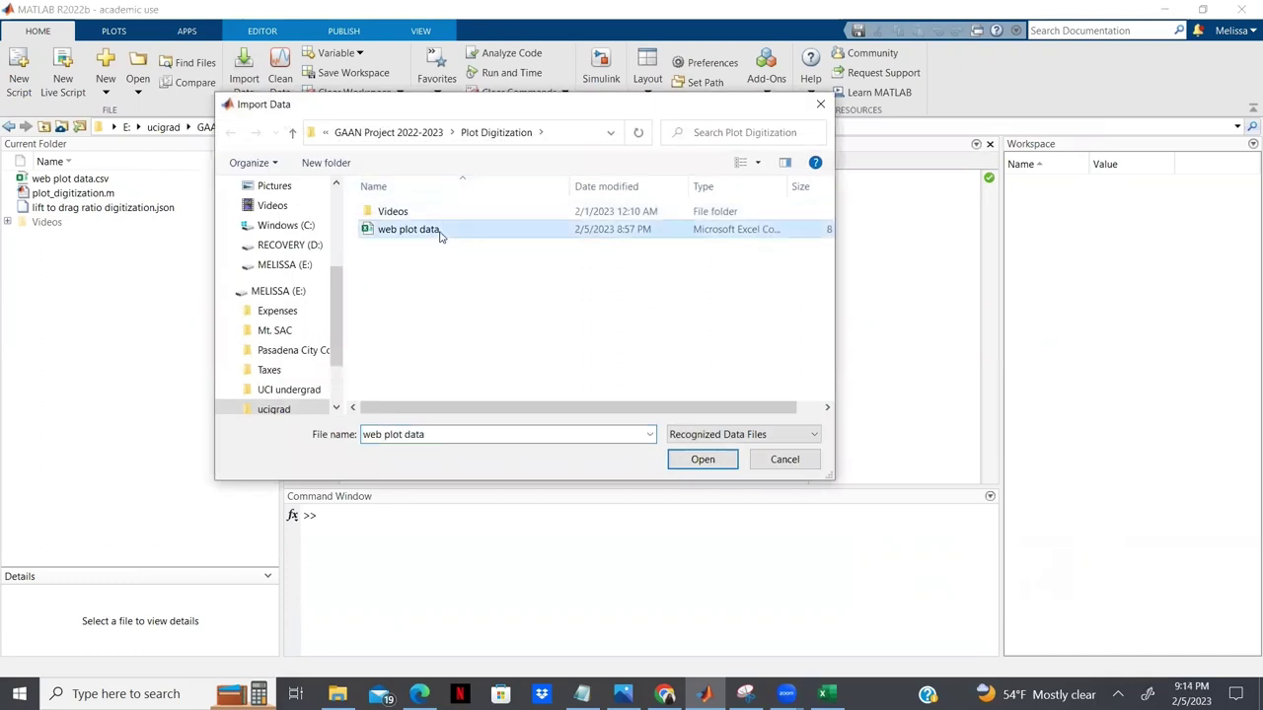
pyautogui.click(703, 460)
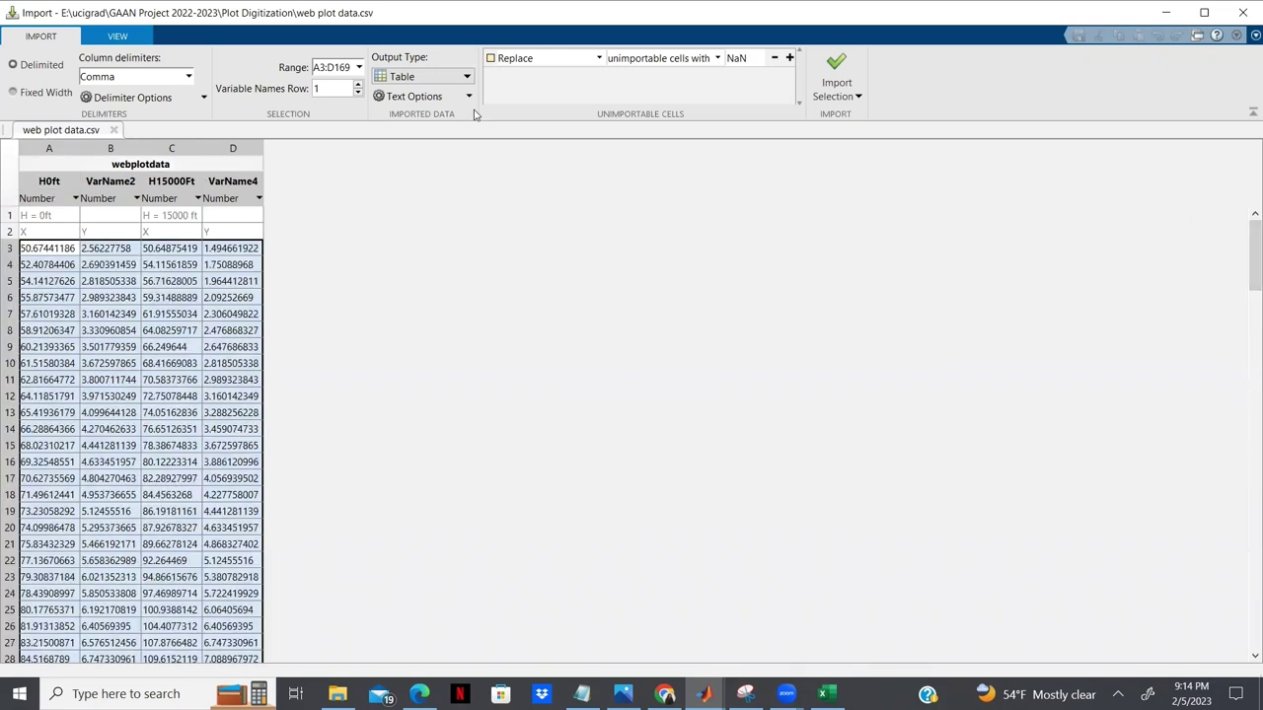
pyautogui.click(415, 78)
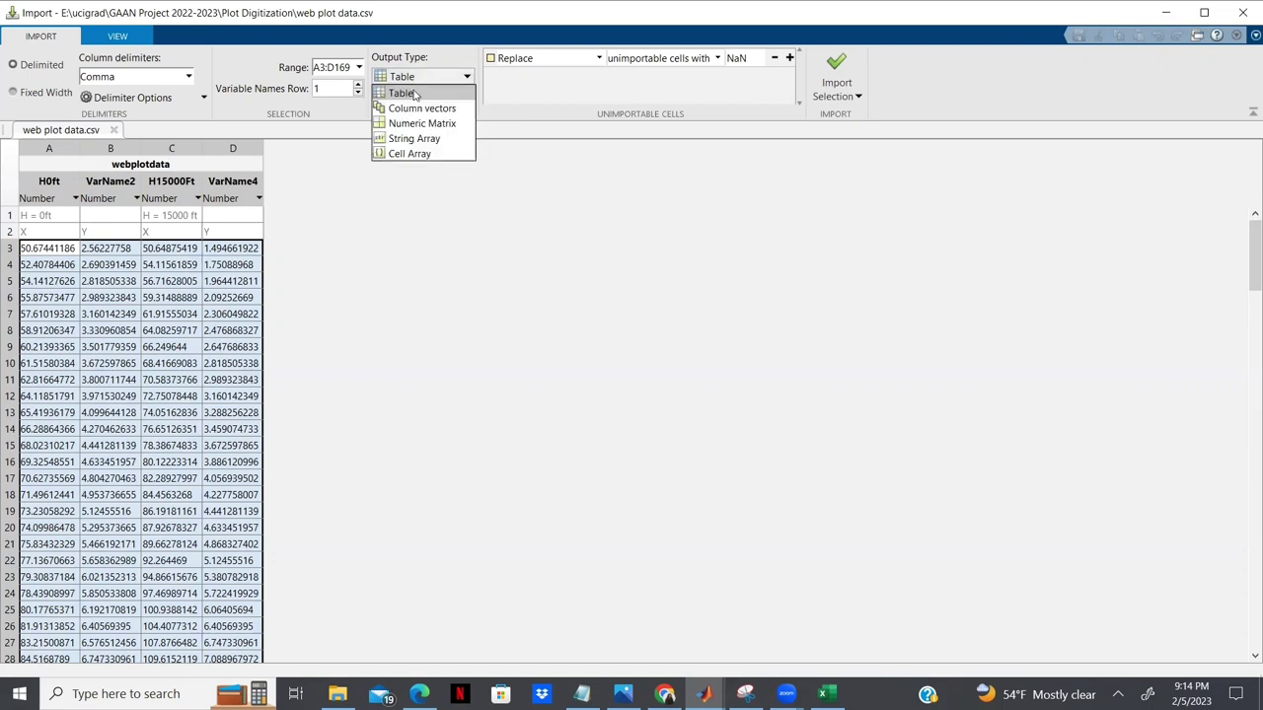
pyautogui.click(421, 108)
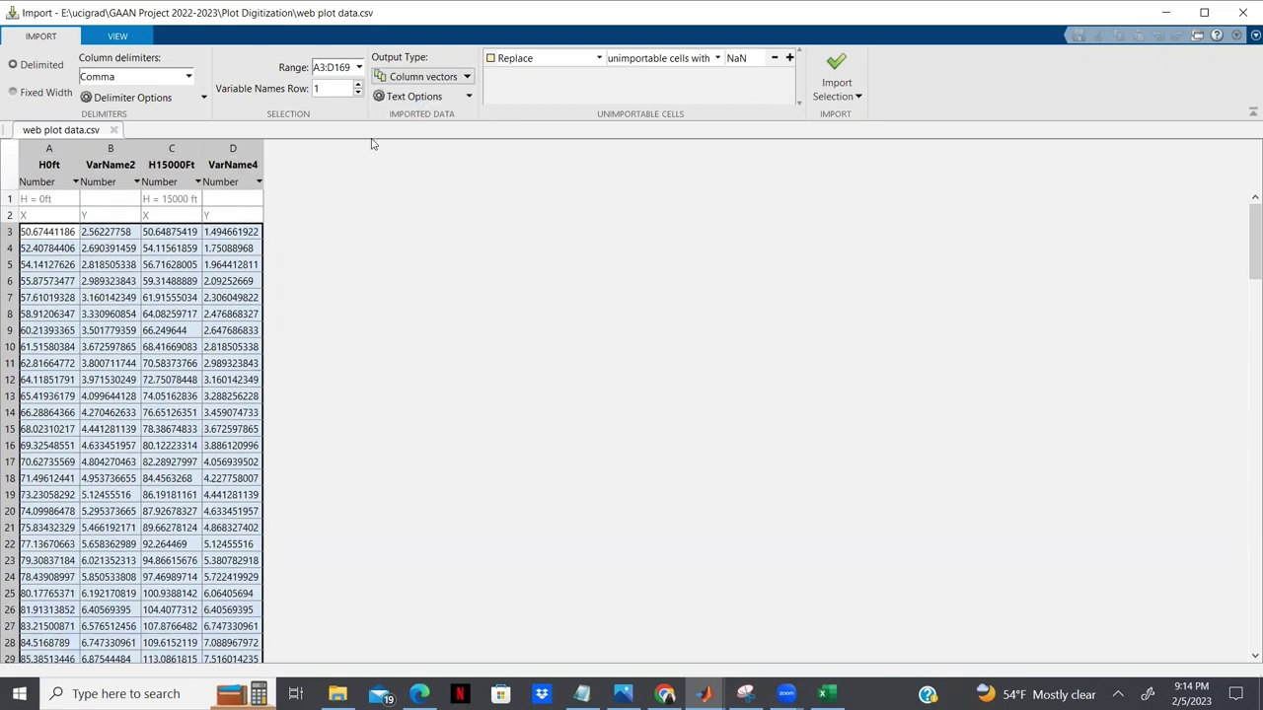
# Check the plot's x-axis title in WebPlotDigitizer and rename import column A as trueAirspeed_0
pyautogui.click(57, 164)
pyautogui.press('Return')
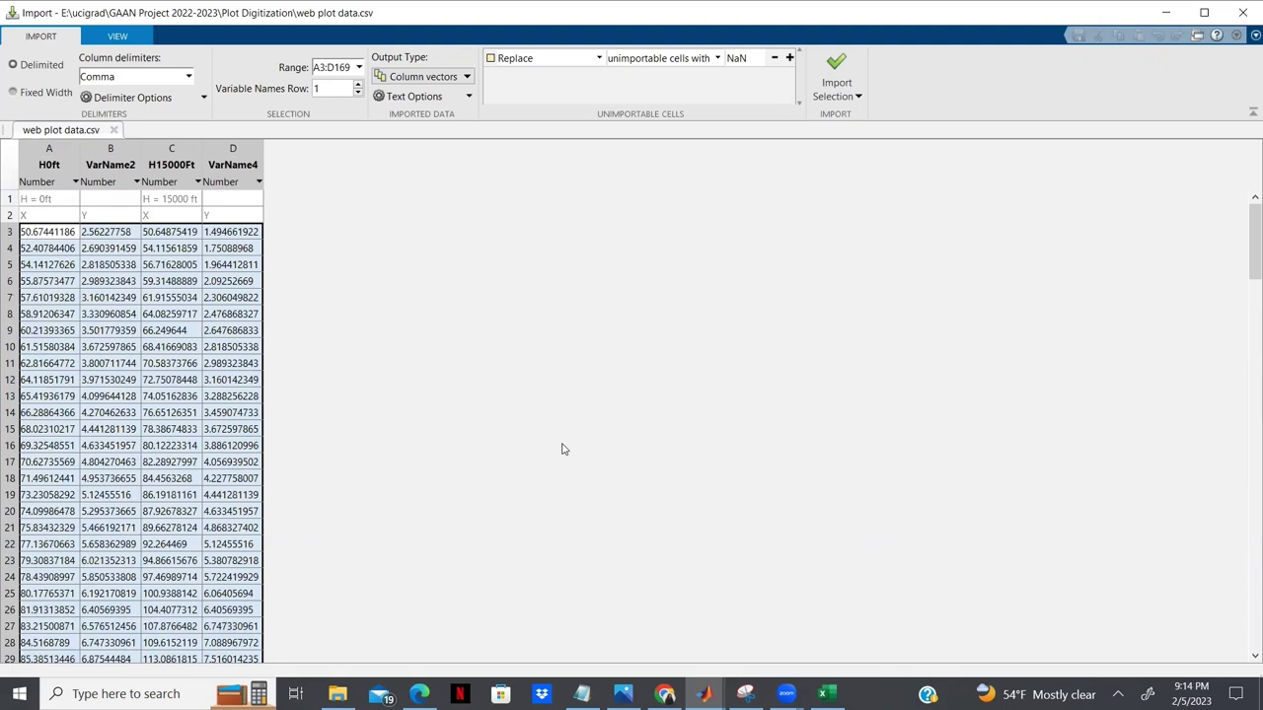
pyautogui.doubleClick(65, 163)
pyautogui.press('BackSpace')
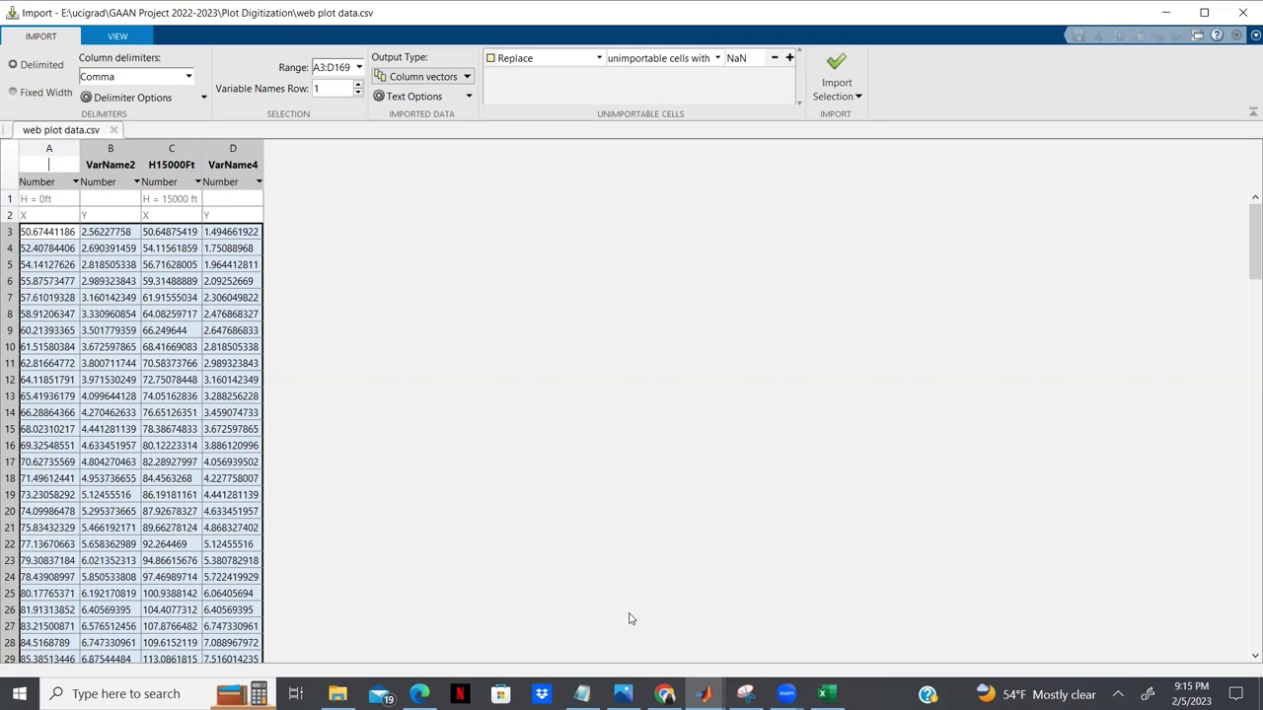
pyautogui.moveTo(653, 691)
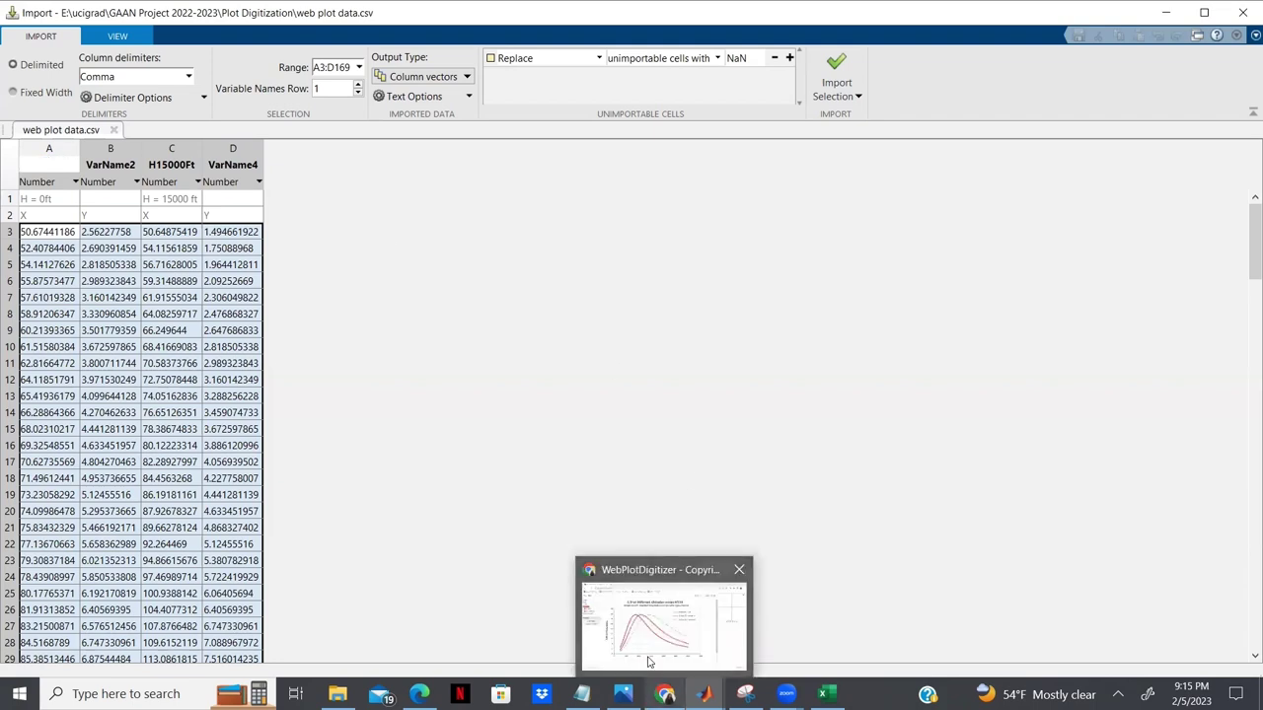
pyautogui.click(654, 597)
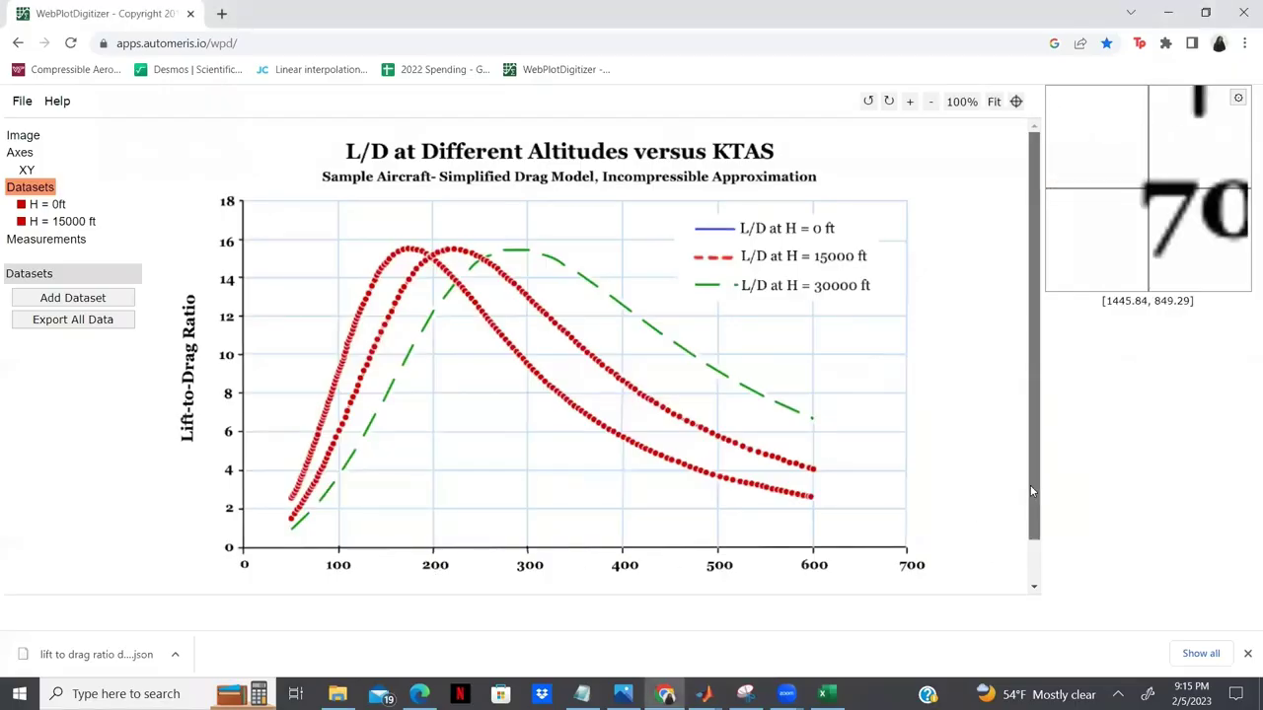
pyautogui.moveTo(1030, 484); pyautogui.dragTo(1038, 568)
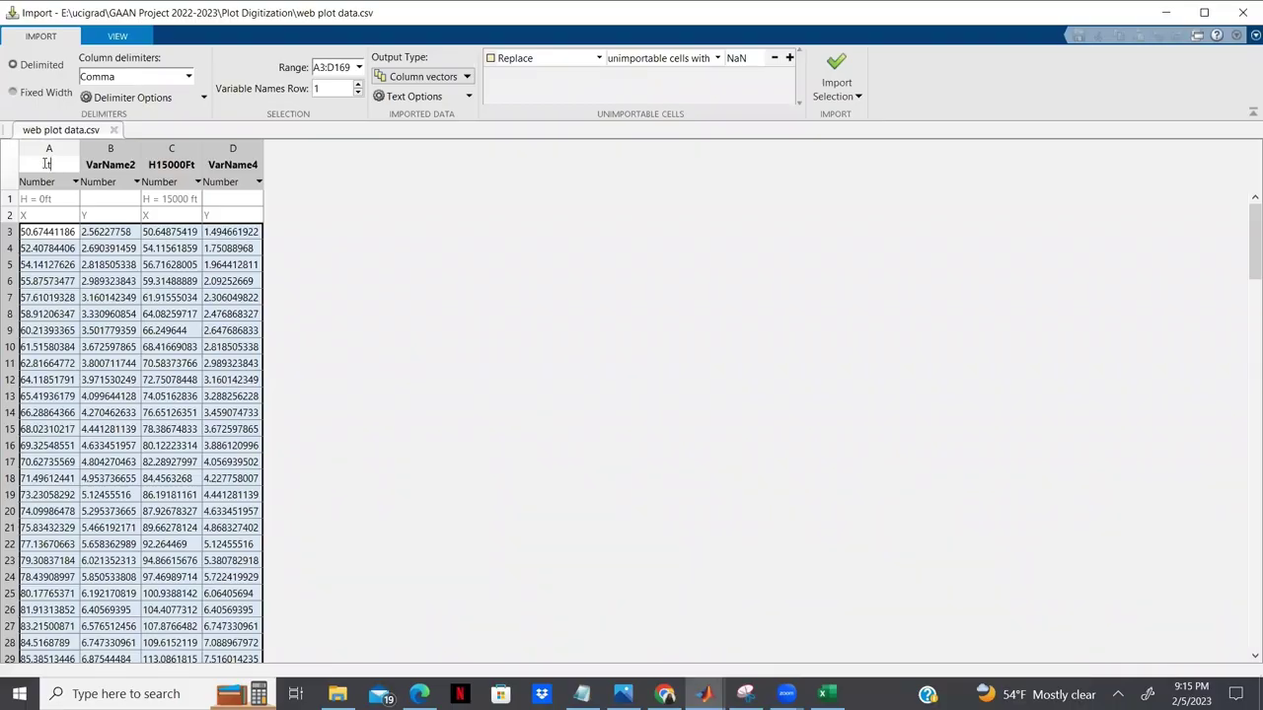
pyautogui.write('true airspeed_0')
# Check the plot's y-axis title in WebPlotDigitizer and rename import column B as L_D_0
pyautogui.click(109, 165)
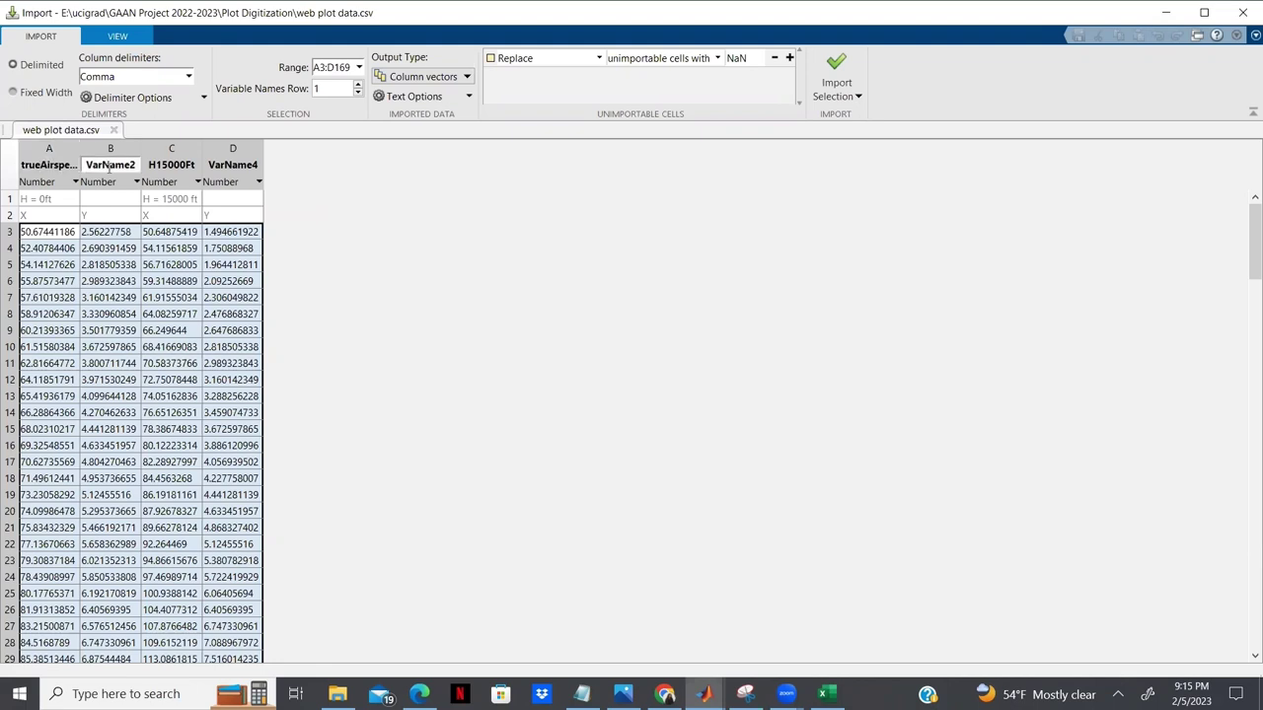
pyautogui.doubleClick(109, 167)
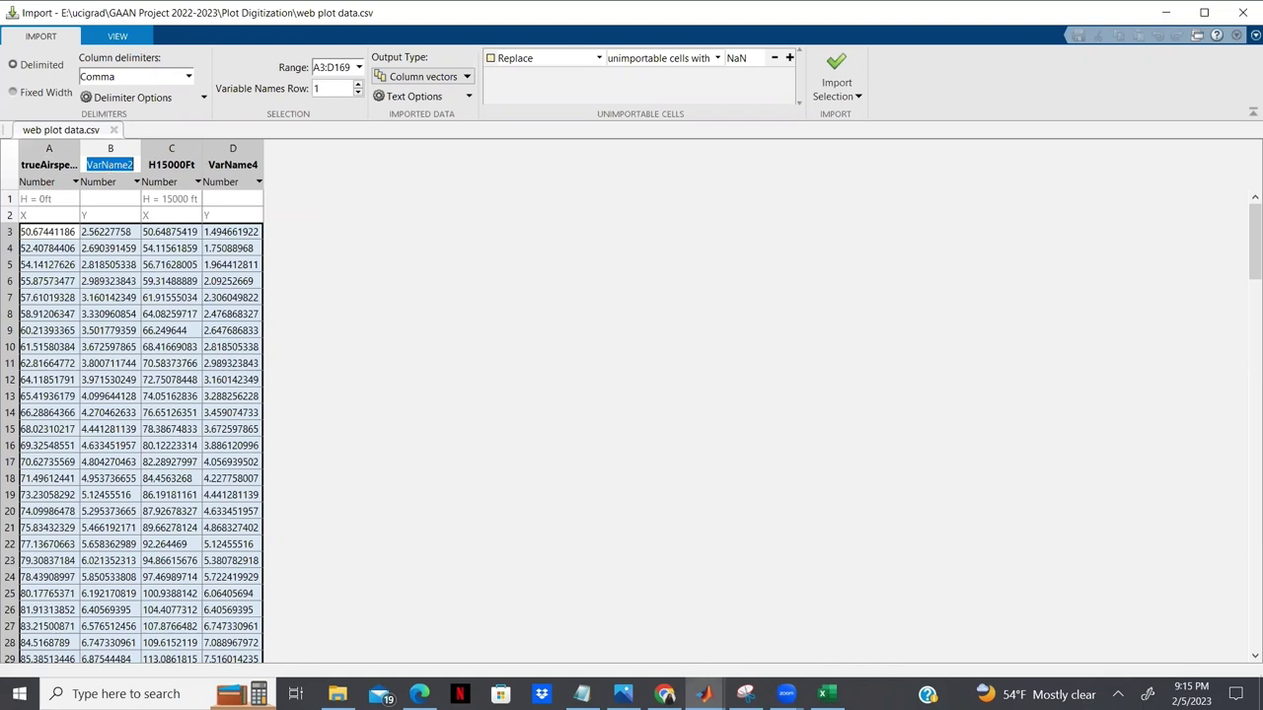
pyautogui.moveTo(663, 690)
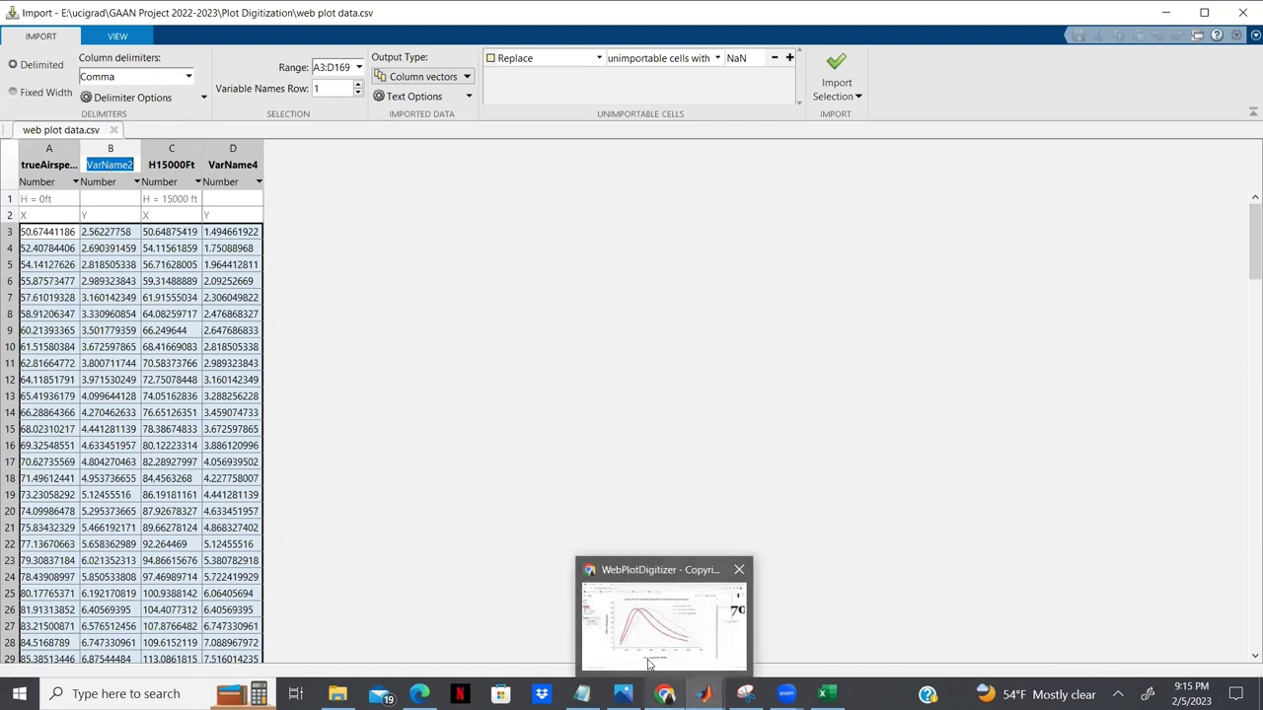
pyautogui.click(634, 632)
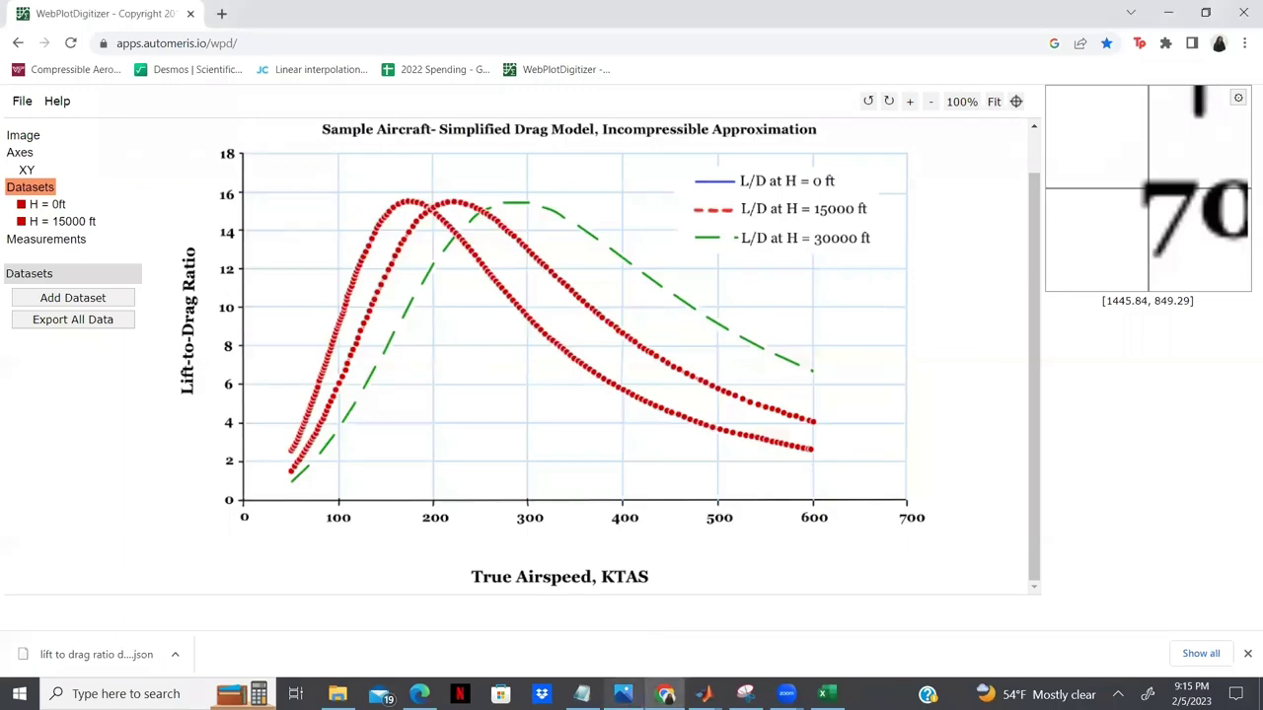
pyautogui.click(704, 693)
pyautogui.doubleClick(99, 164)
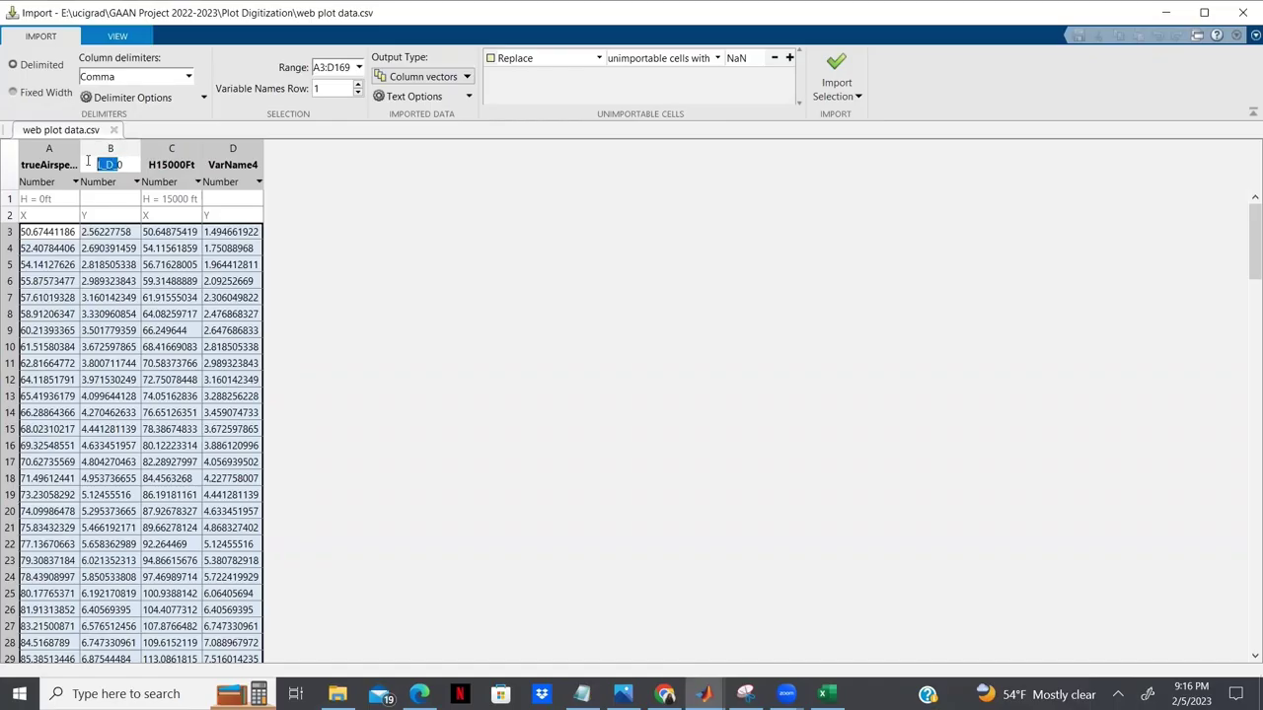
pyautogui.write('0')
pyautogui.write('_')
pyautogui.write('D_0')
# Rename import column C as trueAirspeed_15000
pyautogui.click(170, 164)
pyautogui.doubleClick(188, 165)
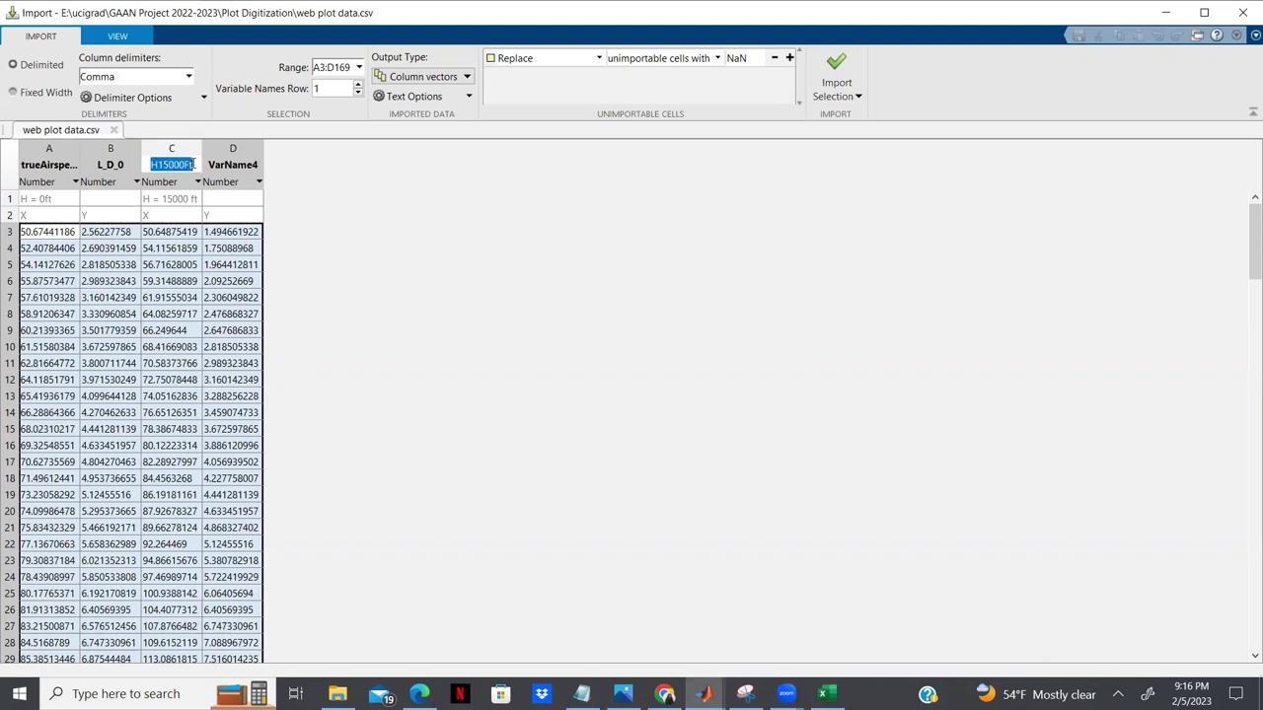
pyautogui.write('trueAirspedd')
pyautogui.press('BackSpace')
pyautogui.press('BackSpace')
pyautogui.write('ed_15000')
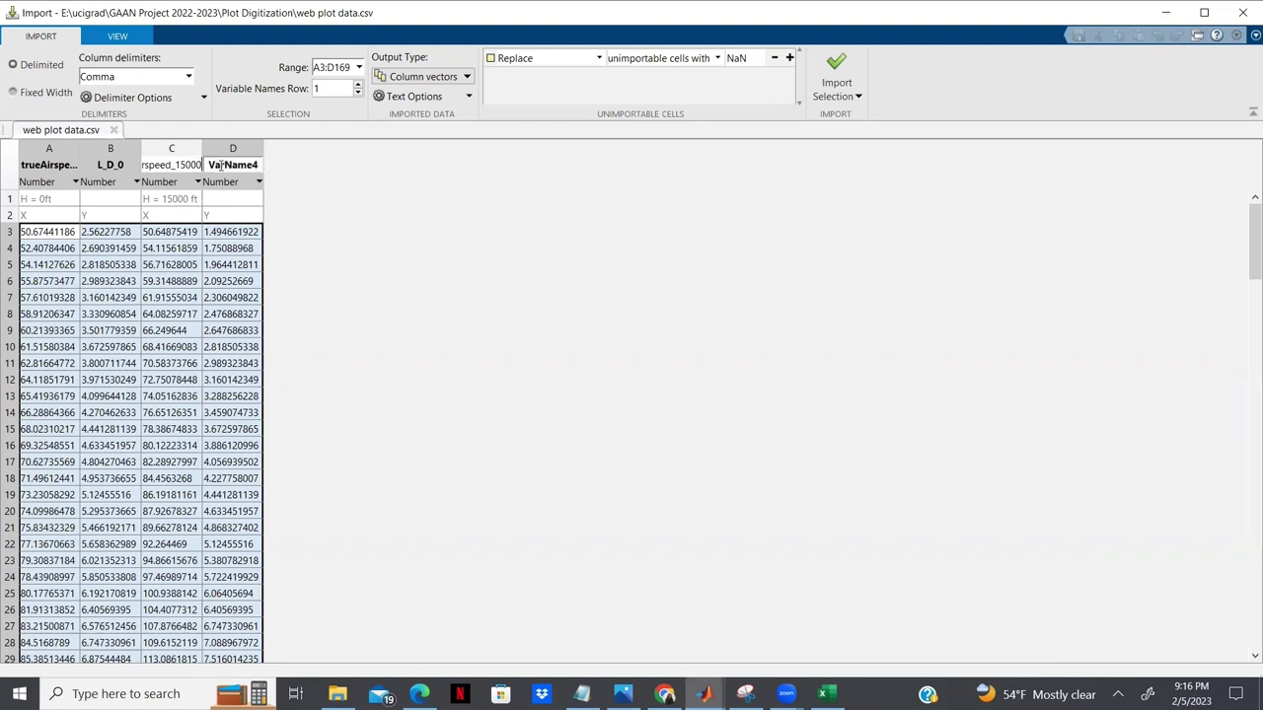
# Rename import column D as L_D_15000
pyautogui.click(214, 164)
pyautogui.write('L_D_')
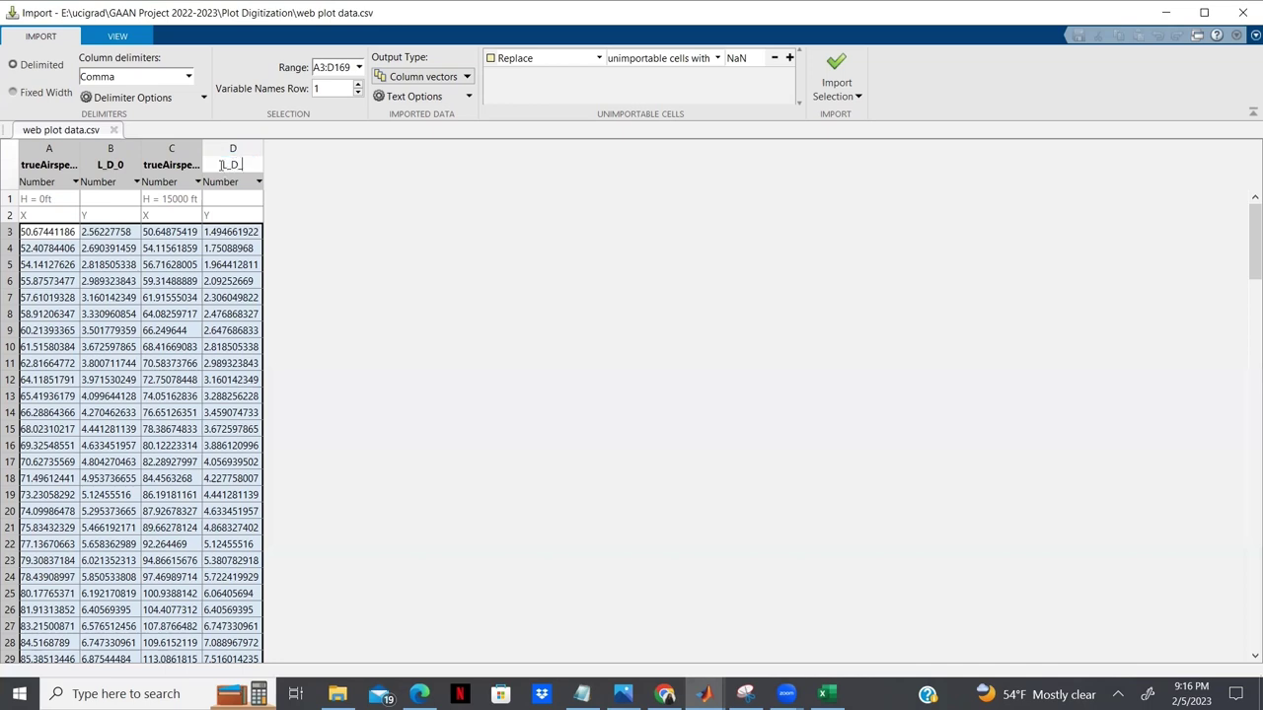
pyautogui.write('15000')
pyautogui.click(371, 209)
# Import the selected data into the workspace and close the import window
pyautogui.click(844, 100)
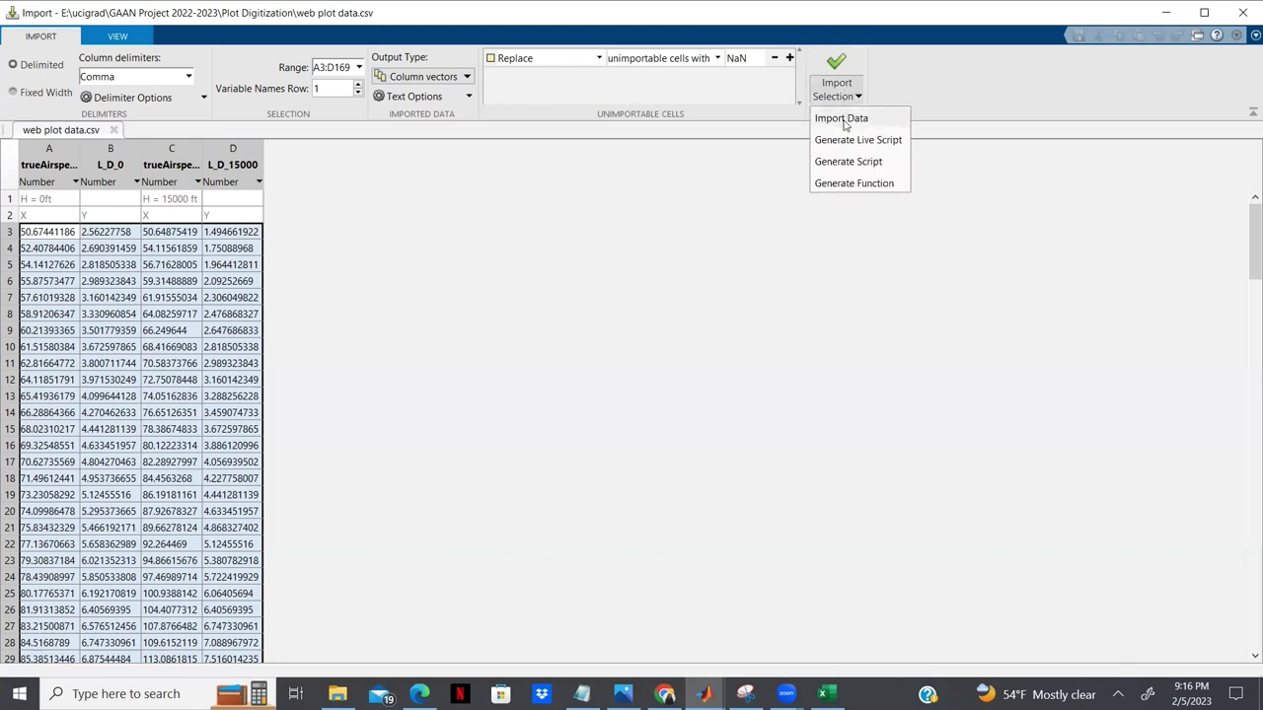
pyautogui.click(844, 121)
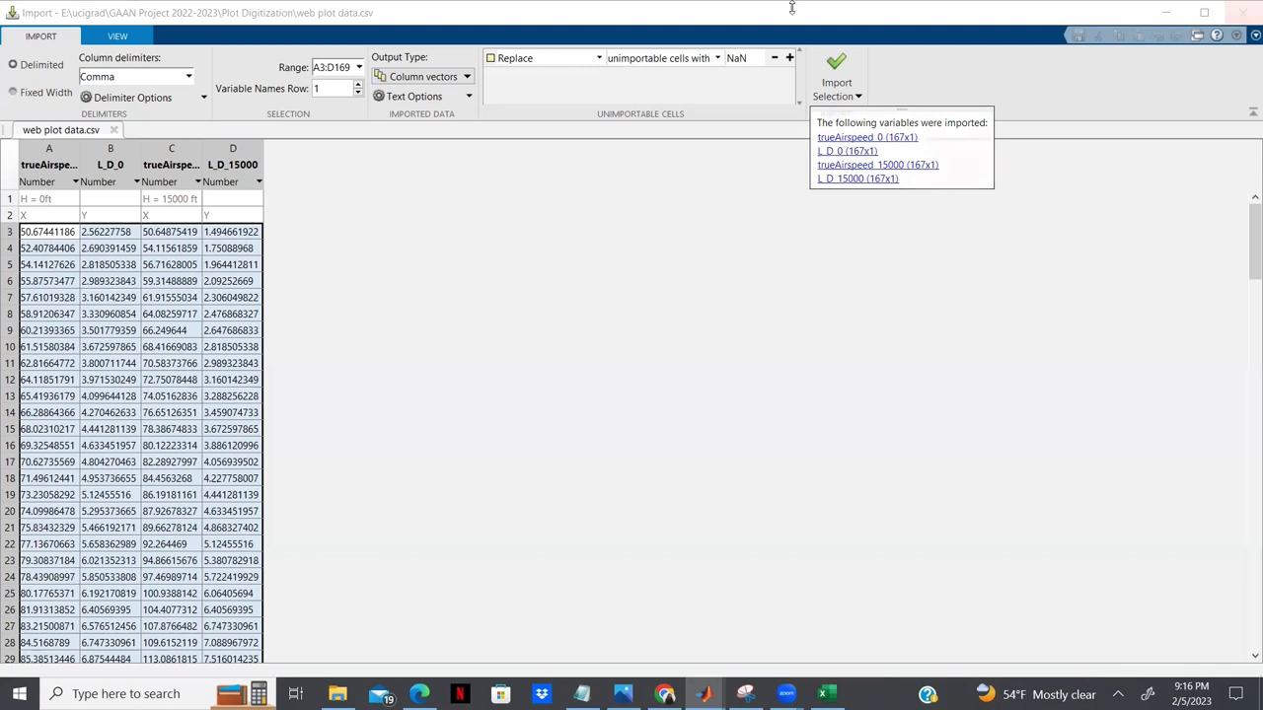
pyautogui.click(1241, 12)
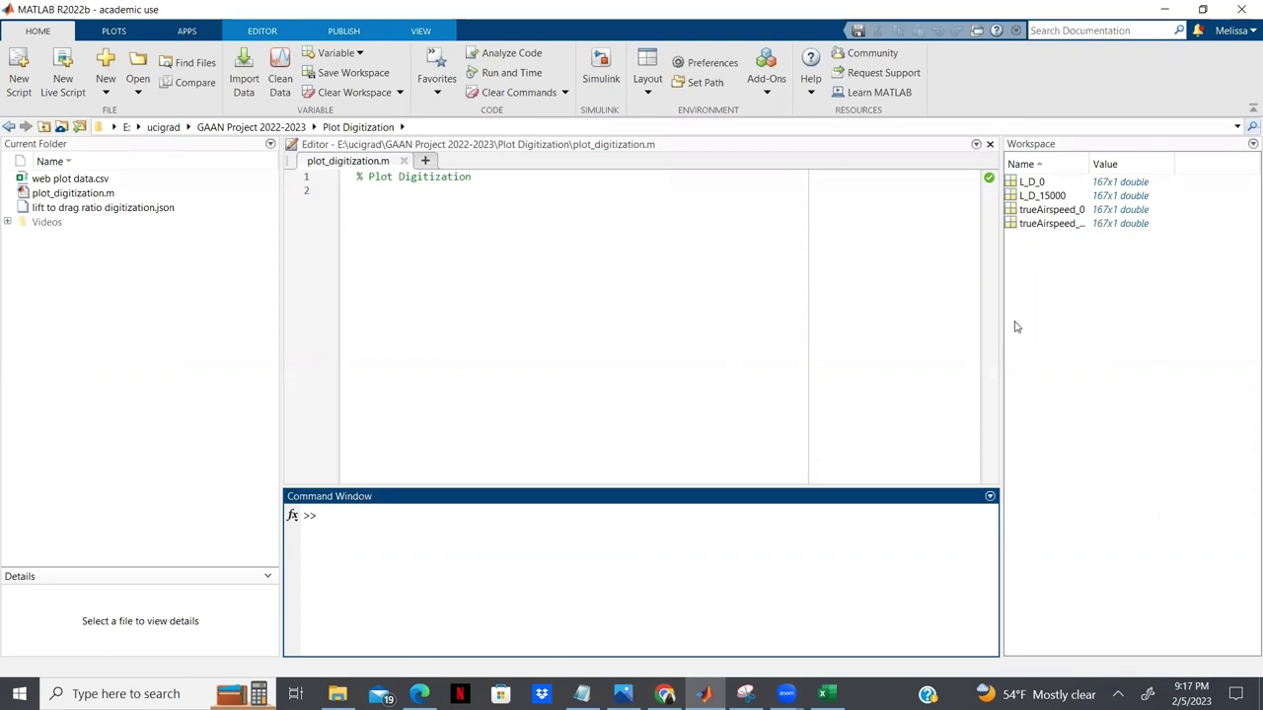
# Save the workspace variable L_D_0 as a MAT-file named L_D_0 in the Plot Digitization folder
pyautogui.rightClick(1034, 185)
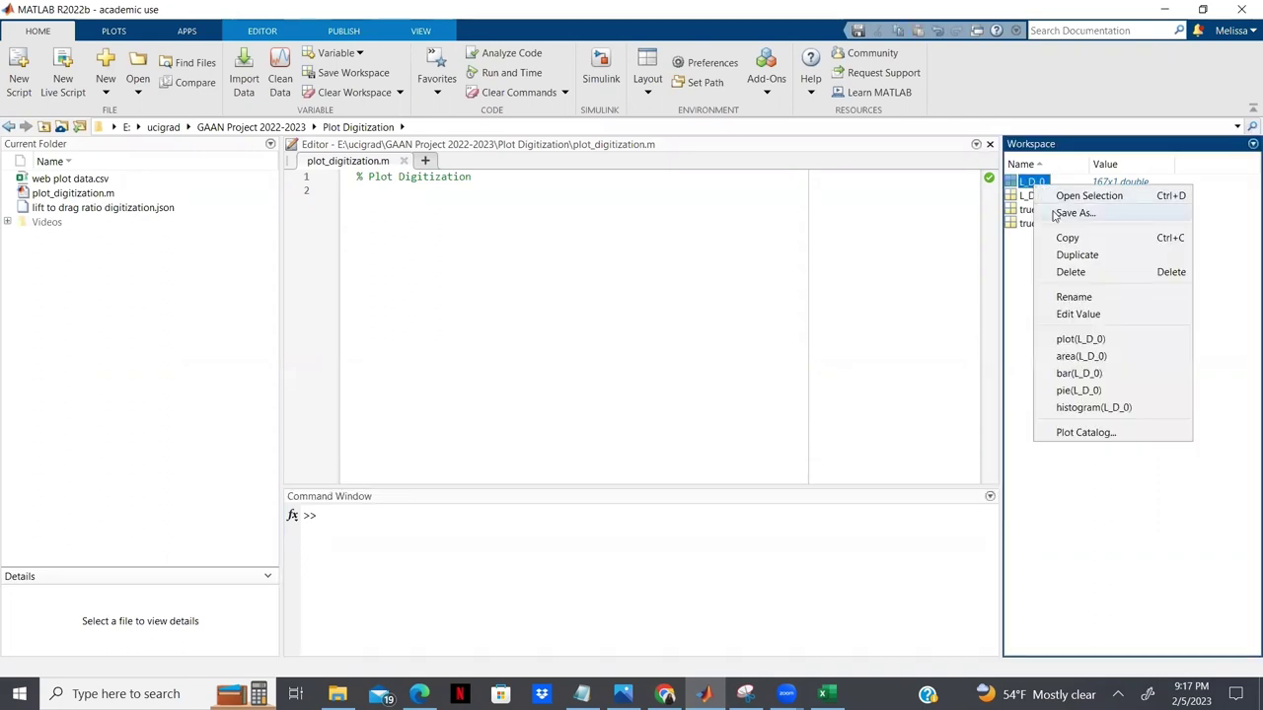
pyautogui.click(1053, 215)
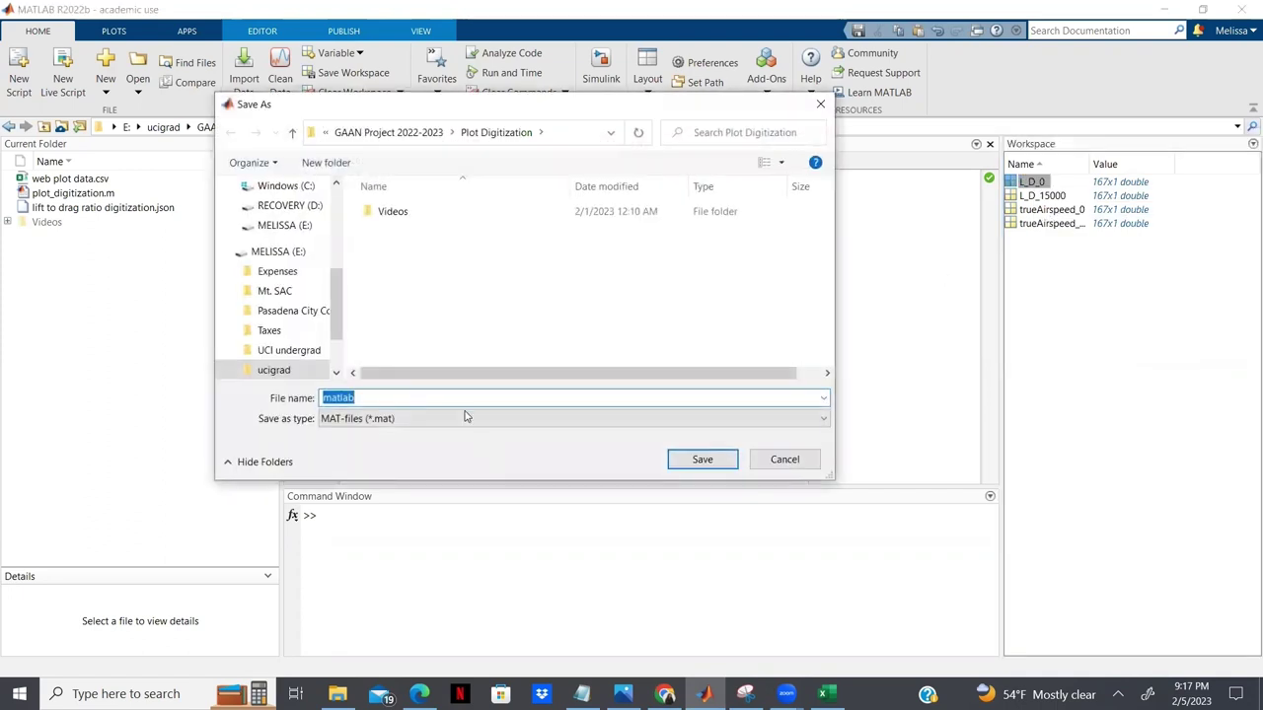
pyautogui.write('L_D_0')
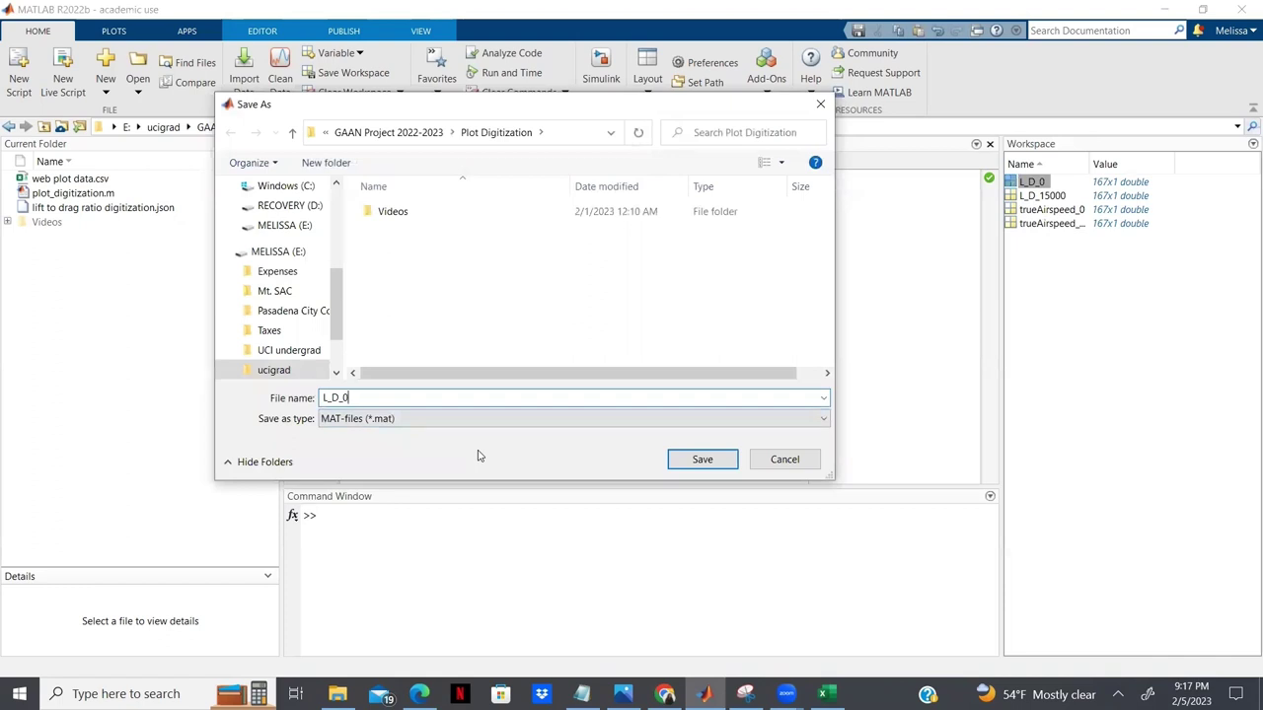
pyautogui.click(685, 465)
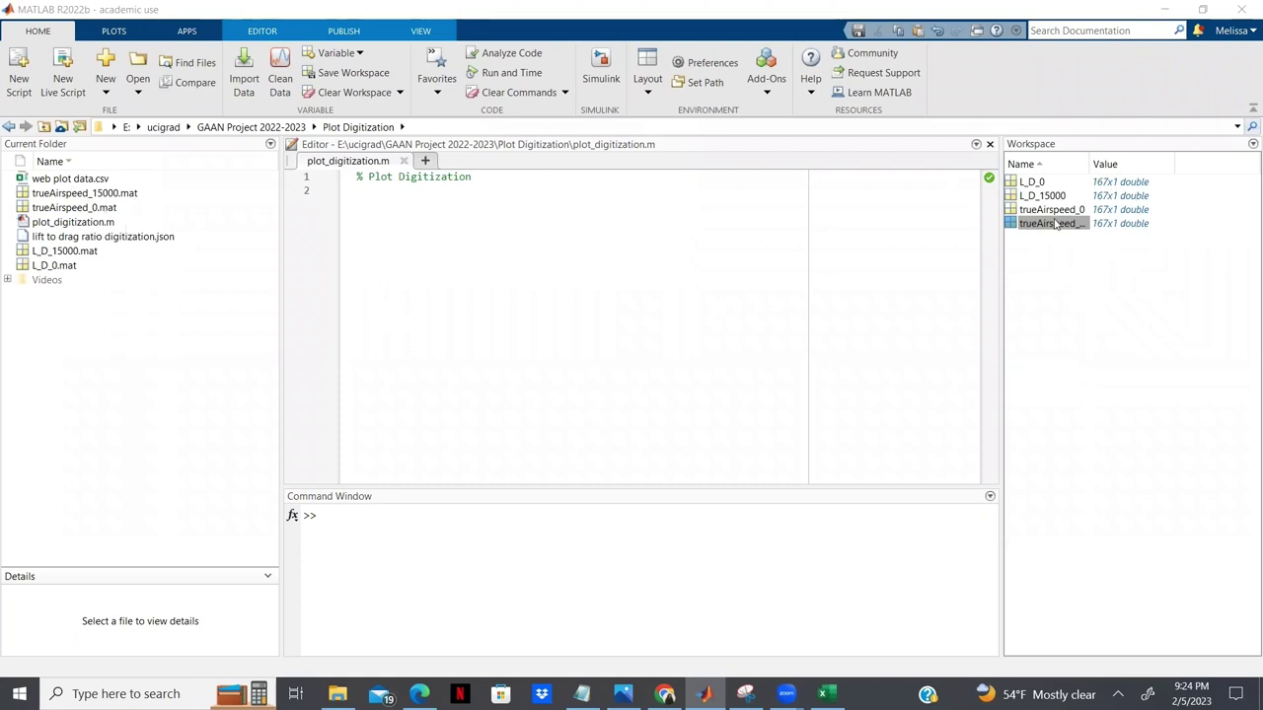
# Try out the line load('L_D_0.mat') below the comment in plot_digitization.m and delete it again
pyautogui.click(369, 205)
pyautogui.write('load')
pyautogui.press('Escape')
pyautogui.write("('")
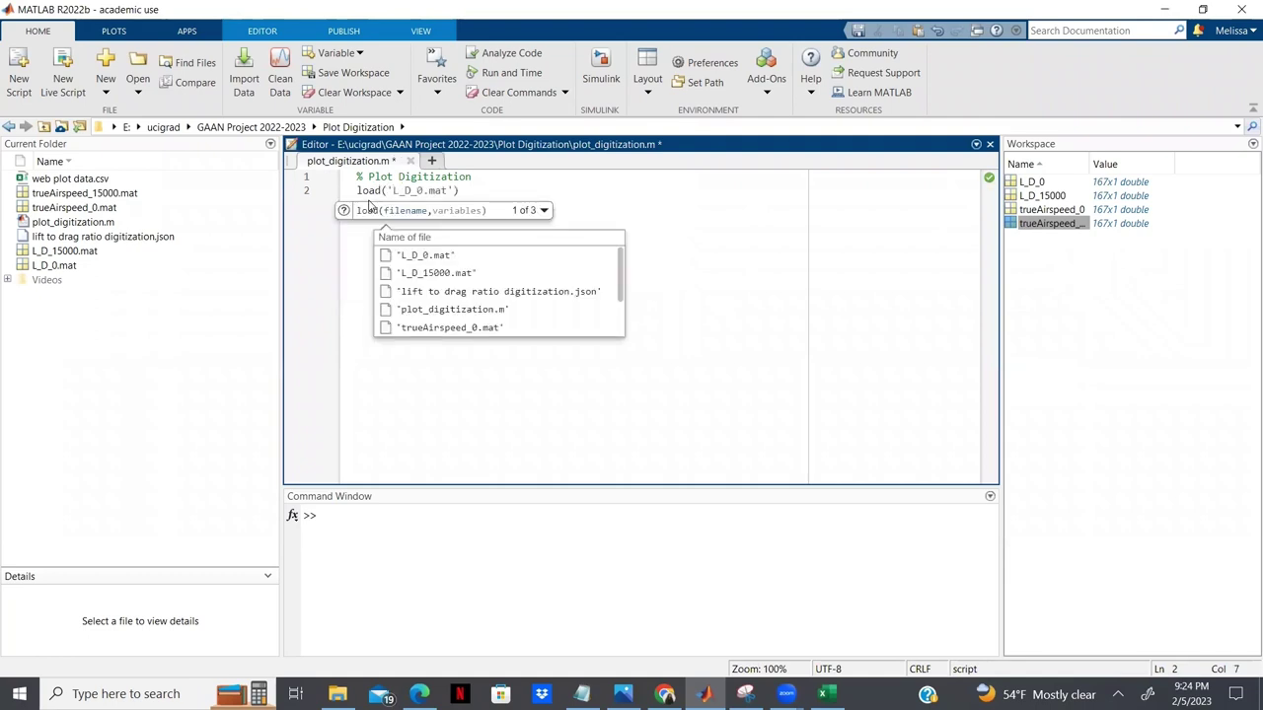
pyautogui.write('L_D')
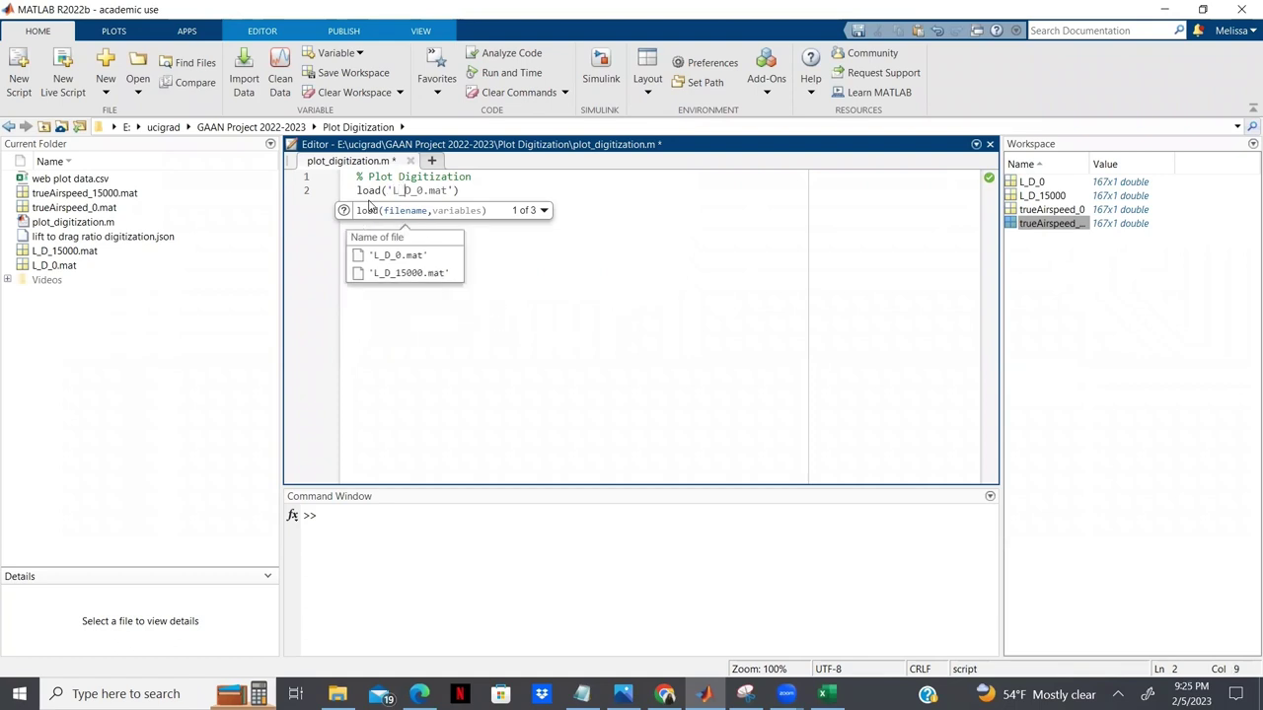
pyautogui.write('_0.mat')
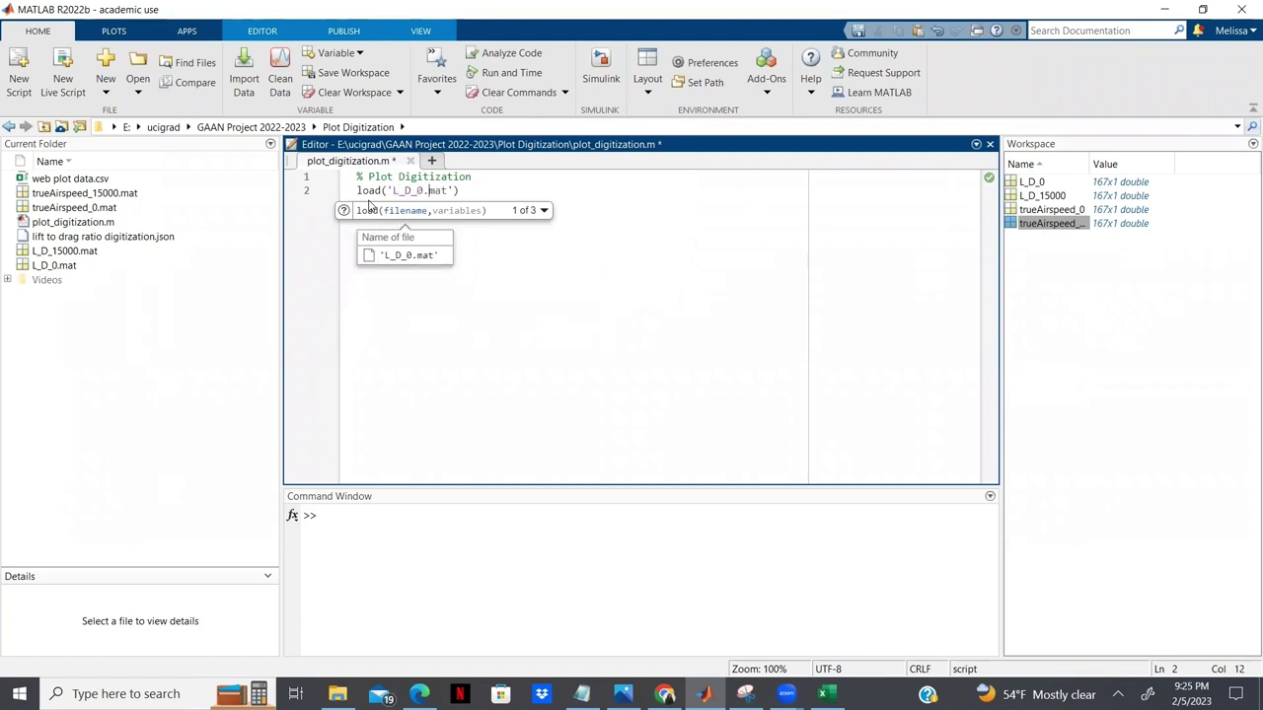
pyautogui.write("')")
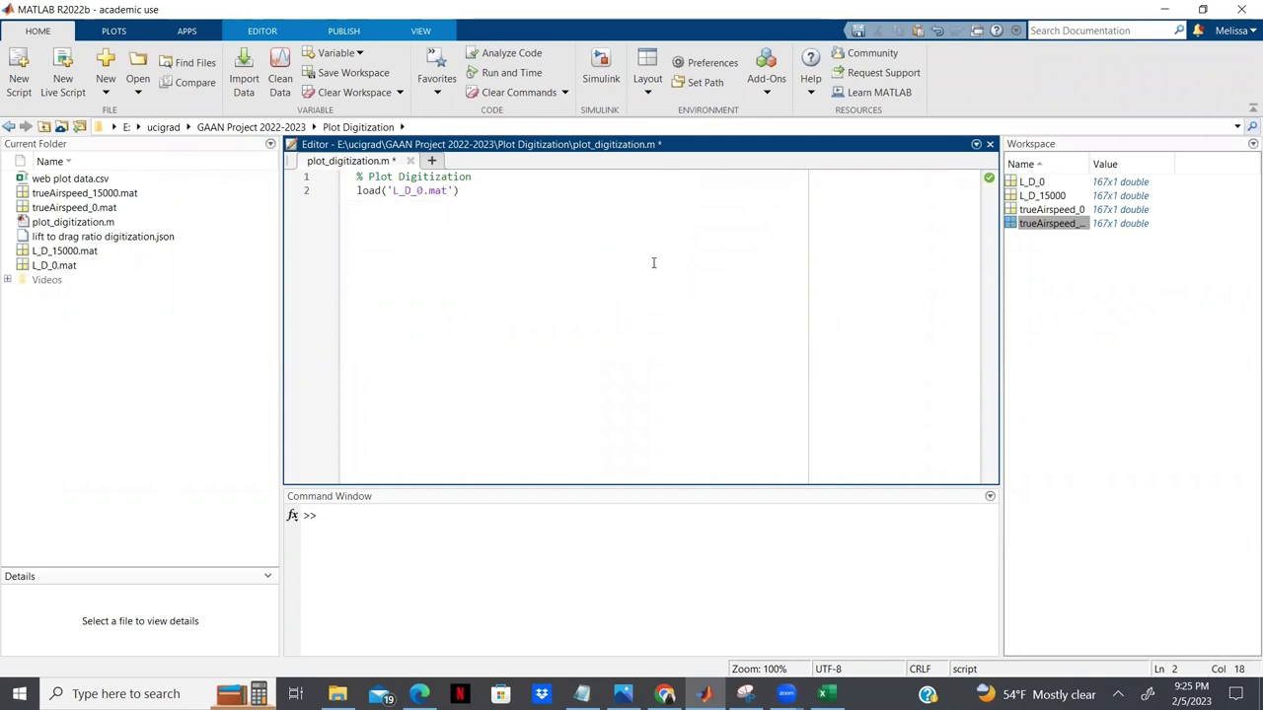
pyautogui.moveTo(483, 203); pyautogui.dragTo(357, 203)
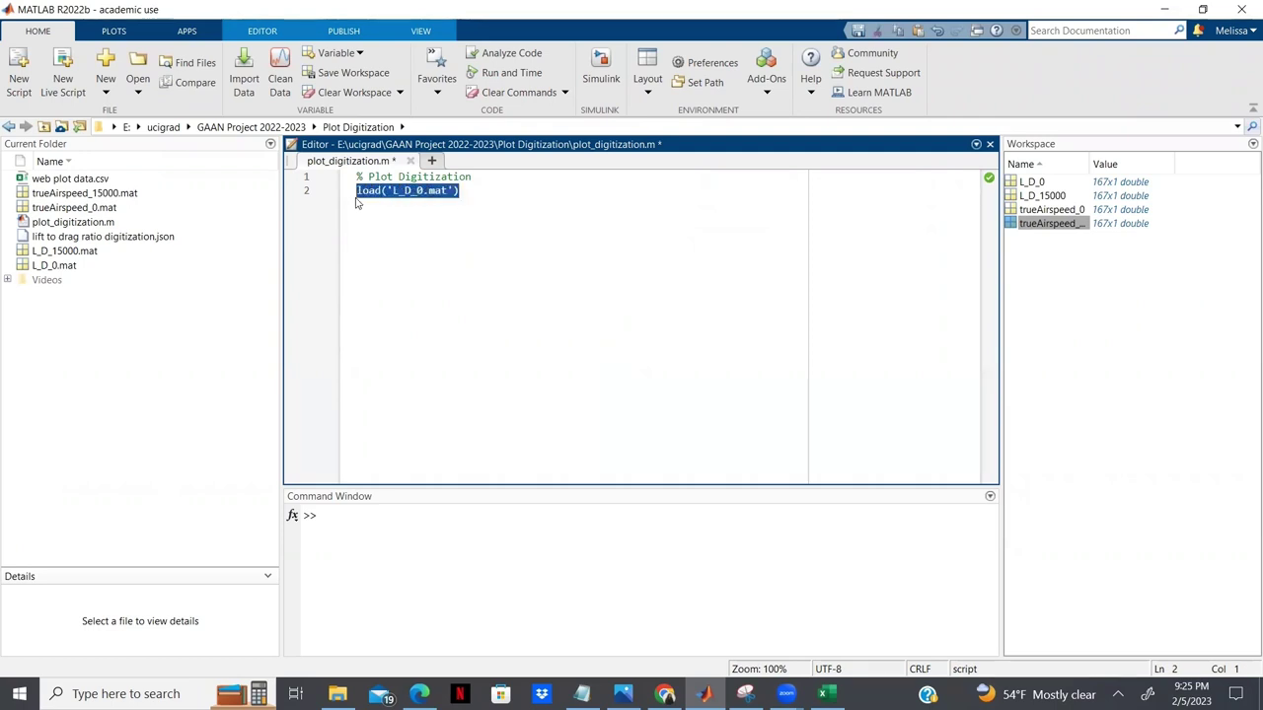
pyautogui.press('BackSpace')
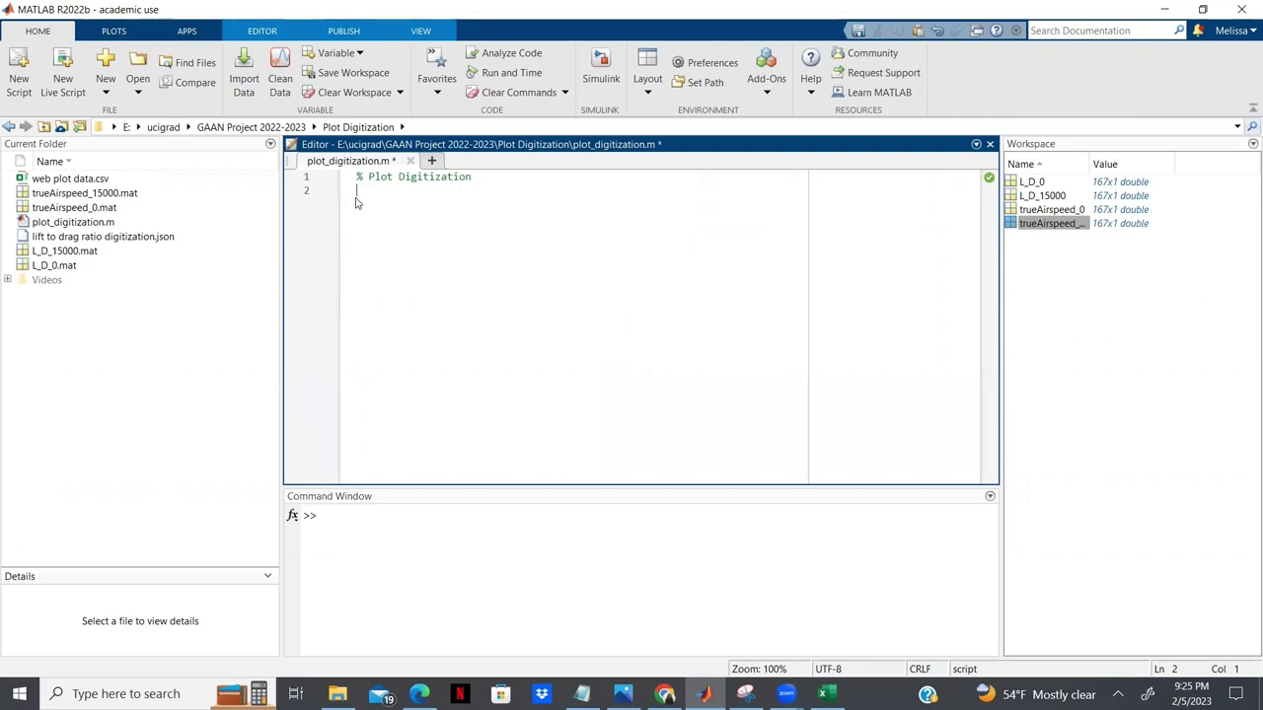
# Launch Curve Fitter, start selecting the fitting data and name the fit "h = 0ft"
pyautogui.click(186, 31)
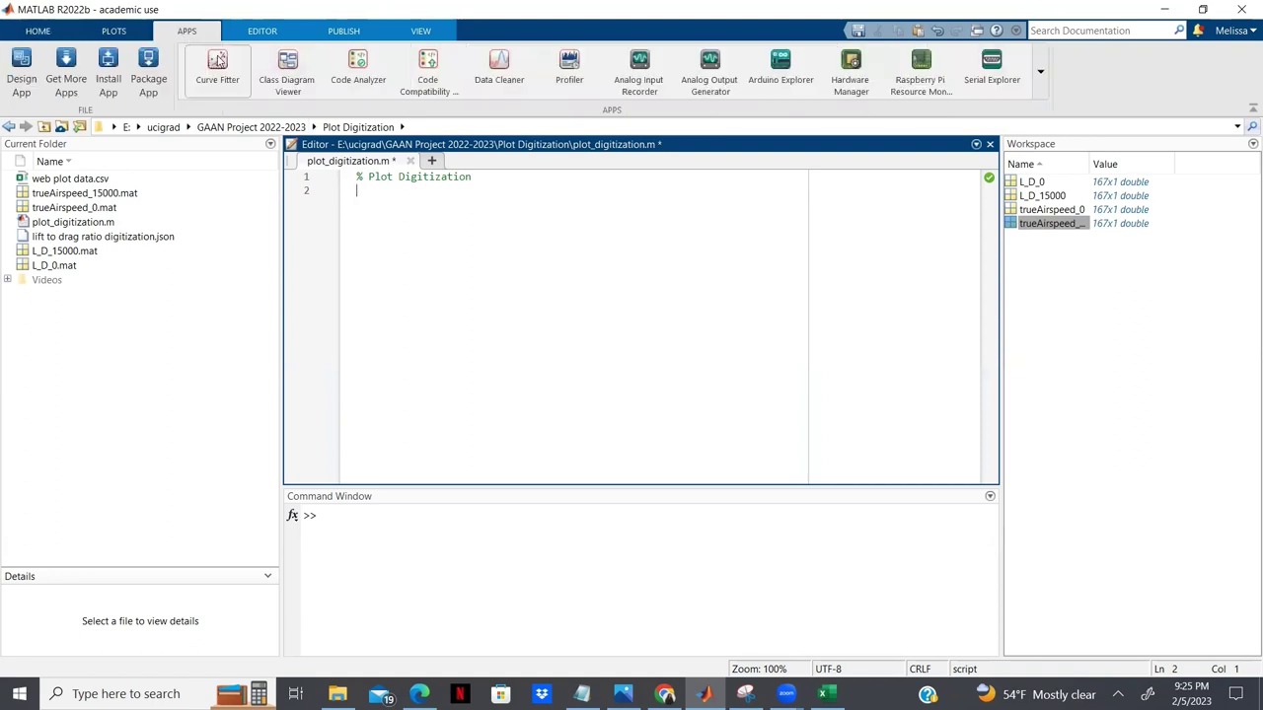
pyautogui.click(217, 61)
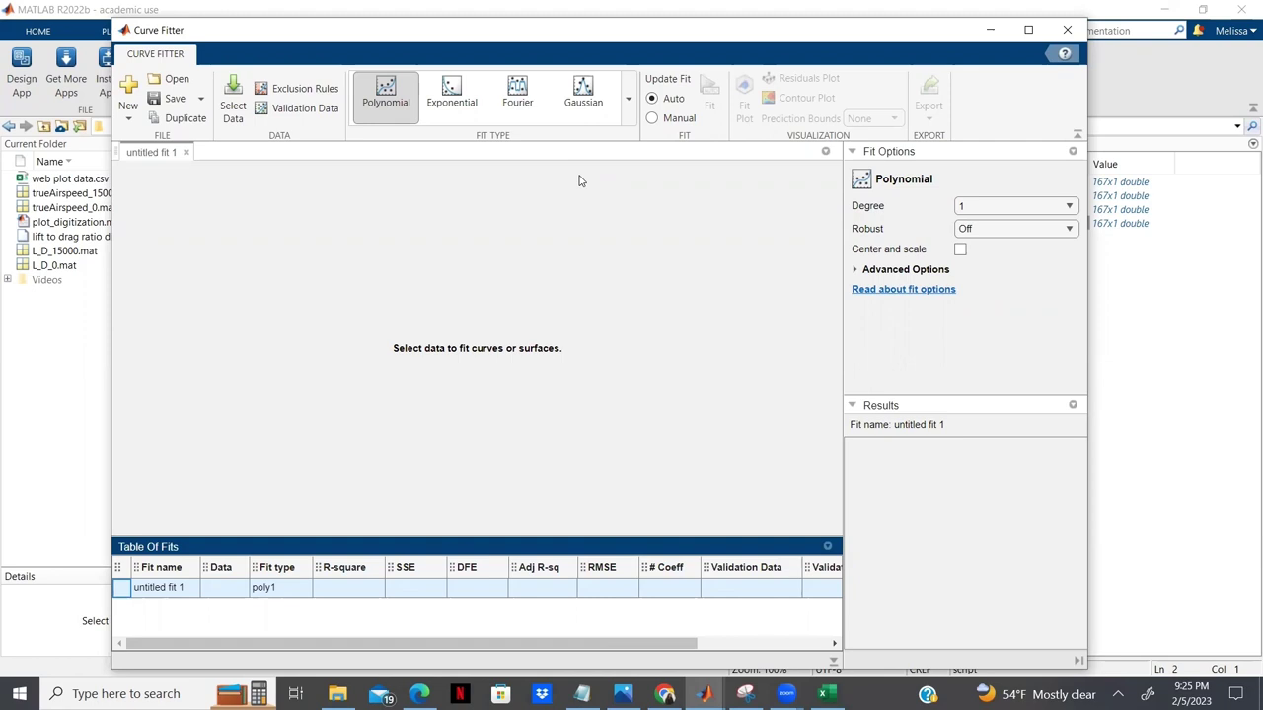
pyautogui.click(234, 108)
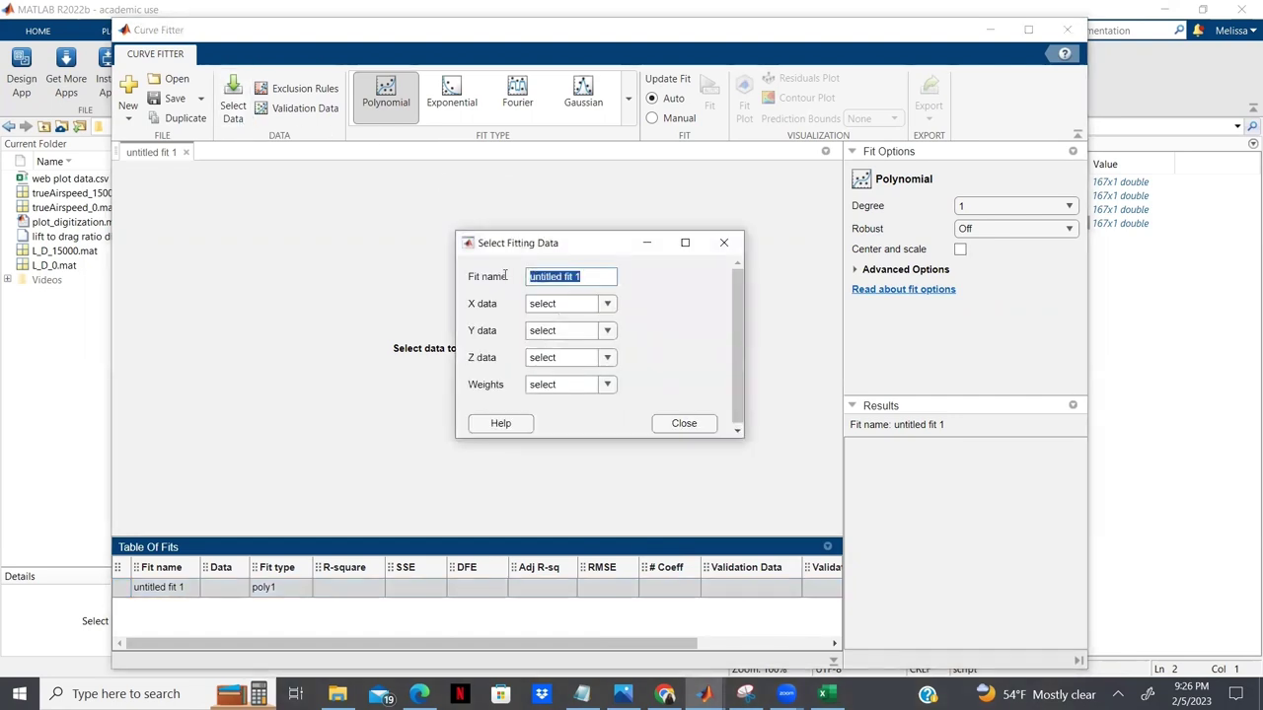
pyautogui.write('h = 0ft')
# Assign trueAirspeed_0 as X data and L_D_0 as Y data for the h = 0ft fit, and close the data selection
pyautogui.click(606, 305)
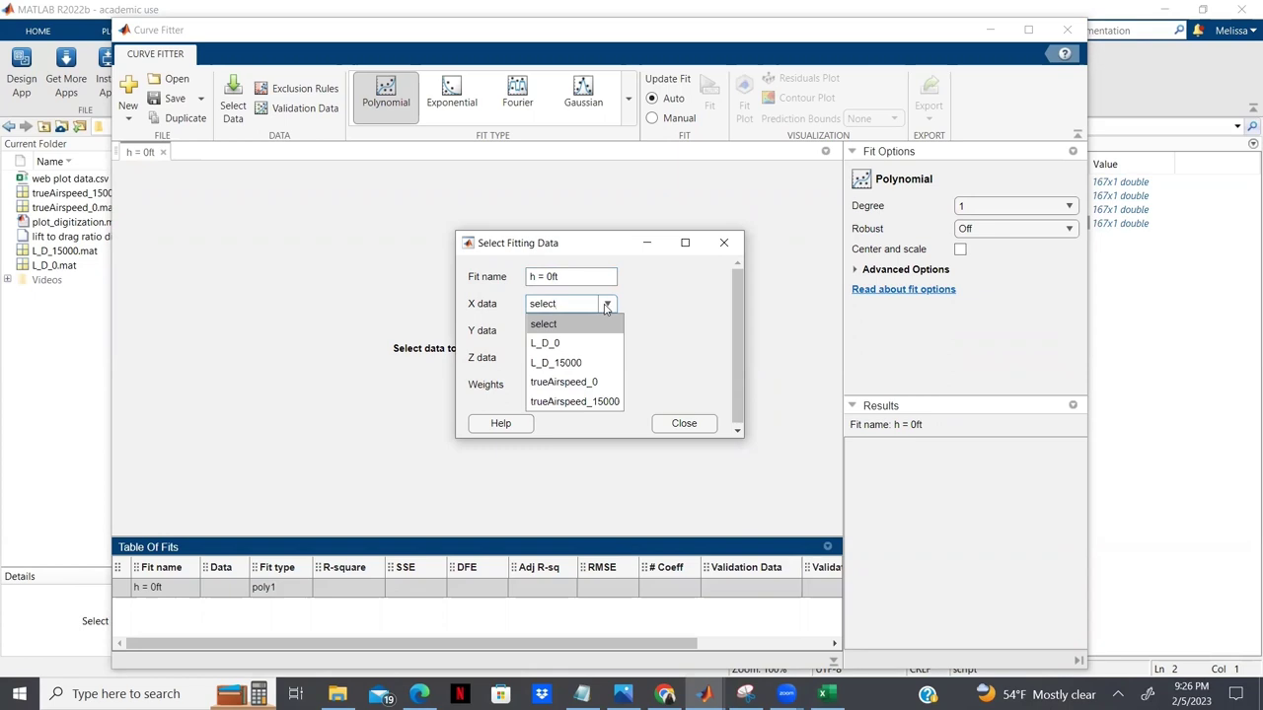
pyautogui.click(589, 384)
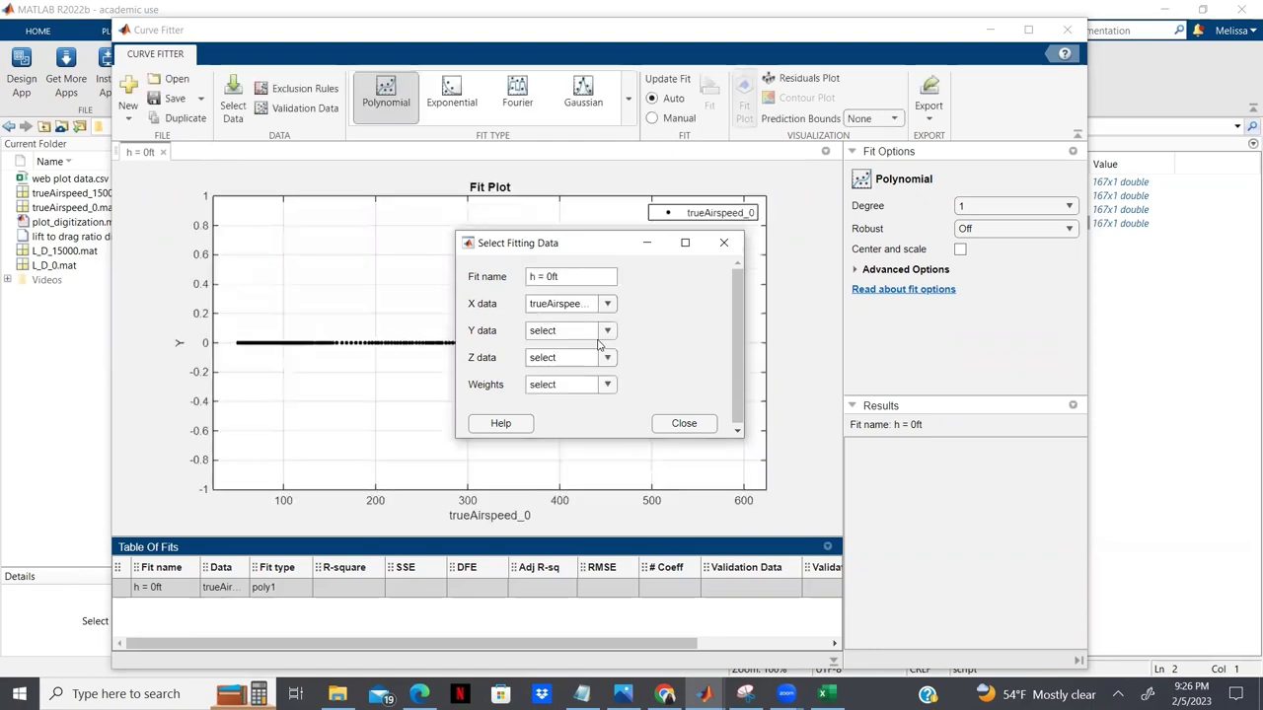
pyautogui.click(608, 333)
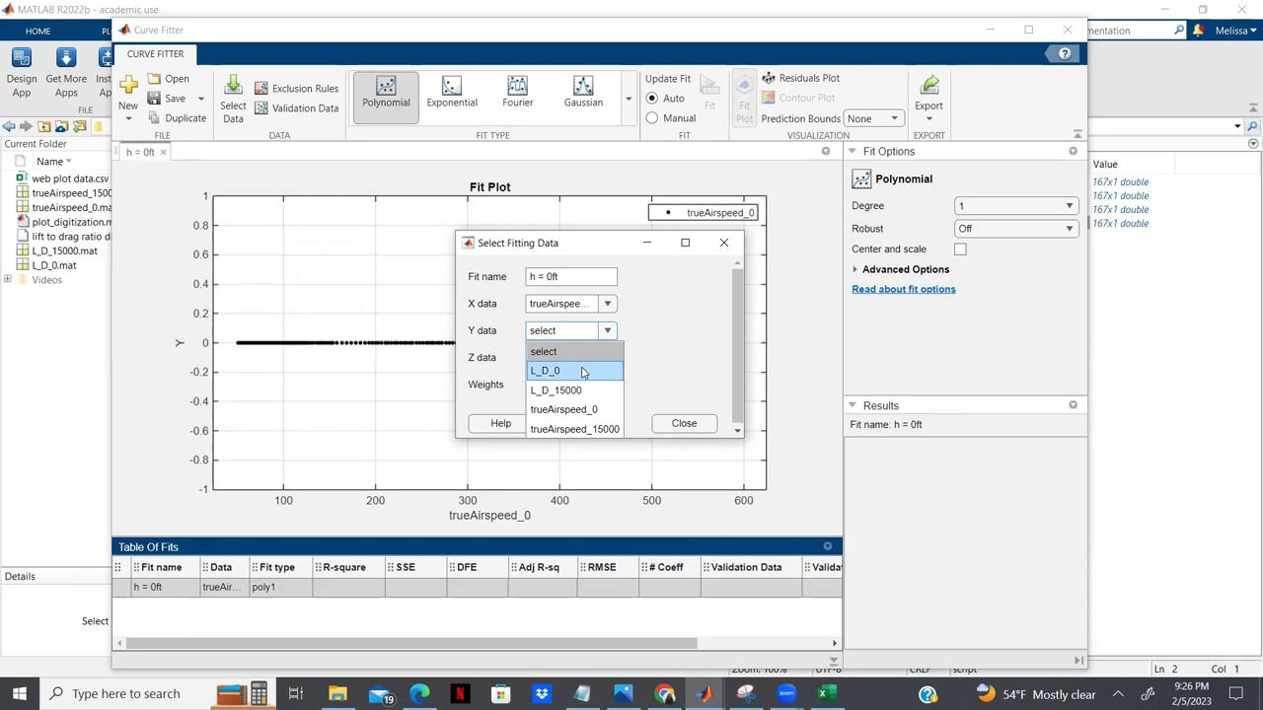
pyautogui.click(582, 372)
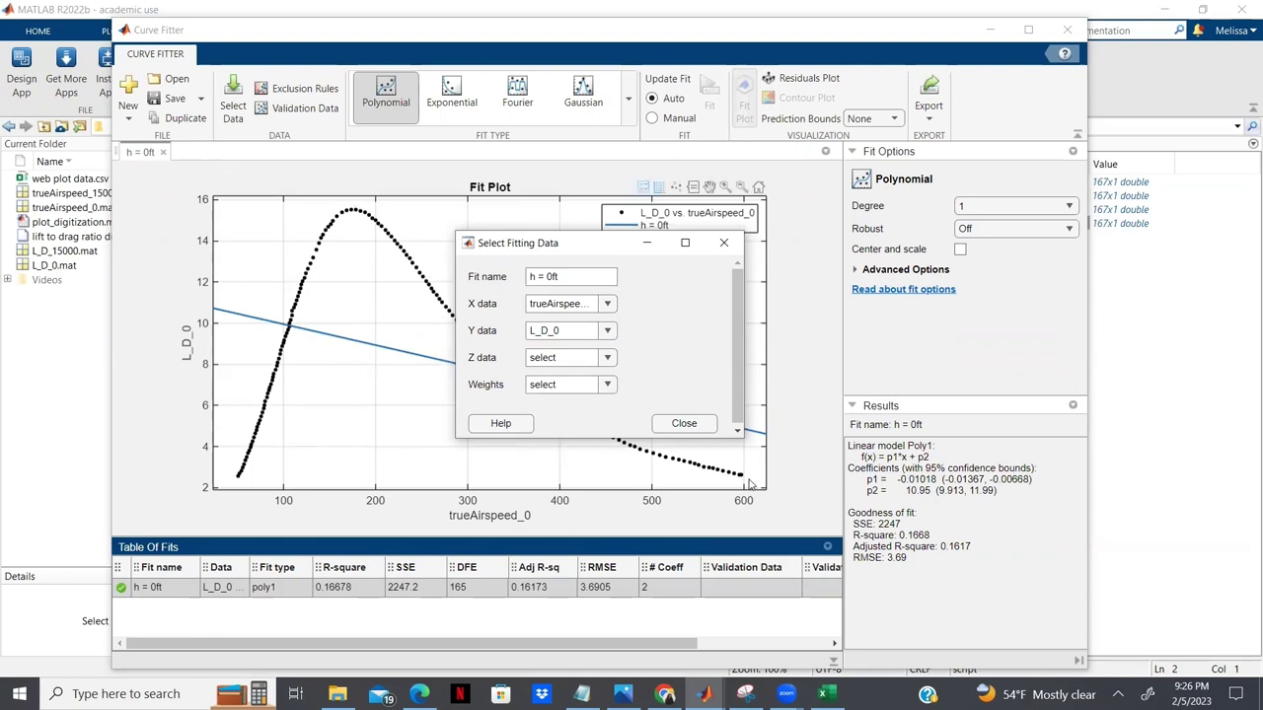
pyautogui.click(683, 424)
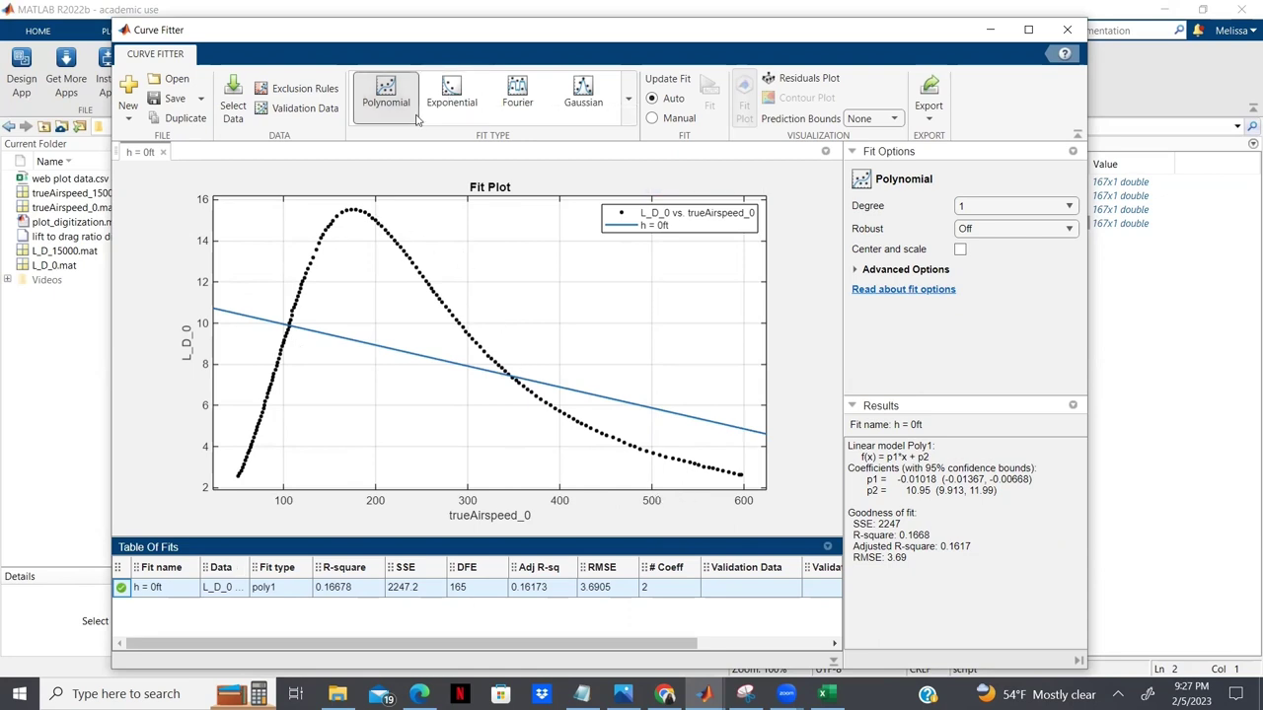
# Try polynomial degrees 2 and 3 for the h = 0ft fit, and settle on a degree 9 polynomial
pyautogui.click(630, 122)
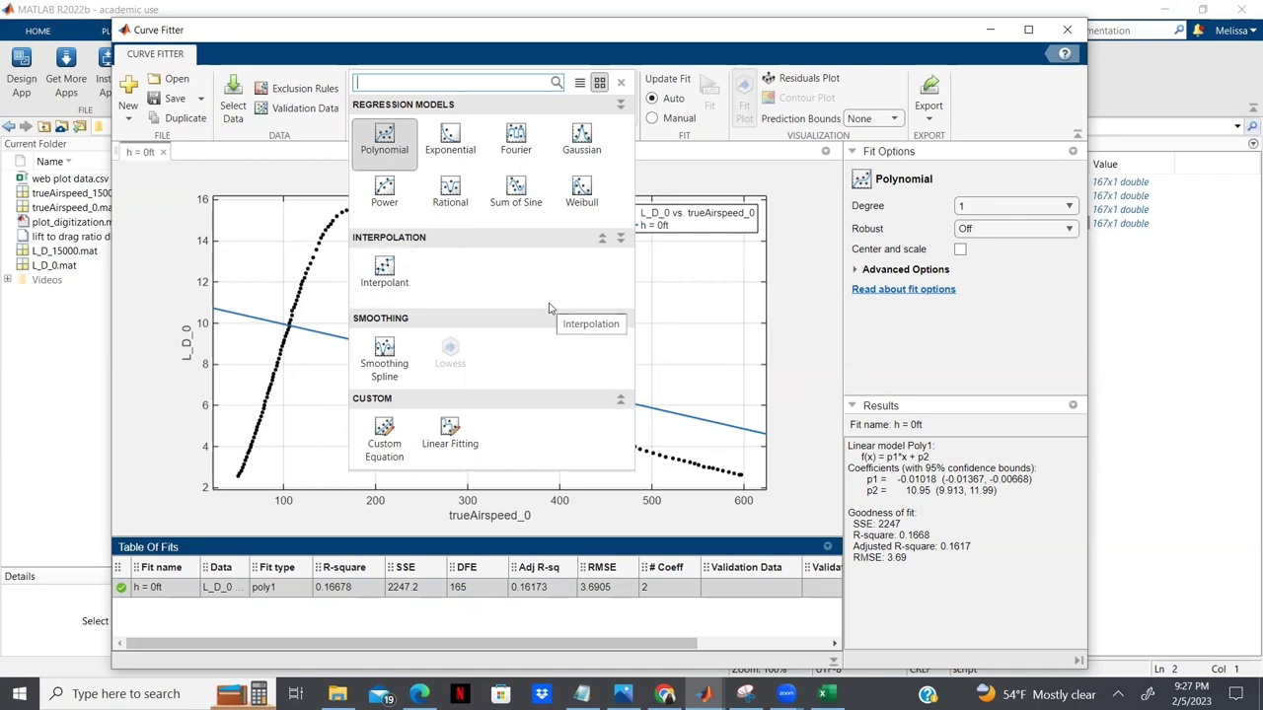
pyautogui.click(738, 318)
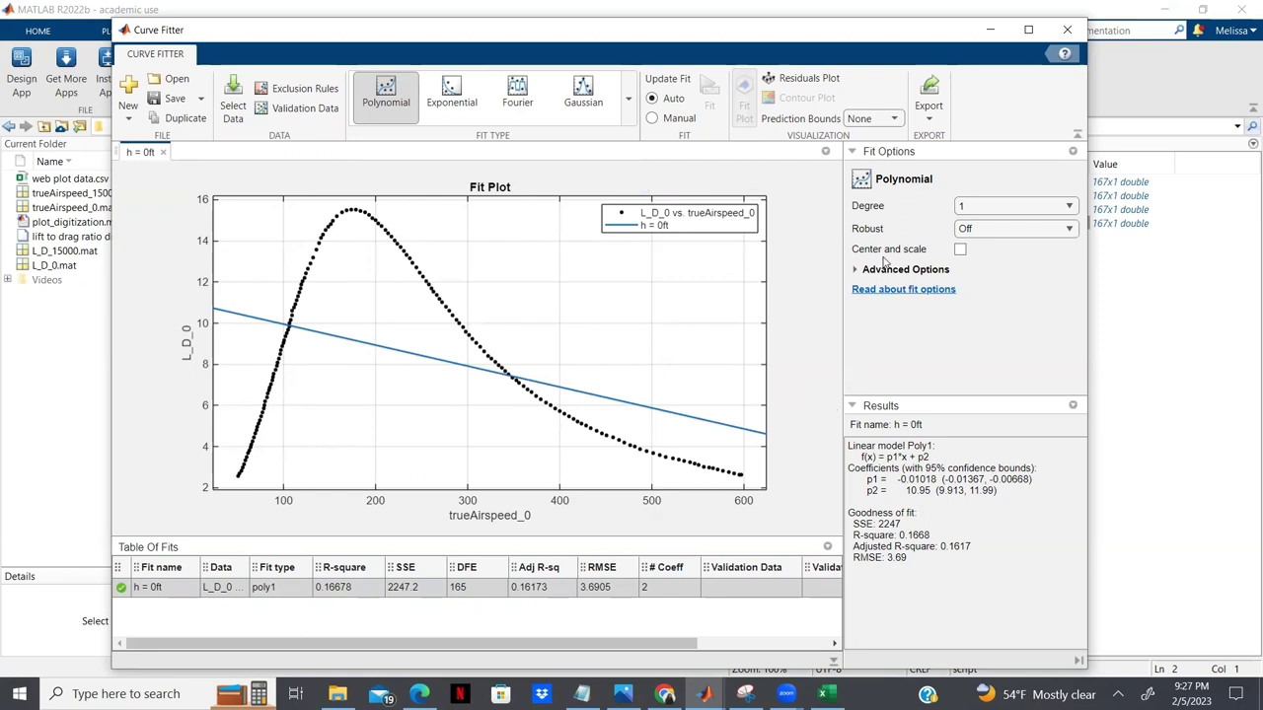
pyautogui.click(1004, 211)
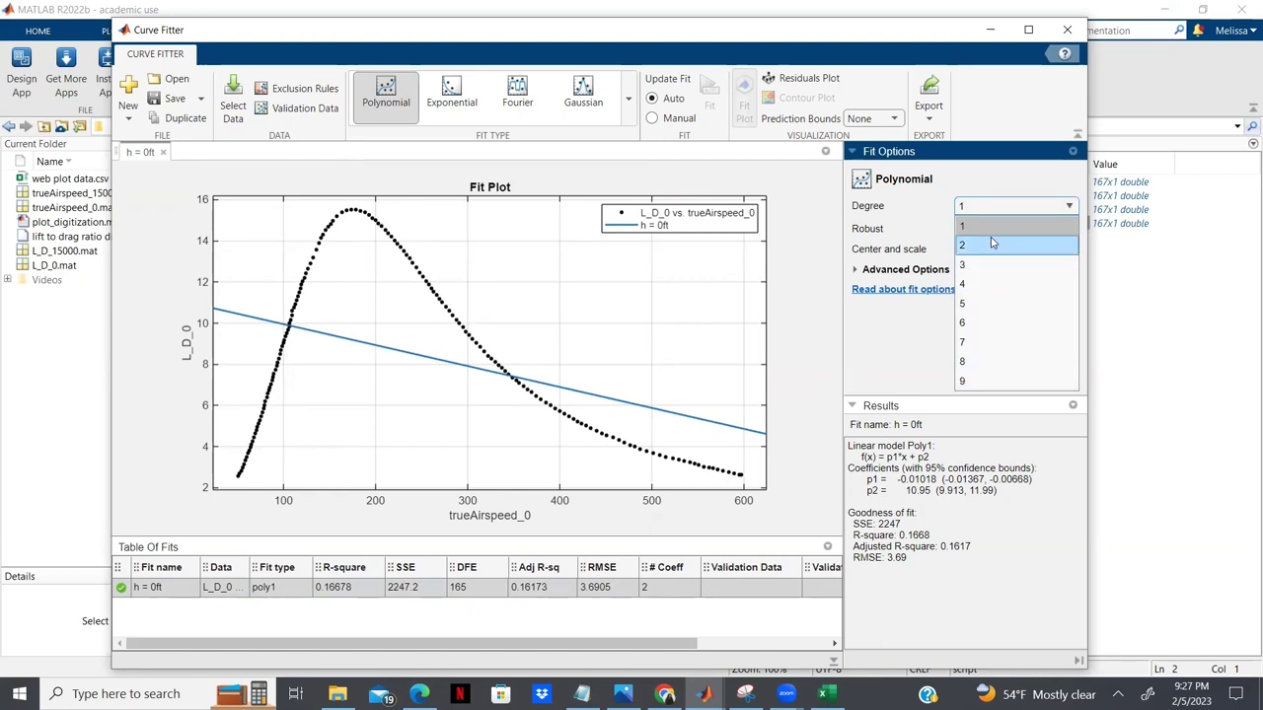
pyautogui.click(991, 242)
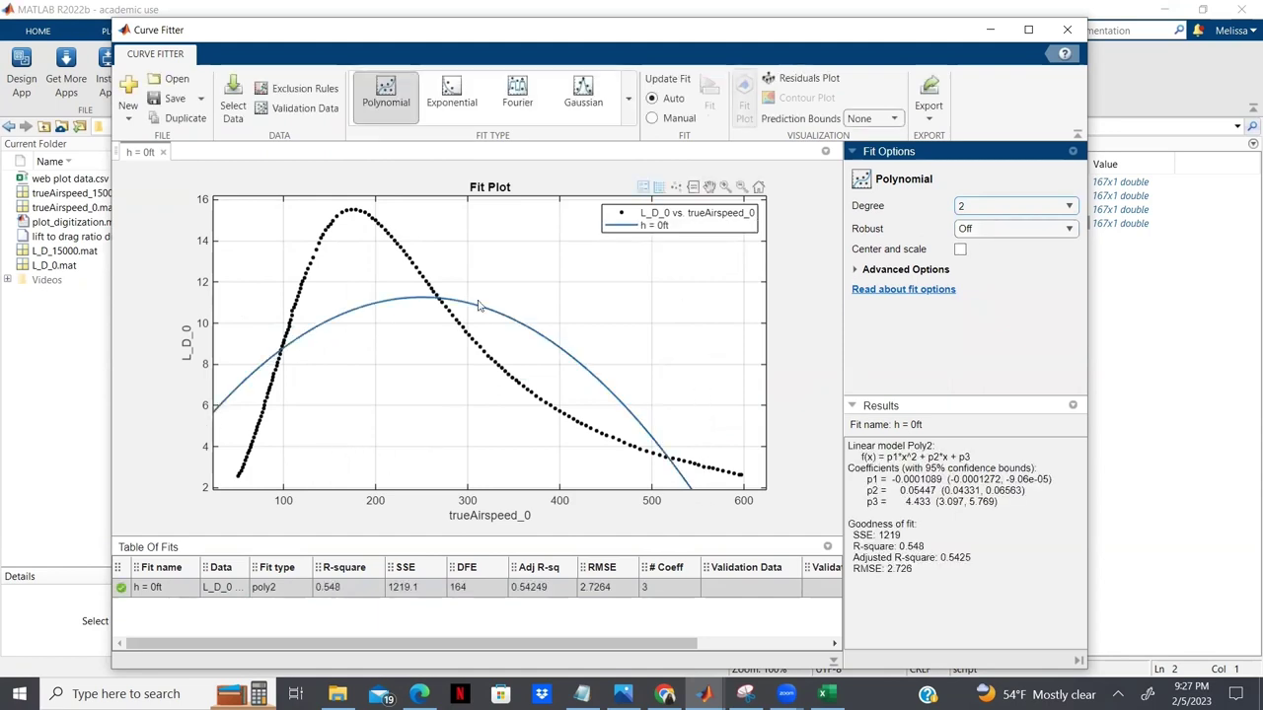
pyautogui.click(963, 209)
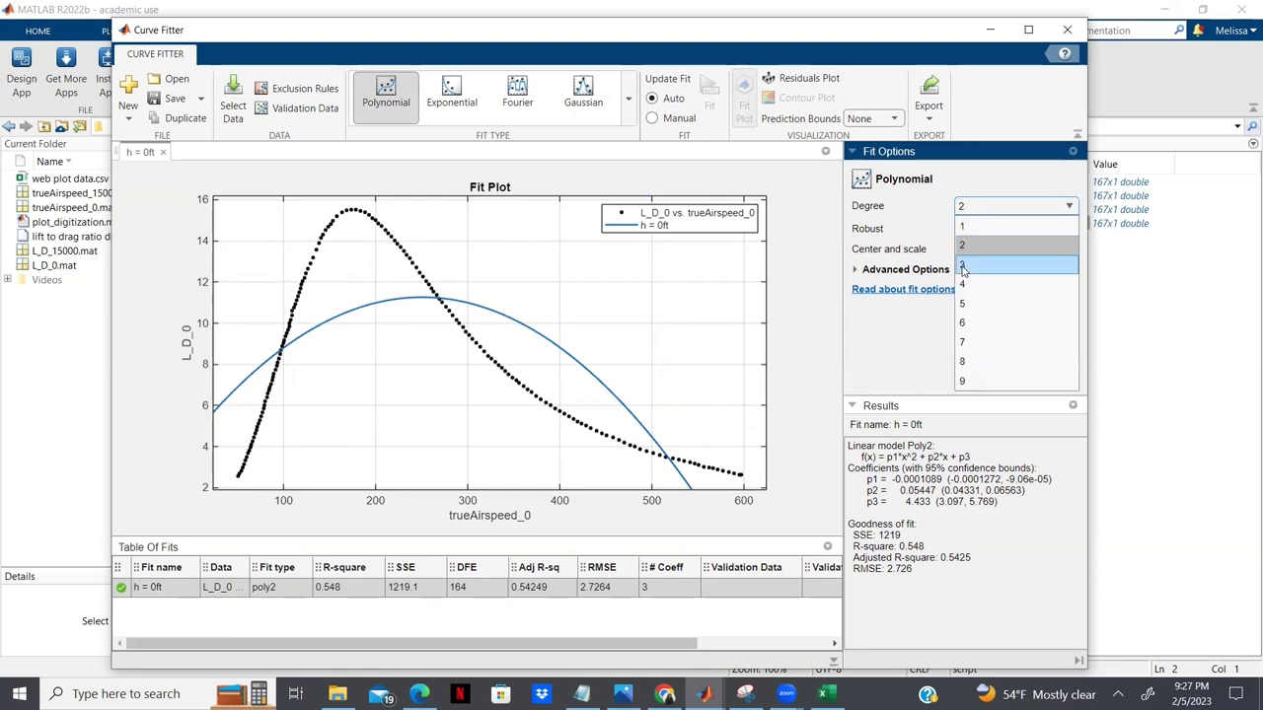
pyautogui.click(962, 267)
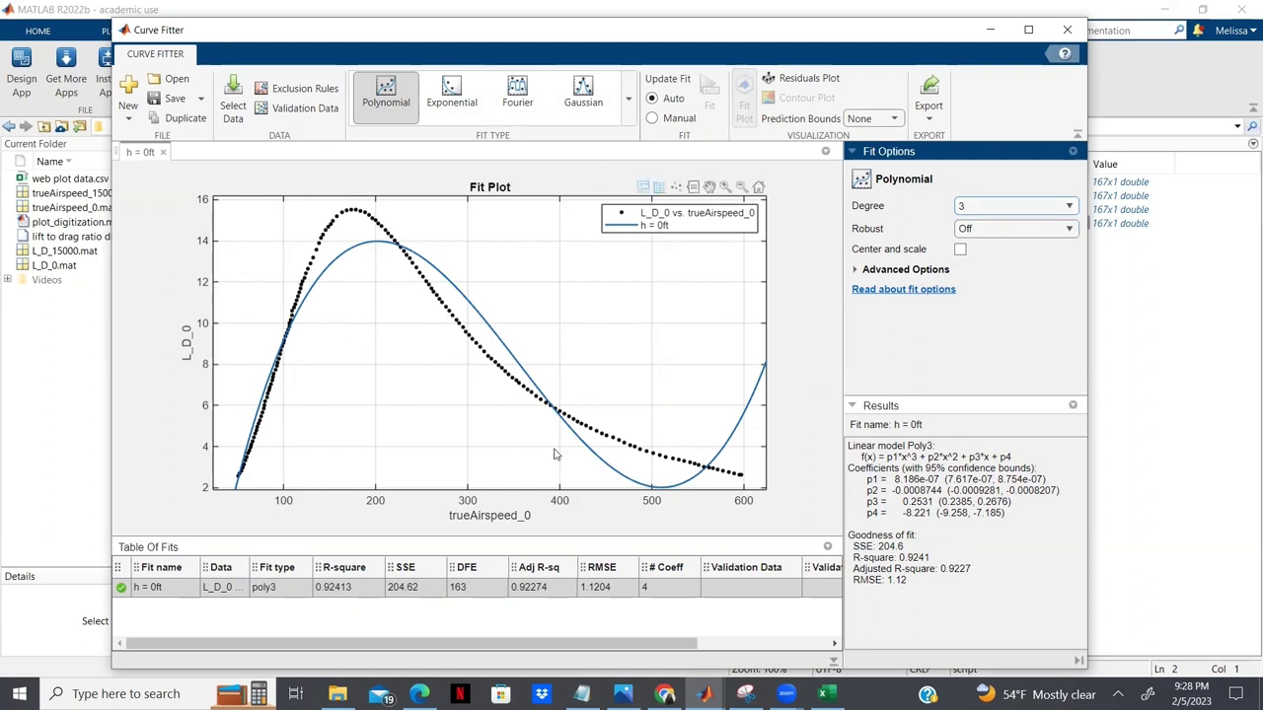
pyautogui.click(991, 205)
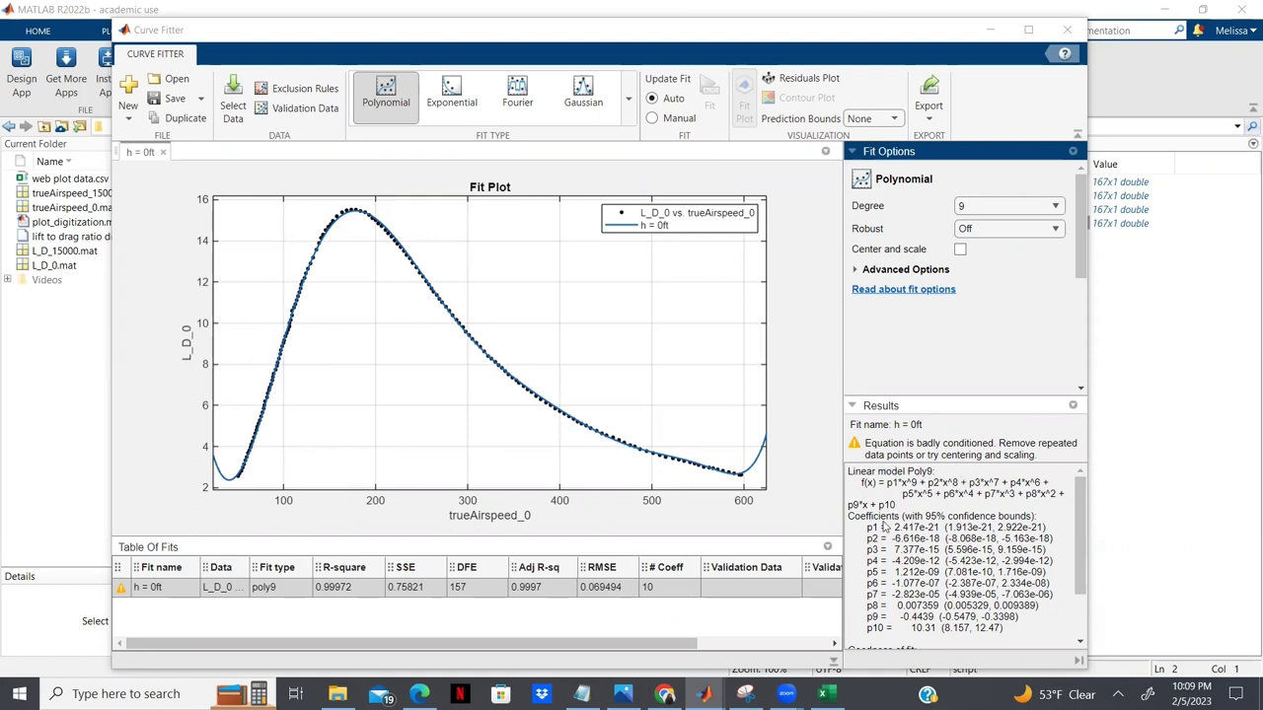
# Examine the Poly9 equation and its coefficients p1 to p10 in the h = 0ft fit results, and move the Curve Fitter window aside
pyautogui.moveTo(1080, 514)
pyautogui.mouseDown()
pyautogui.moveTo(1077, 558)
pyautogui.moveTo(1072, 522)
pyautogui.mouseUp()
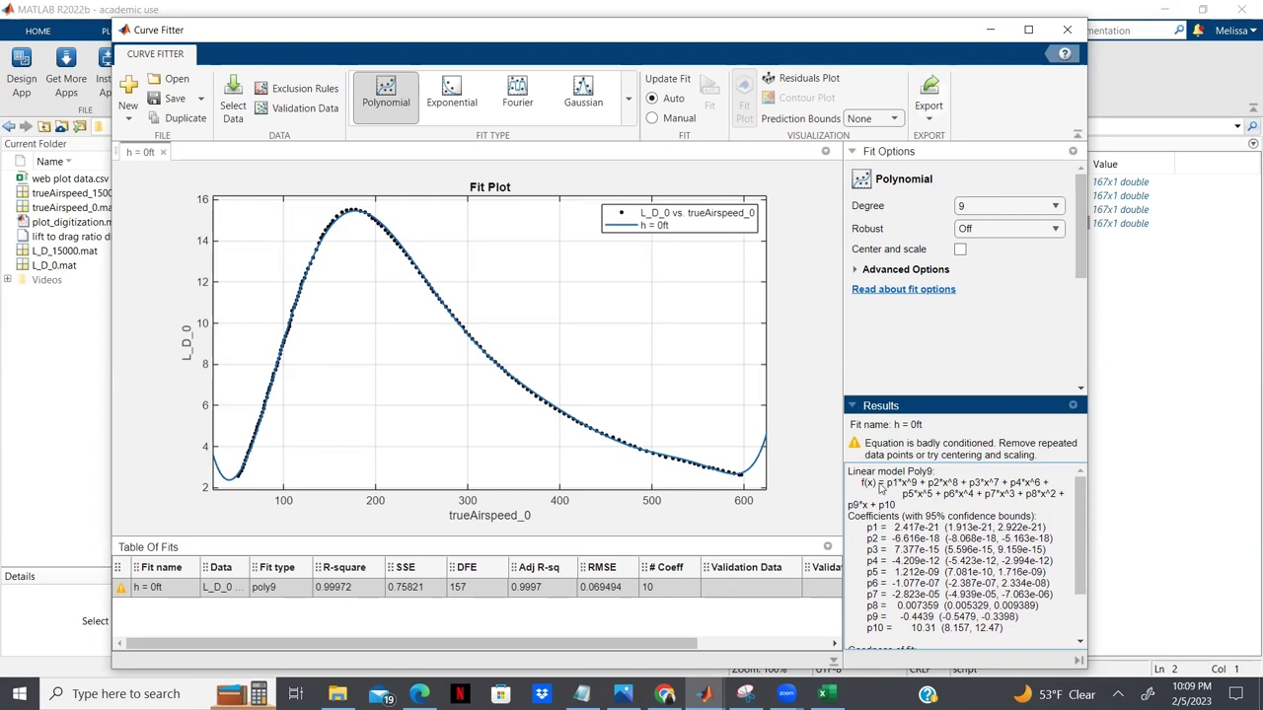
pyautogui.moveTo(860, 483); pyautogui.dragTo(1018, 493)
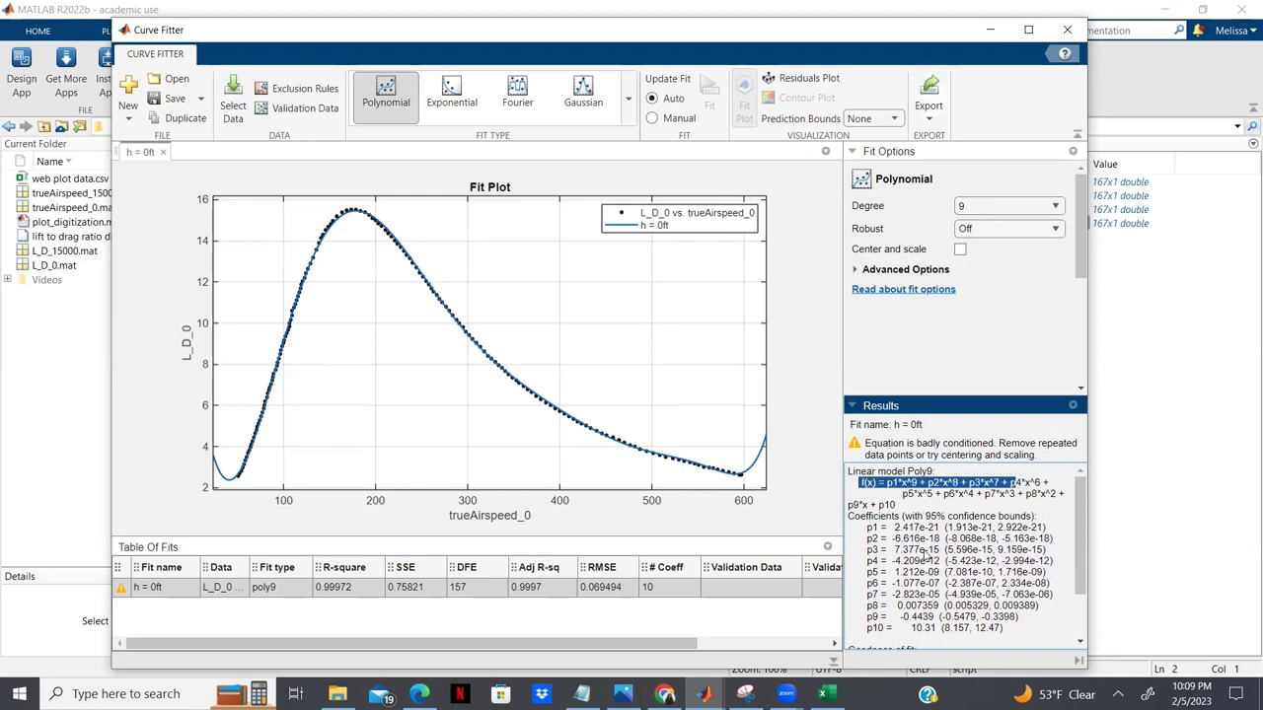
pyautogui.moveTo(894, 528); pyautogui.dragTo(918, 583)
pyautogui.click(875, 520)
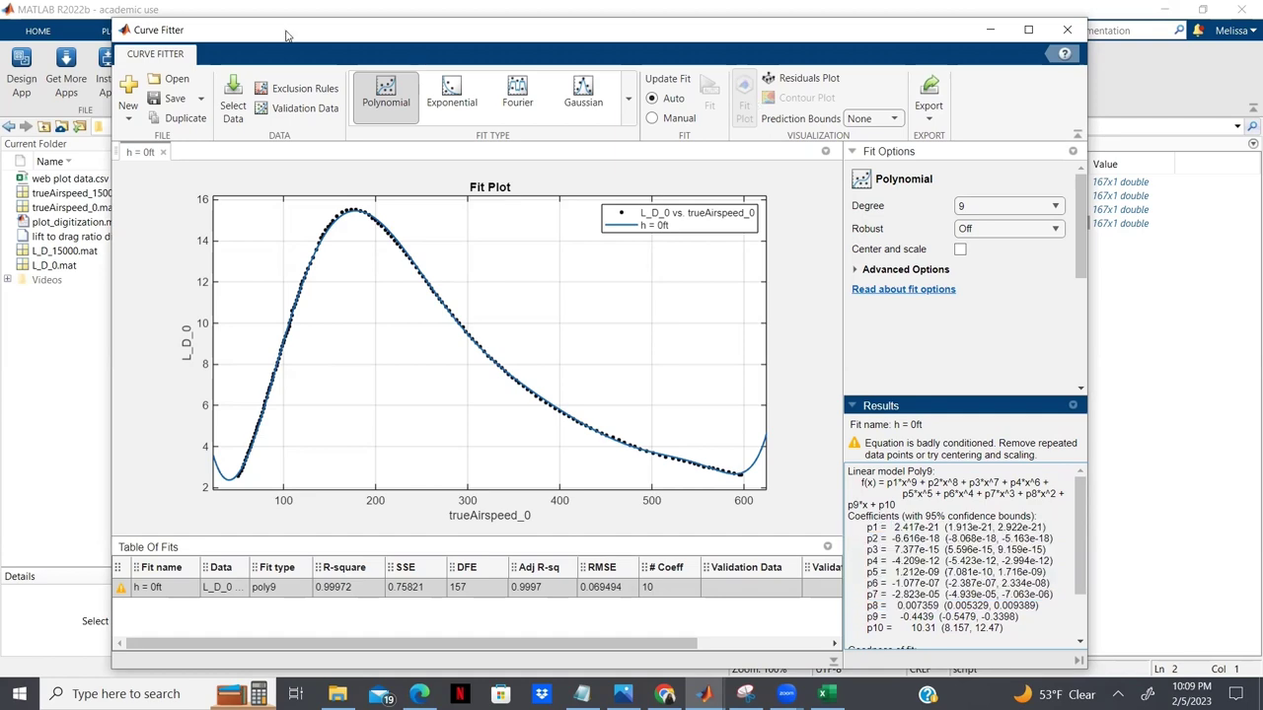
pyautogui.moveTo(286, 35); pyautogui.dragTo(813, 155)
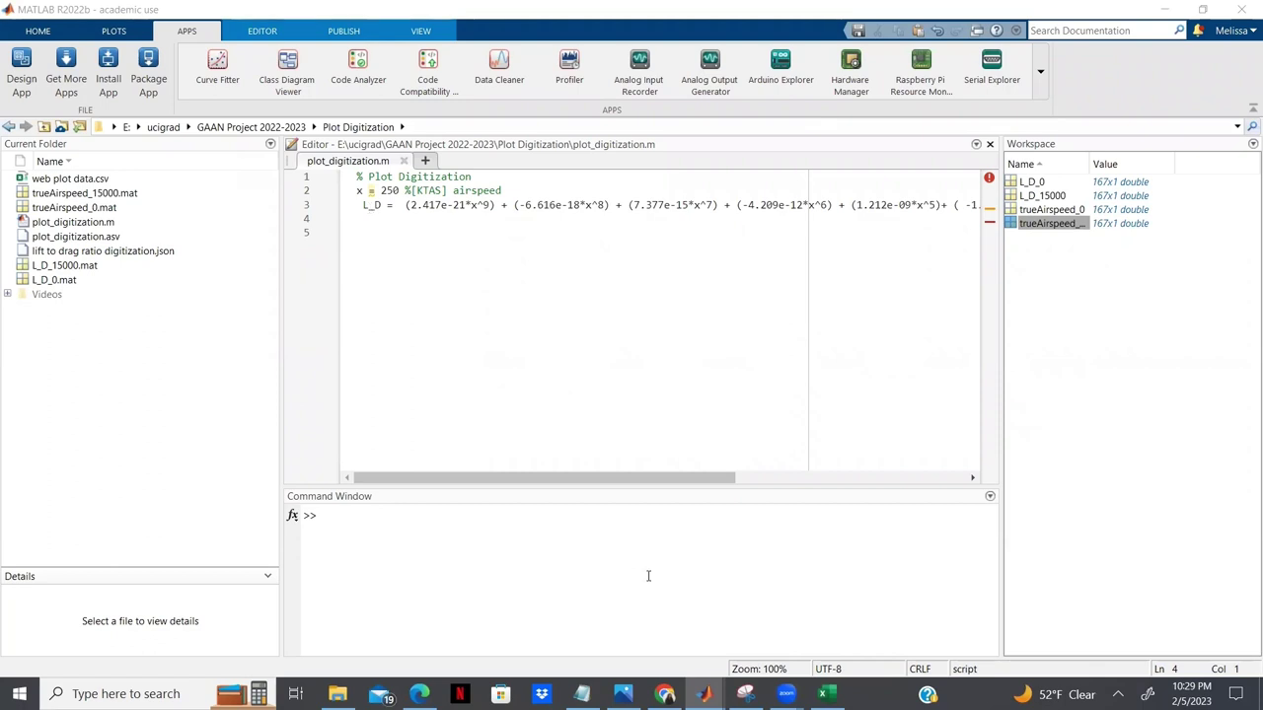
# Compare the Poly9 equation in the Curve Fitter results with the L_D expression on line 3 of plot_digitization.m
pyautogui.moveTo(704, 693)
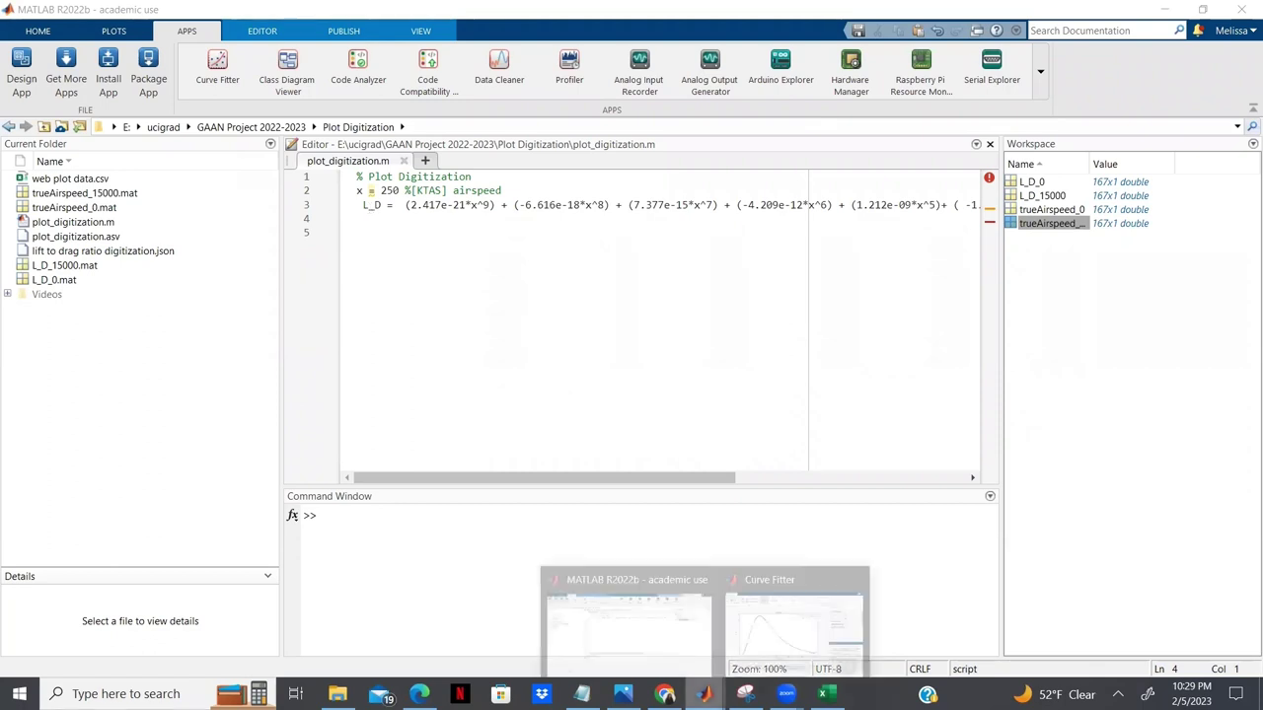
pyautogui.click(748, 651)
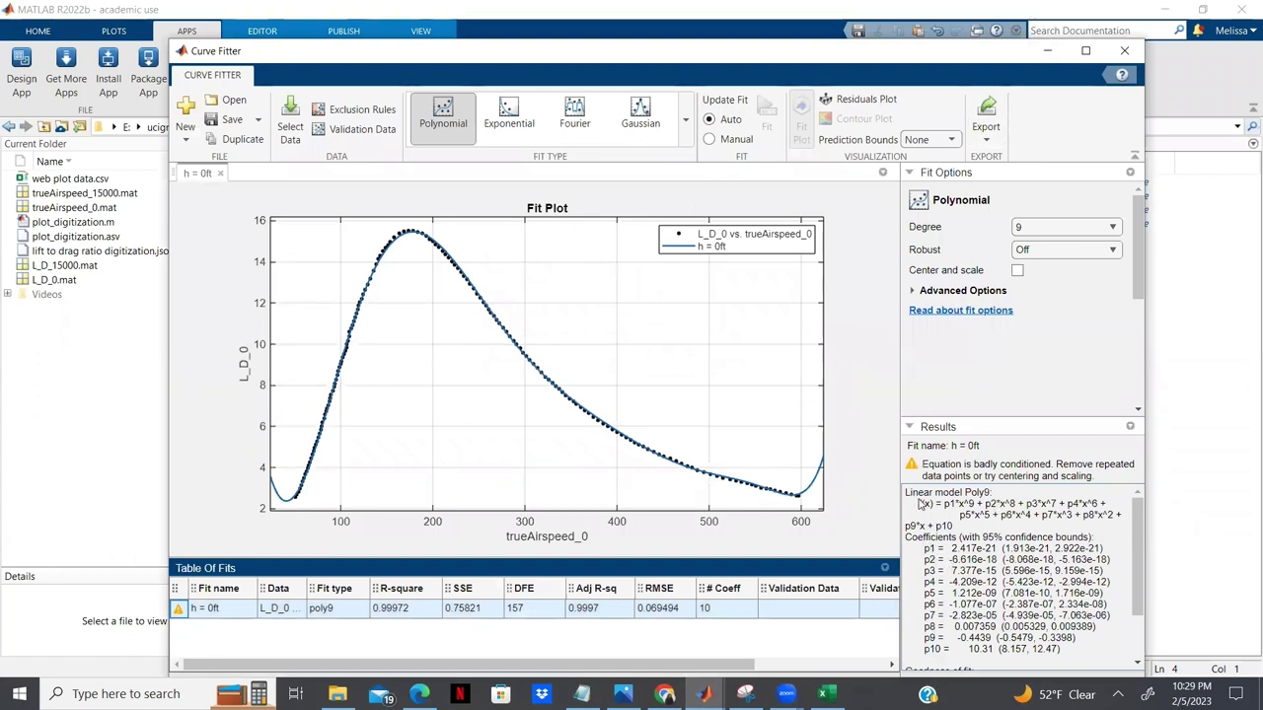
pyautogui.moveTo(919, 503); pyautogui.dragTo(1112, 532)
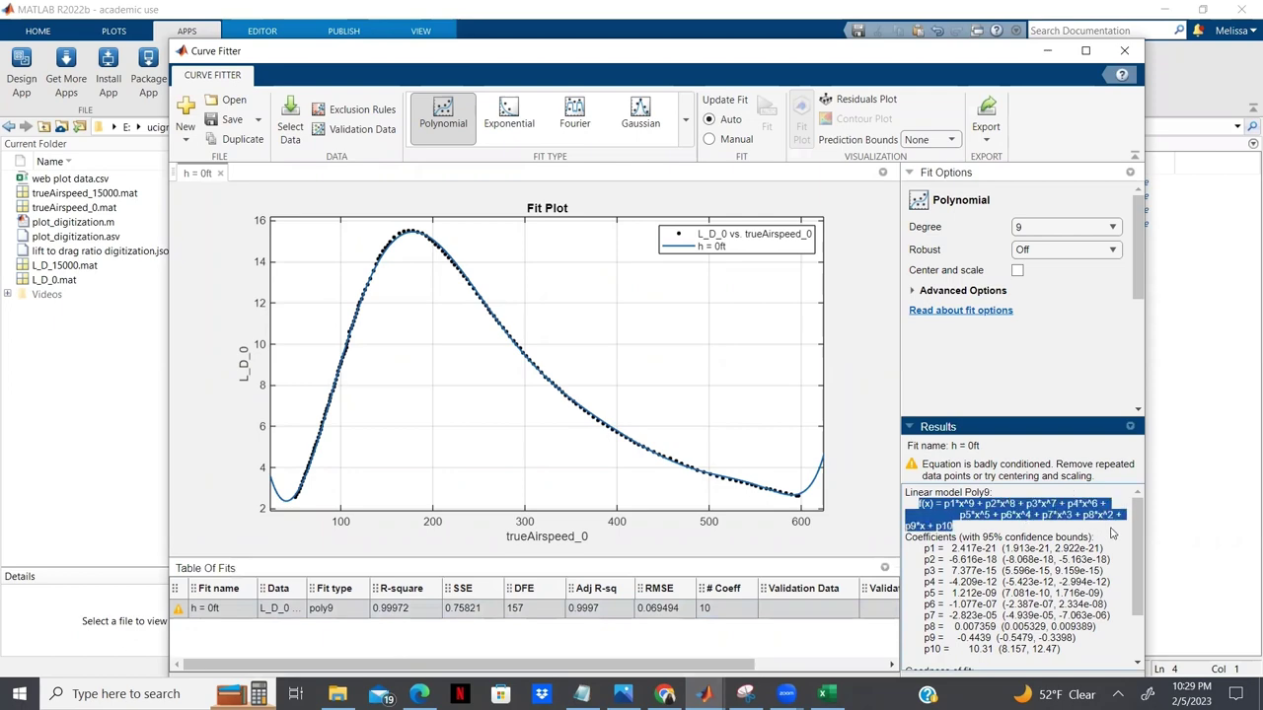
pyautogui.click(1047, 50)
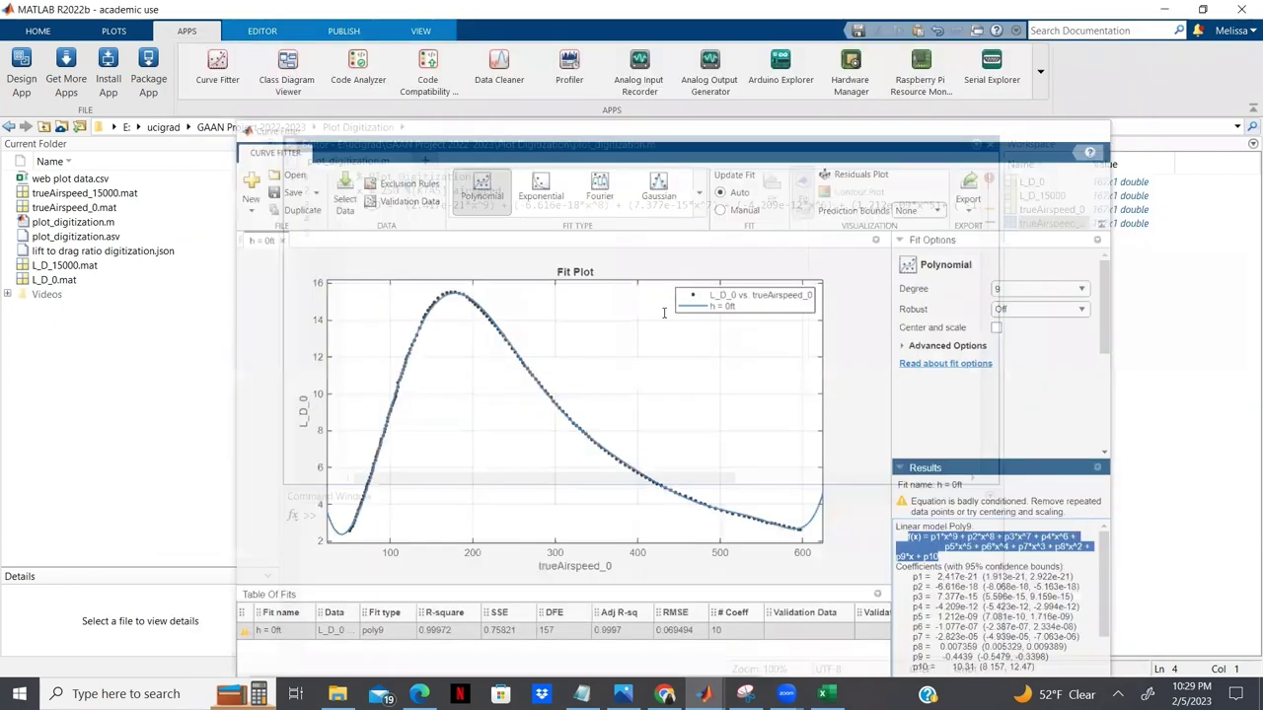
pyautogui.moveTo(362, 204); pyautogui.dragTo(998, 207)
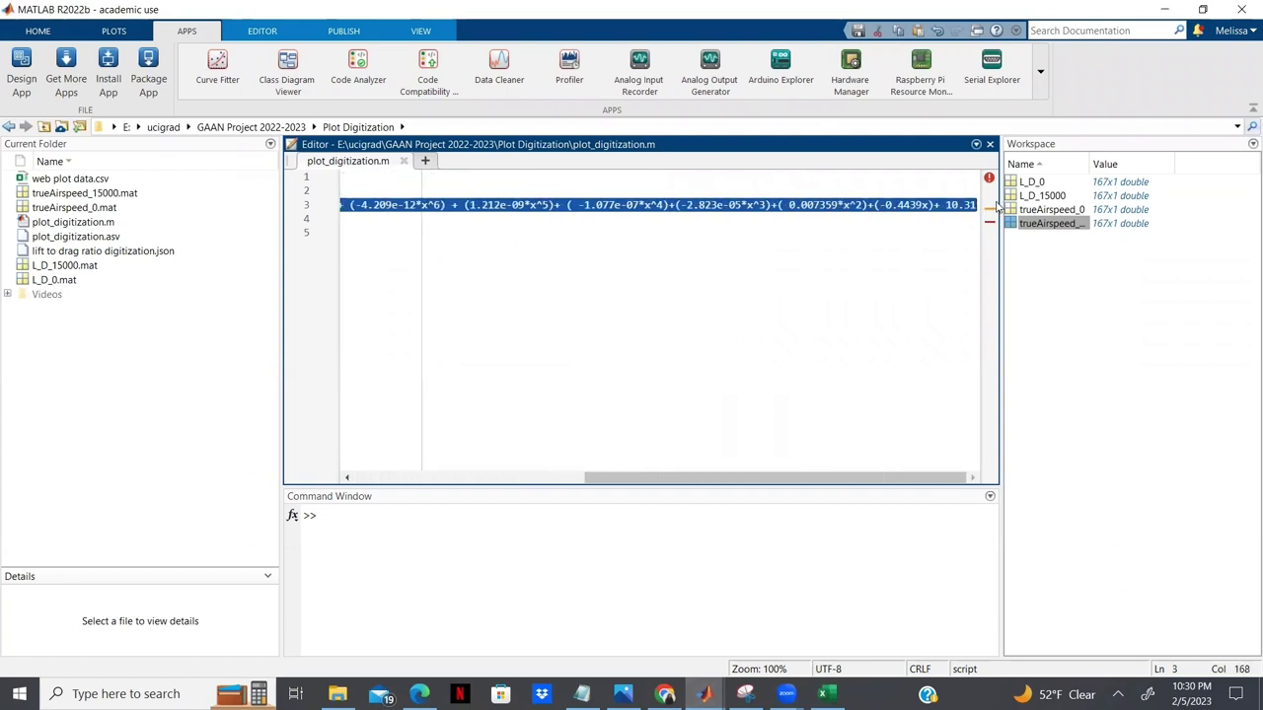
pyautogui.click(906, 222)
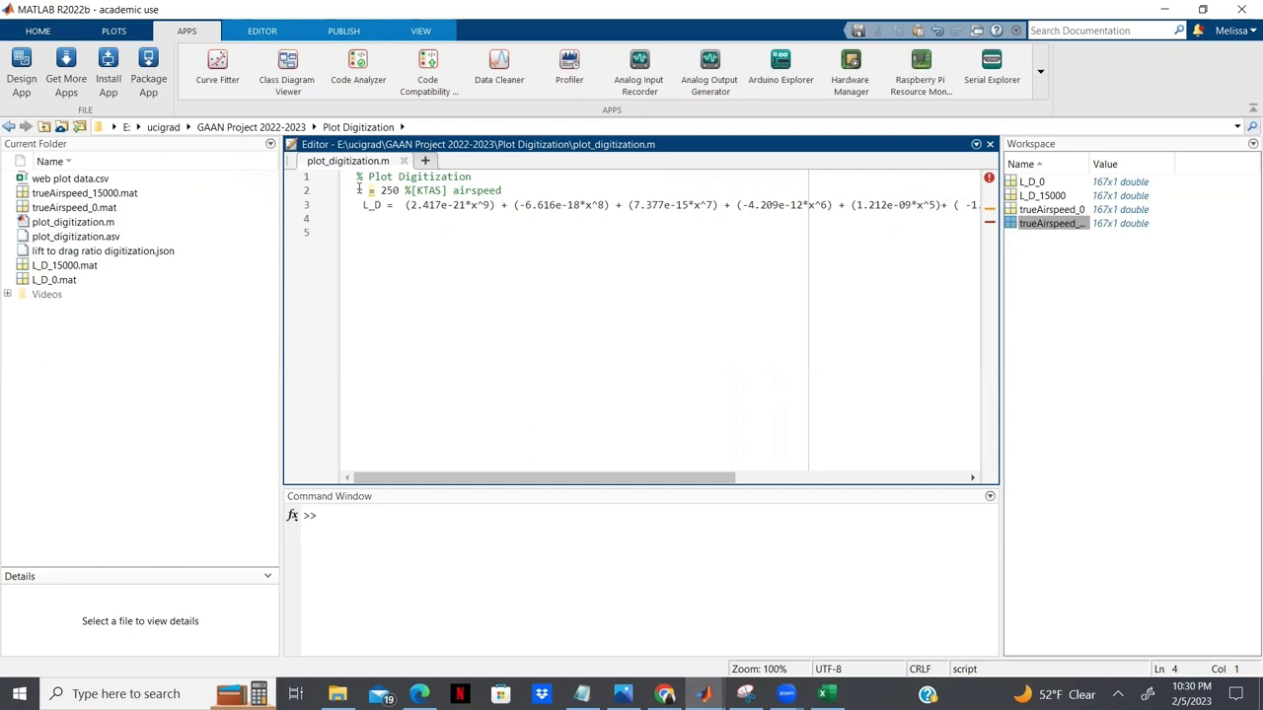
# Run the plot_digitization.m section to evaluate the L_D polynomial at x = 250, and inspect the resulting L_D value
pyautogui.click(568, 480)
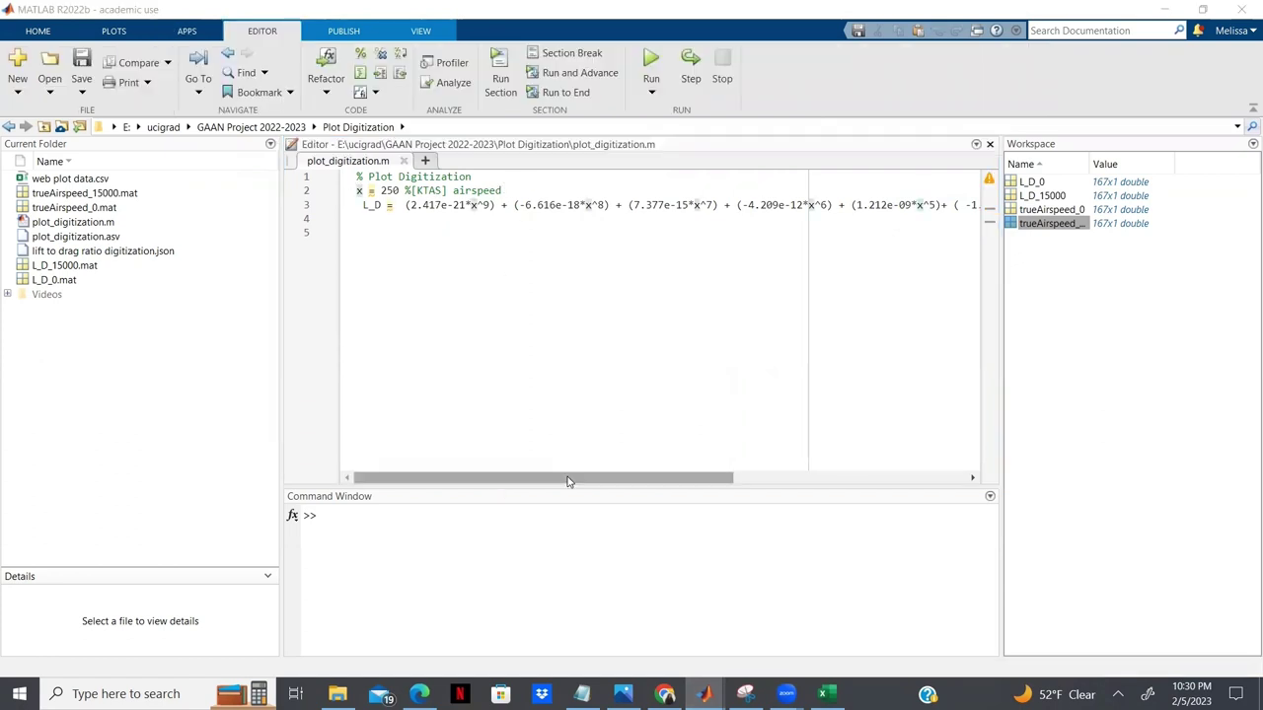
pyautogui.moveTo(568, 480); pyautogui.dragTo(471, 374)
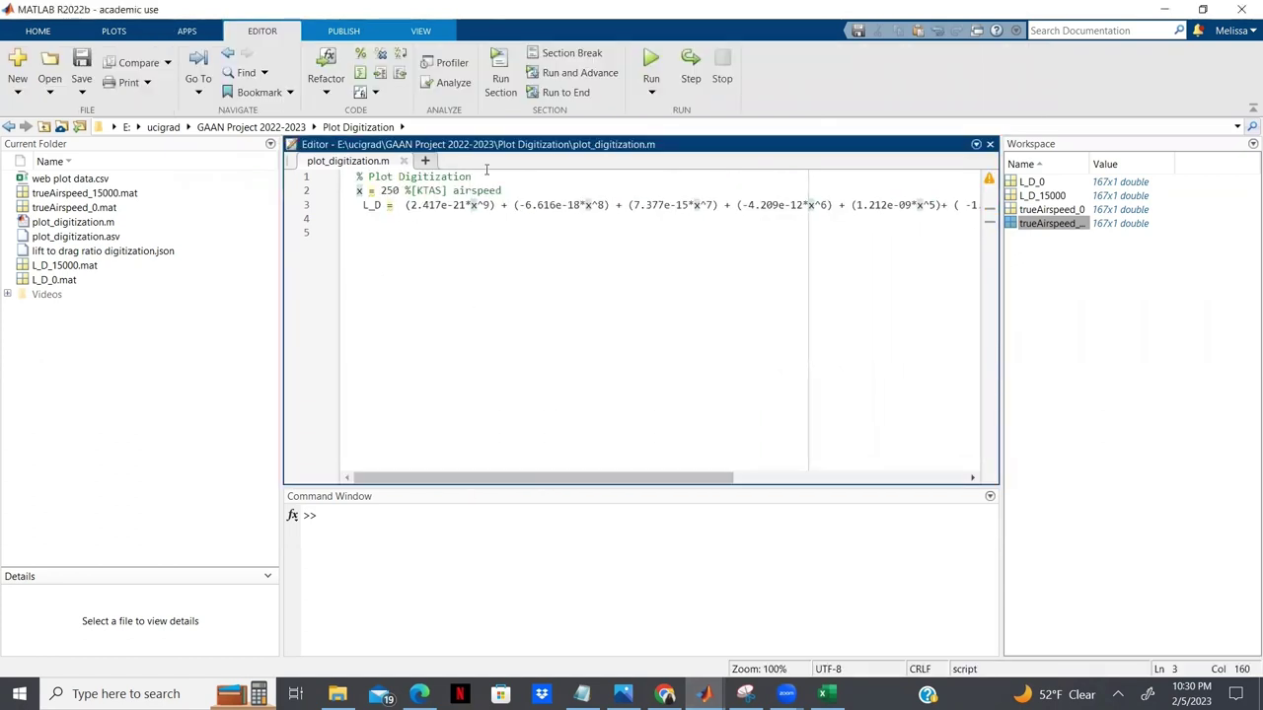
pyautogui.click(515, 90)
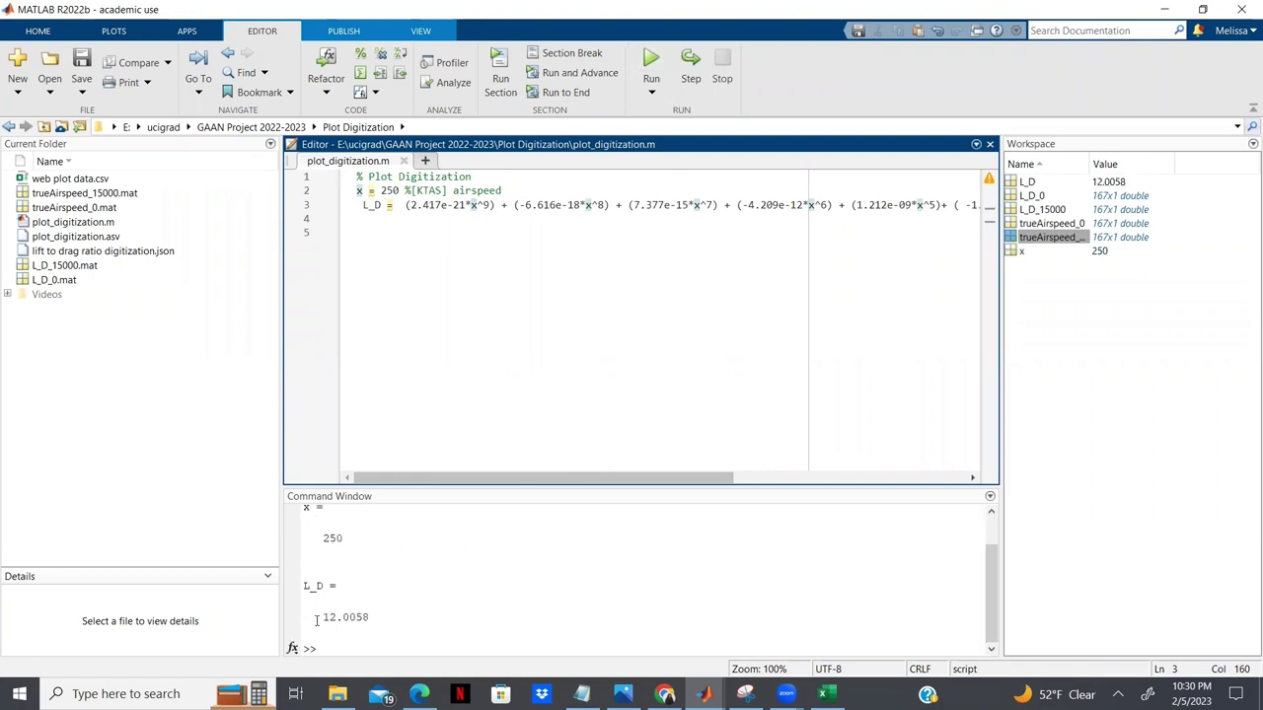
pyautogui.moveTo(316, 620); pyautogui.dragTo(391, 616)
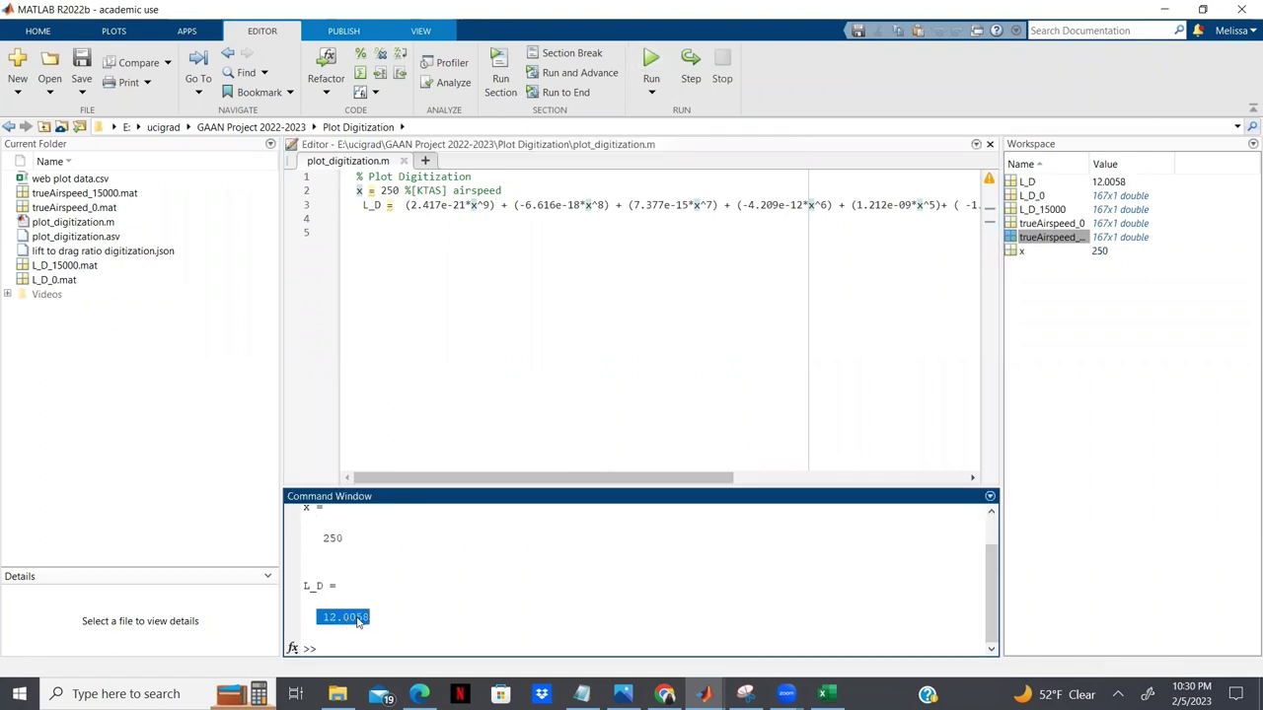
pyautogui.click(598, 588)
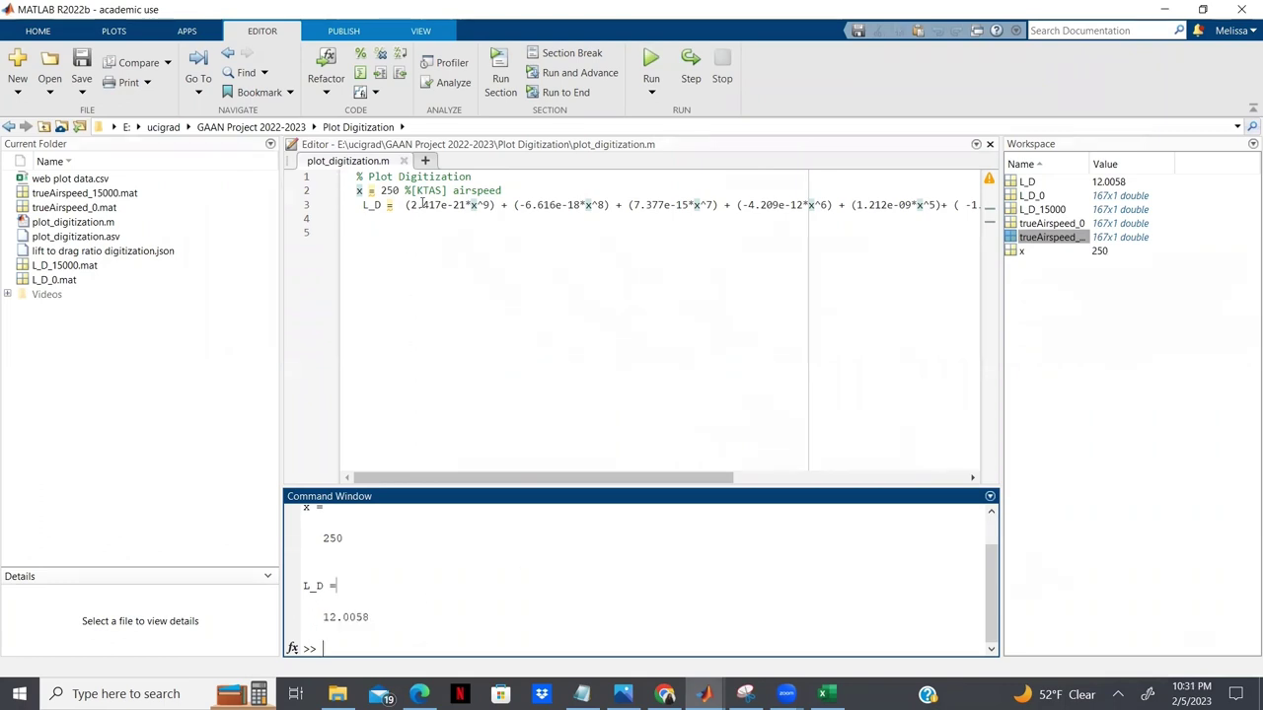
# Comment out the L_D polynomial expression on line 3 of plot_digitization.m
pyautogui.click(366, 205)
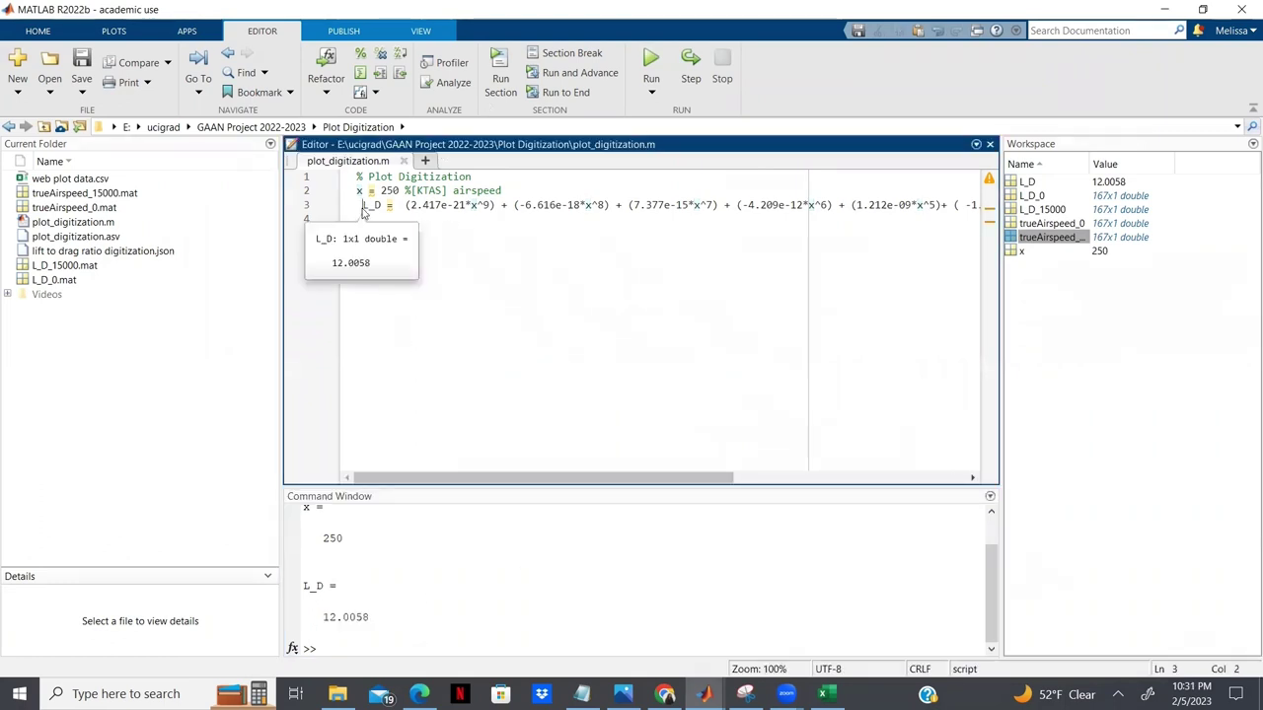
pyautogui.hotkey('ctrl', 'r')
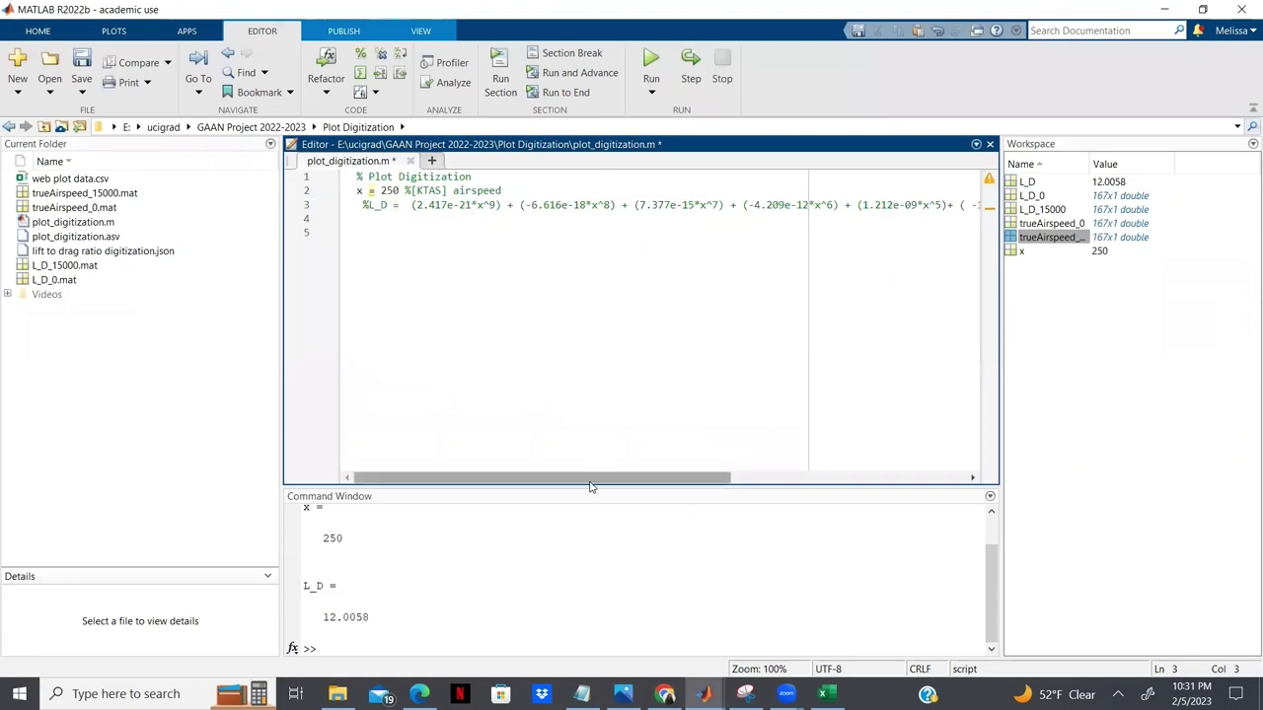
# Export the h = 0ft fit from Curve Fitter to the workspace as object L_D_0_curve, including the goodness and output structs
pyautogui.moveTo(703, 694)
pyautogui.click(780, 626)
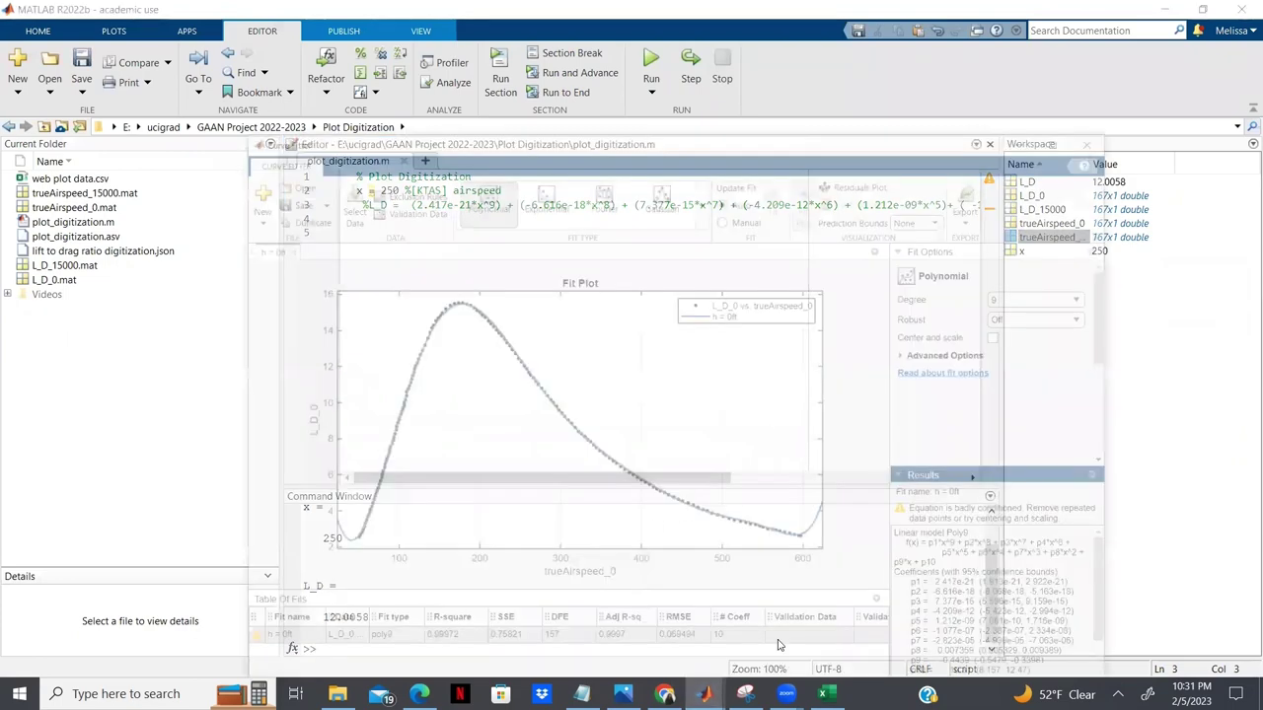
pyautogui.click(985, 127)
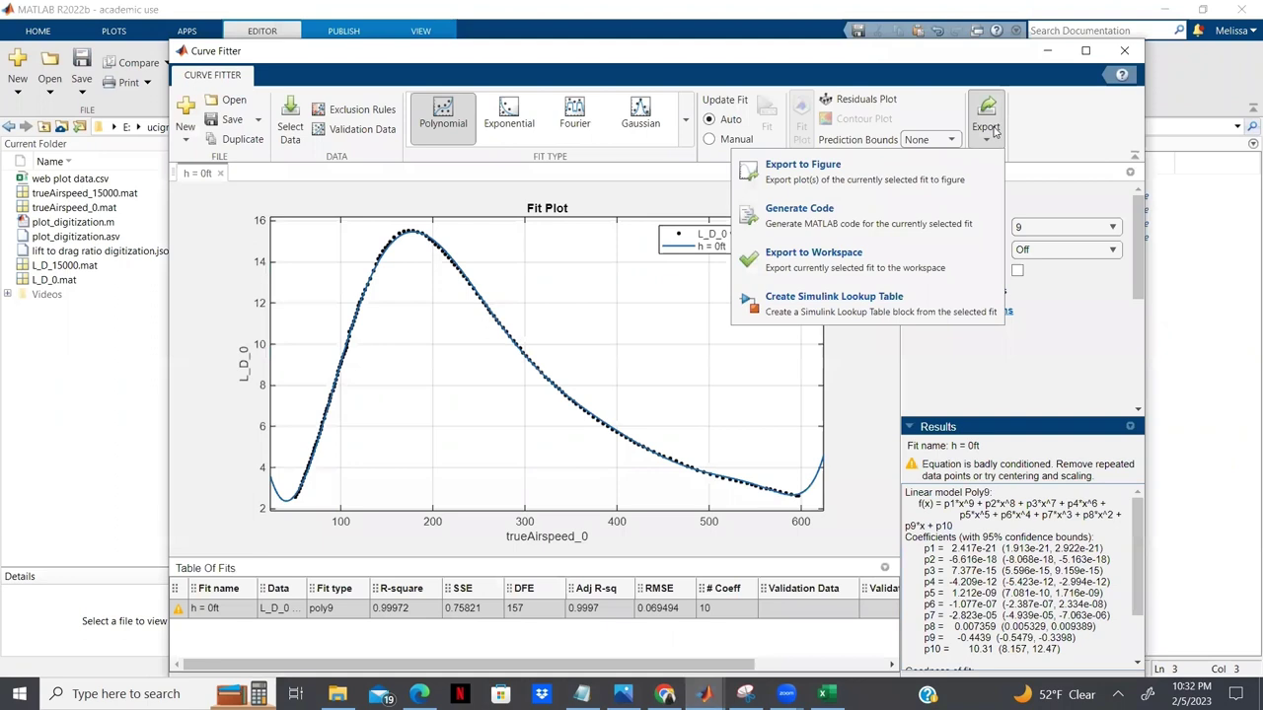
pyautogui.click(897, 261)
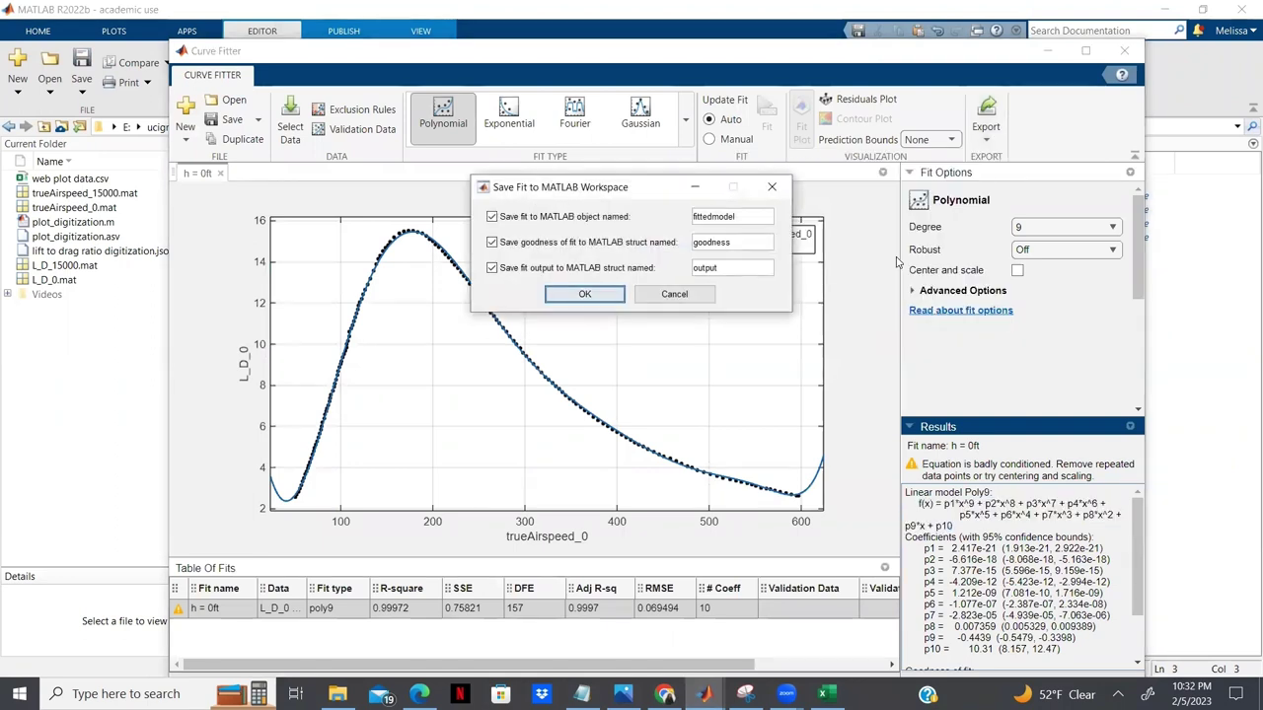
pyautogui.doubleClick(725, 216)
pyautogui.press('BackSpace')
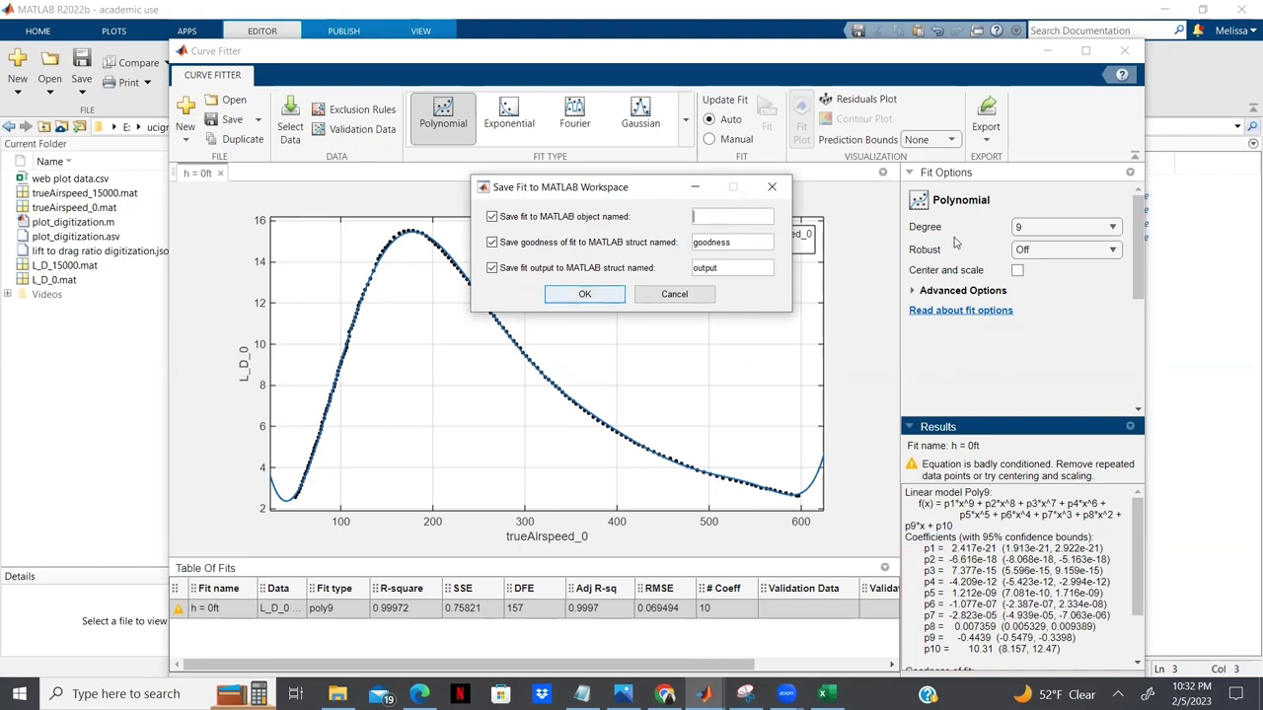
pyautogui.moveTo(655, 195); pyautogui.dragTo(955, 241)
pyautogui.write('L_D')
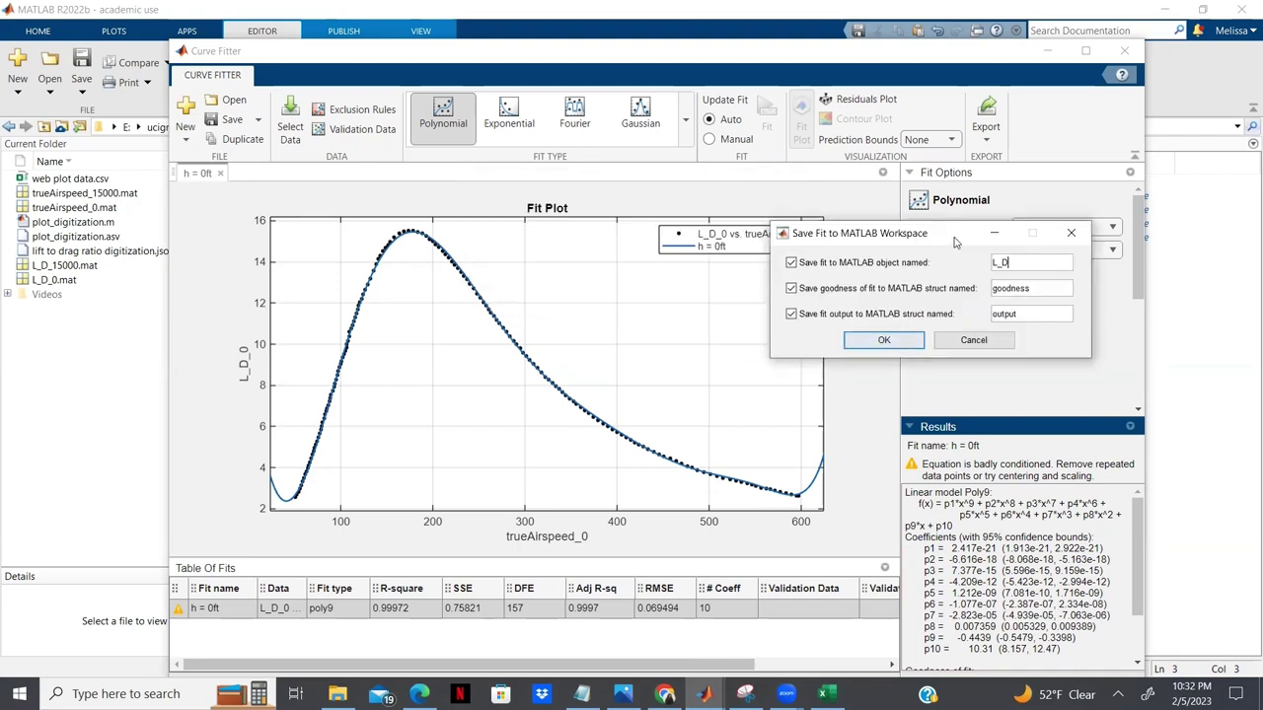
pyautogui.write('_0_curve')
pyautogui.click(883, 340)
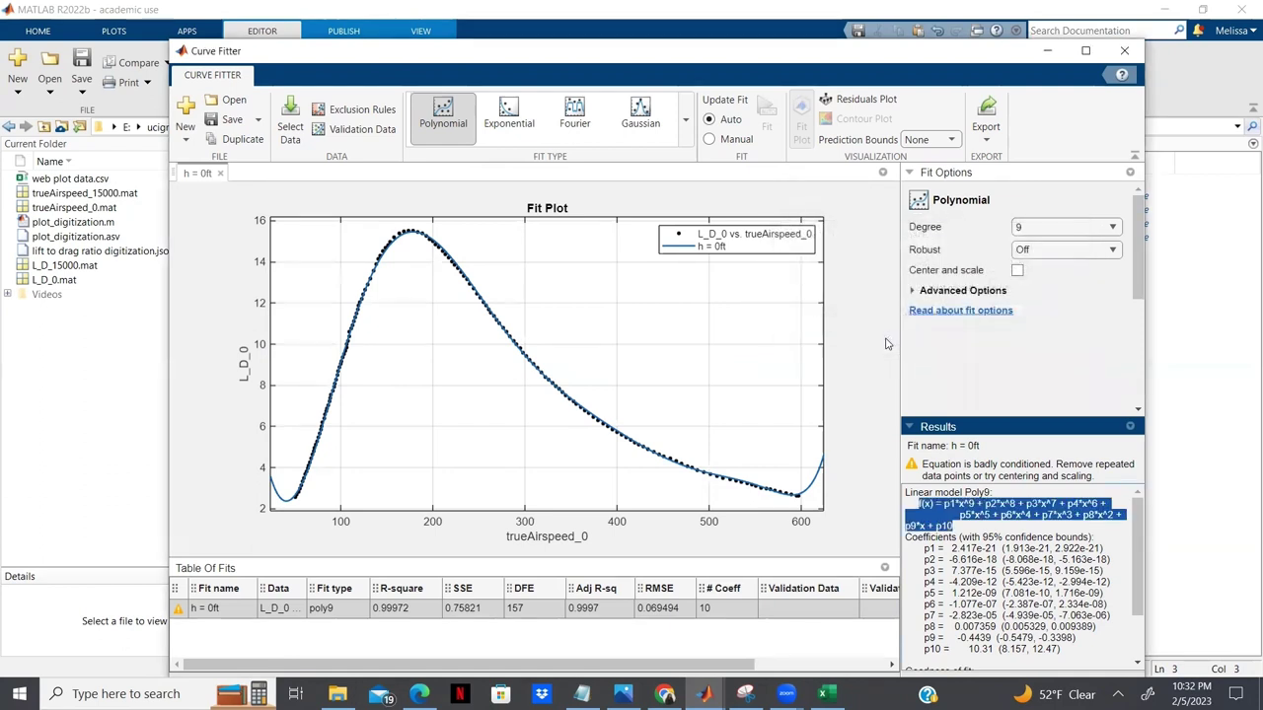
# Save the L_D_0_curve fit object from the MATLAB workspace to the Plot Digitization folder as L_D_0_curve.mat
pyautogui.hotkey('alt', 'Tab')
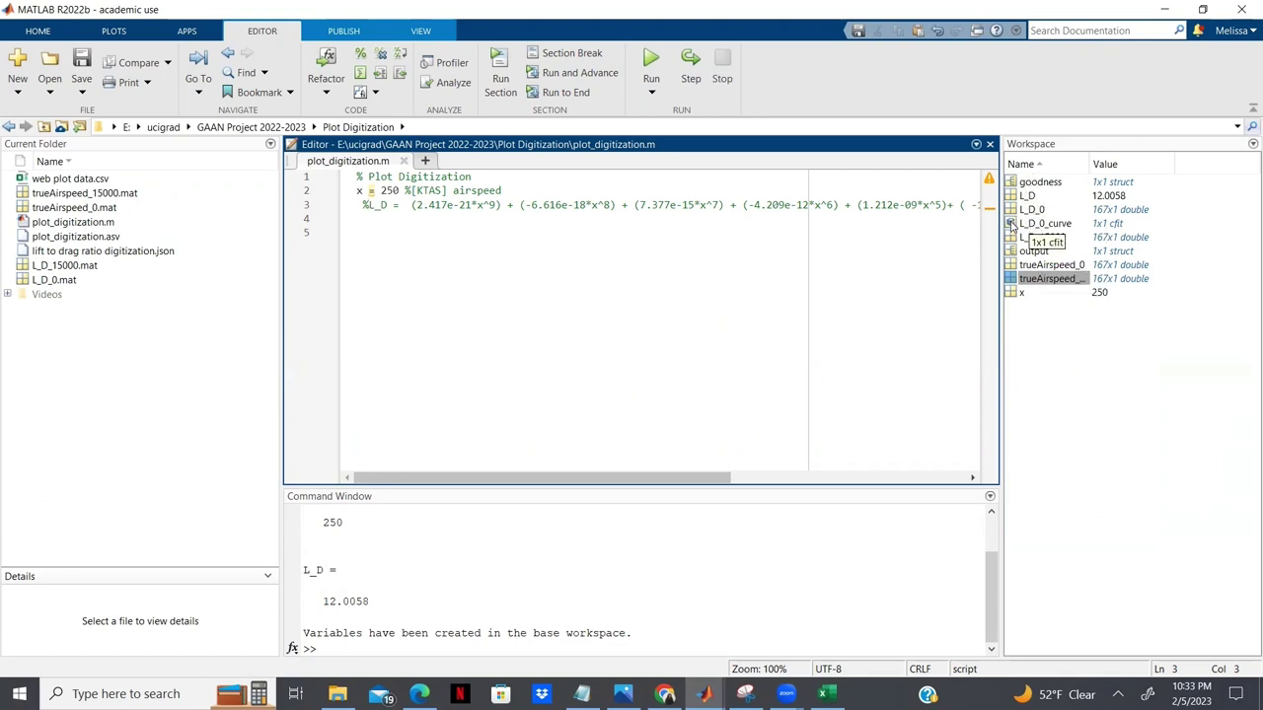
pyautogui.rightClick(1020, 225)
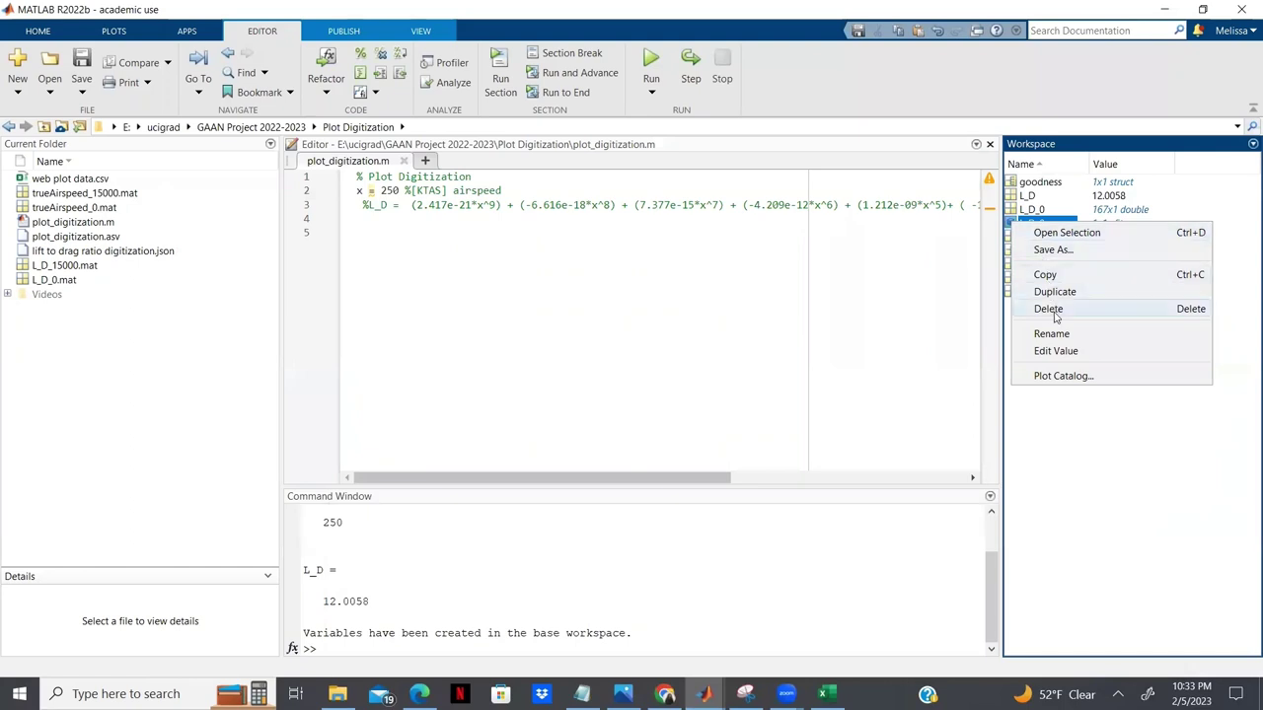
pyautogui.click(1073, 255)
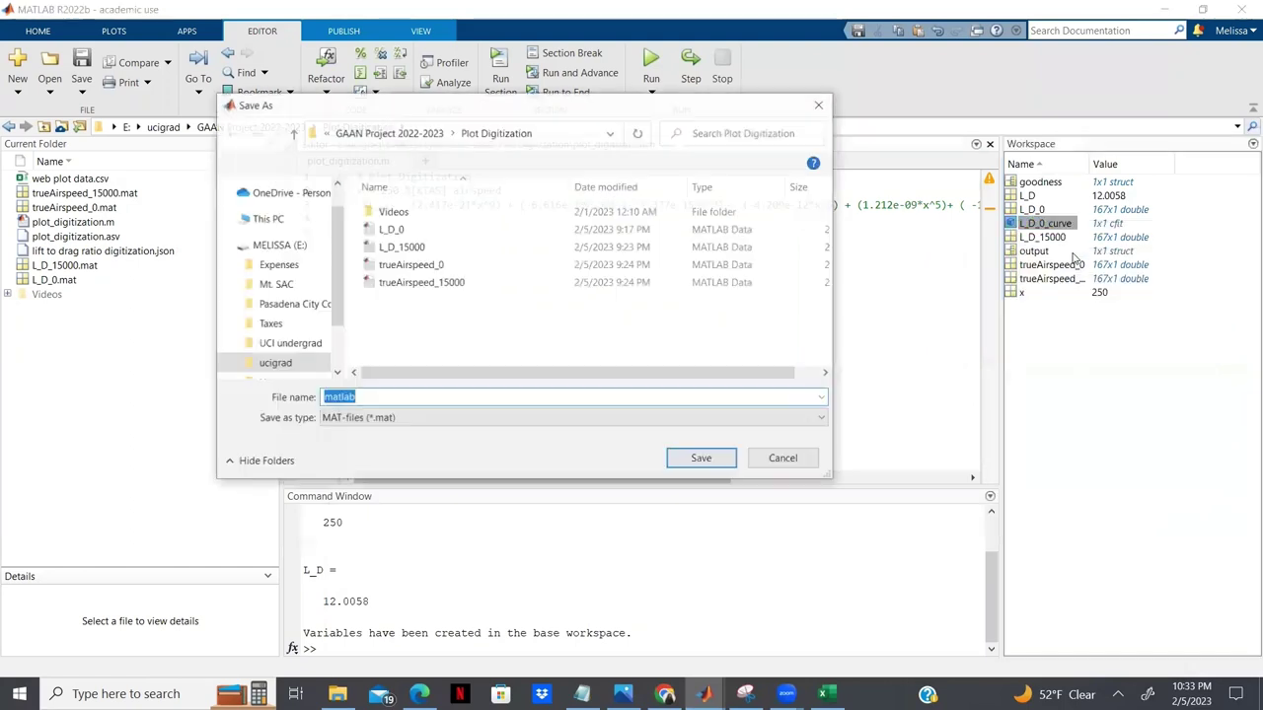
pyautogui.write('L/-')
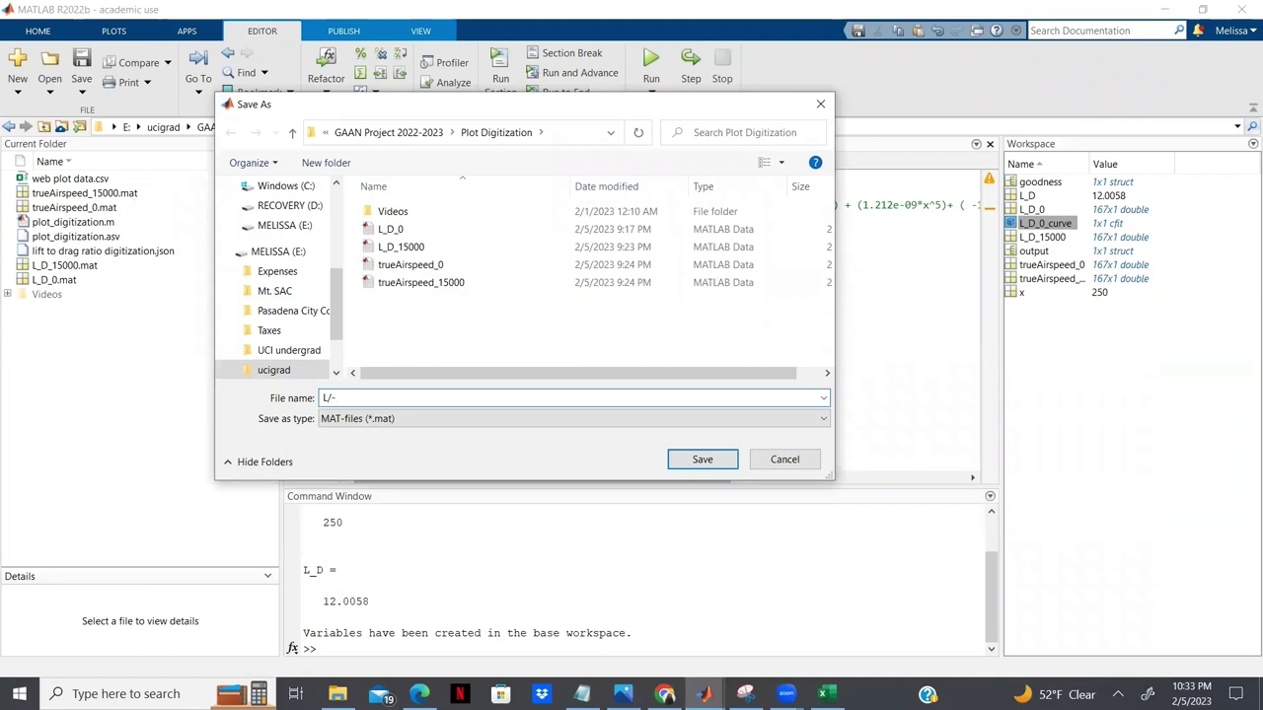
pyautogui.press('BackSpace')
pyautogui.press('BackSpace')
pyautogui.write('_D')
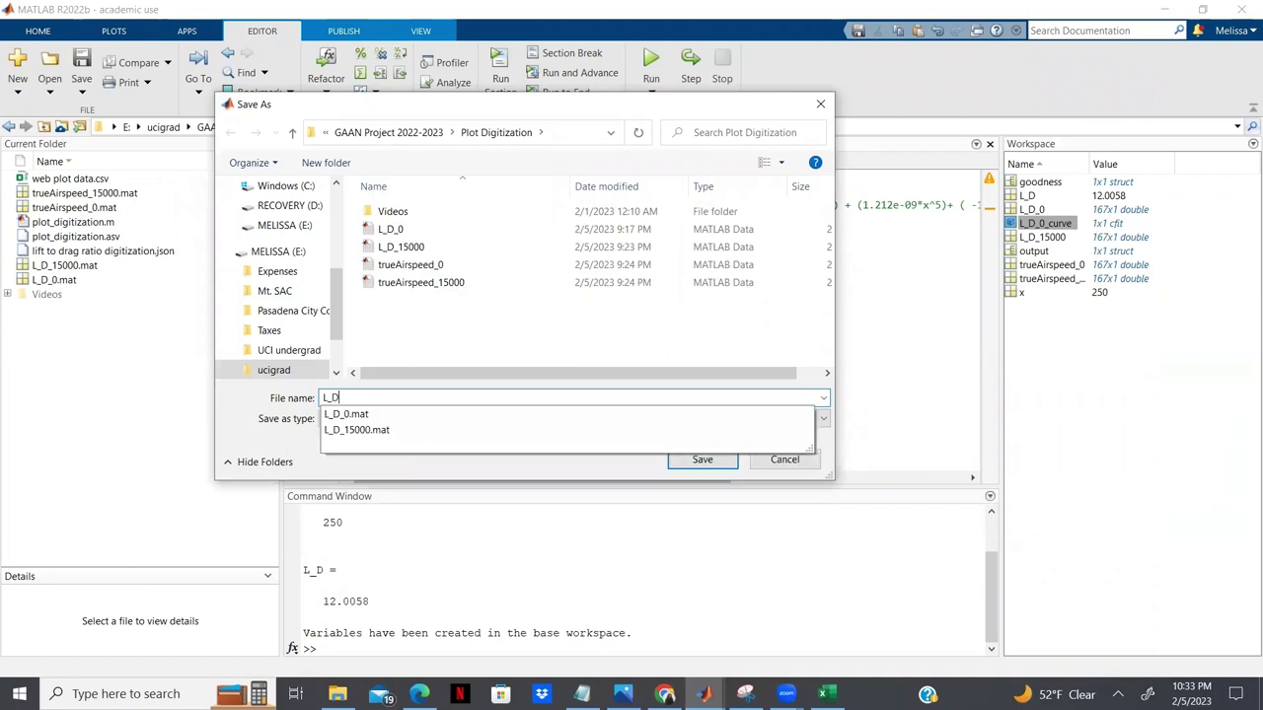
pyautogui.write('_0')
pyautogui.press('Return')
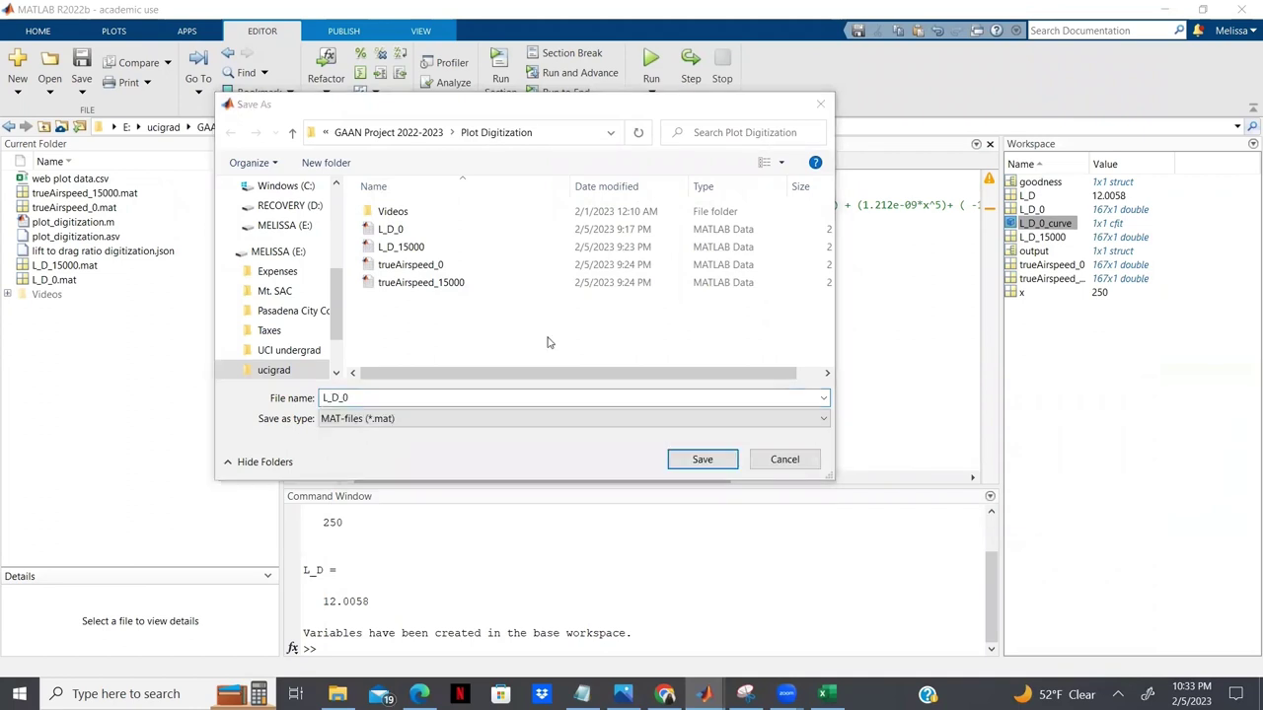
pyautogui.click(538, 398)
pyautogui.write('_curve')
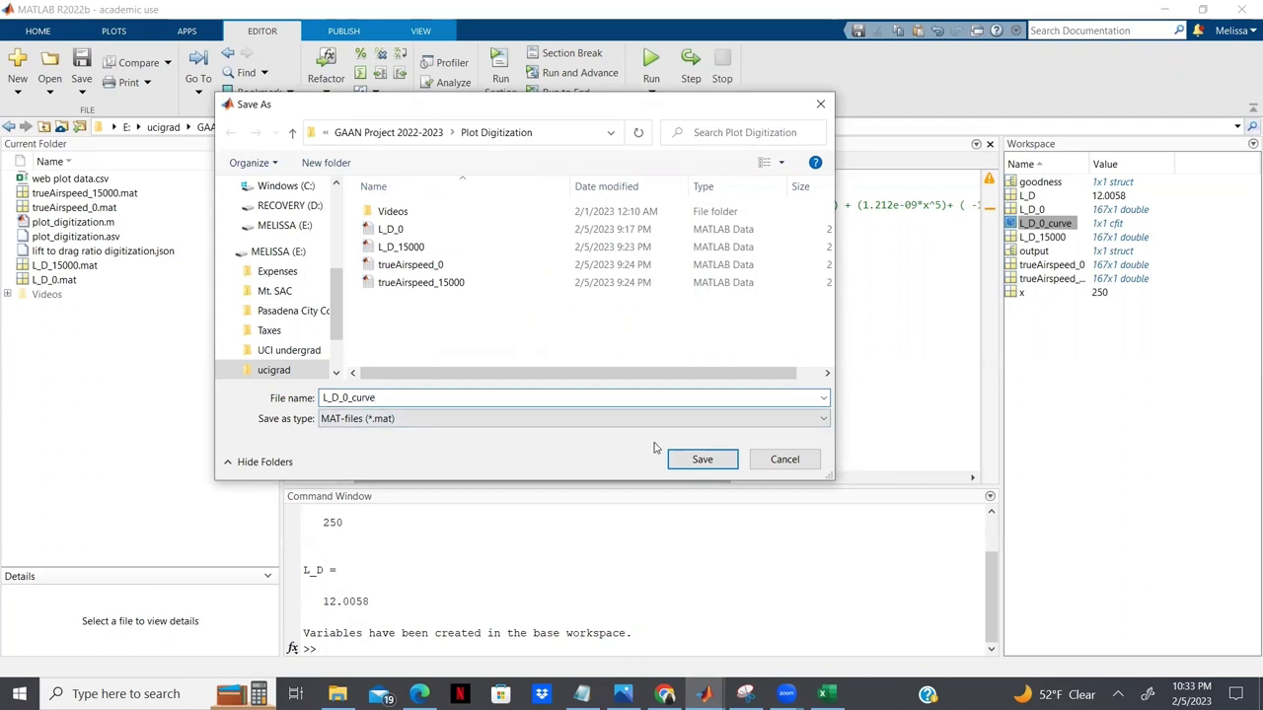
pyautogui.click(681, 464)
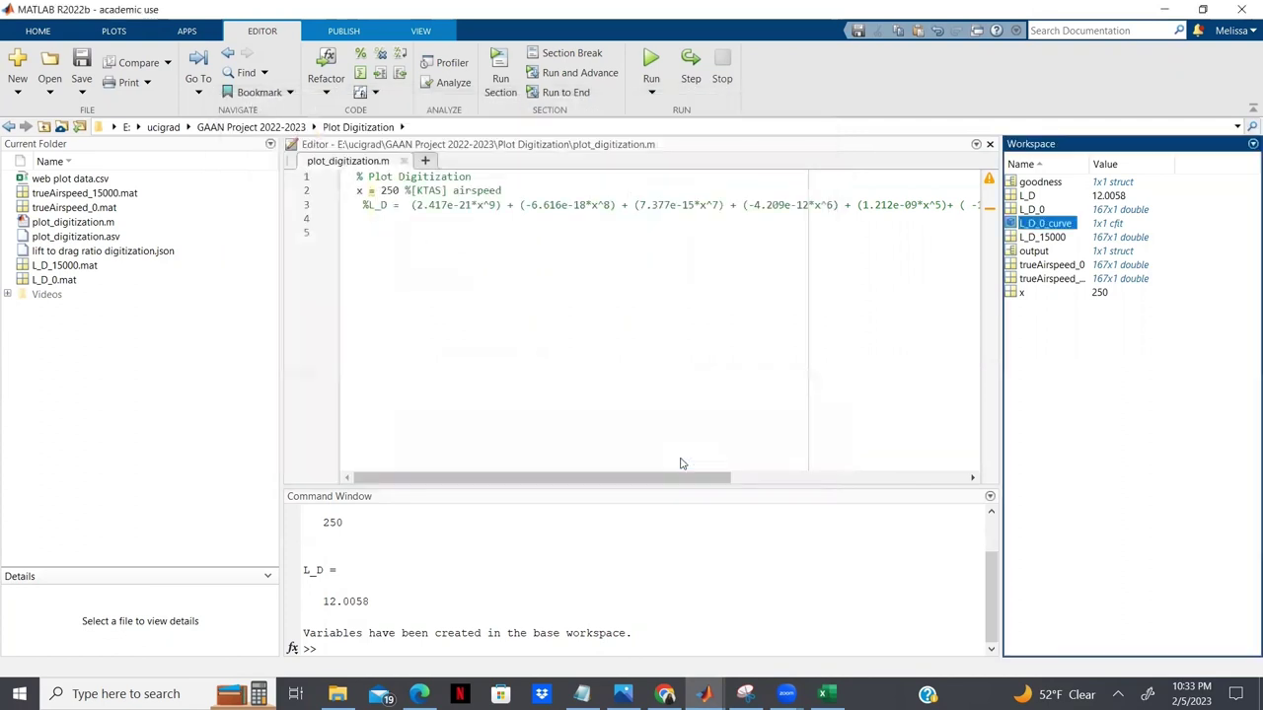
pyautogui.click(77, 296)
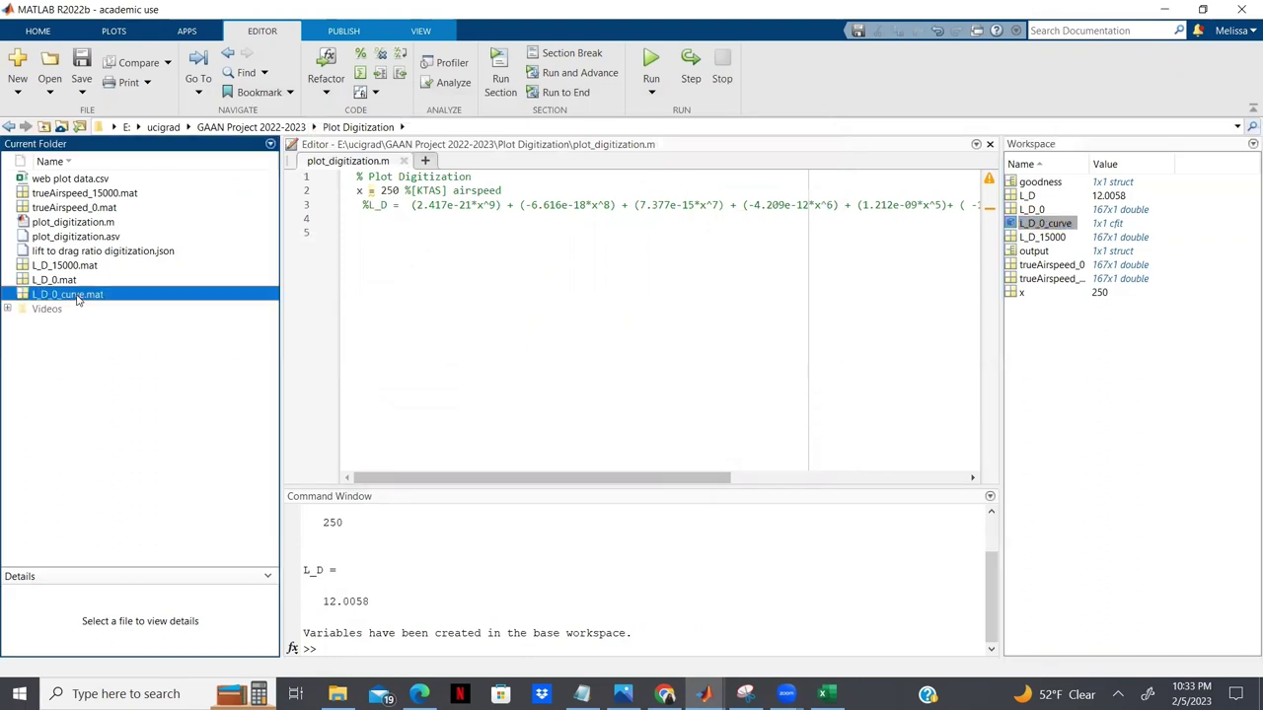
# Clear all workspace variables with clear and empty the Command Window with clc
pyautogui.click(448, 305)
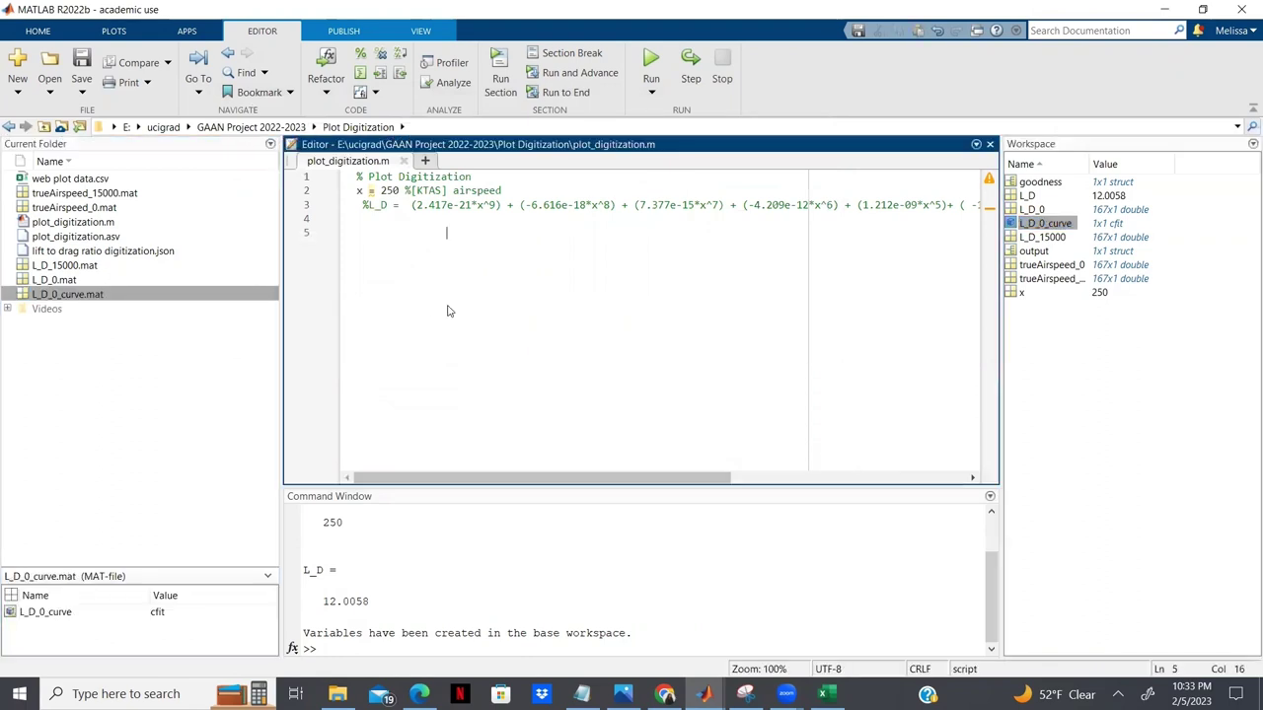
pyautogui.click(340, 651)
pyautogui.write('clea')
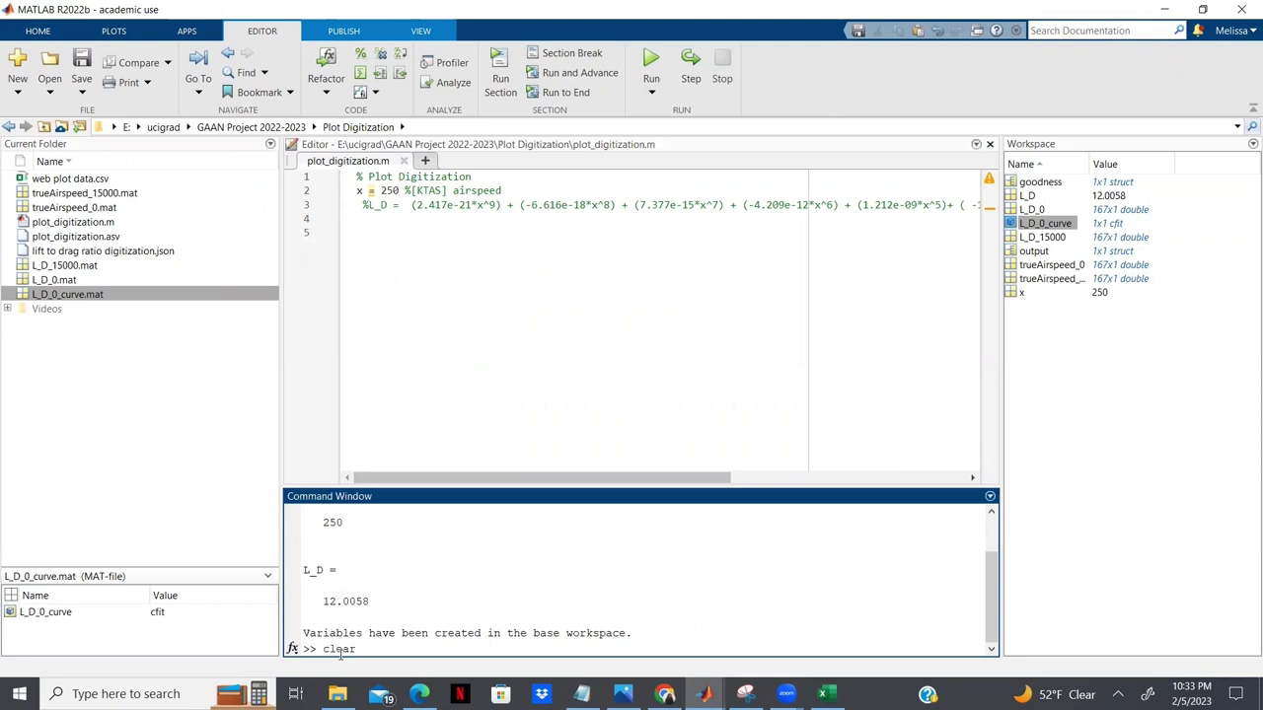
pyautogui.write('r')
pyautogui.press('Return')
pyautogui.write('clc')
pyautogui.press('Return')
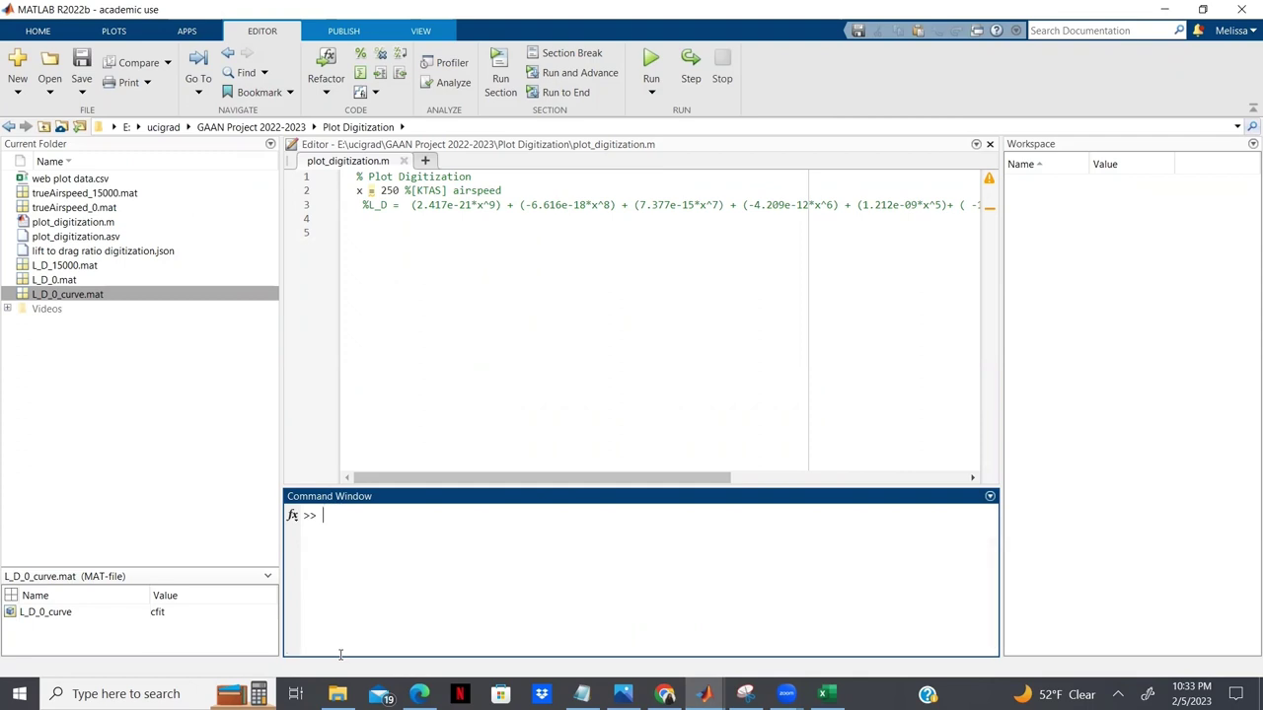
# Add load('L_D_0_curve.mat') on line 5 of plot_digitization.m and run the script
pyautogui.click(369, 237)
pyautogui.click(727, 139)
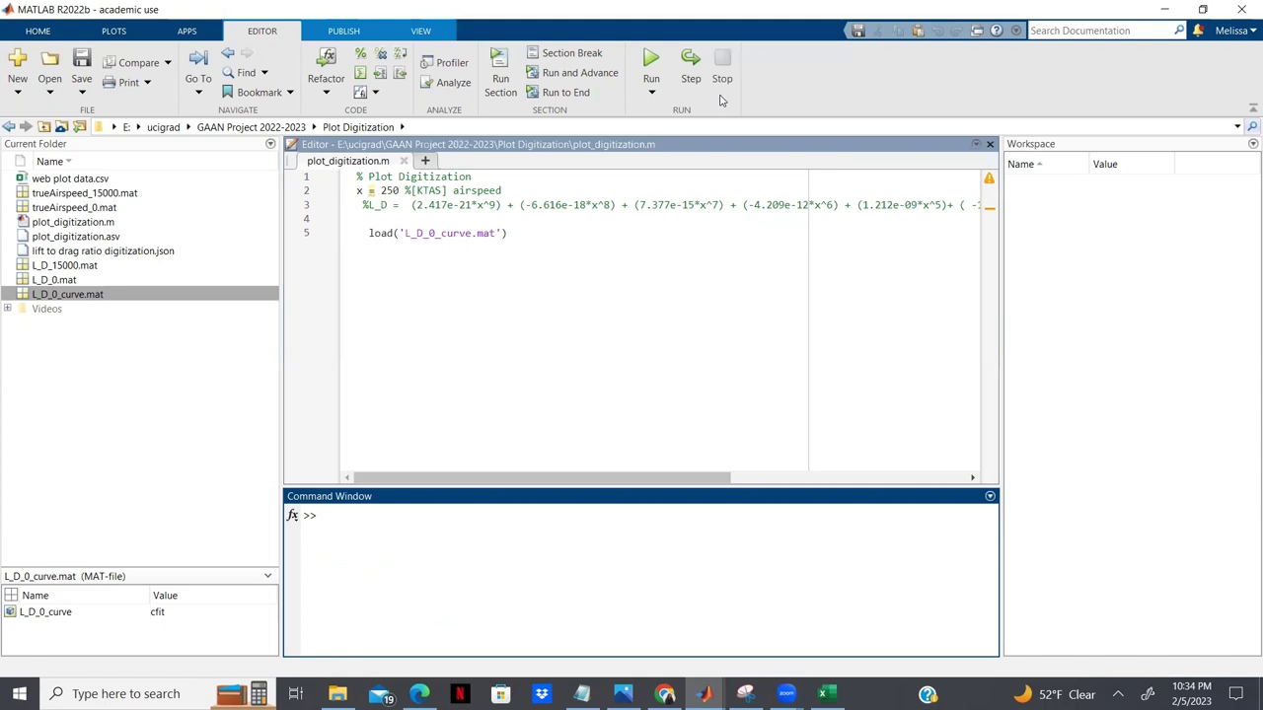
pyautogui.press('F5')
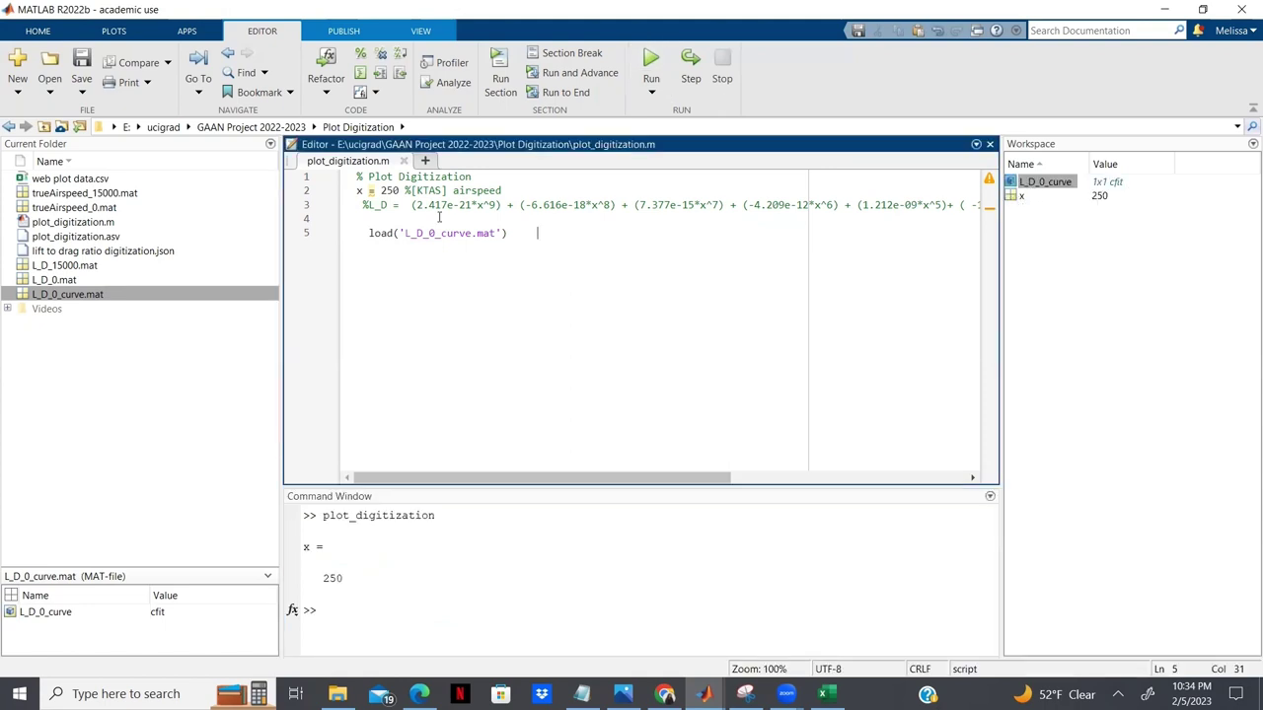
# Add L_D = L_D_0_curve(x) on line 7 of plot_digitization.m, leaving a blank line below the load command
pyautogui.click(373, 254)
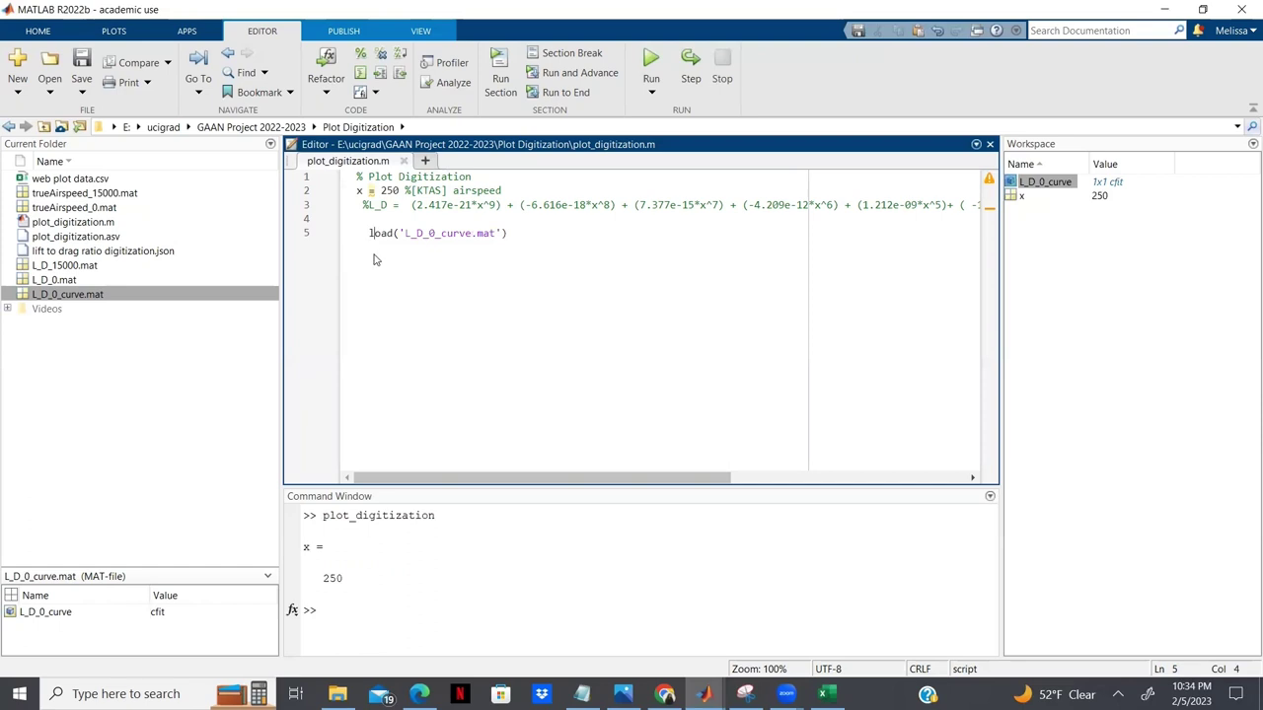
pyautogui.click(540, 234)
pyautogui.press('Return')
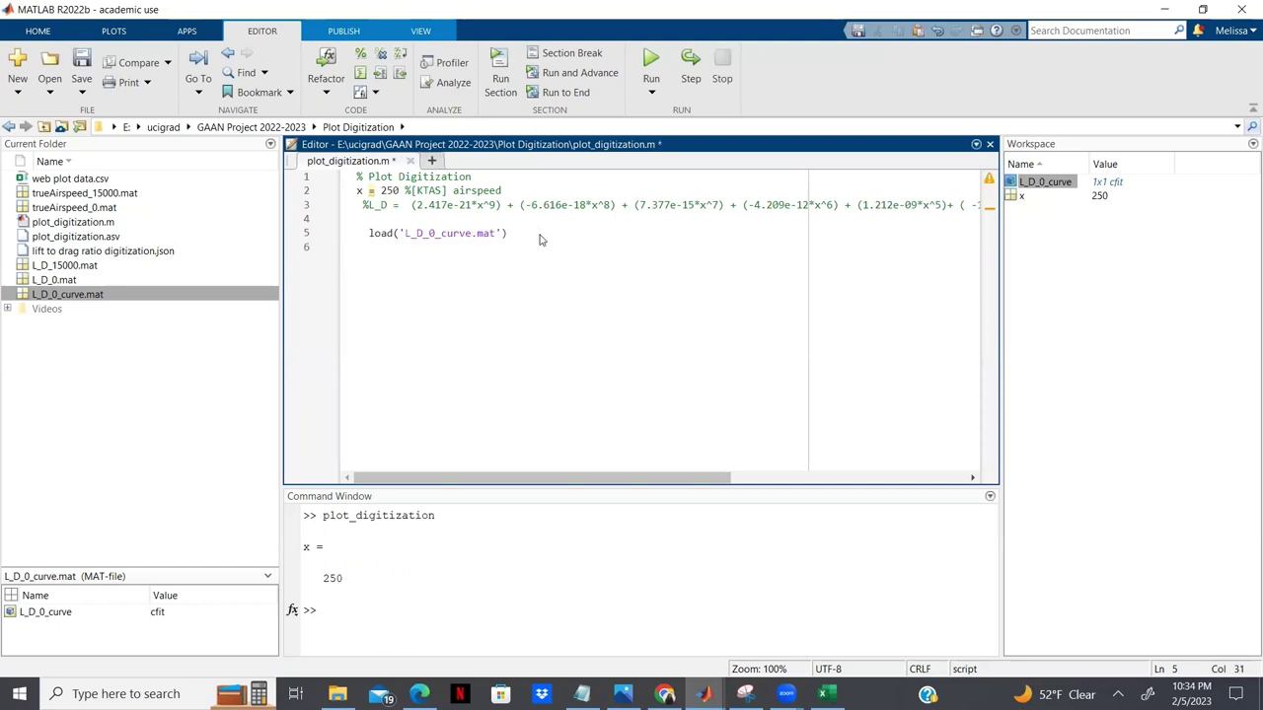
pyautogui.write('L_D')
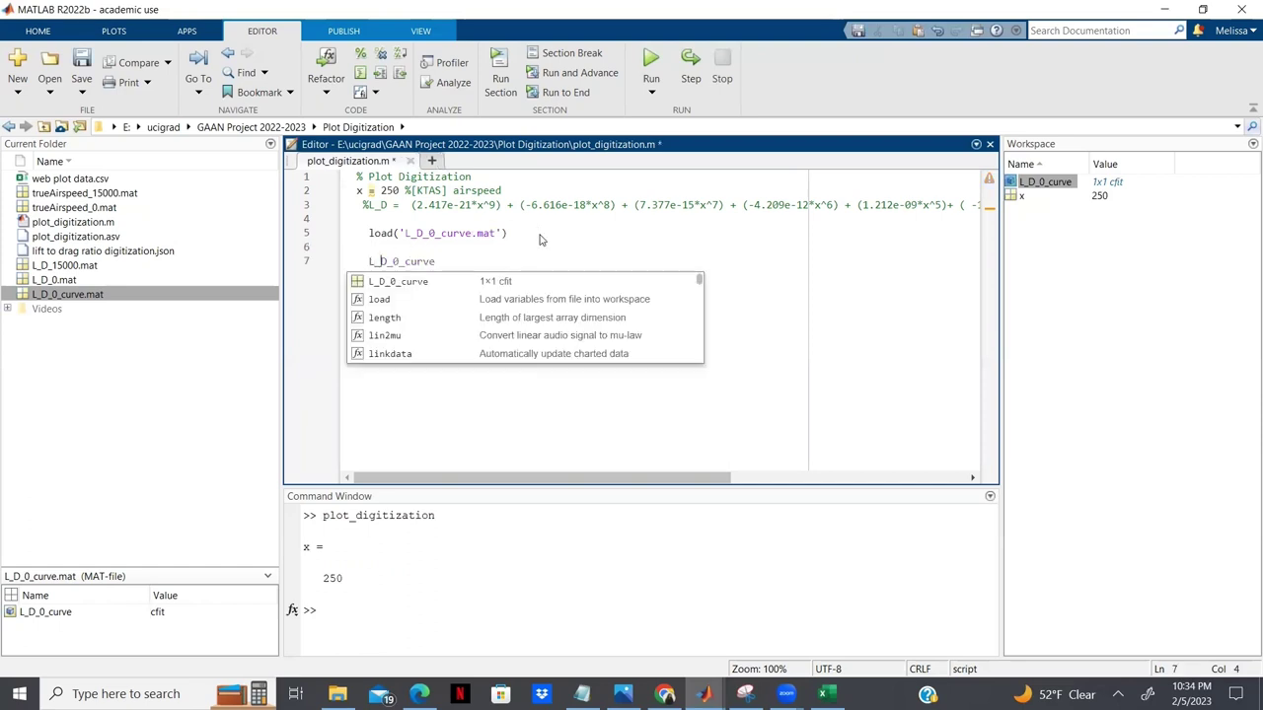
pyautogui.write(' =')
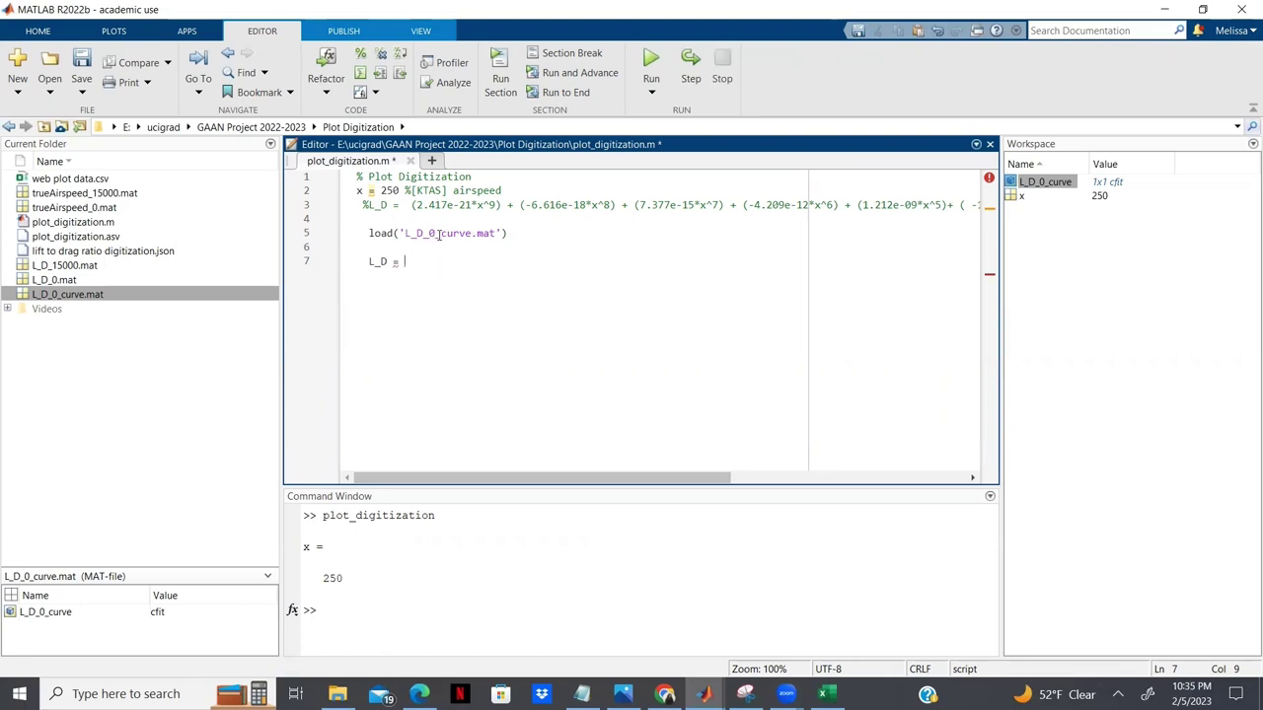
pyautogui.moveTo(374, 207); pyautogui.dragTo(580, 208)
pyautogui.click(434, 268)
pyautogui.write('L_D_0_curve')
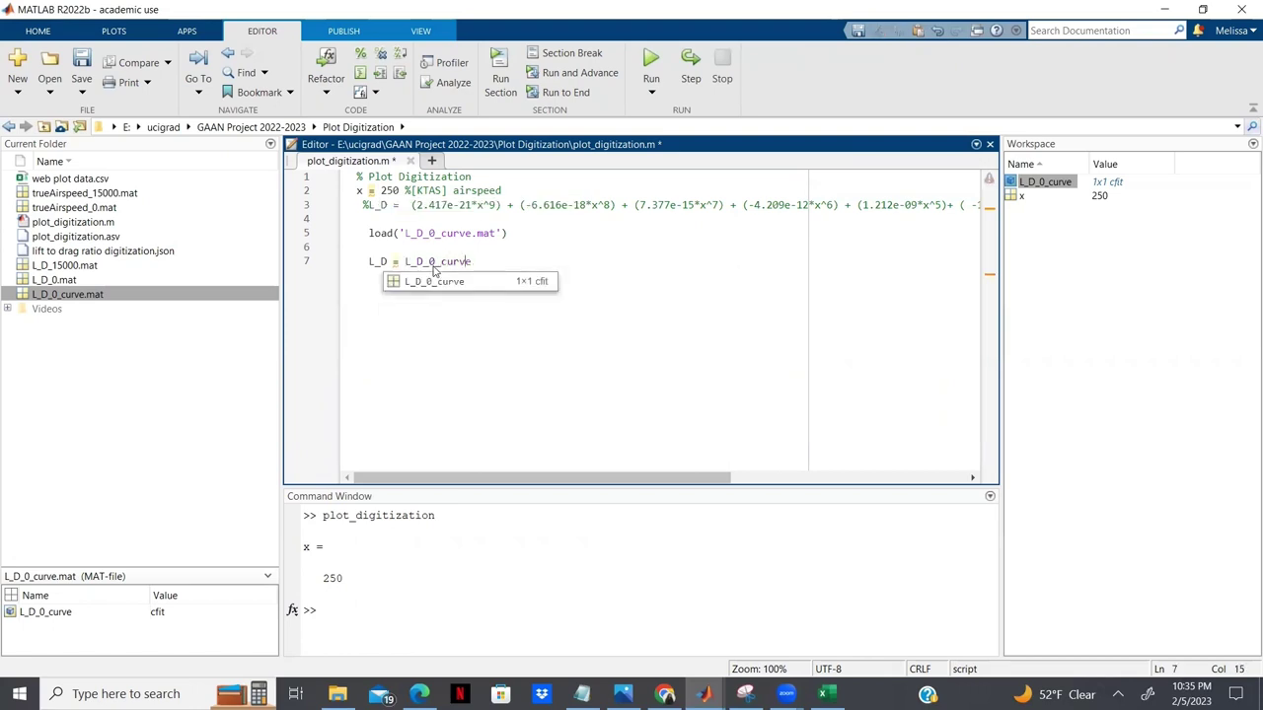
pyautogui.press('Tab')
pyautogui.write('(x)')
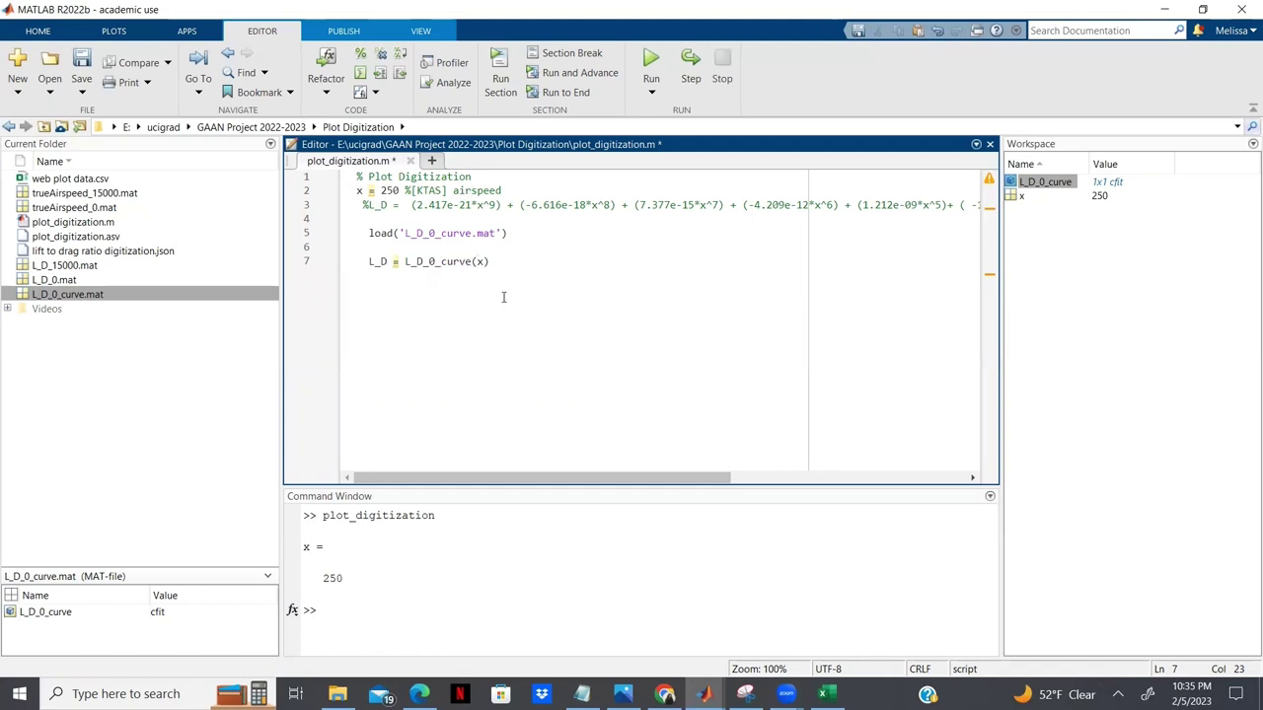
# Run plot_digitization.m to evaluate the fitted curve at x = 250, and inspect the L_D result and the L_D_0_curve model details
pyautogui.press('F5')
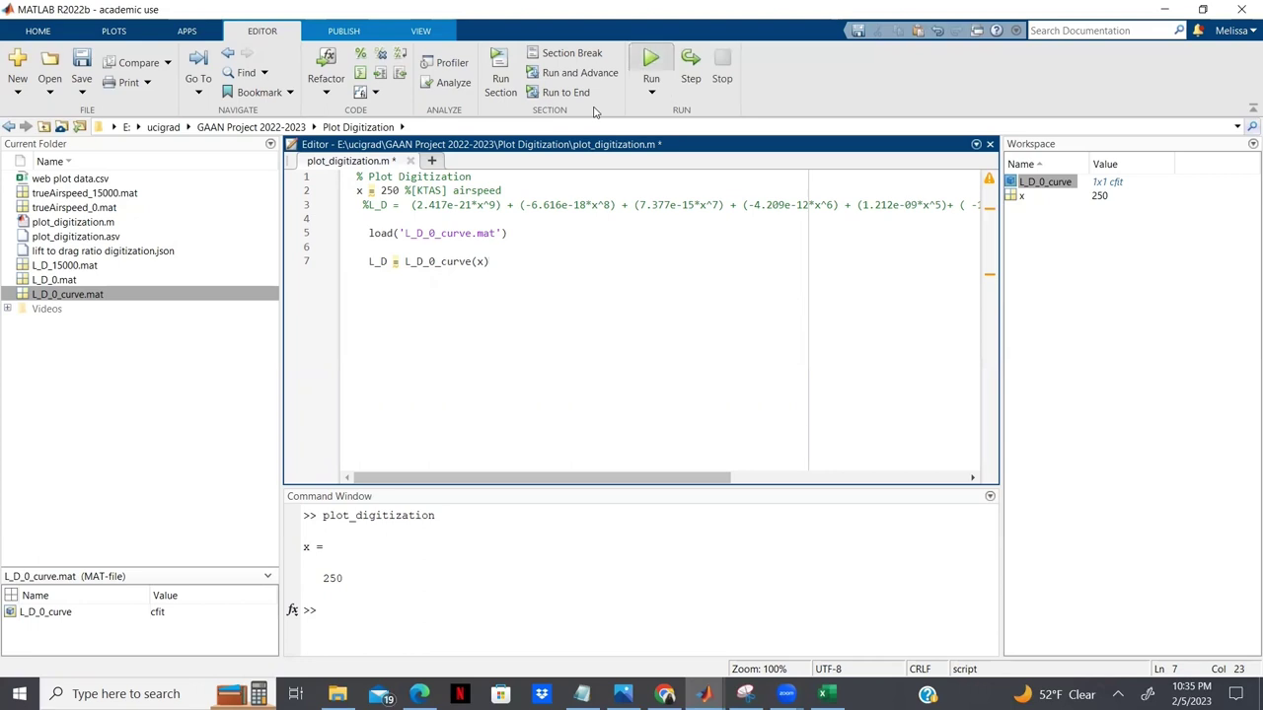
pyautogui.moveTo(393, 616); pyautogui.dragTo(321, 616)
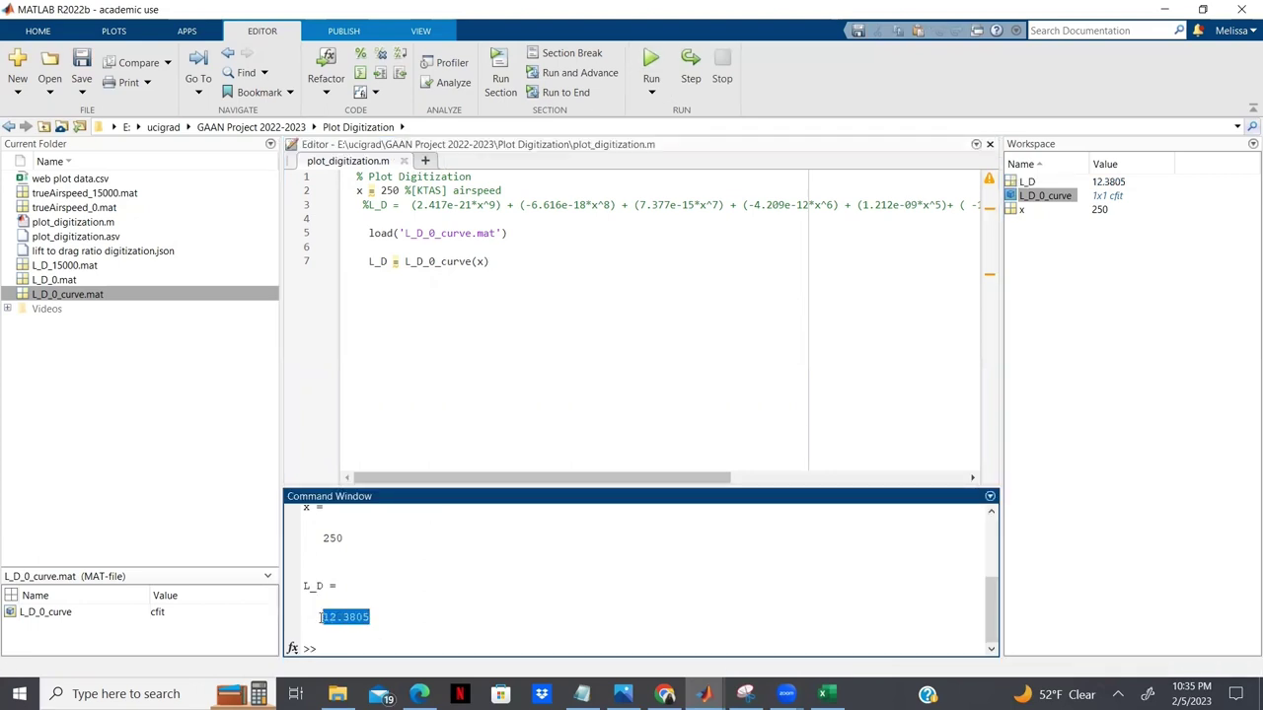
pyautogui.moveTo(985, 603); pyautogui.dragTo(884, 633)
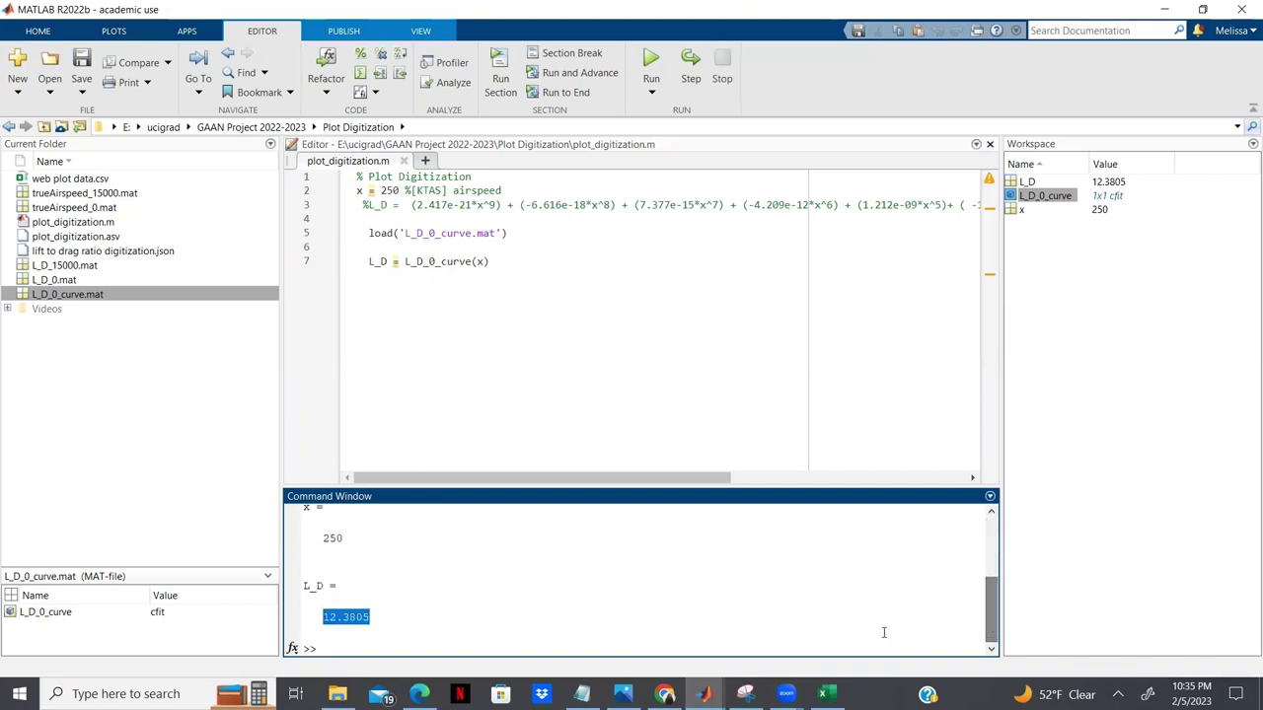
pyautogui.click(431, 614)
pyautogui.moveTo(457, 260)
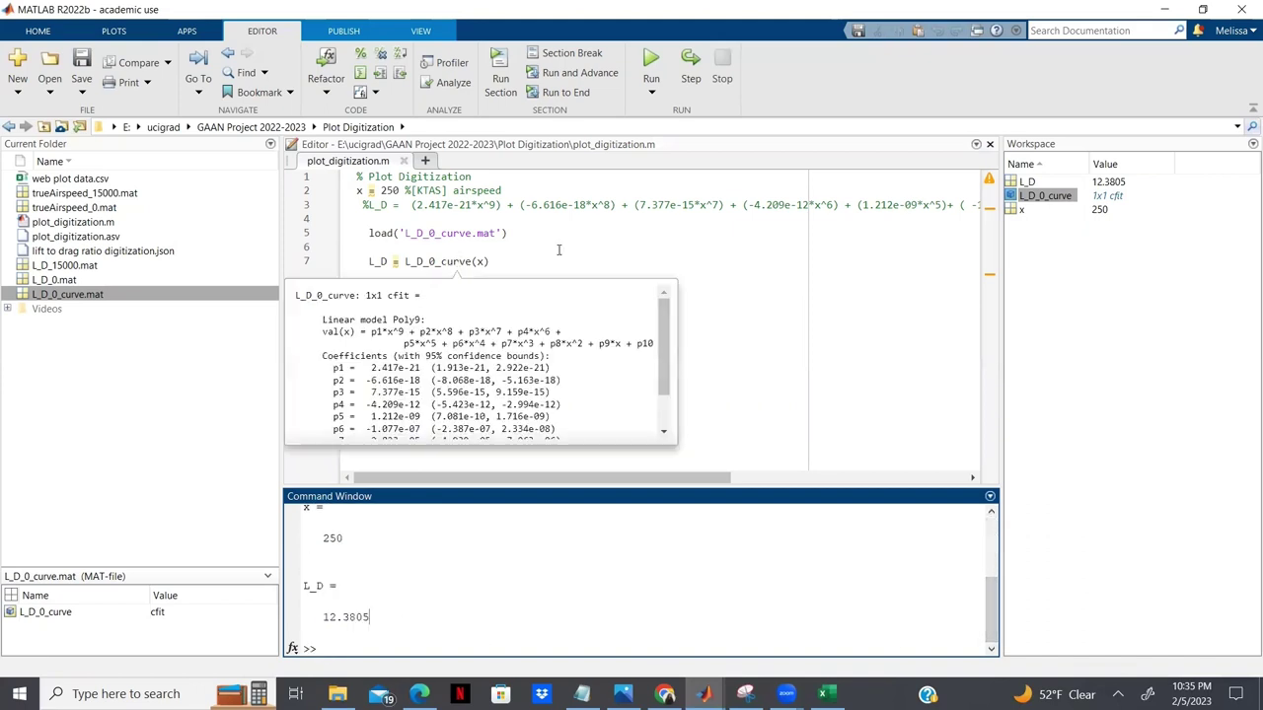
pyautogui.click(780, 324)
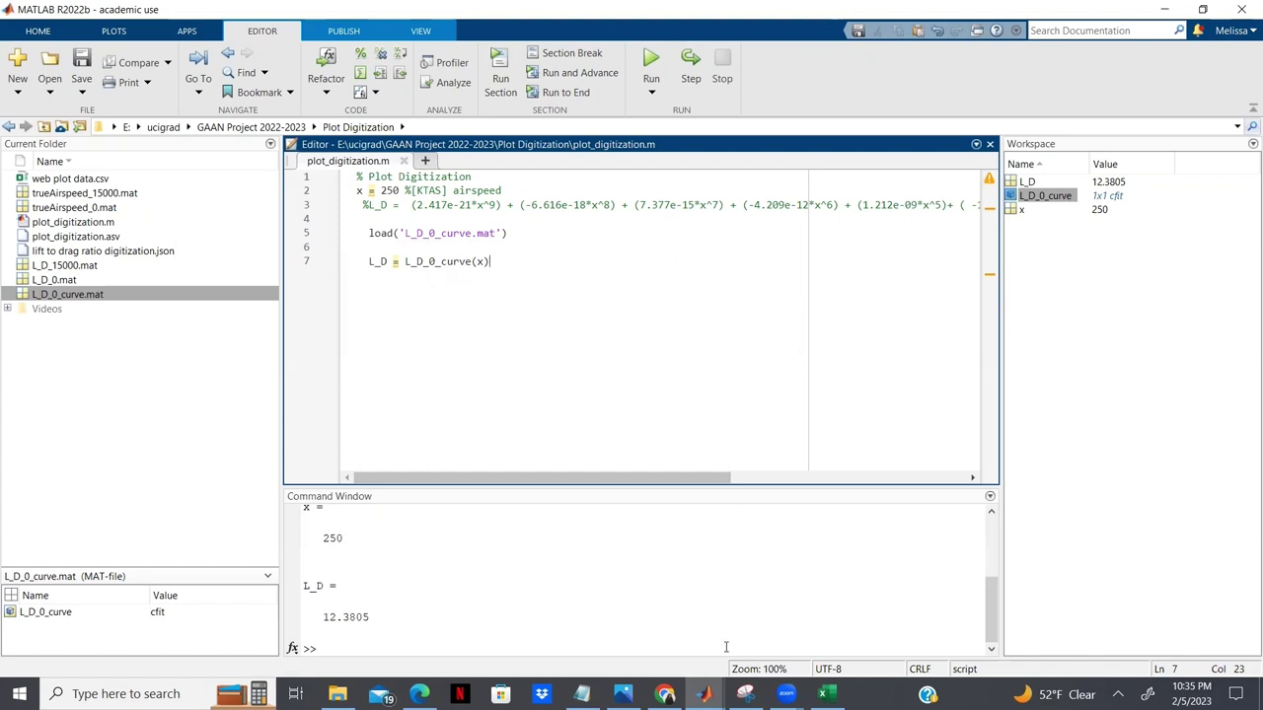
# Switch to WebPlotDigitizer to review the digitized H = 0ft lift-to-drag curve, and return to MATLAB
pyautogui.moveTo(704, 693)
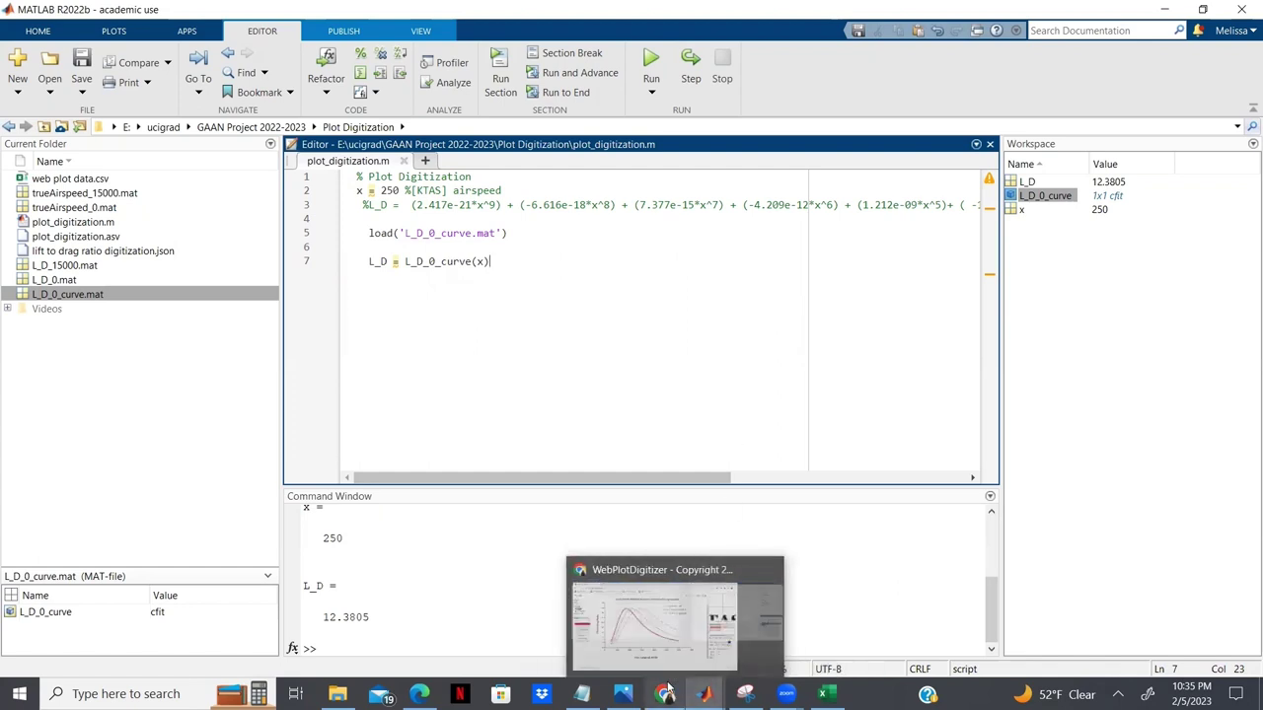
pyautogui.click(666, 631)
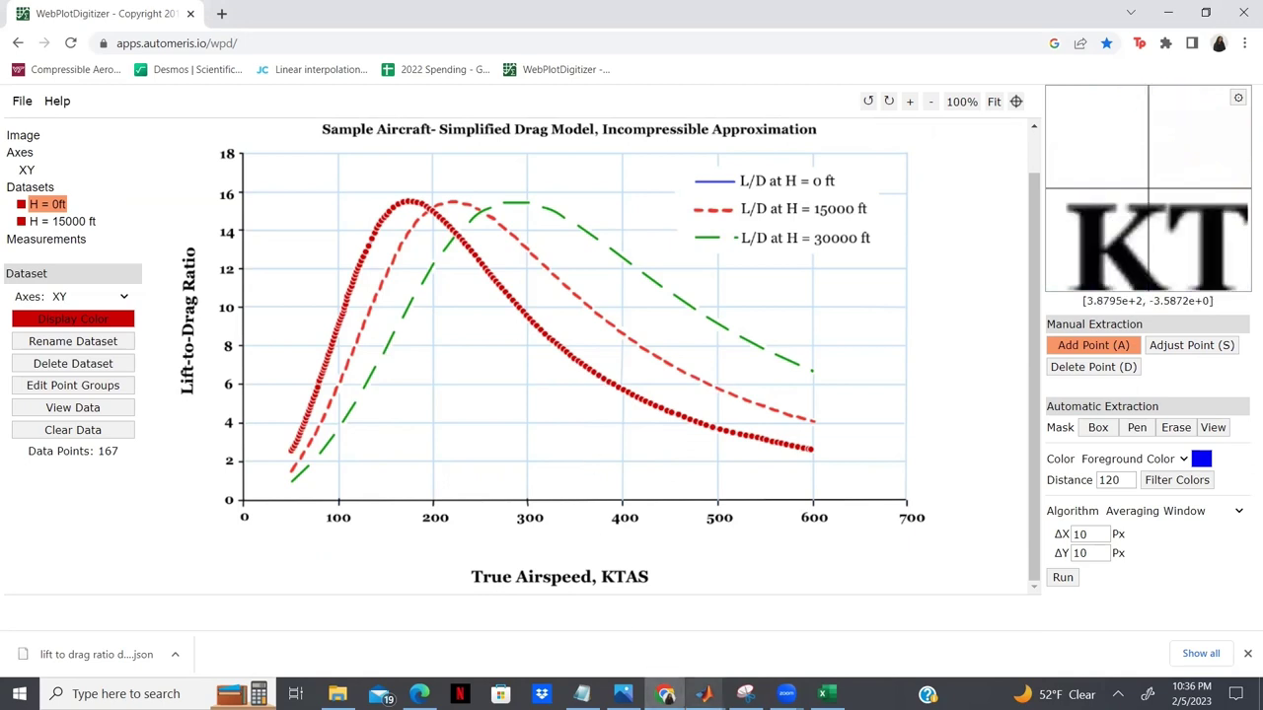
pyautogui.moveTo(704, 694)
pyautogui.click(634, 623)
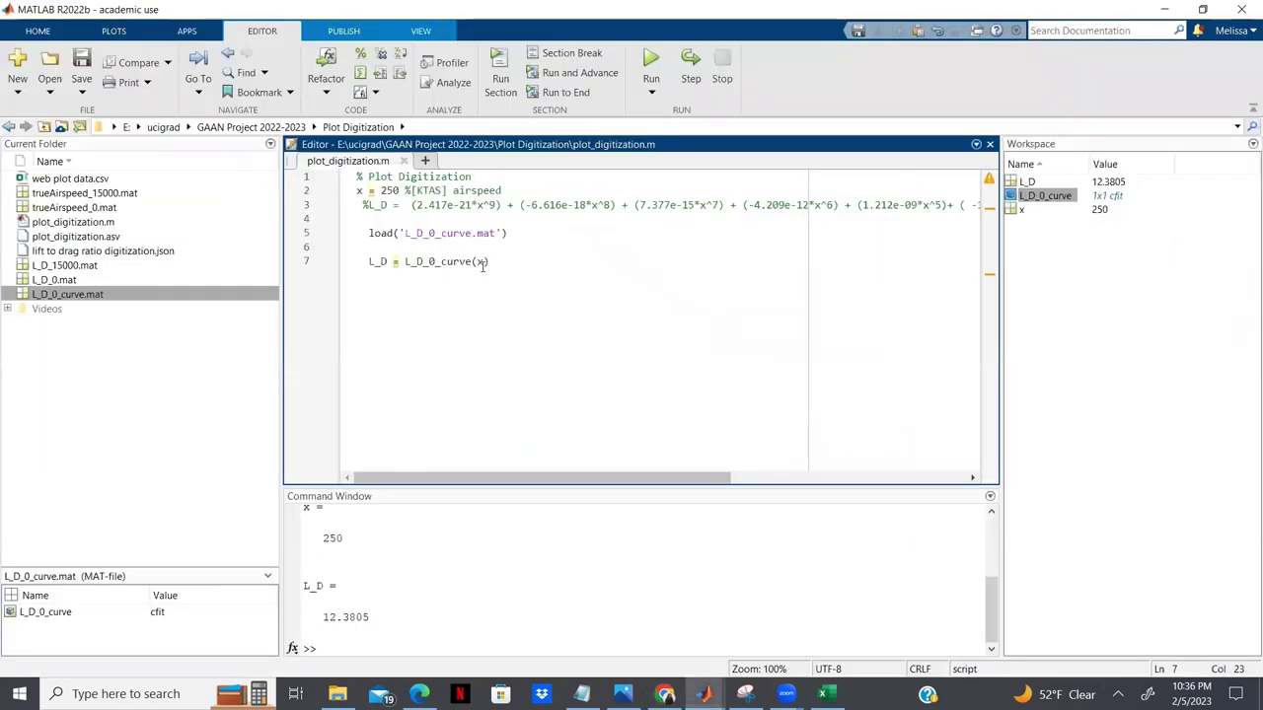
# Examine the L_D_0_curve(x) expression on line 7 and the value of its argument x
pyautogui.moveTo(492, 261); pyautogui.dragTo(368, 262)
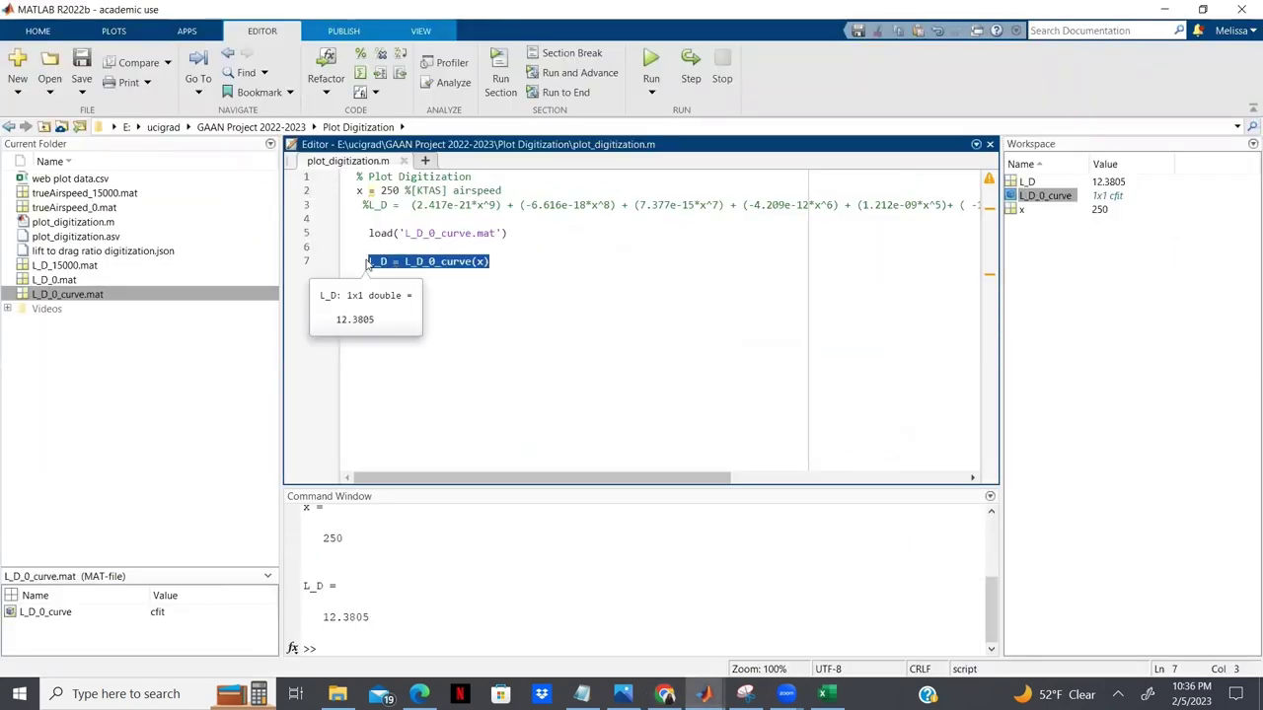
pyautogui.click(497, 262)
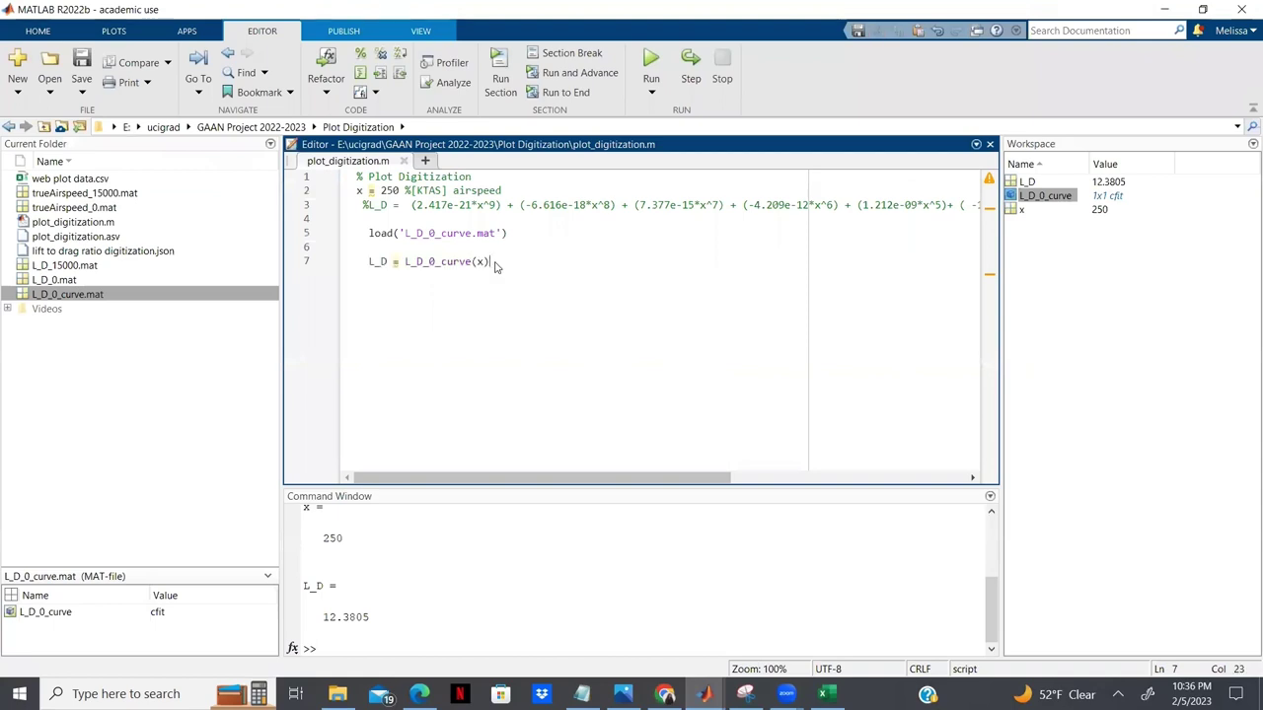
pyautogui.moveTo(484, 265)
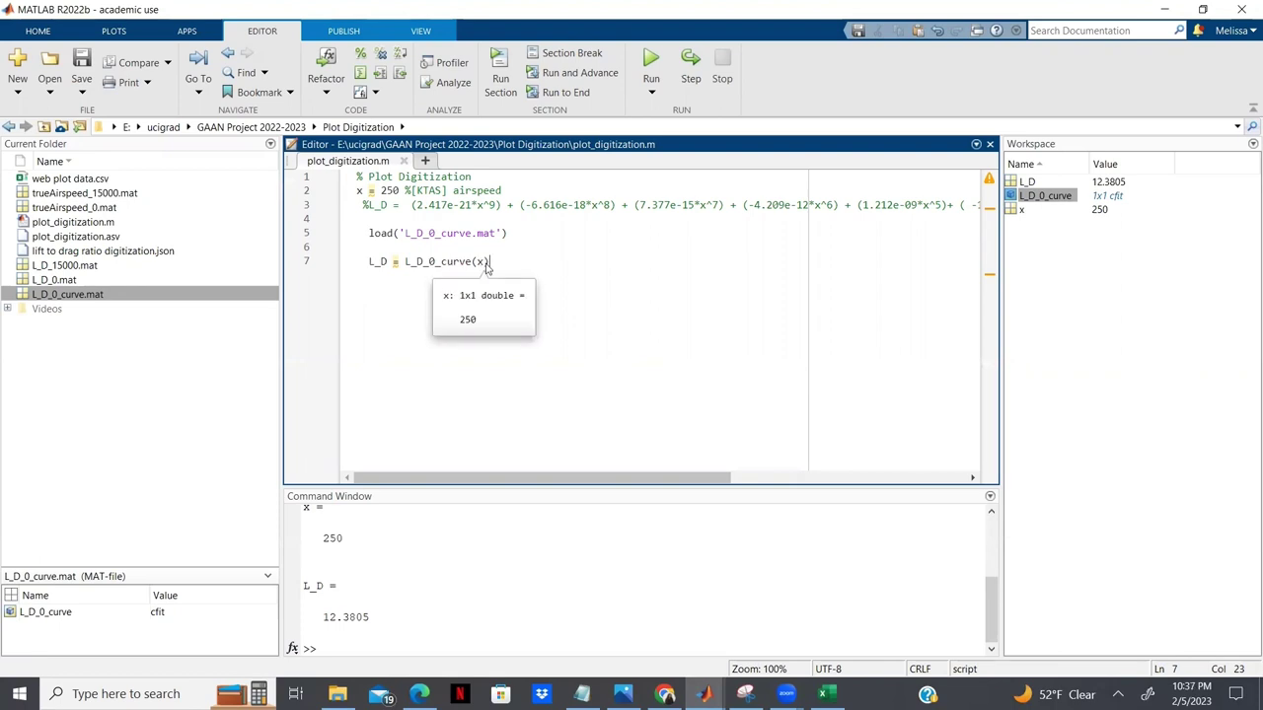
pyautogui.moveTo(367, 264); pyautogui.dragTo(553, 260)
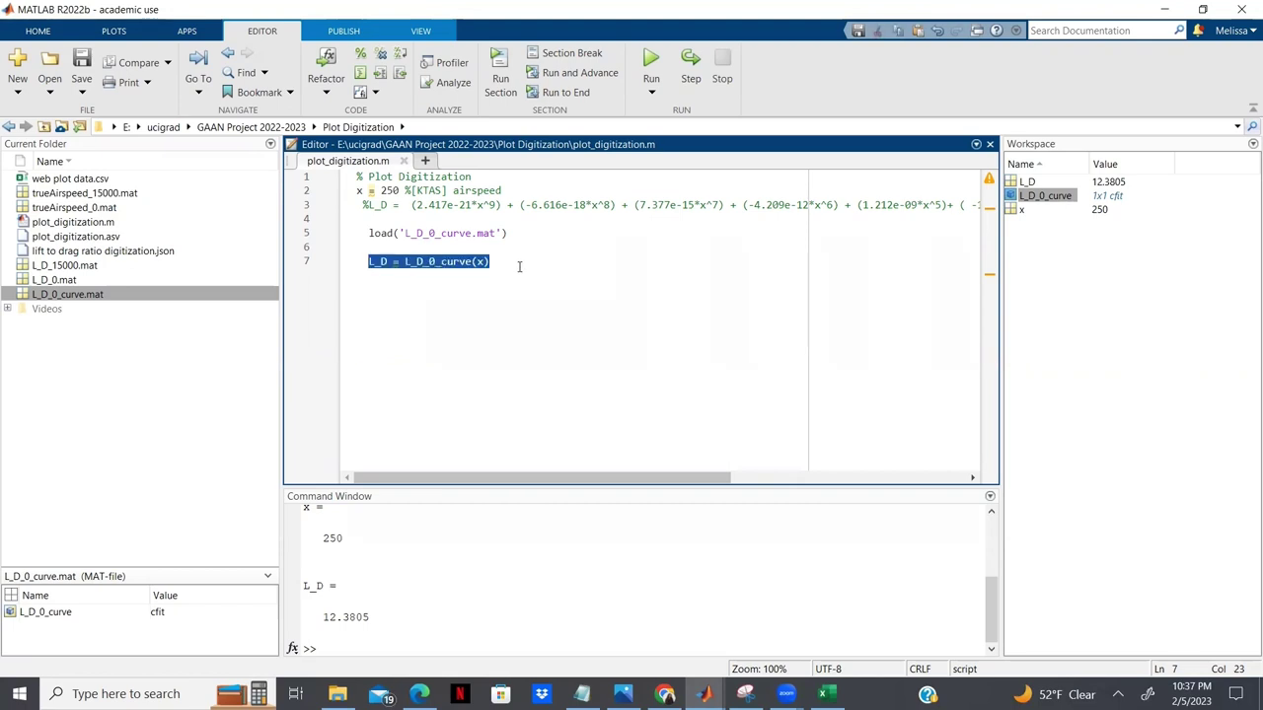
pyautogui.click(514, 271)
pyautogui.click(486, 262)
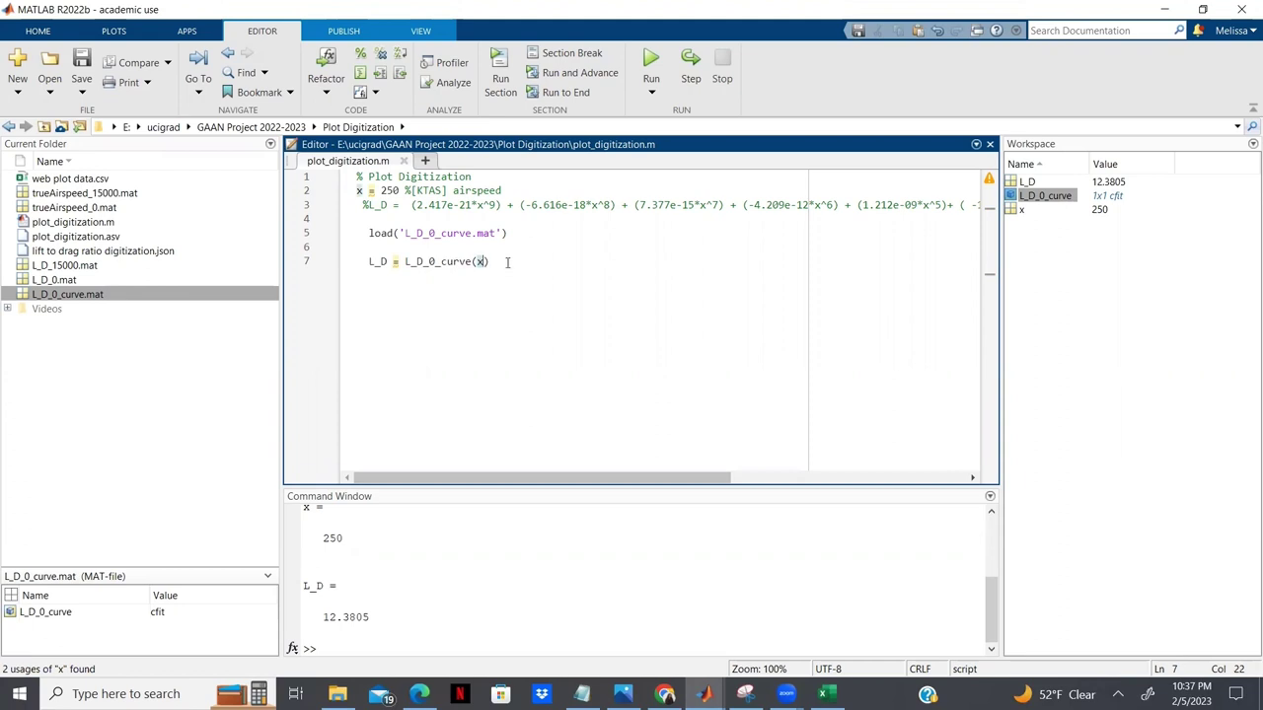
pyautogui.click(507, 262)
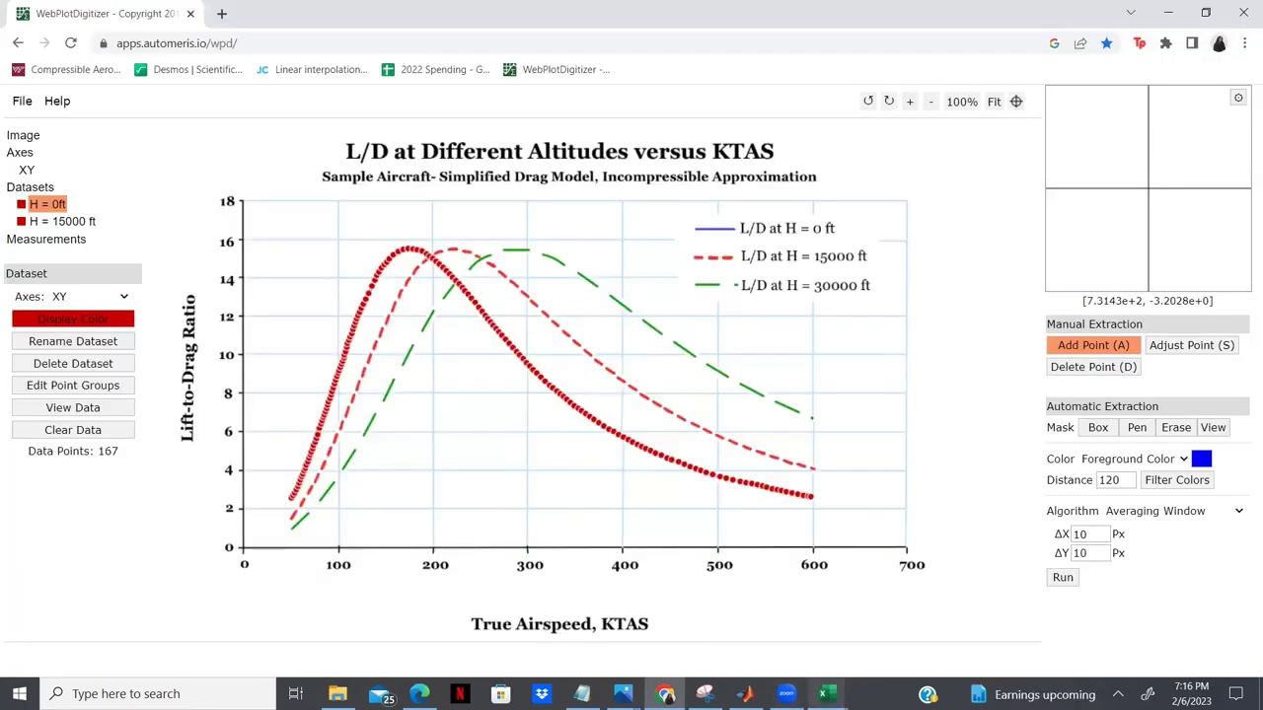
# Switch to Excel to look over the H = 0ft and H = 15000 ft columns in web plot data, and return to the blank Book1
pyautogui.moveTo(826, 693)
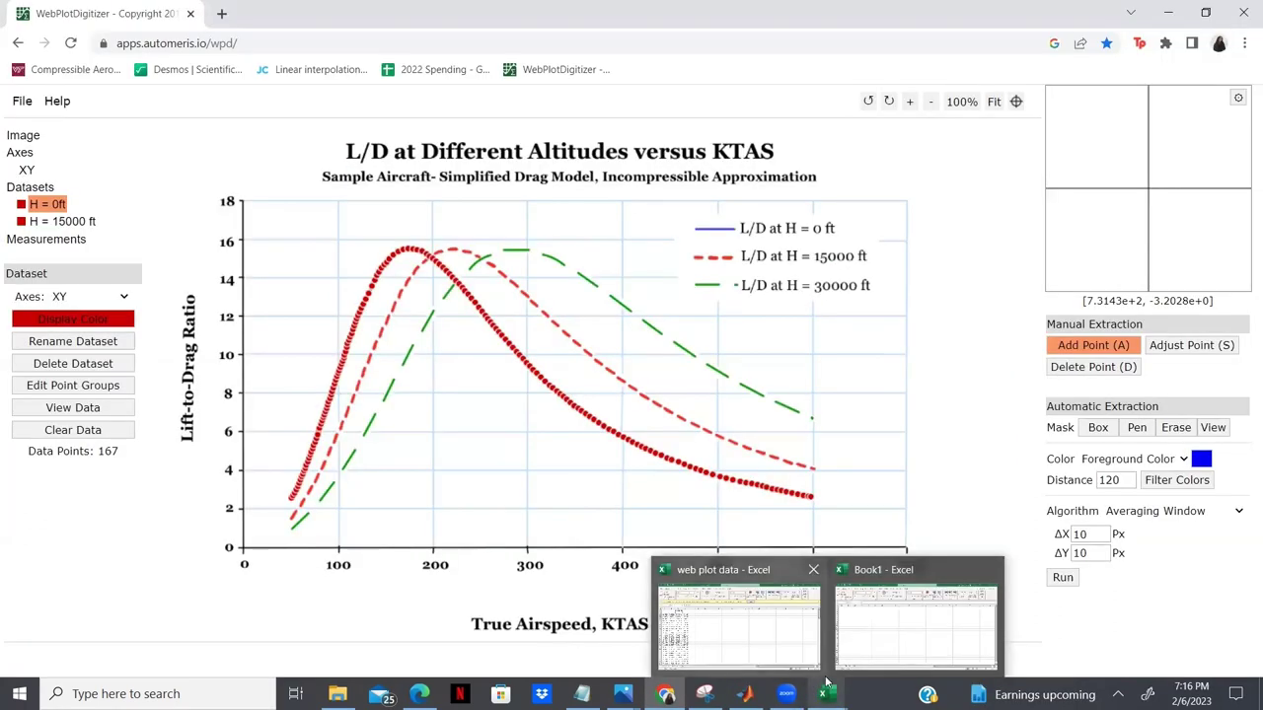
pyautogui.click(859, 651)
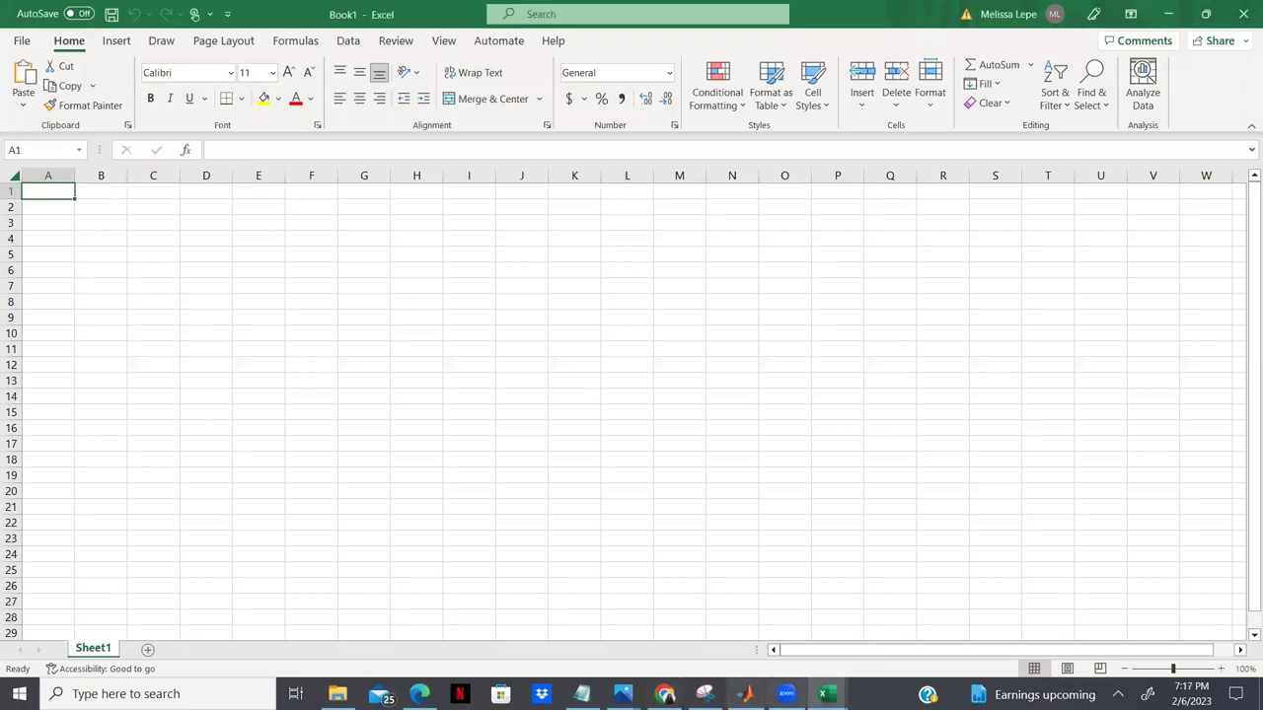
pyautogui.moveTo(824, 693)
pyautogui.click(779, 663)
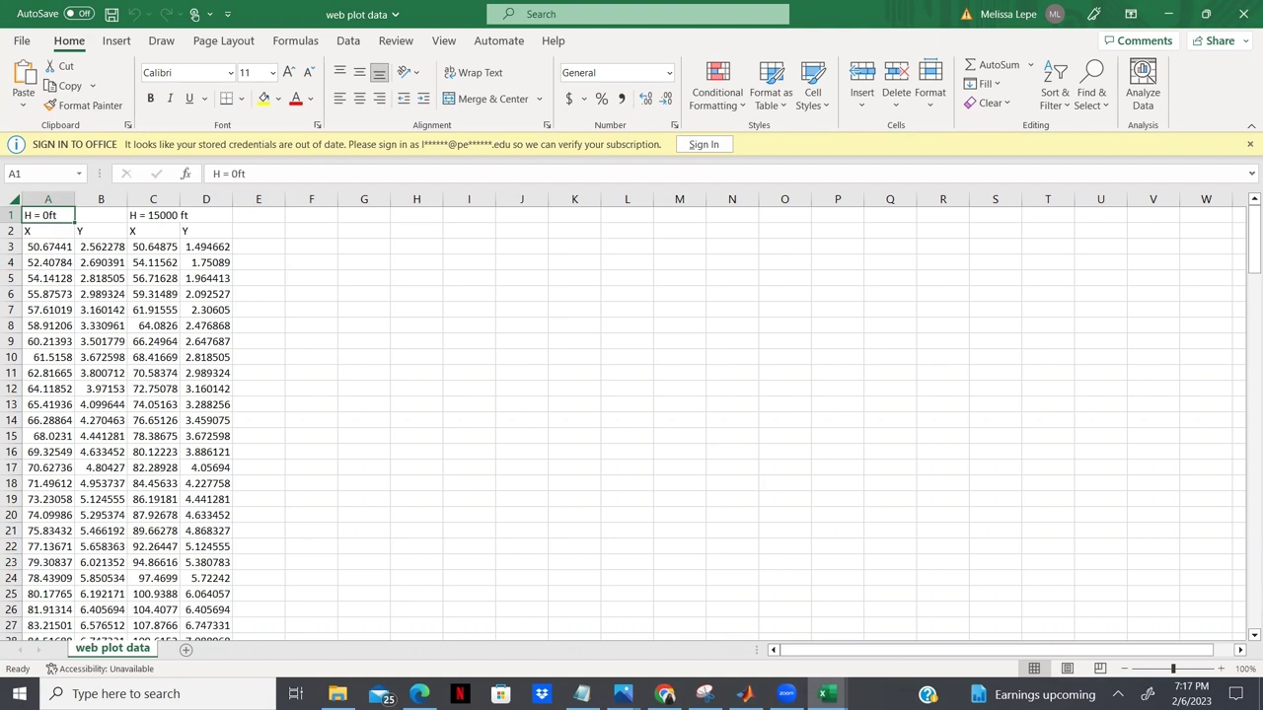
pyautogui.moveTo(827, 693)
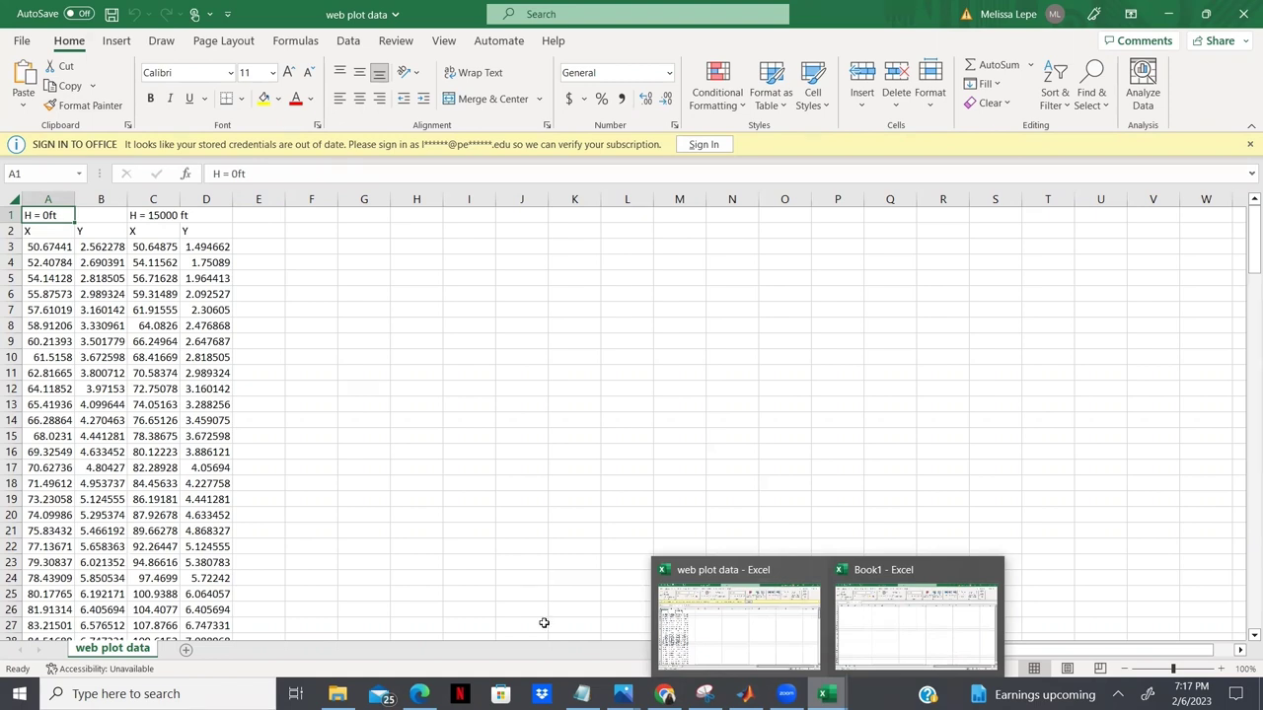
pyautogui.click(914, 616)
pyautogui.moveTo(664, 693)
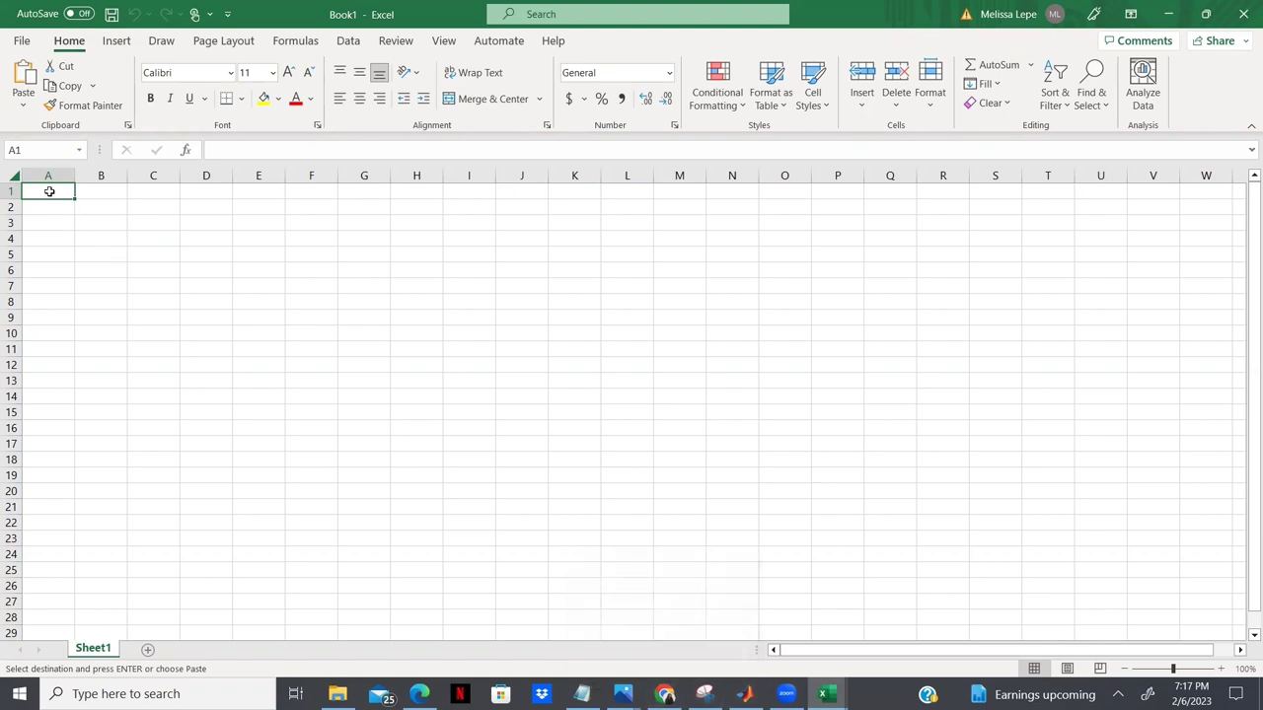
# Enter the column headings true airspeed, L/D and Height in cells A1 to C1 of Book1
pyautogui.write('true ai')
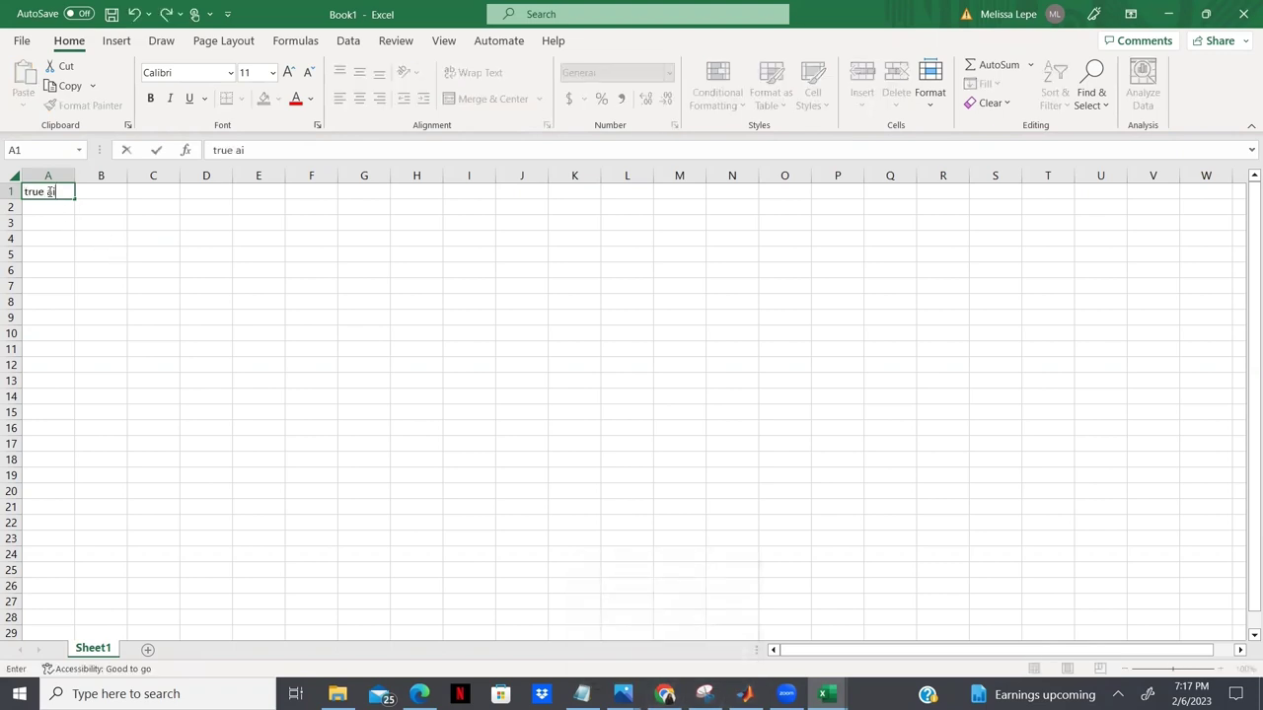
pyautogui.write('rspeed')
pyautogui.click(129, 194)
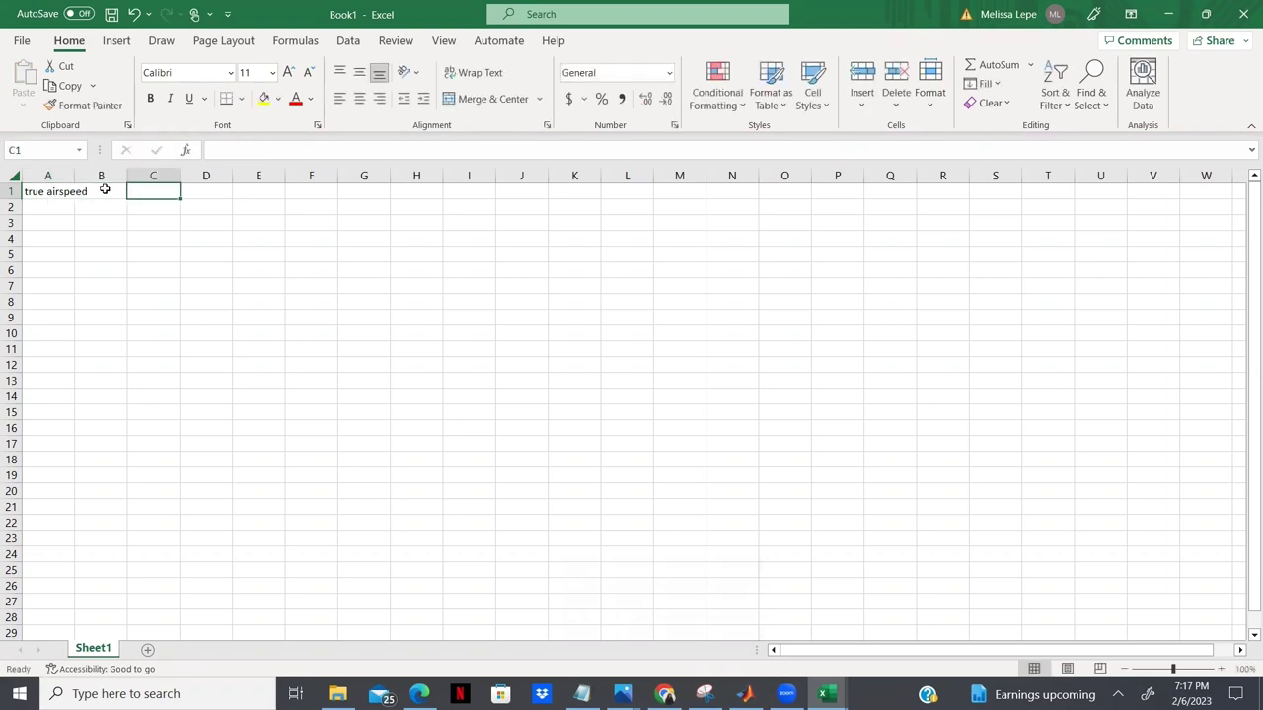
pyautogui.click(105, 189)
pyautogui.write('L/D')
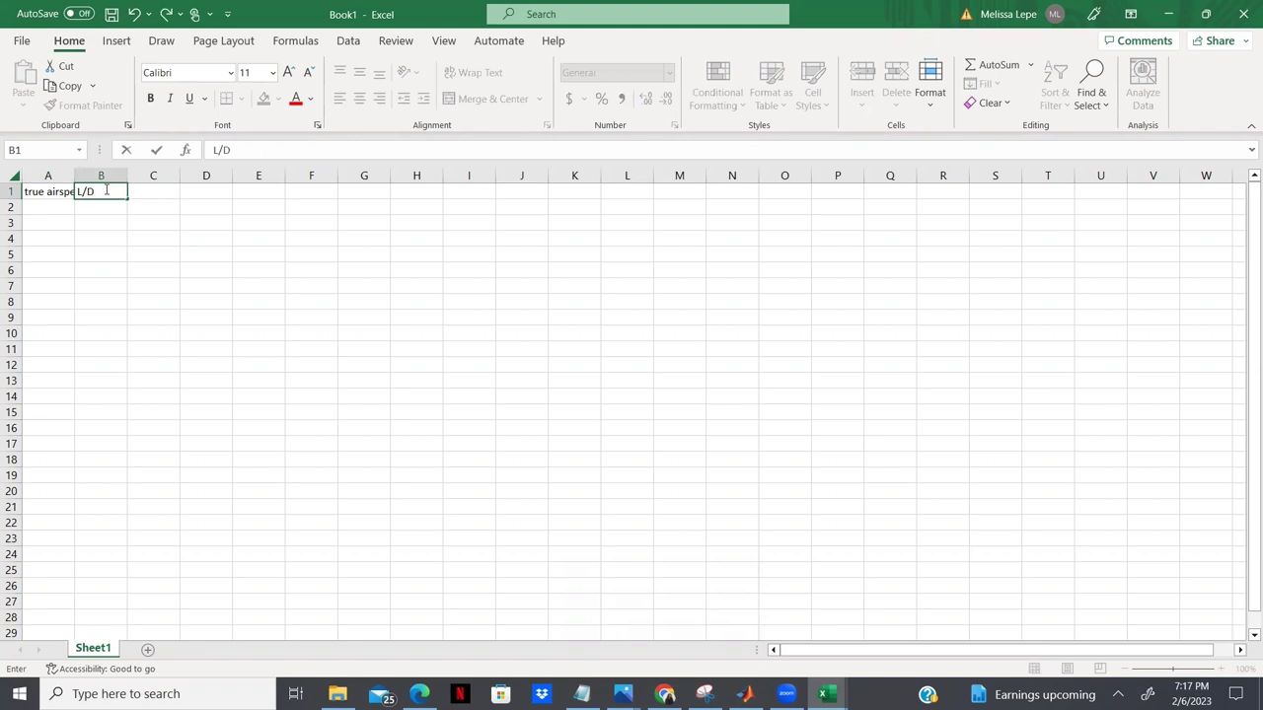
pyautogui.click(153, 192)
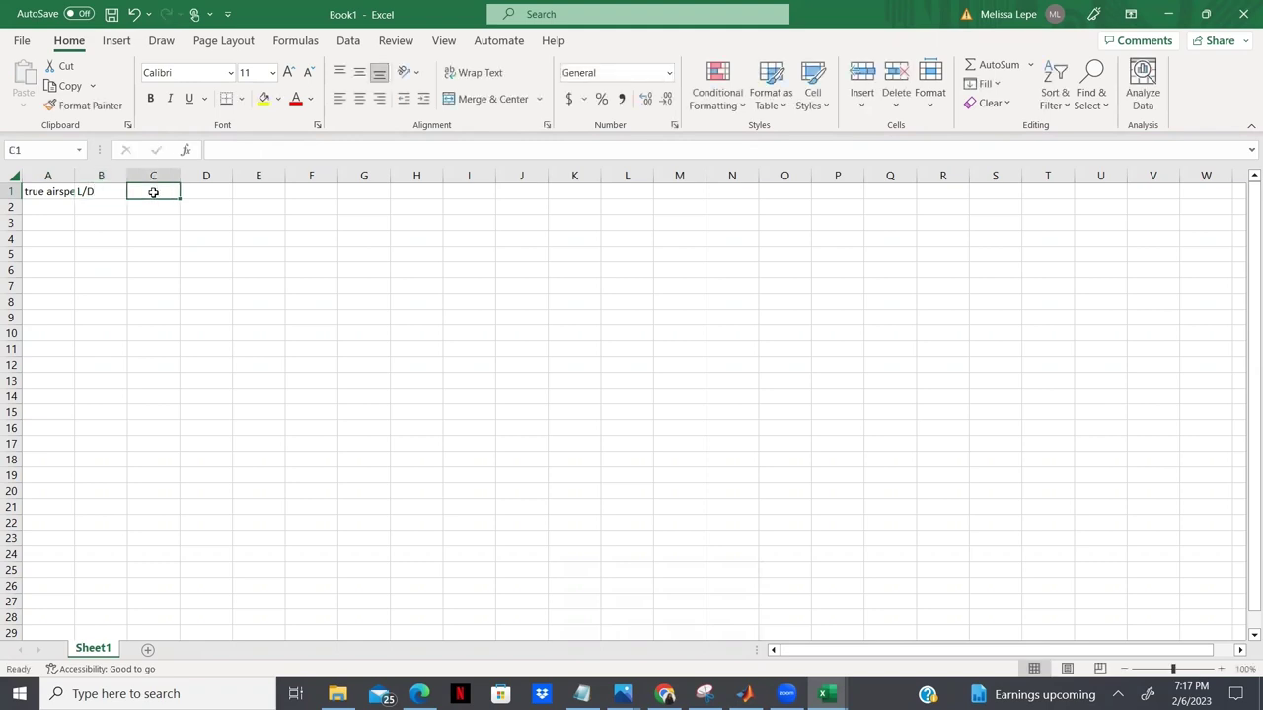
pyautogui.write('Hegh')
pyautogui.press('BackSpace')
pyautogui.press('BackSpace')
pyautogui.write('ight')
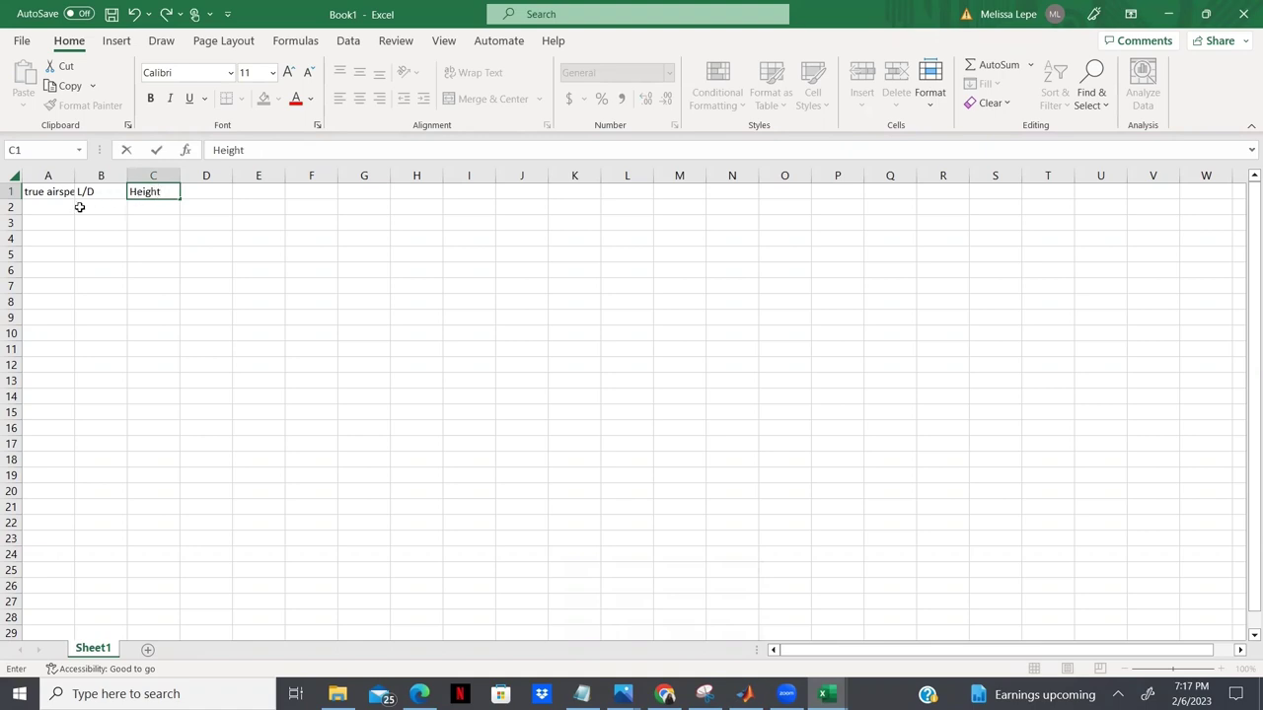
# Copy the H = 0ft X values from the web plot data workbook into Book1's true airspeed column, starting at A2
pyautogui.click(56, 207)
pyautogui.hotkey('alt', 'Tab')
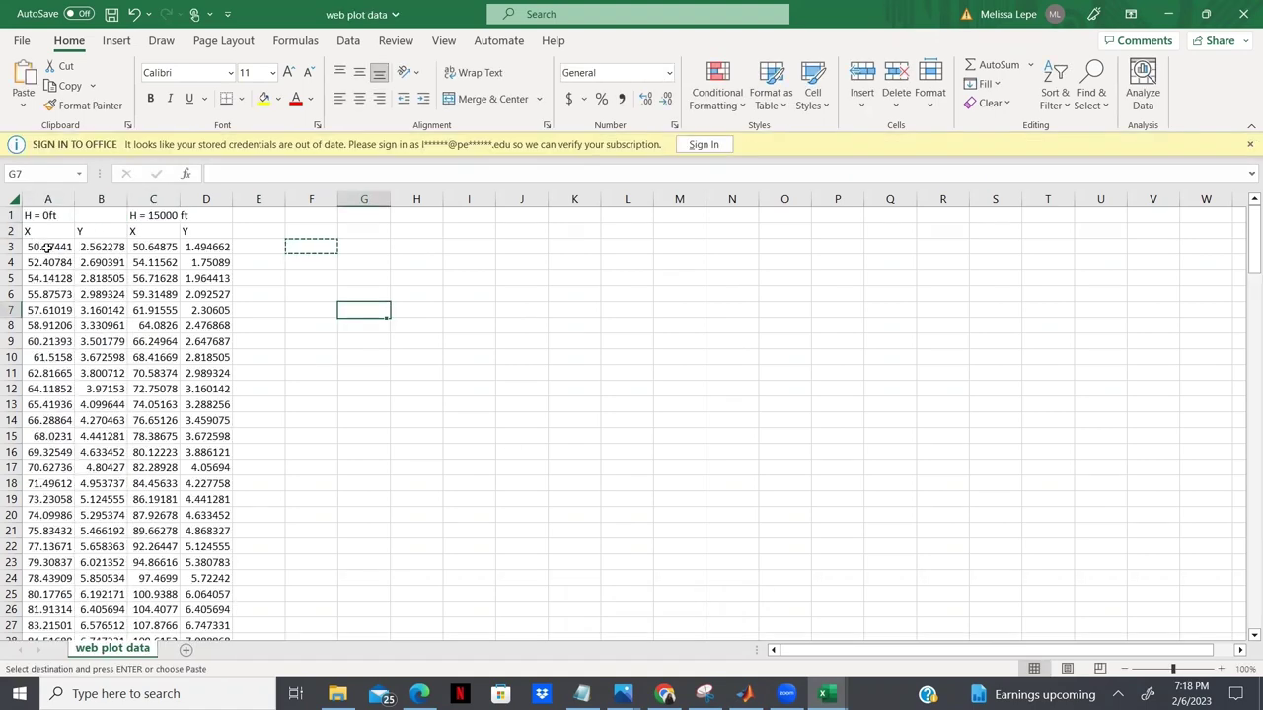
pyautogui.click(47, 247)
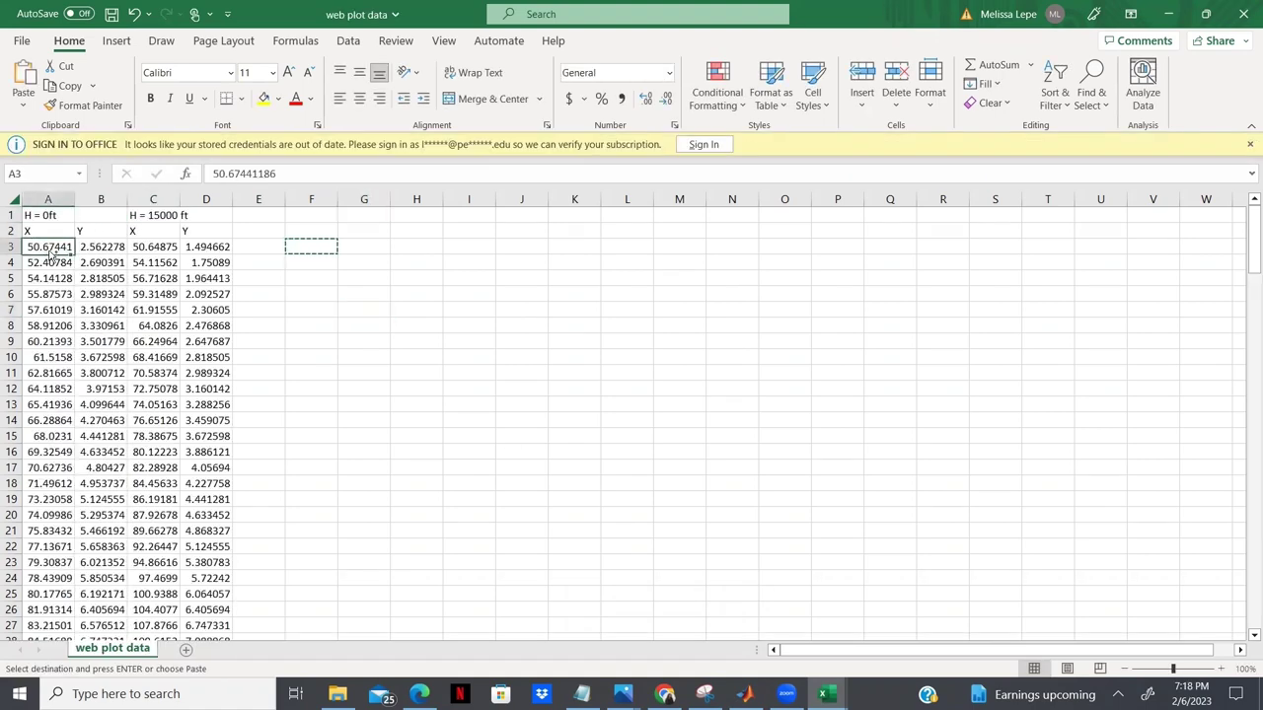
pyautogui.moveTo(48, 249); pyautogui.dragTo(45, 513)
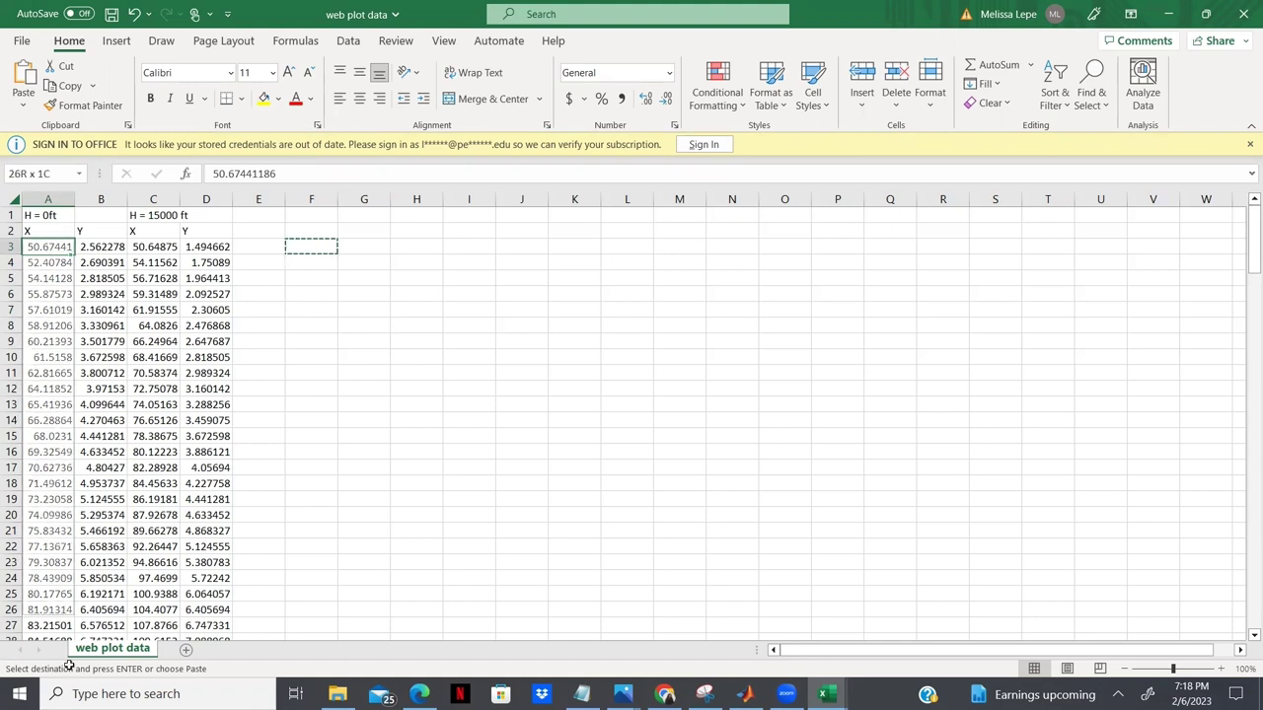
pyautogui.hotkey('alt', 'Tab')
pyautogui.click(50, 208)
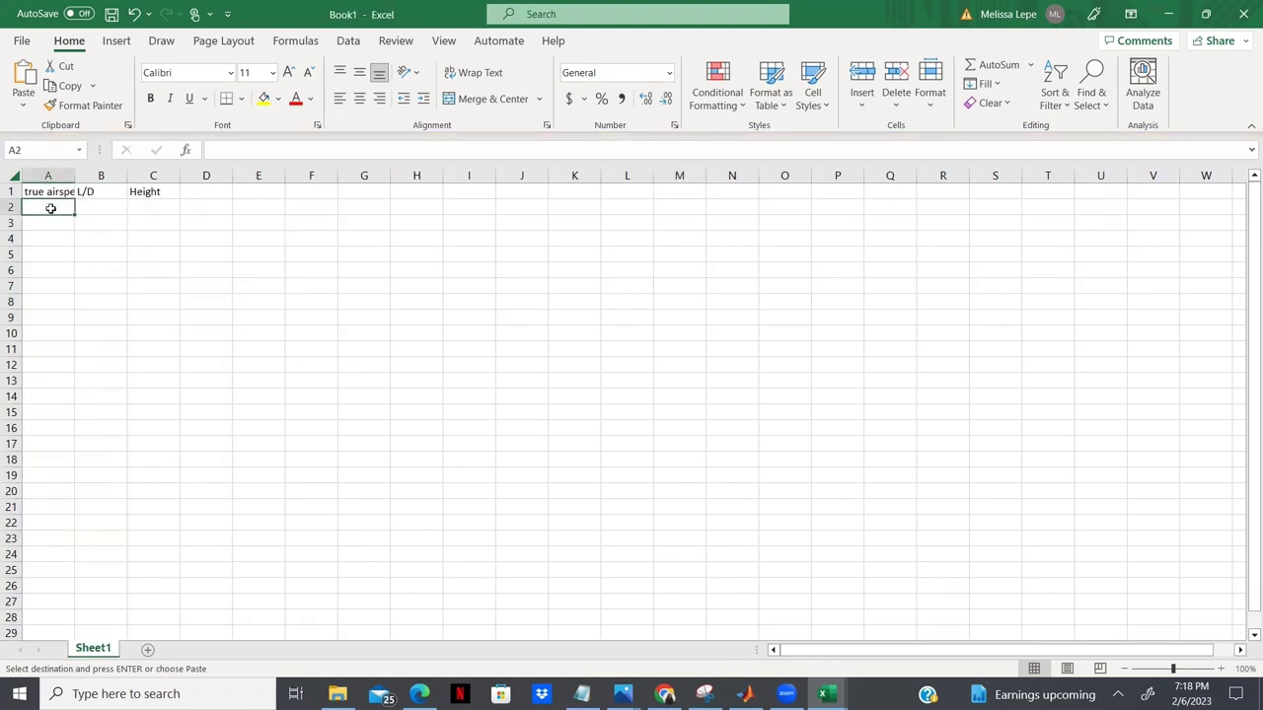
pyautogui.hotkey('ctrl', 'v')
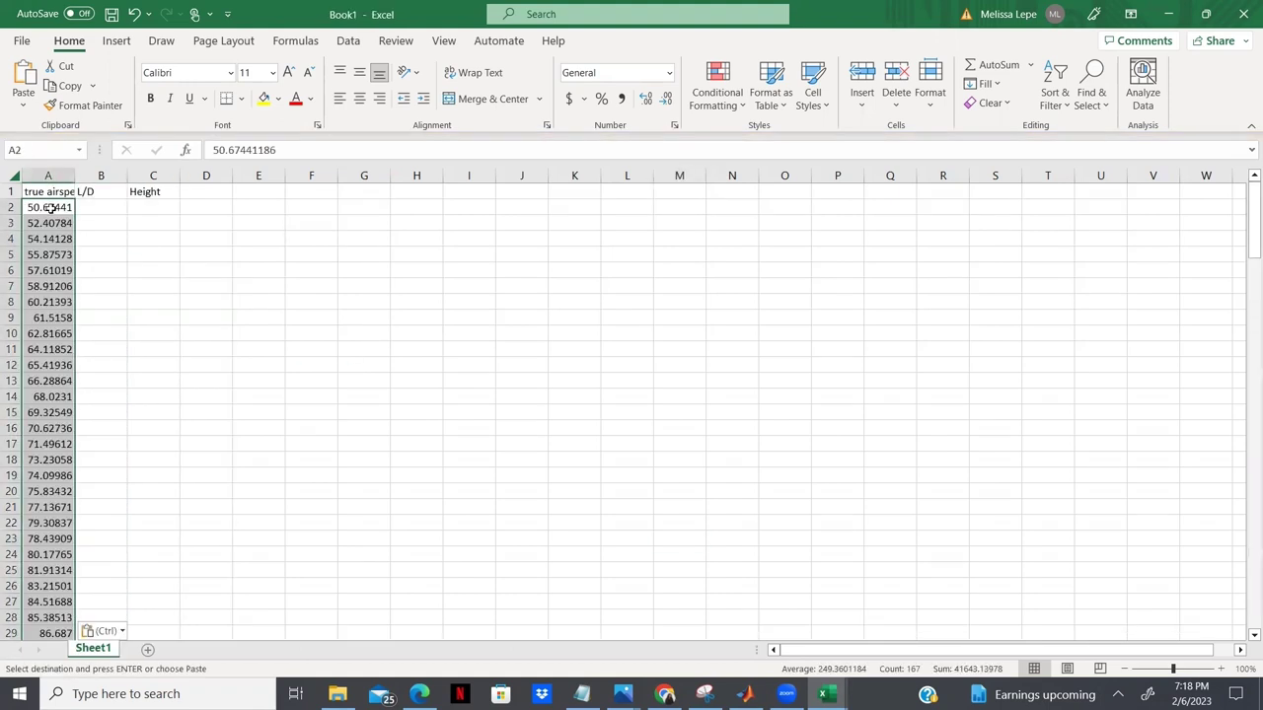
# Enter a Height of 0 in C2 and fill it down to row 168 alongside the airspeed values
pyautogui.click(157, 208)
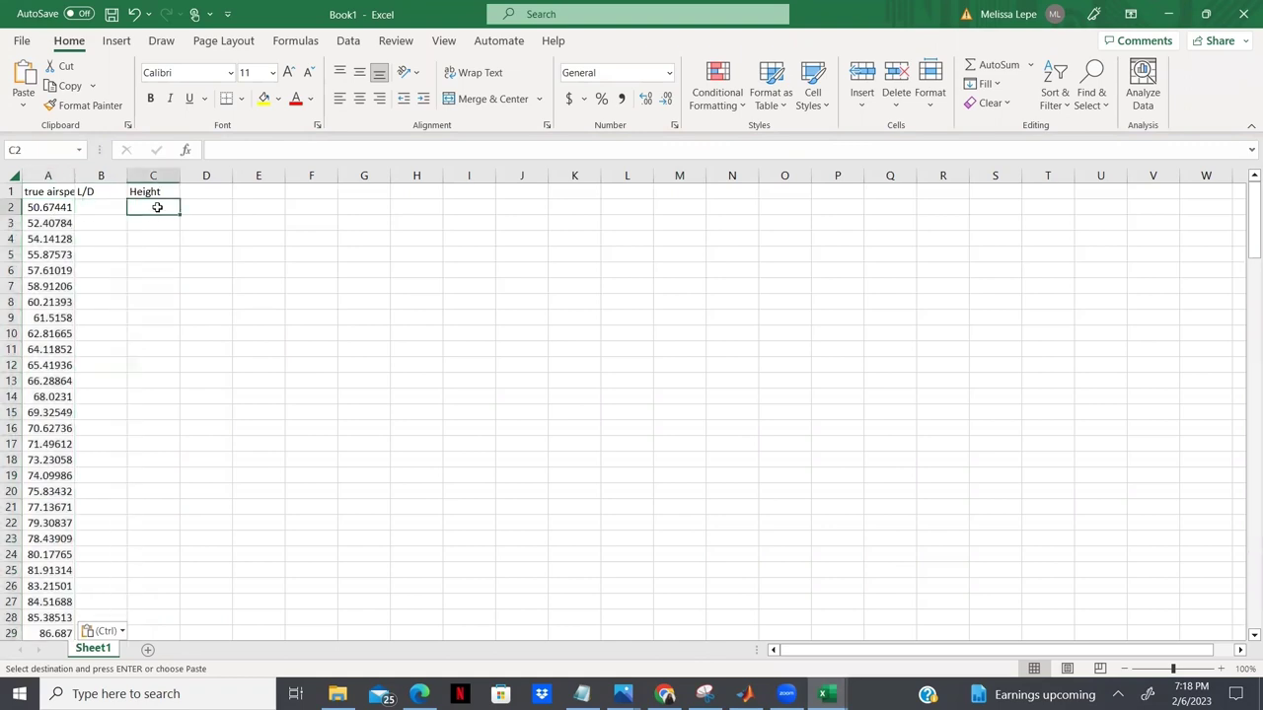
pyautogui.write('0')
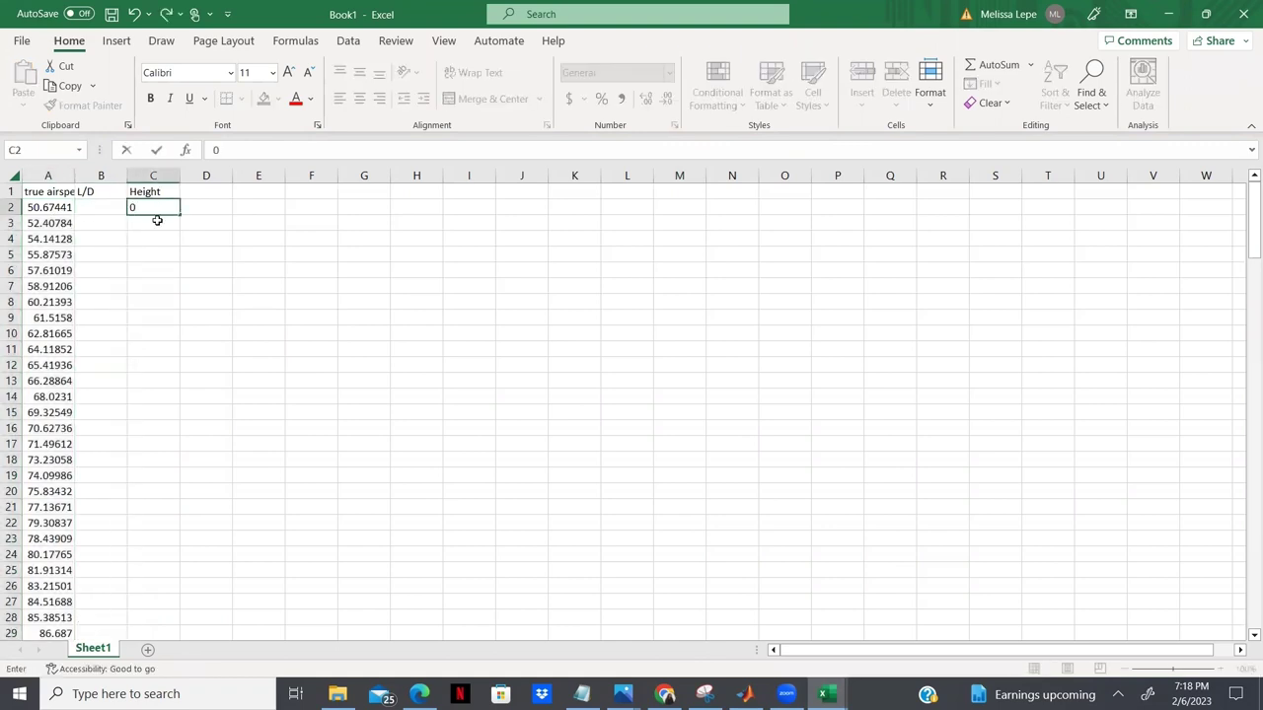
pyautogui.press('Return')
pyautogui.click(160, 206)
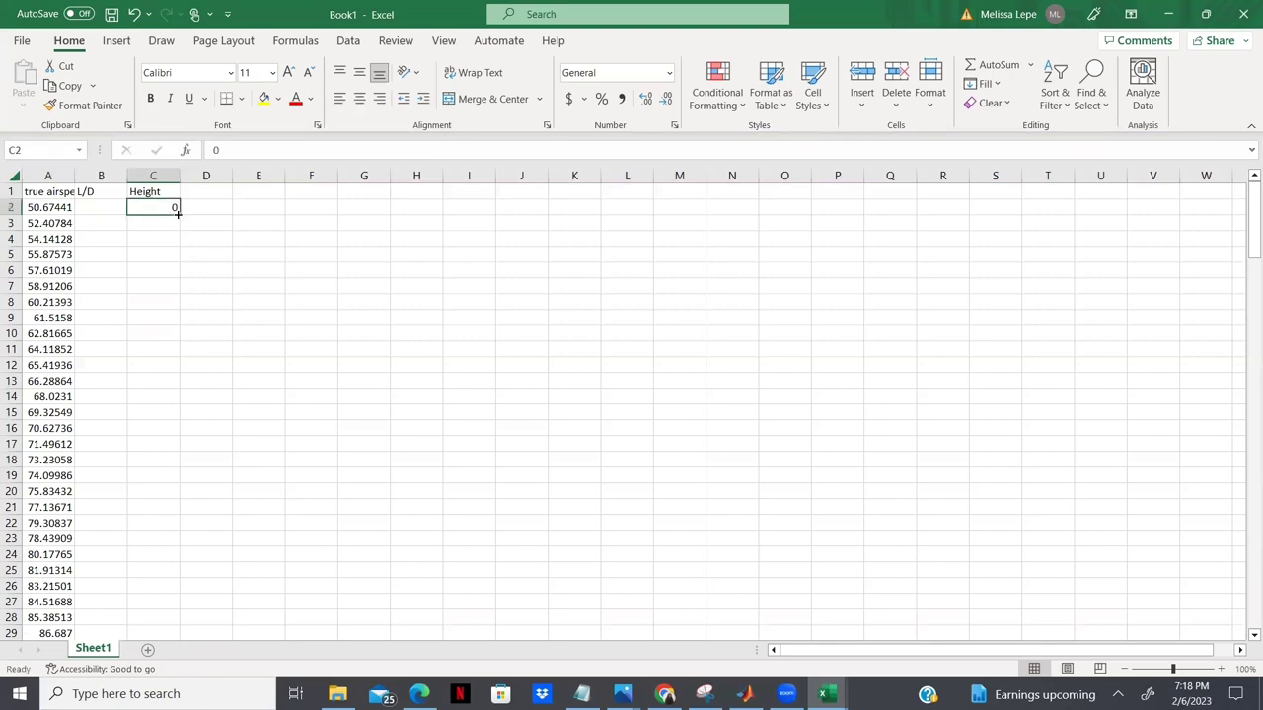
pyautogui.moveTo(179, 213); pyautogui.dragTo(150, 554)
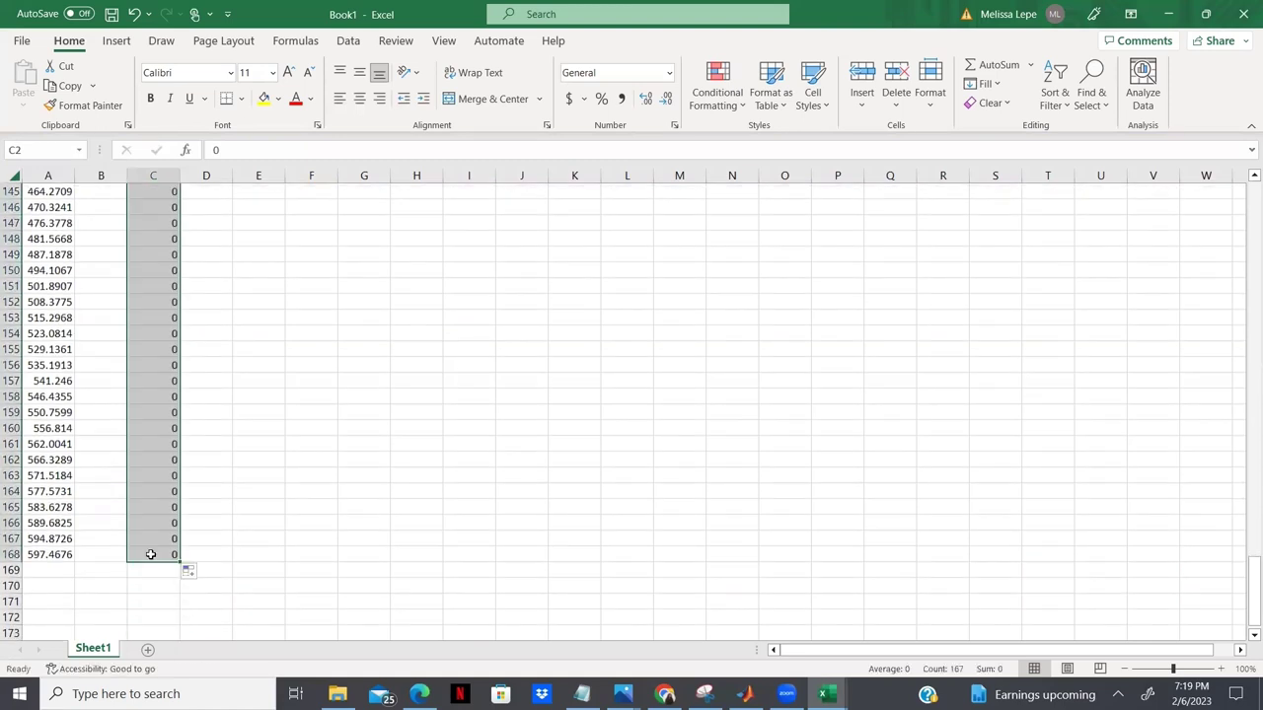
# Paste the H = 0ft Y values into the L/D column, starting at B2
pyautogui.hotkey('ctrl', 'c')
pyautogui.hotkey('ctrl', 'Home')
pyautogui.click(87, 202)
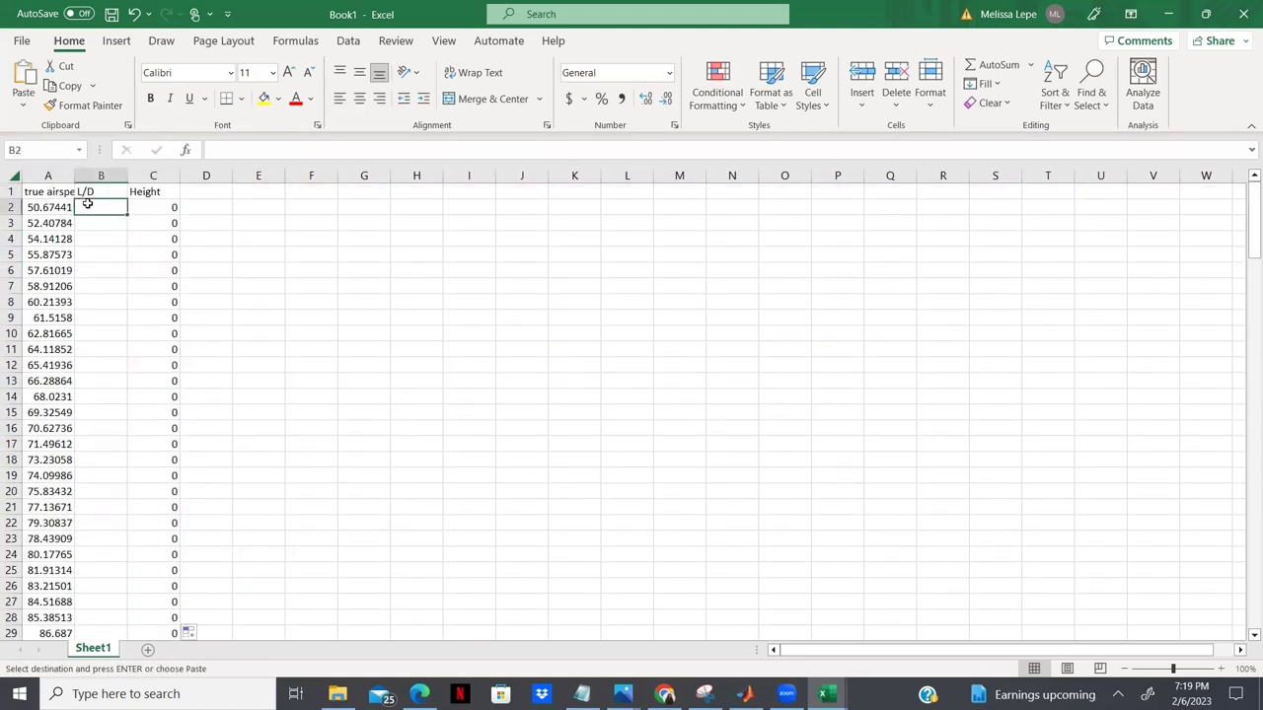
pyautogui.hotkey('ctrl', 'v')
pyautogui.click(401, 333)
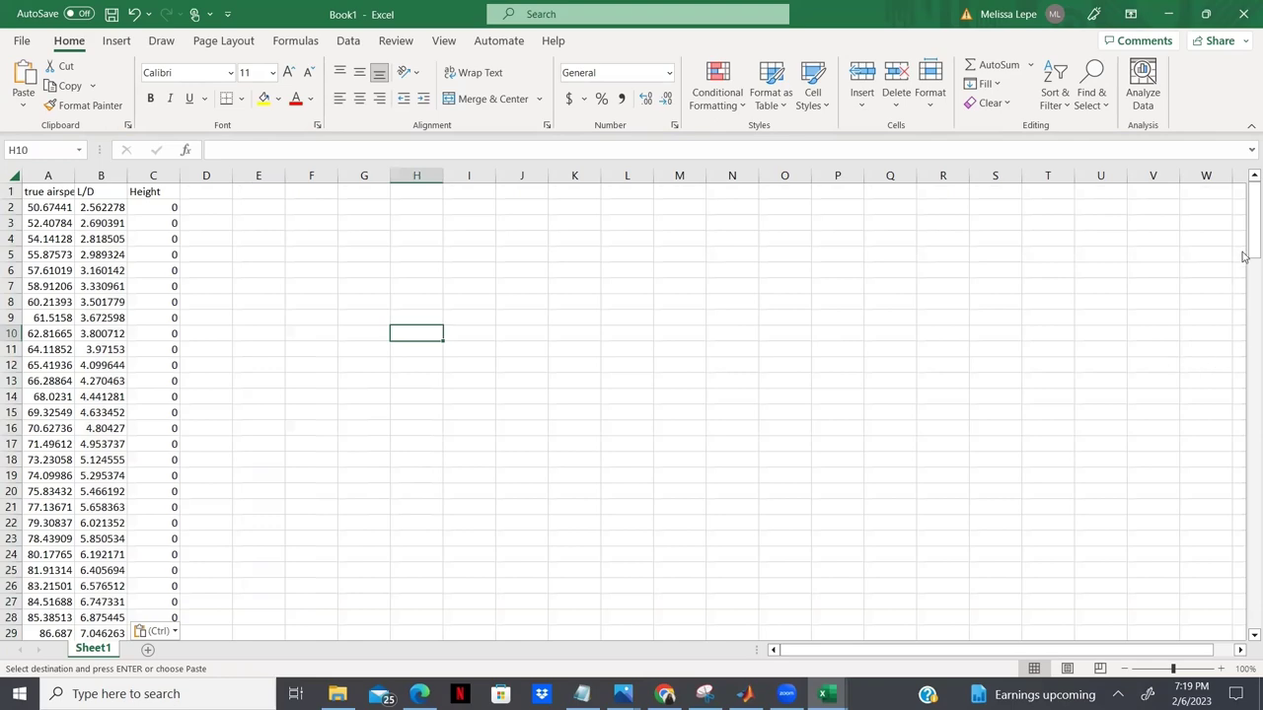
# Append the H = 15000 ft X values below the last true airspeed entry, starting at A169
pyautogui.moveTo(1249, 237); pyautogui.dragTo(1245, 681)
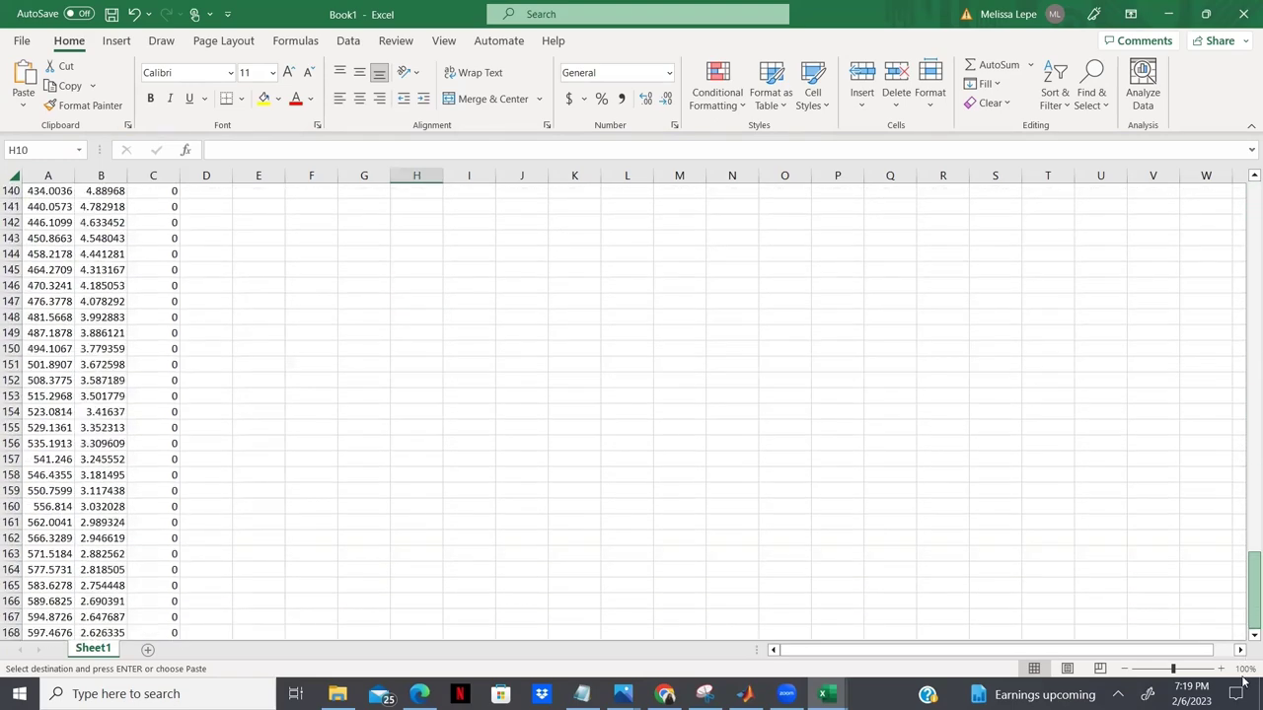
pyautogui.click(1249, 636)
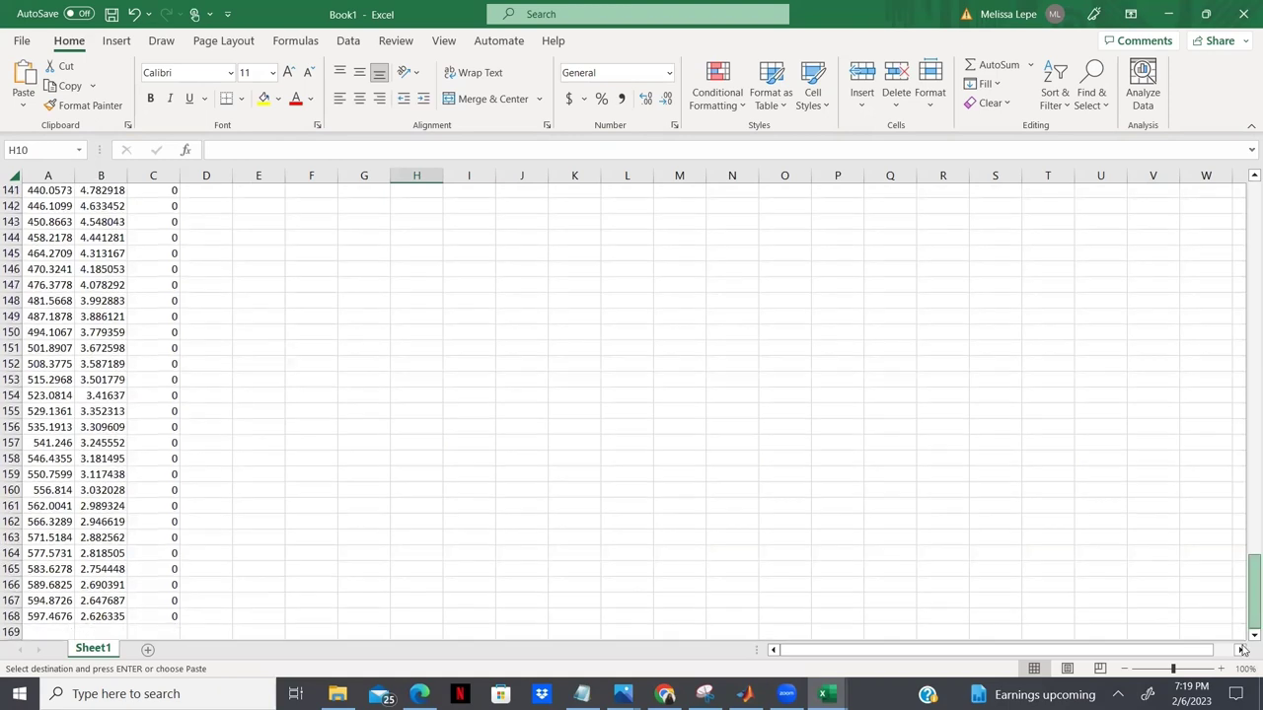
pyautogui.hotkey('ctrl', 'v')
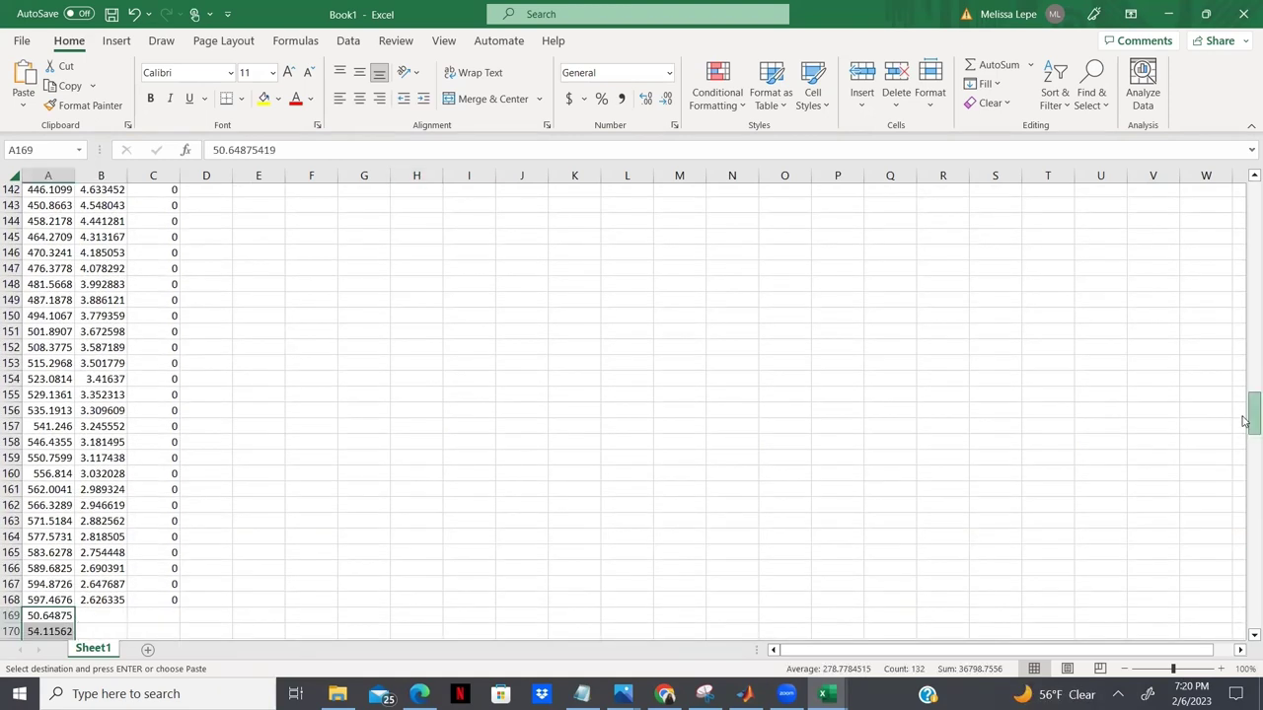
# Enter a Height of 15000 in C169 and copy it down alongside the appended airspeed values
pyautogui.scroll(-2, 1245, 414)
pyautogui.click(164, 505)
pyautogui.write('15000')
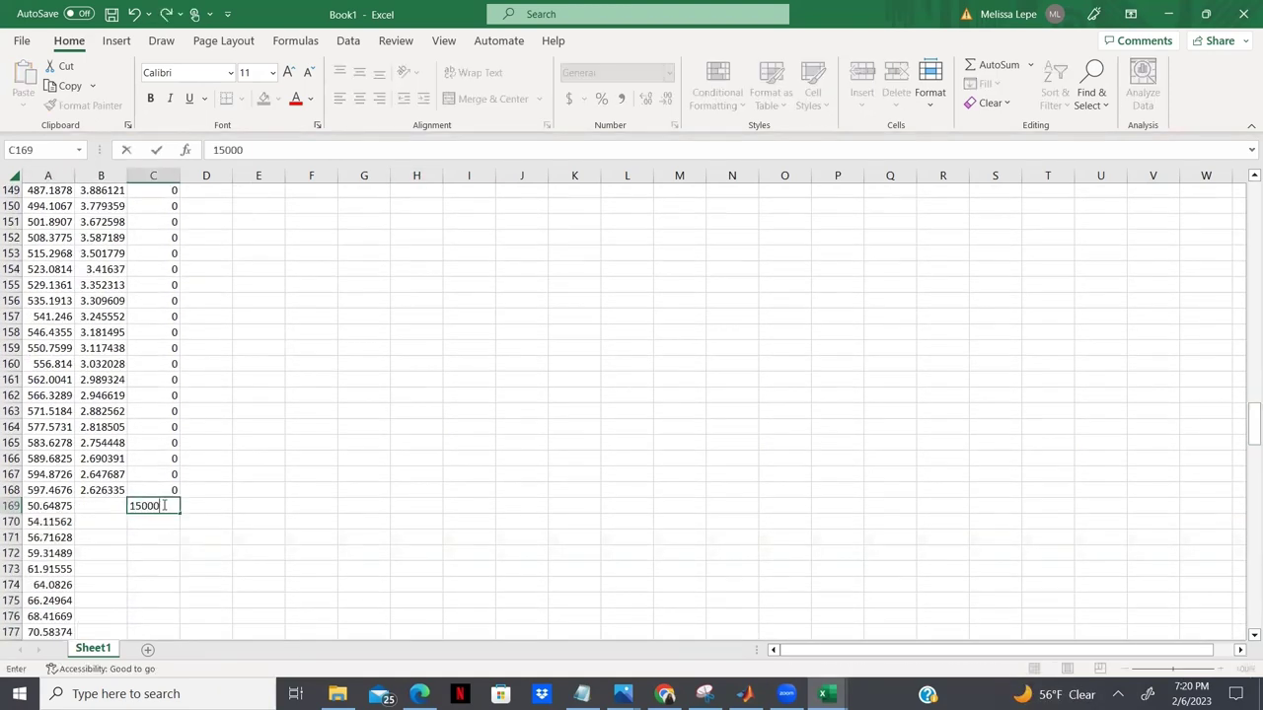
pyautogui.click(194, 507)
pyautogui.click(163, 506)
pyautogui.hotkey('ctrl', 'c')
pyautogui.hotkey('ctrl', 'v')
# Paste the H = 15000 ft Y values into the L/D column, starting at B169
pyautogui.click(100, 506)
pyautogui.hotkey('ctrl', 'shift', 'Down')
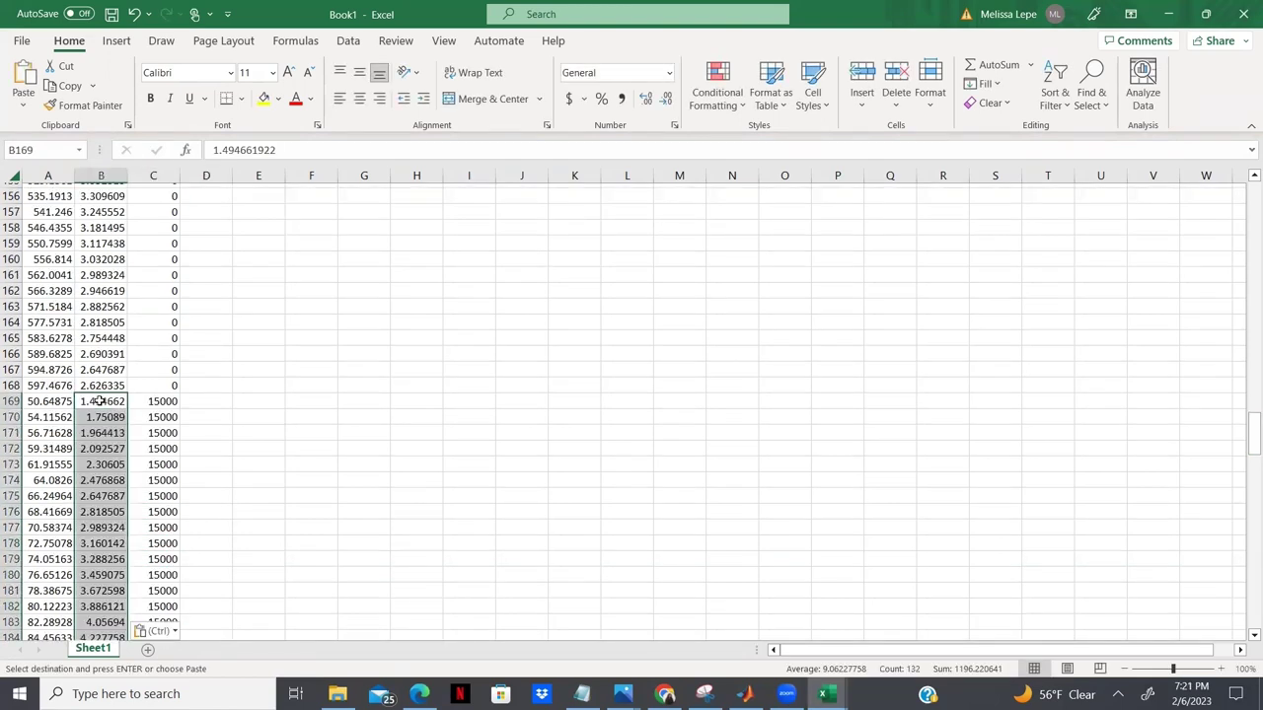
pyautogui.click(364, 451)
pyautogui.moveTo(1244, 454); pyautogui.dragTo(1245, 8)
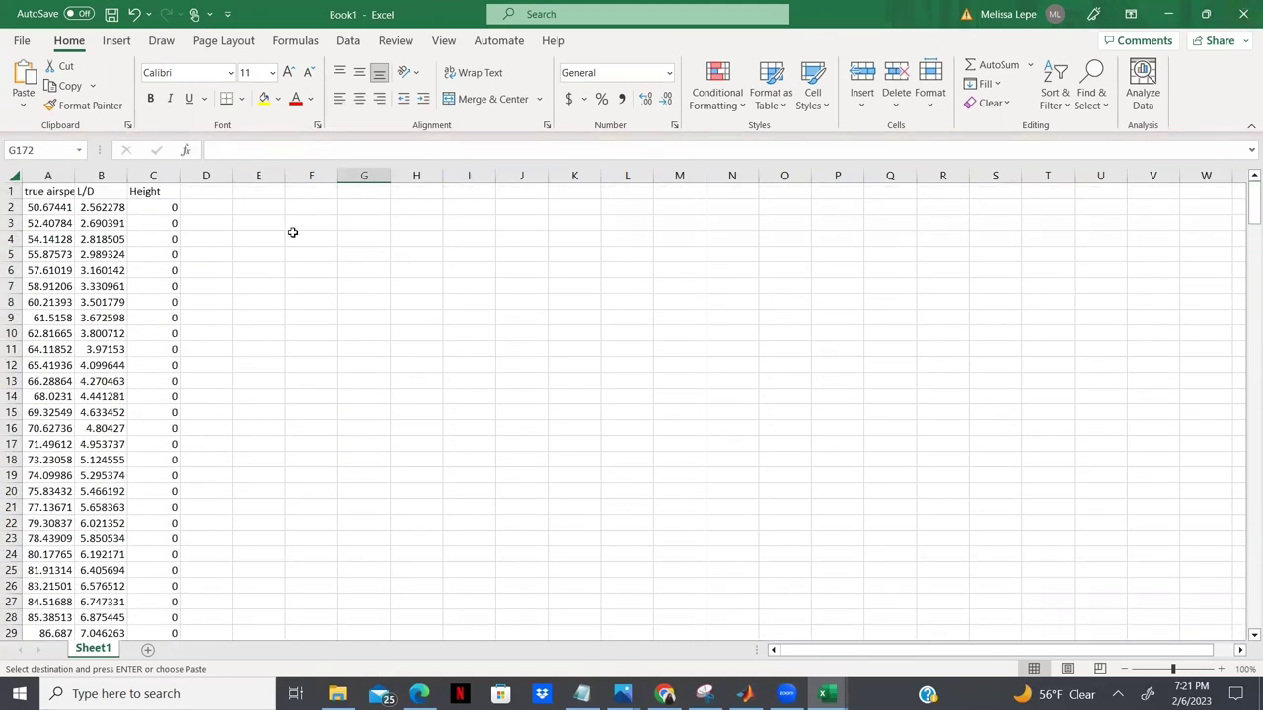
# Save Book1 as data_3D.xlsx in the Plot Digitization folder, and close both Excel workbooks after returning to MATLAB
pyautogui.click(17, 45)
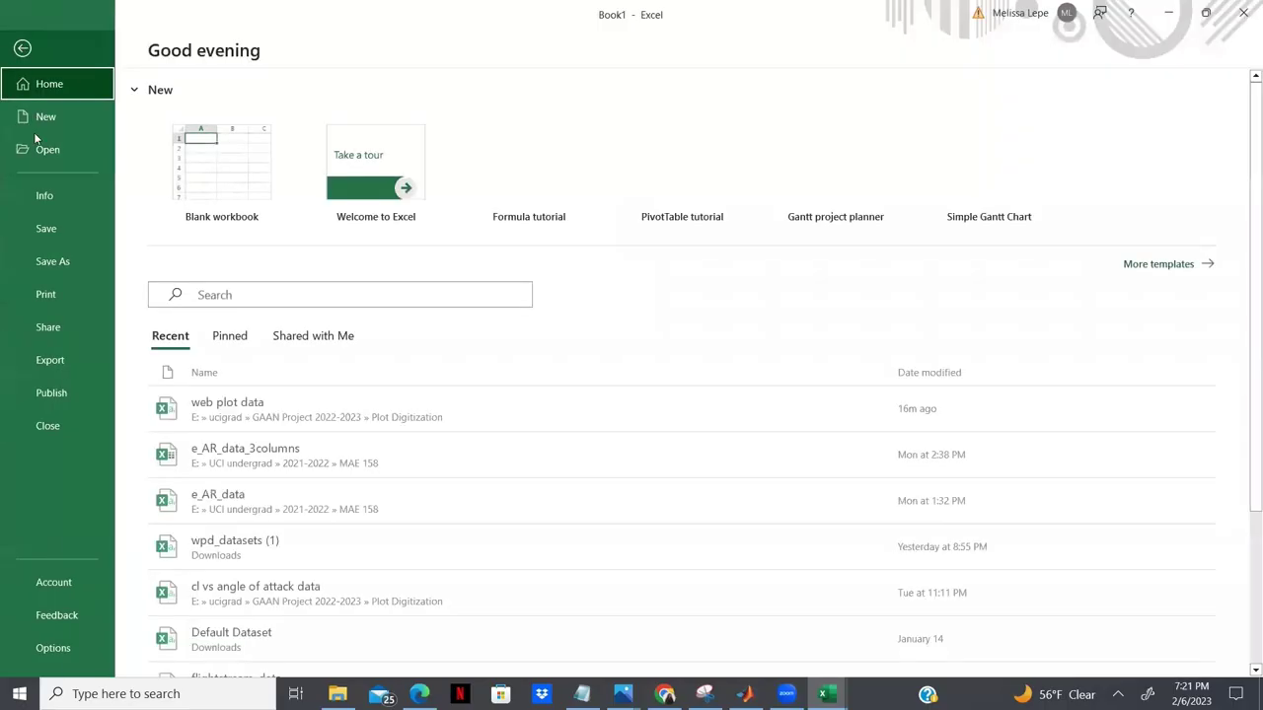
pyautogui.click(61, 267)
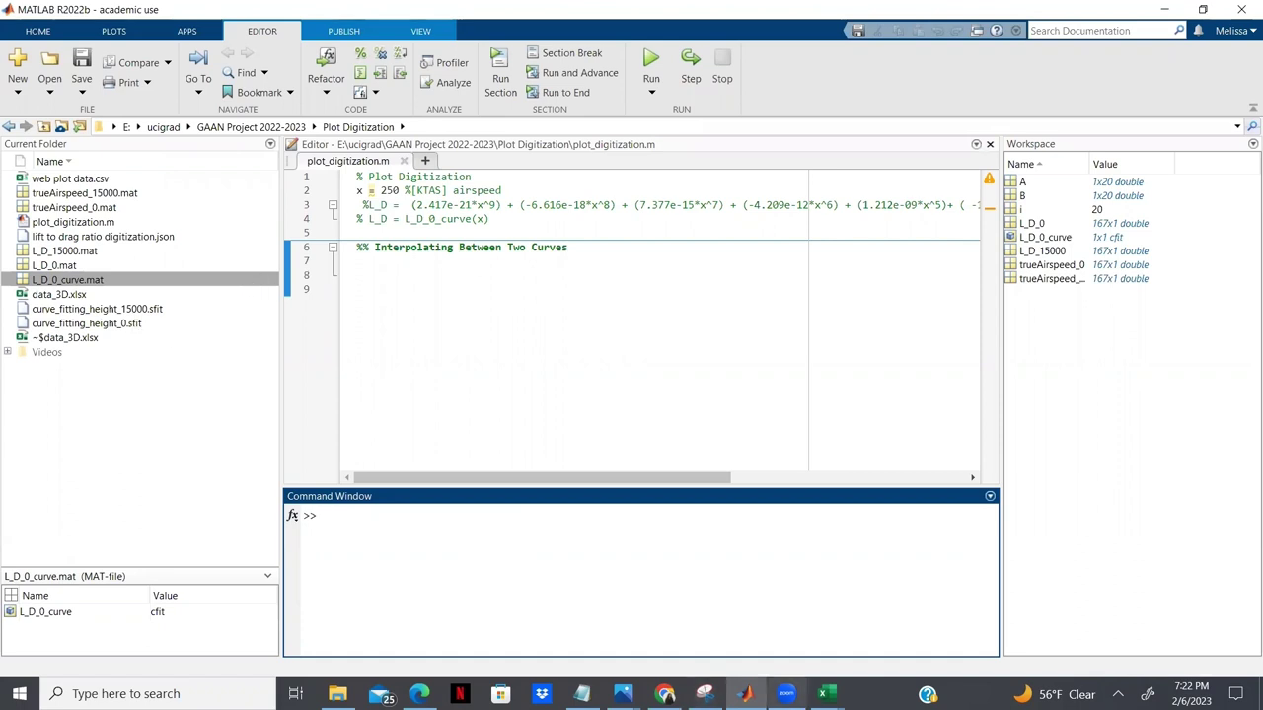
pyautogui.moveTo(825, 694)
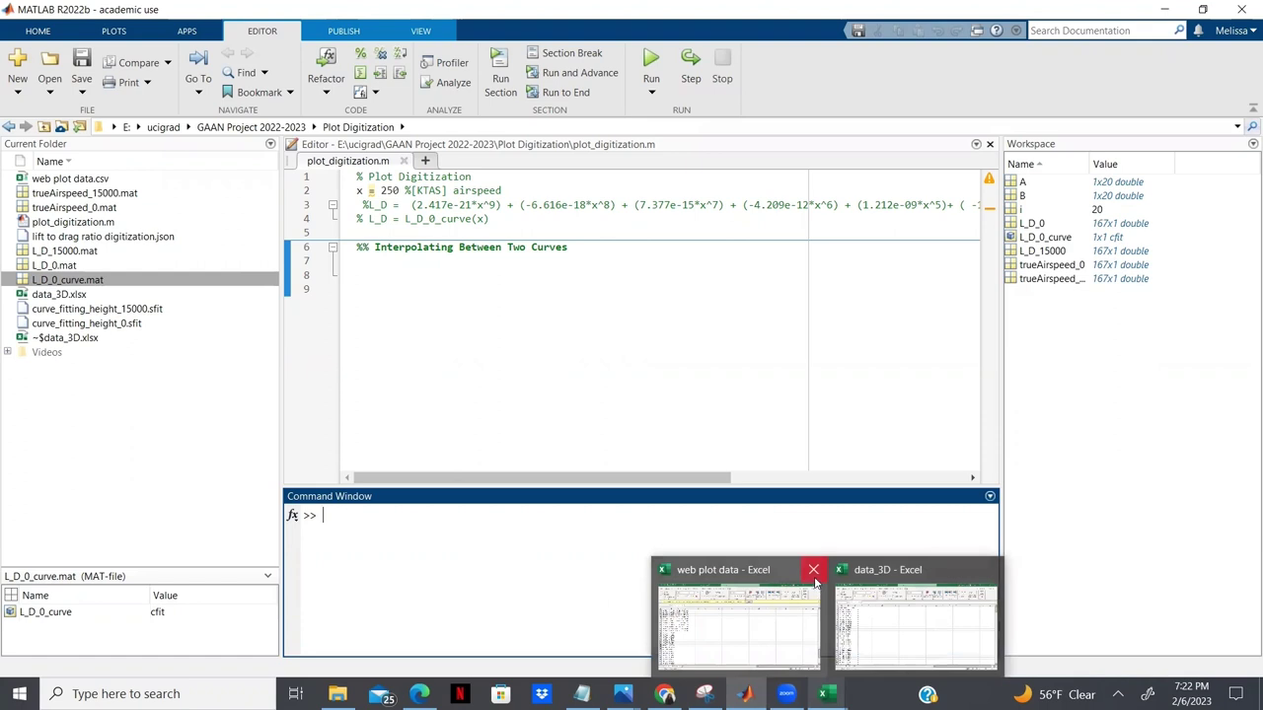
pyautogui.click(813, 569)
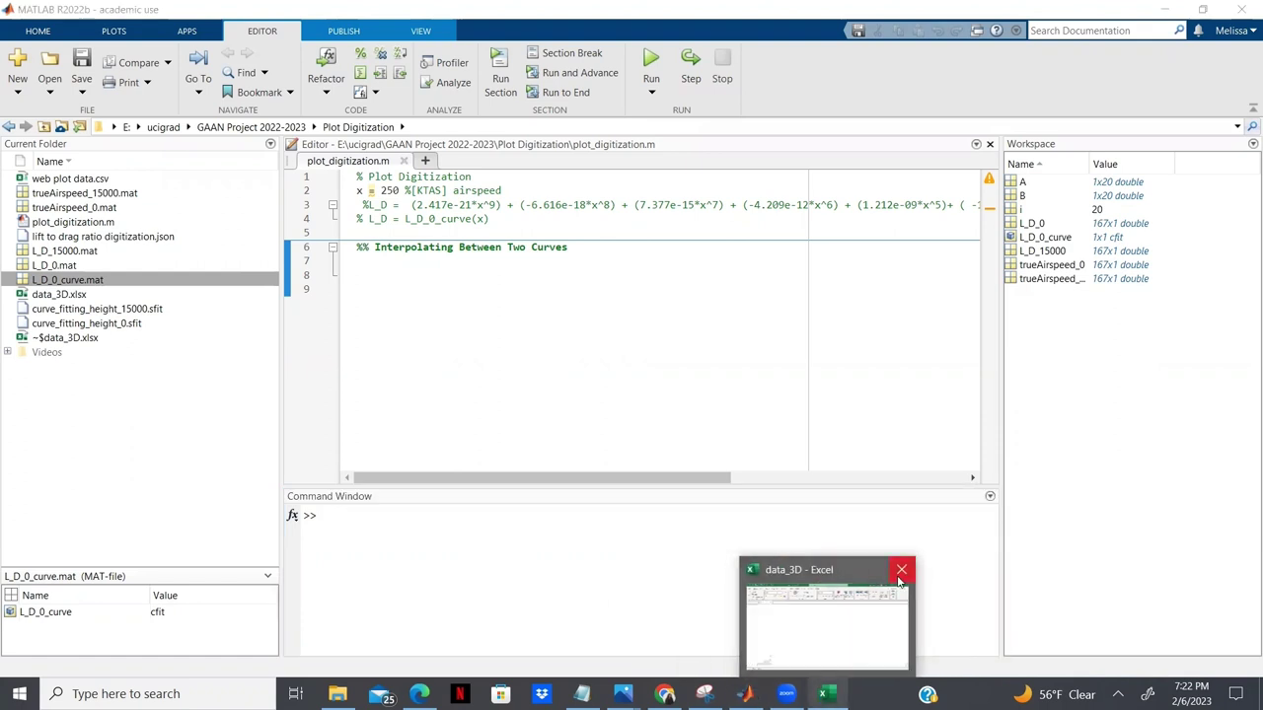
pyautogui.click(901, 572)
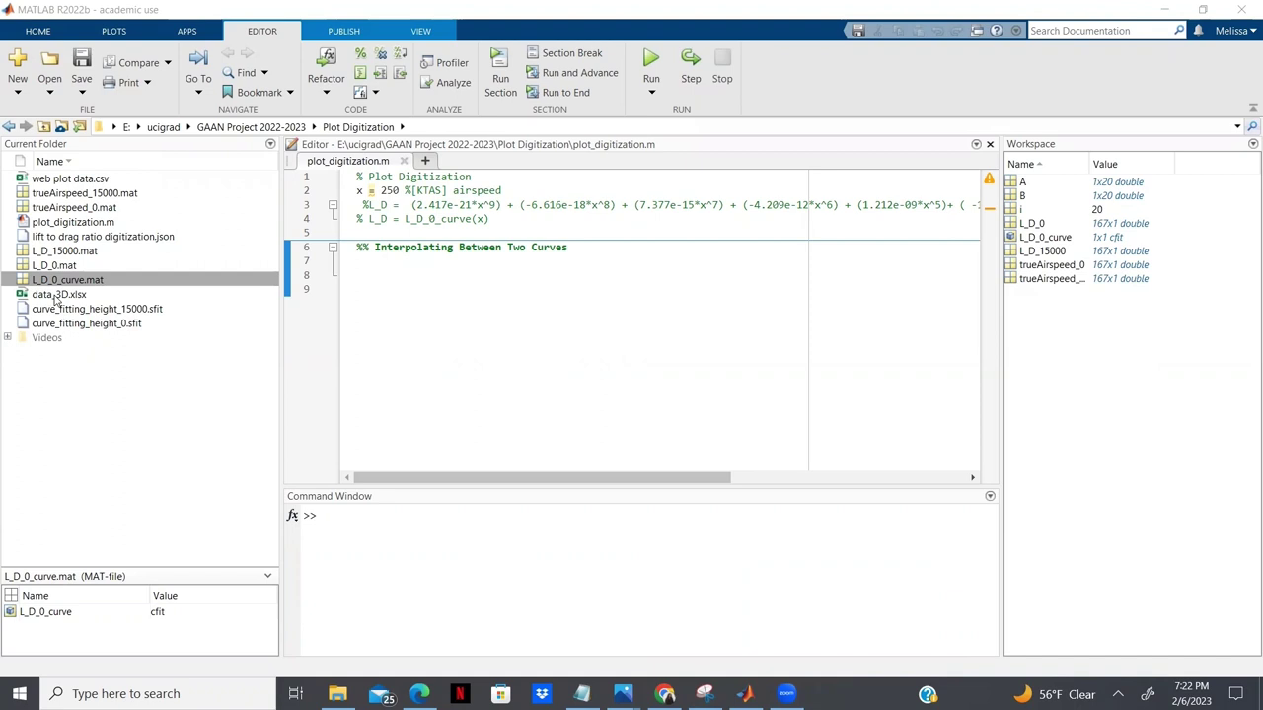
# Open data_3D from the Plot Digitization folder for data import
pyautogui.click(79, 323)
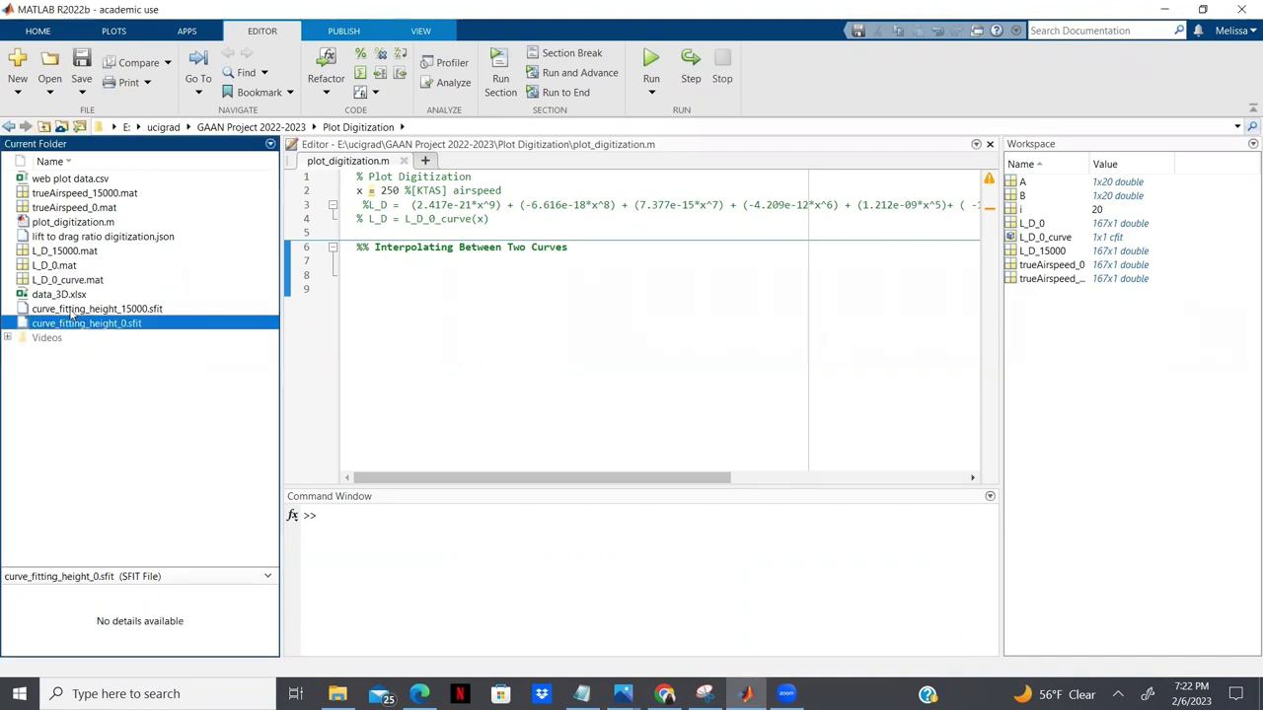
pyautogui.click(57, 295)
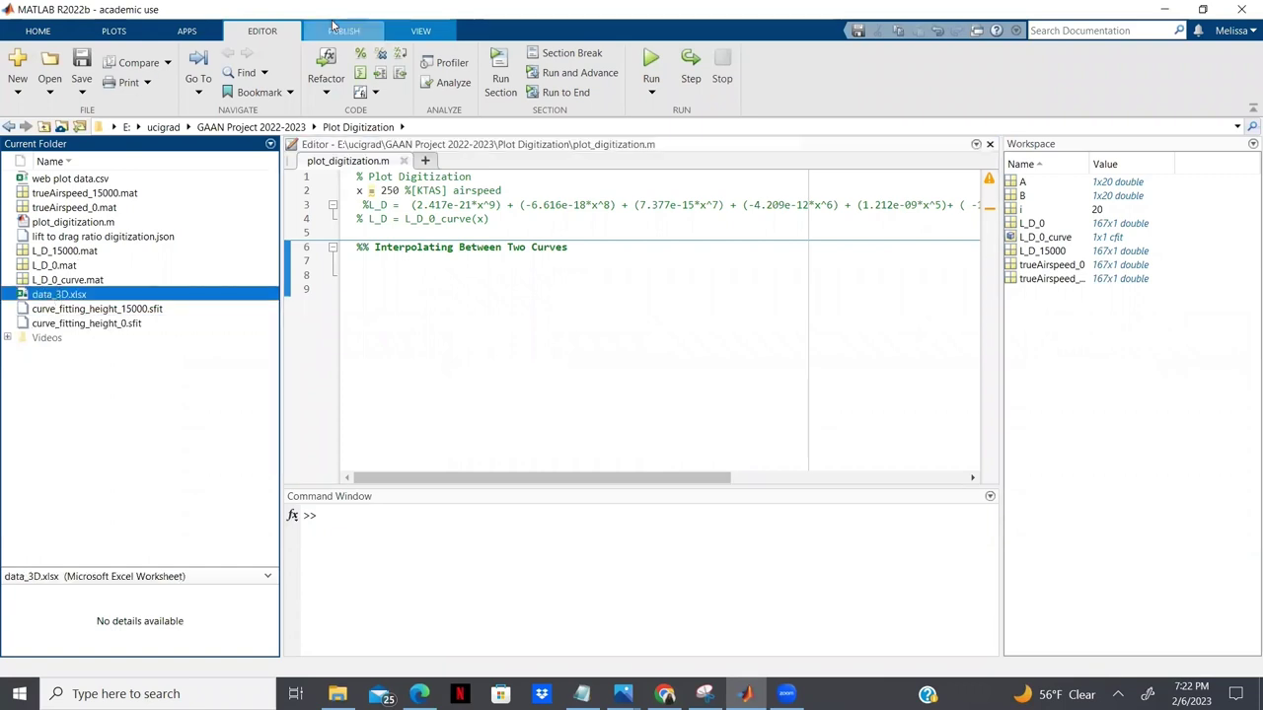
pyautogui.click(38, 33)
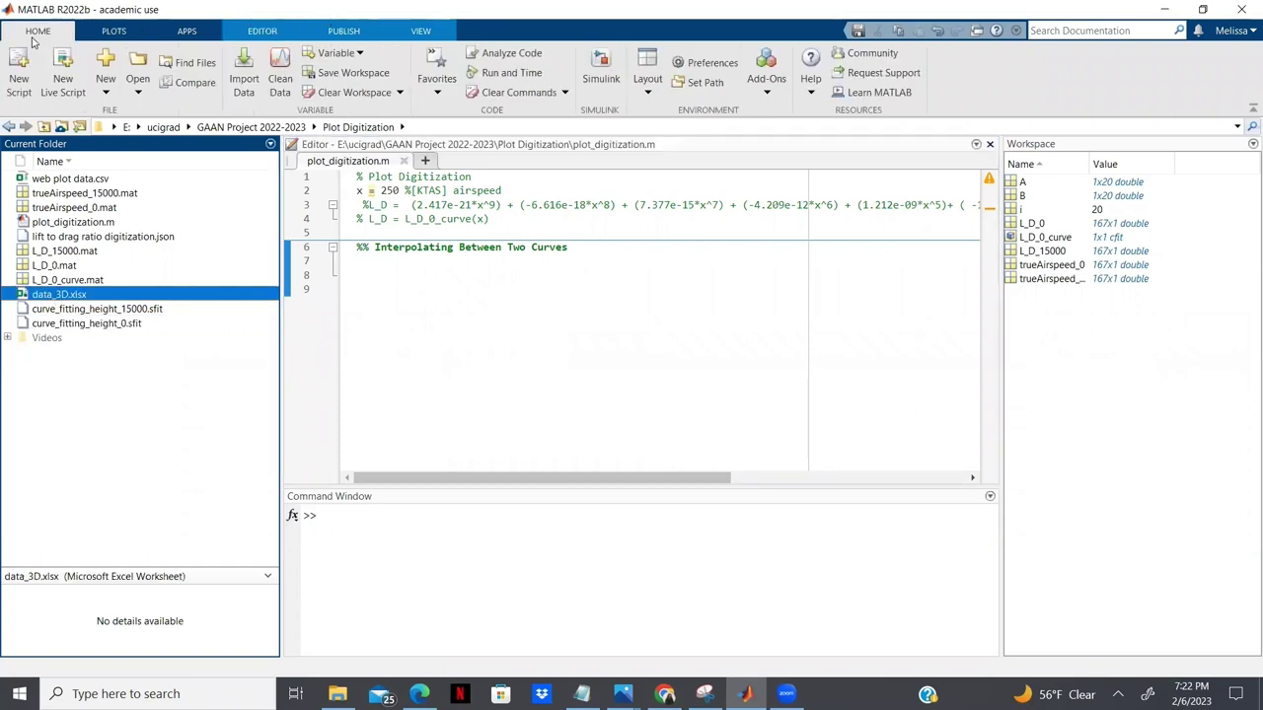
pyautogui.click(243, 89)
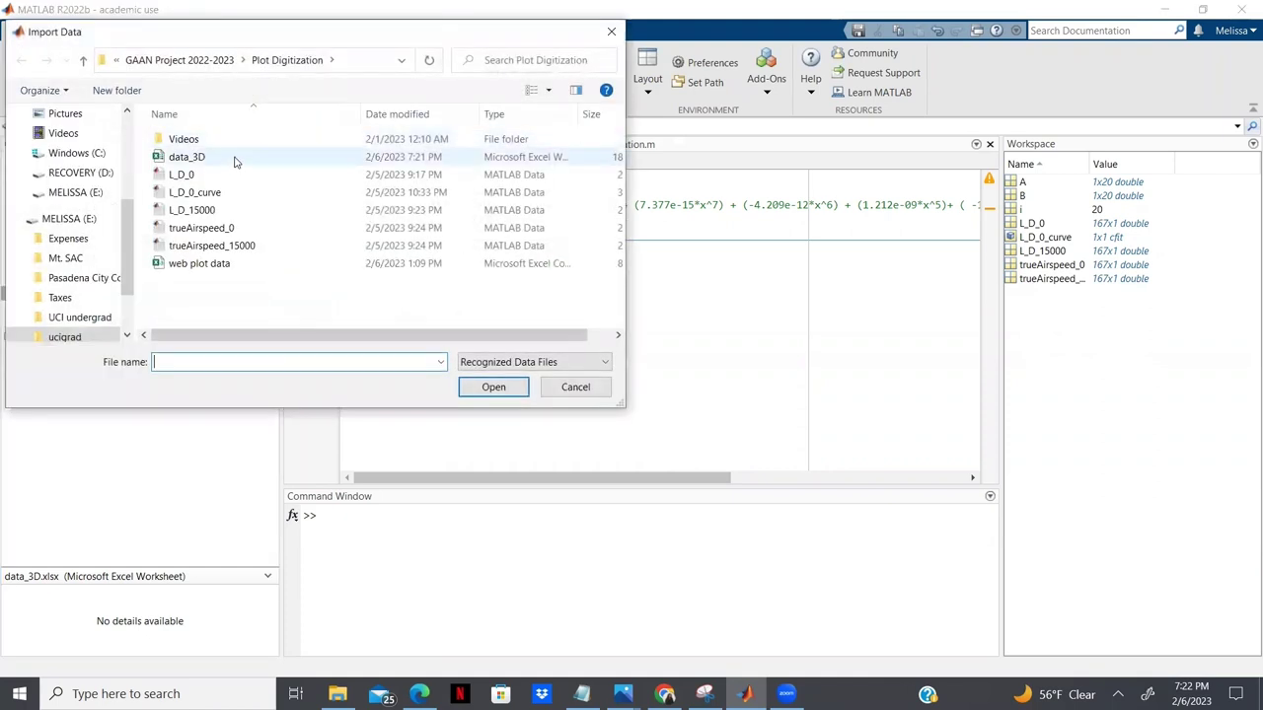
pyautogui.click(237, 158)
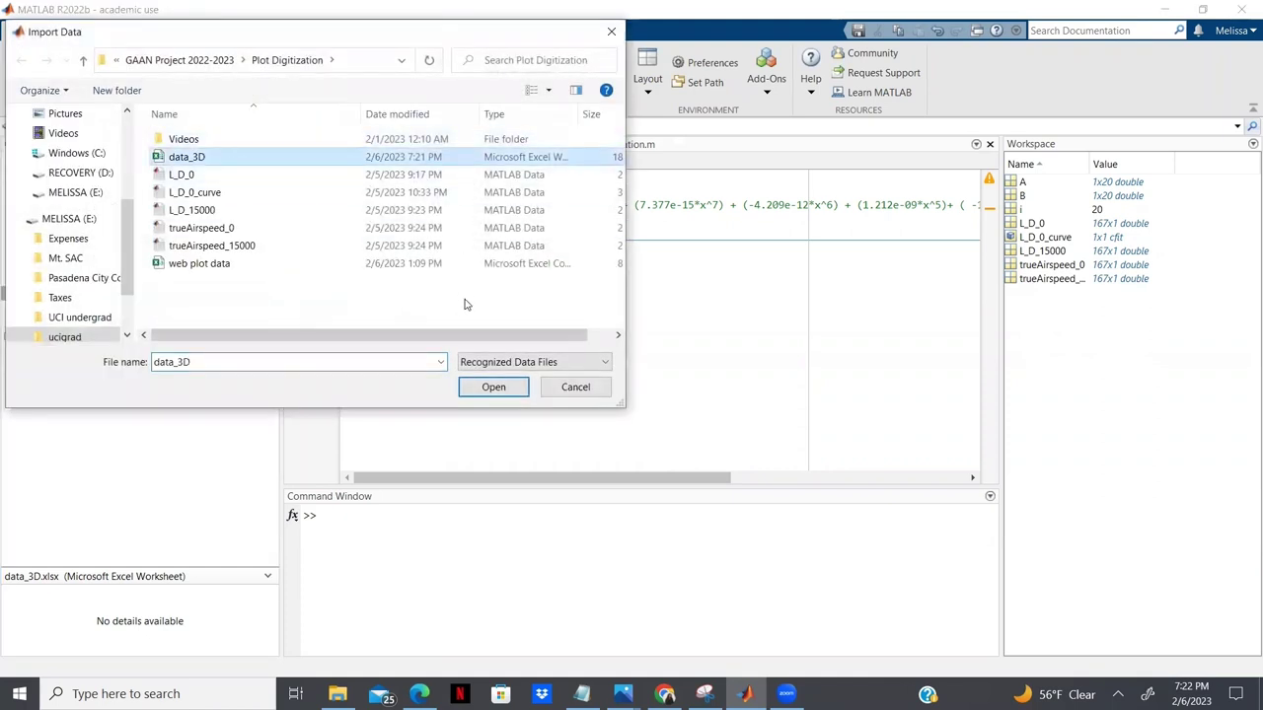
pyautogui.click(494, 387)
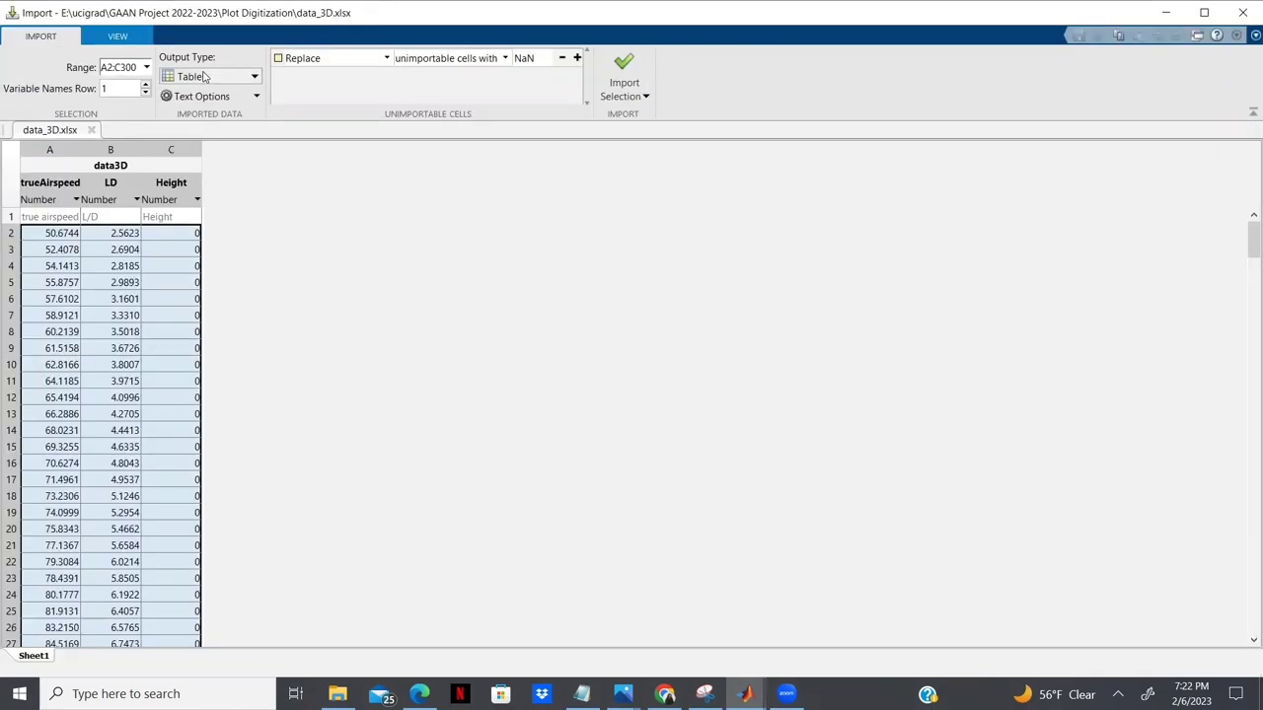
# Import the trueAirspeed, LD and Height data as column vectors and return to the main MATLAB window
pyautogui.click(204, 76)
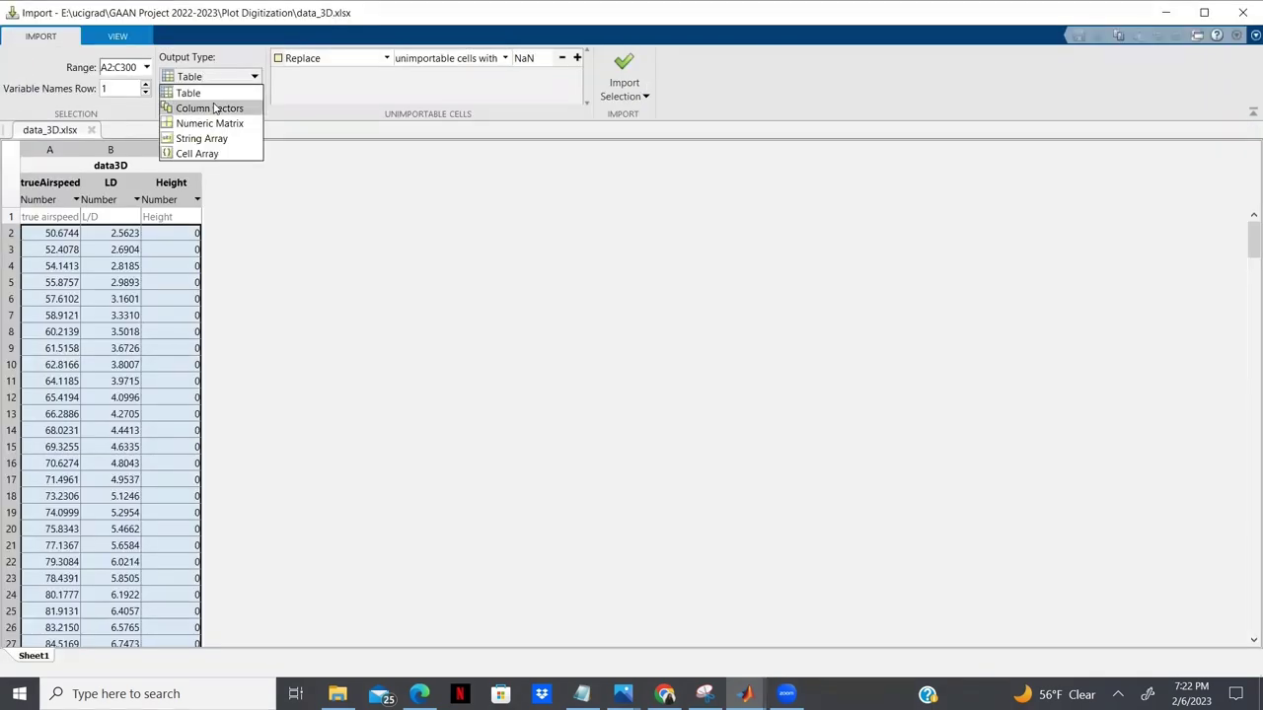
pyautogui.click(216, 108)
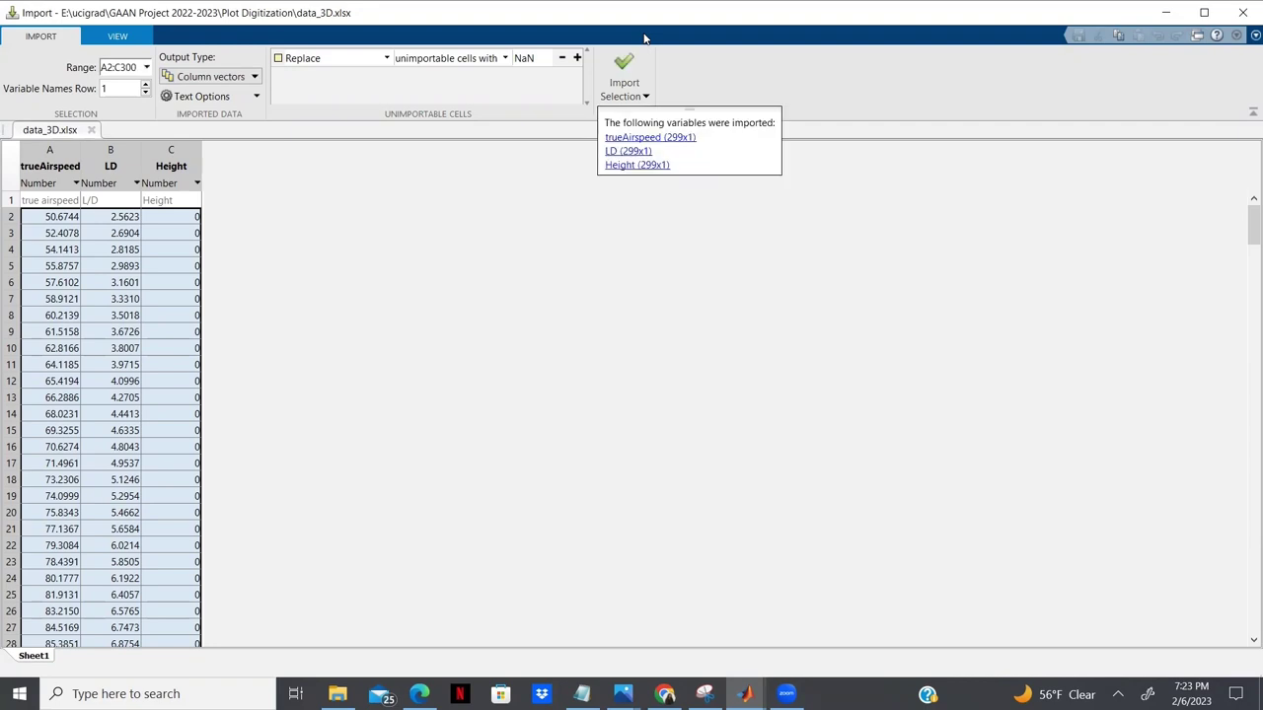
pyautogui.click(643, 140)
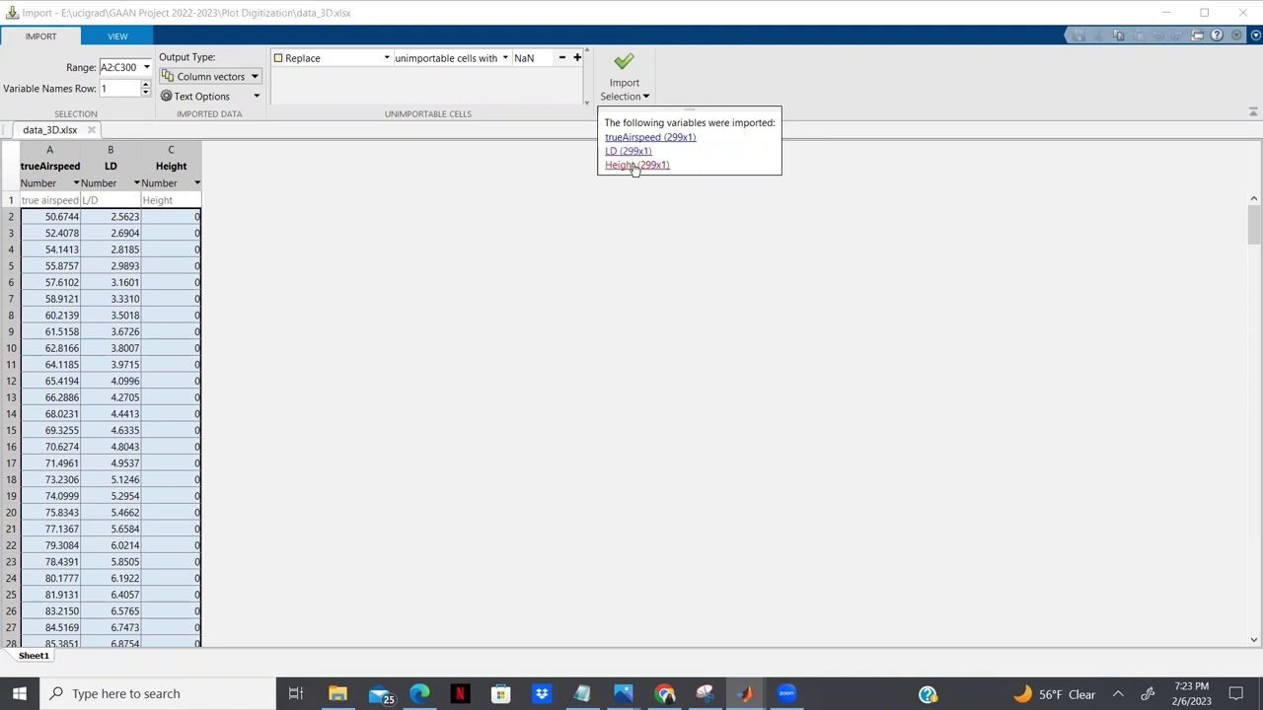
pyautogui.hotkey('alt', 'Tab')
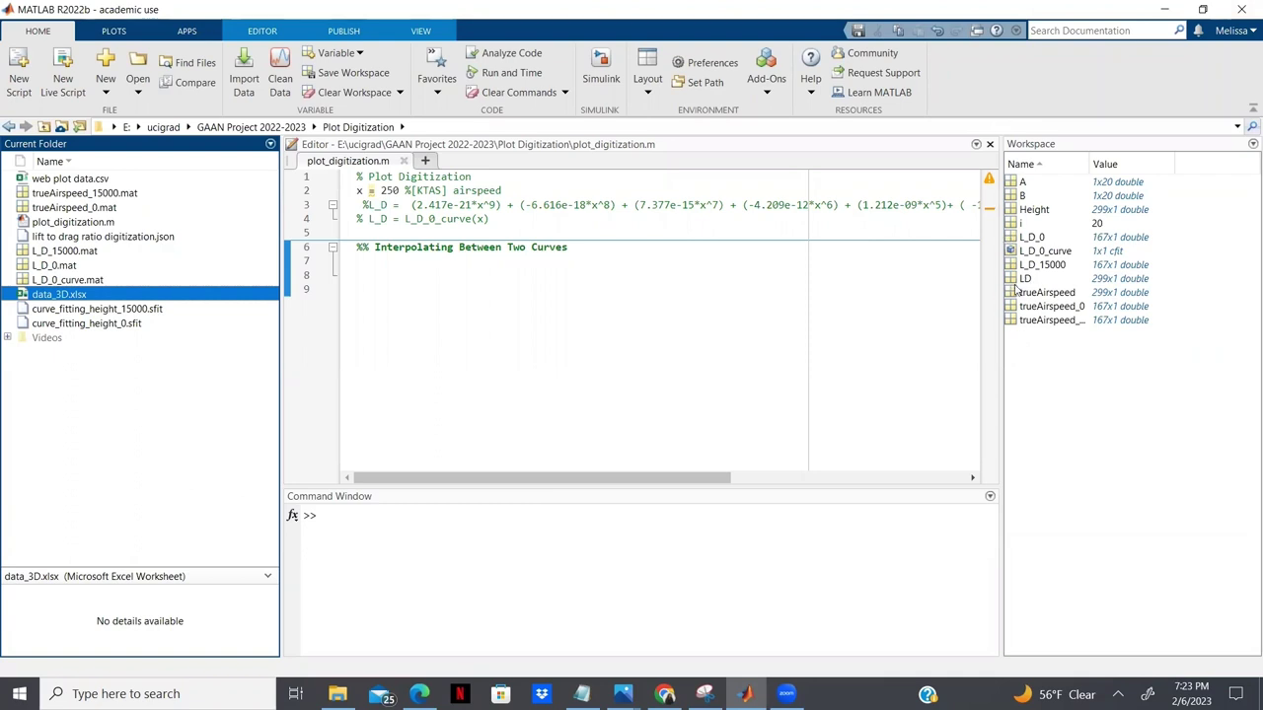
# Save the trueAirspeed workspace variable as trueAirspeed.mat in the Plot Digitization folder
pyautogui.rightClick(1049, 299)
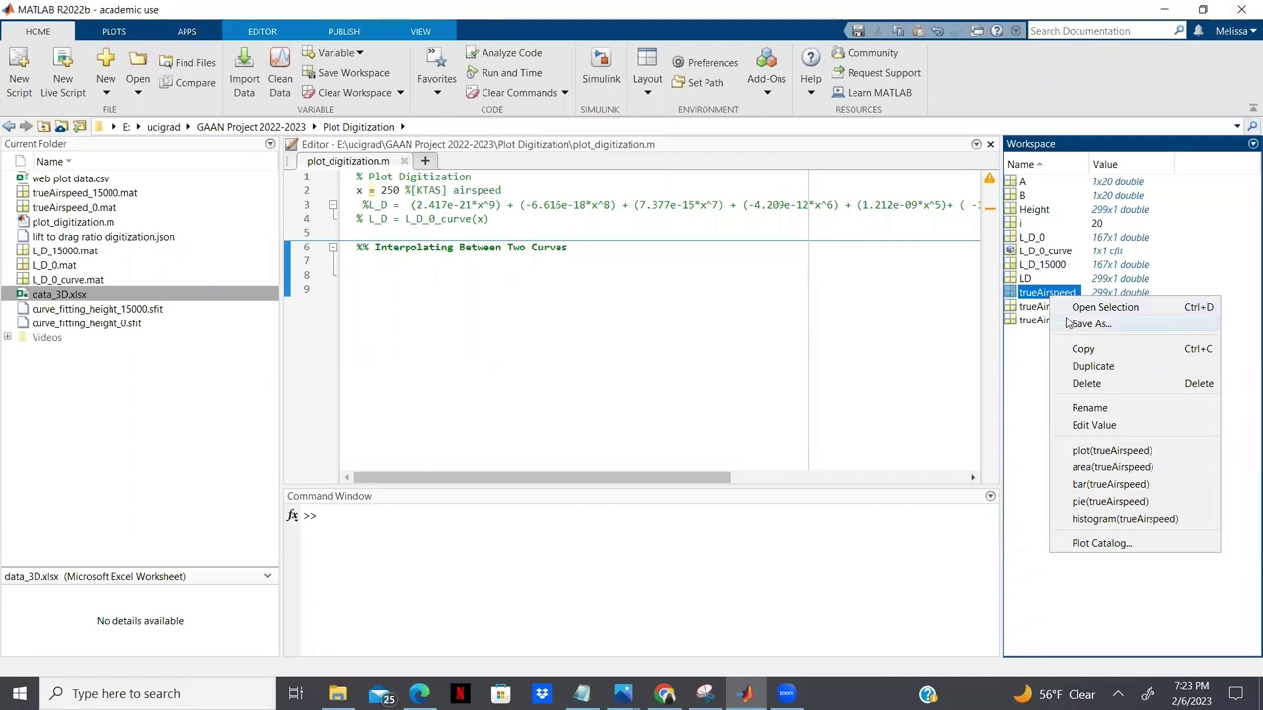
pyautogui.click(1075, 324)
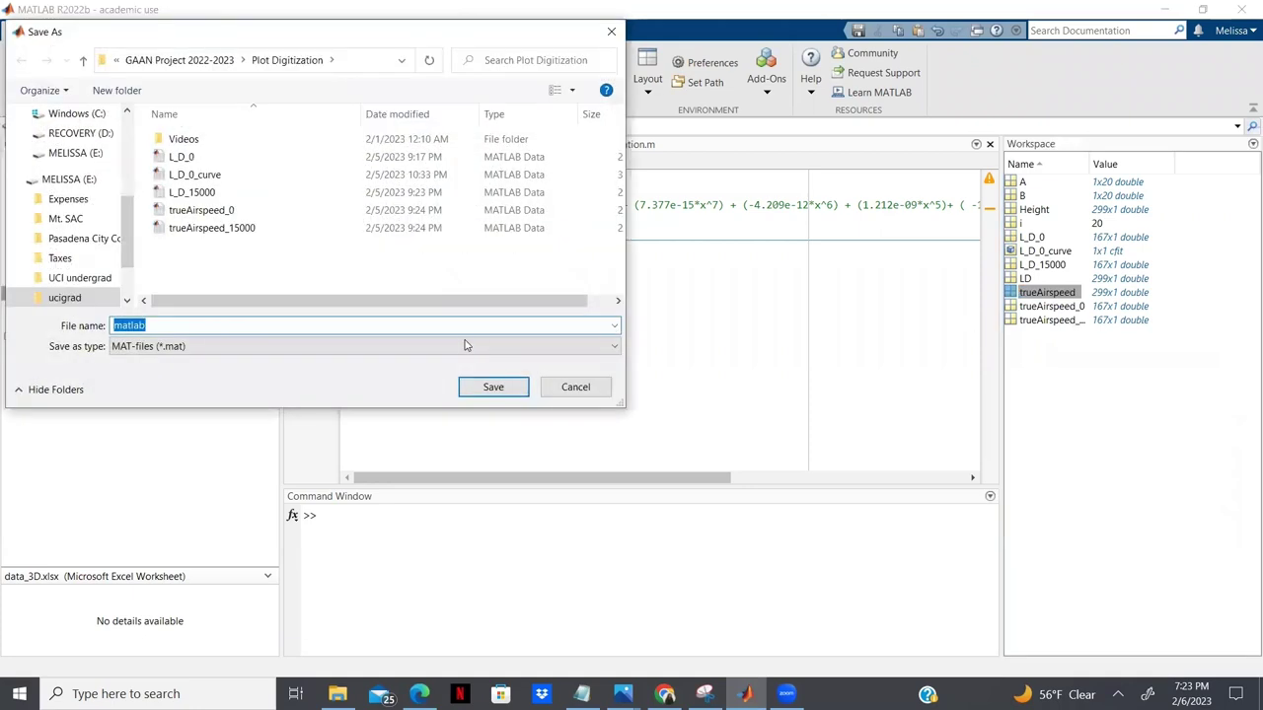
pyautogui.write('tr')
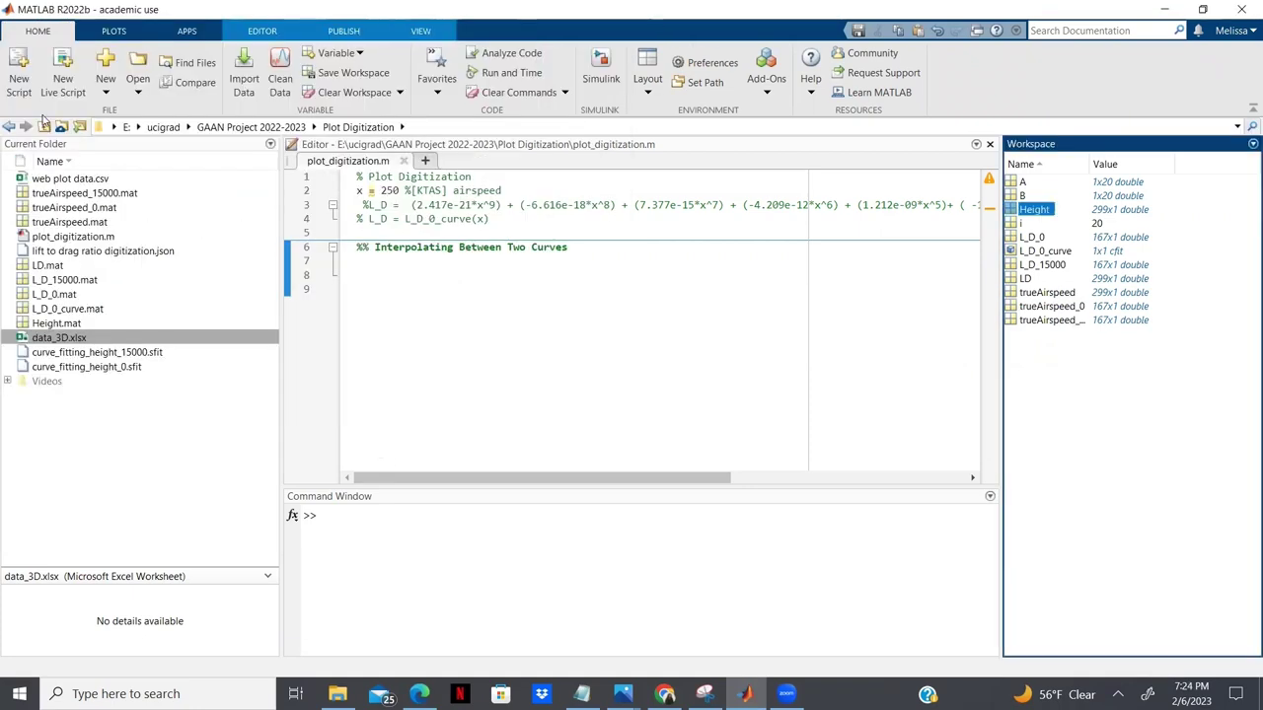
# Set up a fit named L_D in Curve Fitter with trueAirspeed as its X data
pyautogui.click(194, 30)
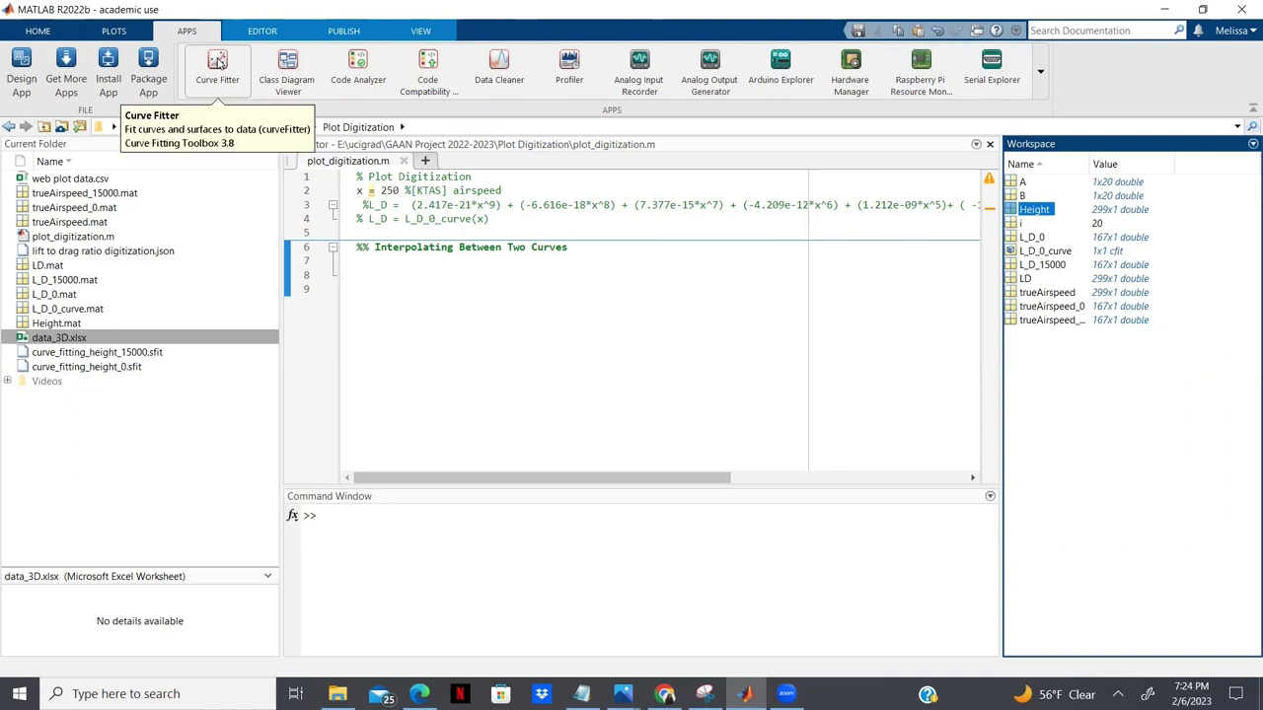
pyautogui.click(217, 63)
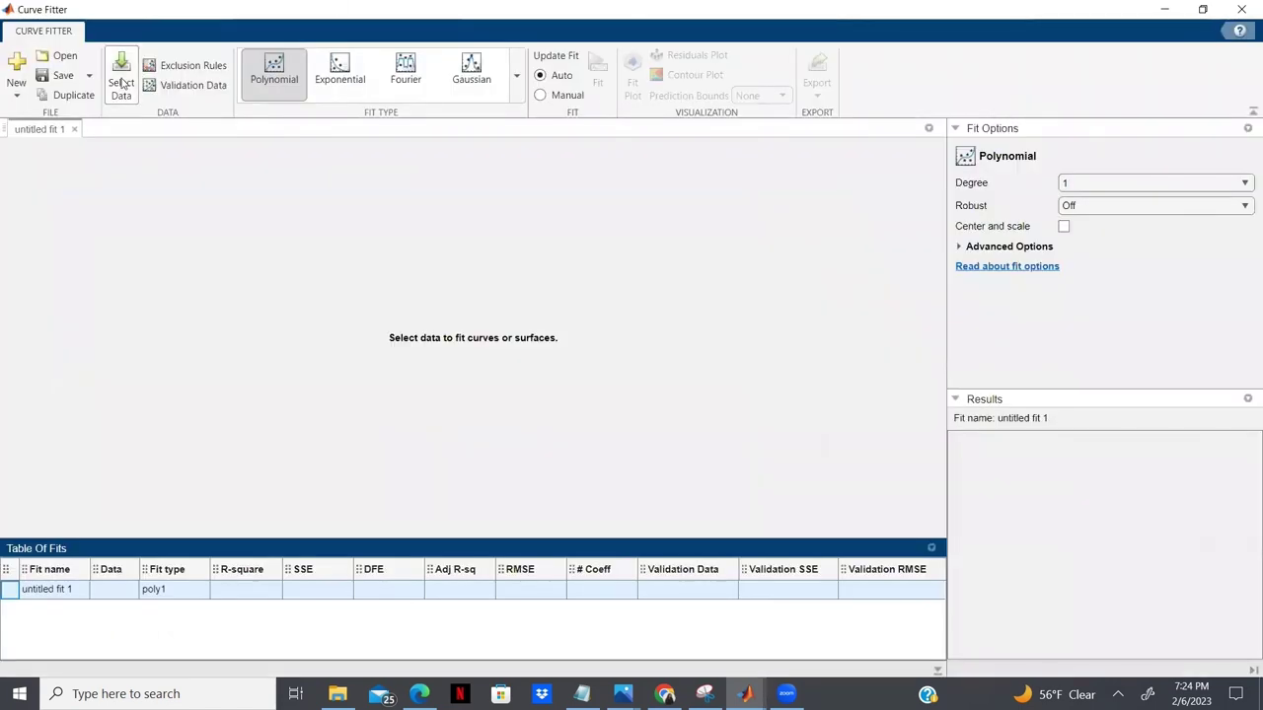
pyautogui.click(121, 83)
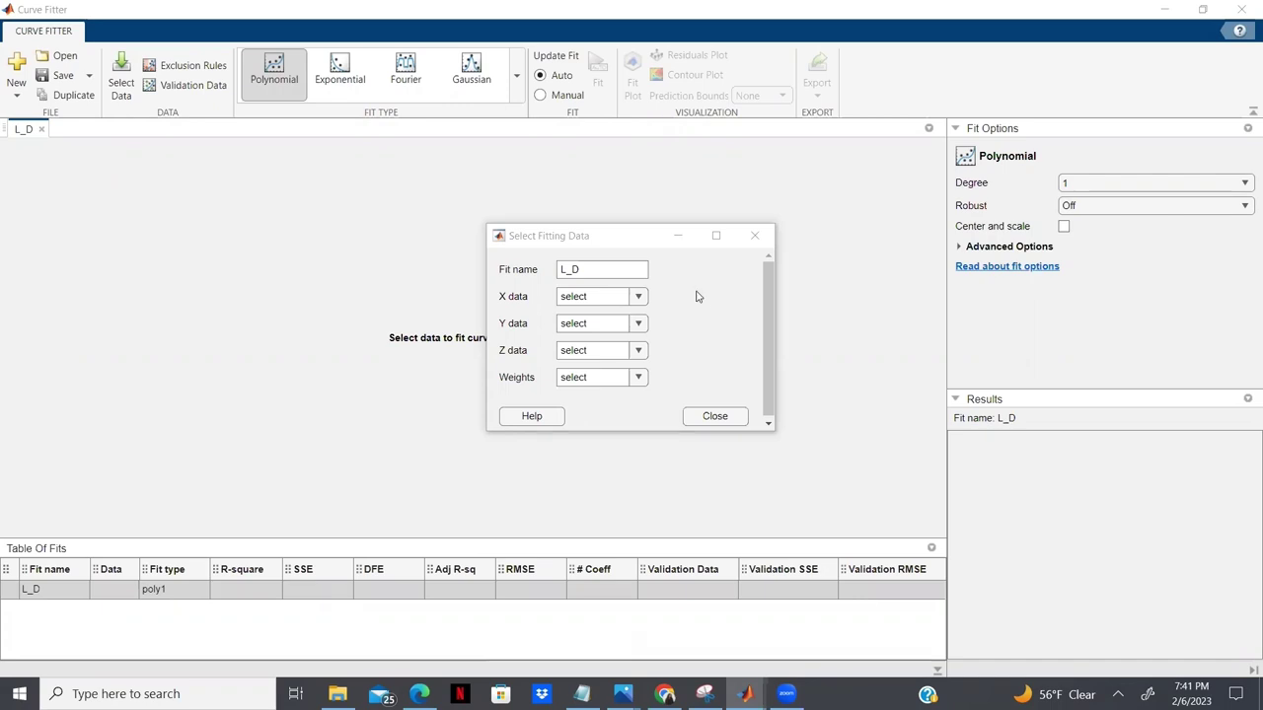
pyautogui.click(644, 300)
pyautogui.scroll(-2, 663, 345)
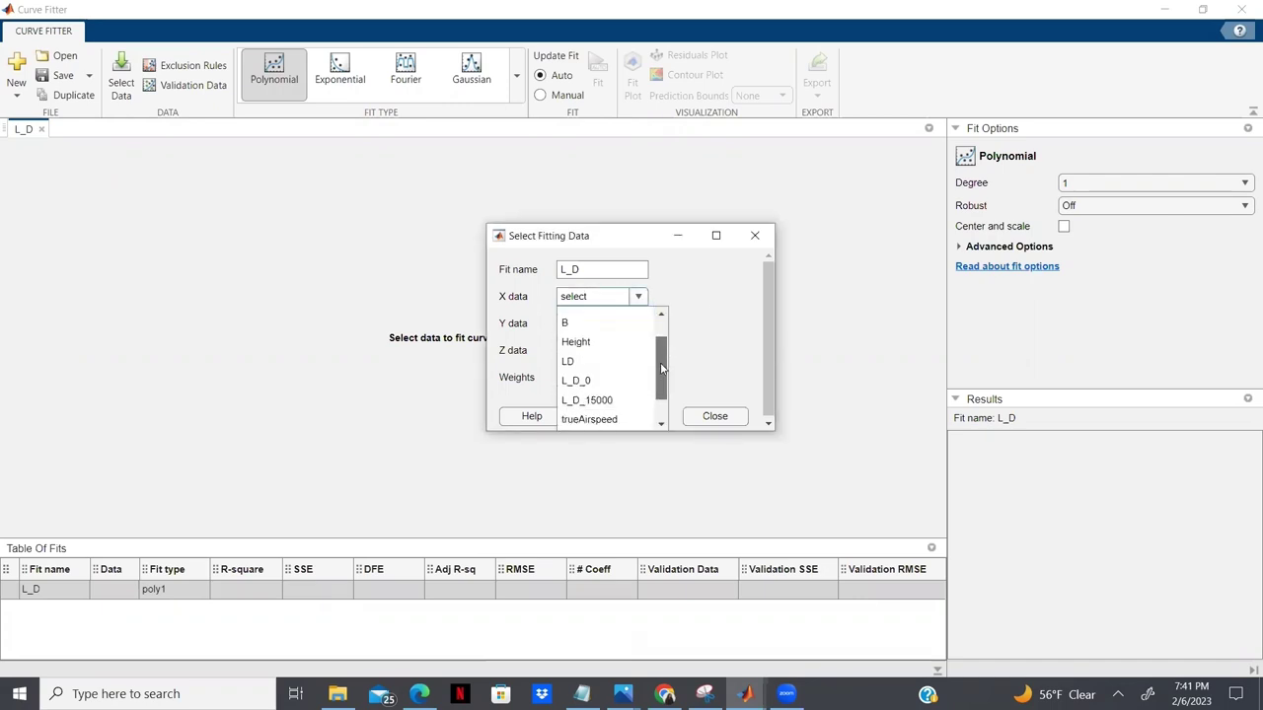
pyautogui.click(632, 383)
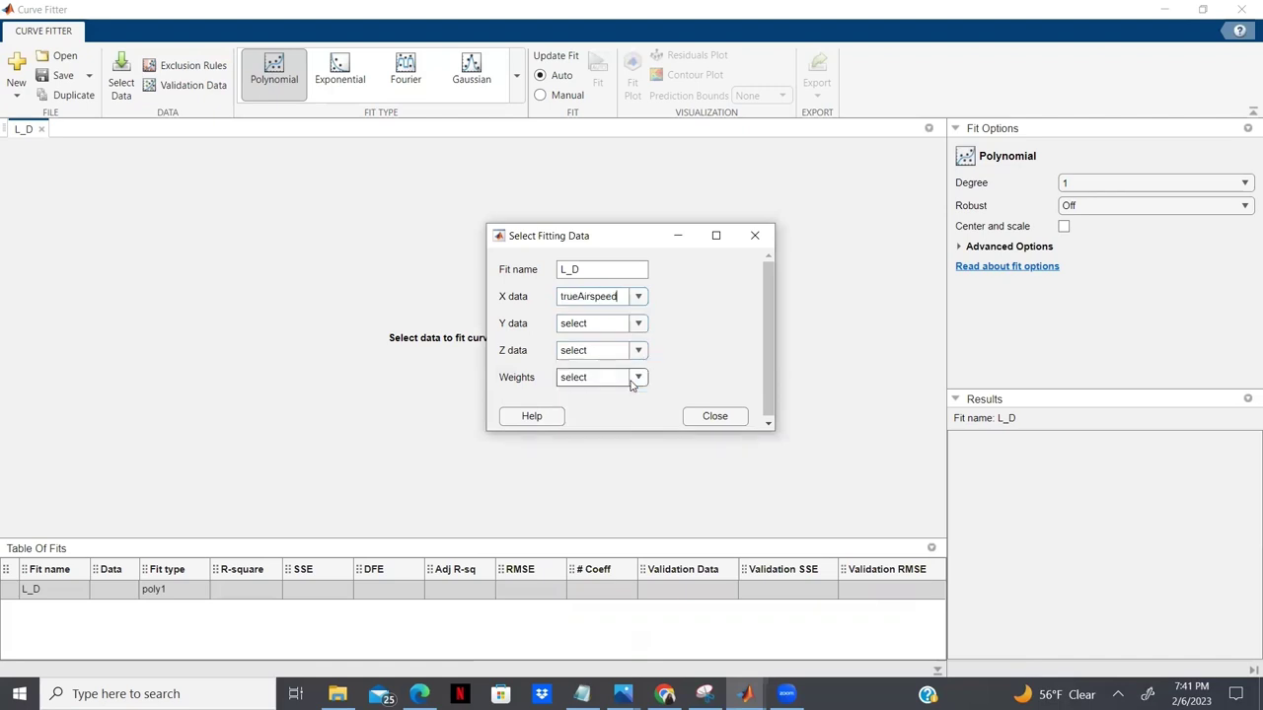
# Assign Height as the Y data and LD as the Z data of the L_D fit, and finish the data selection
pyautogui.click(638, 326)
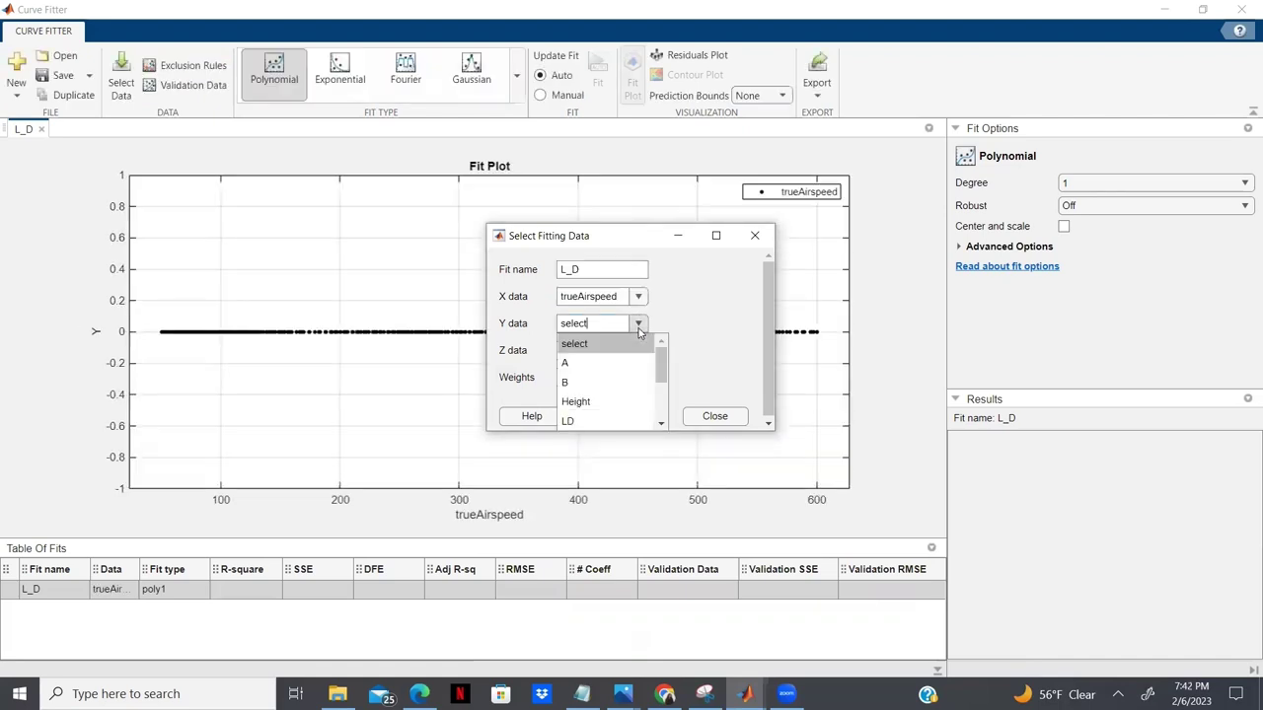
pyautogui.scroll(-1, 661, 371)
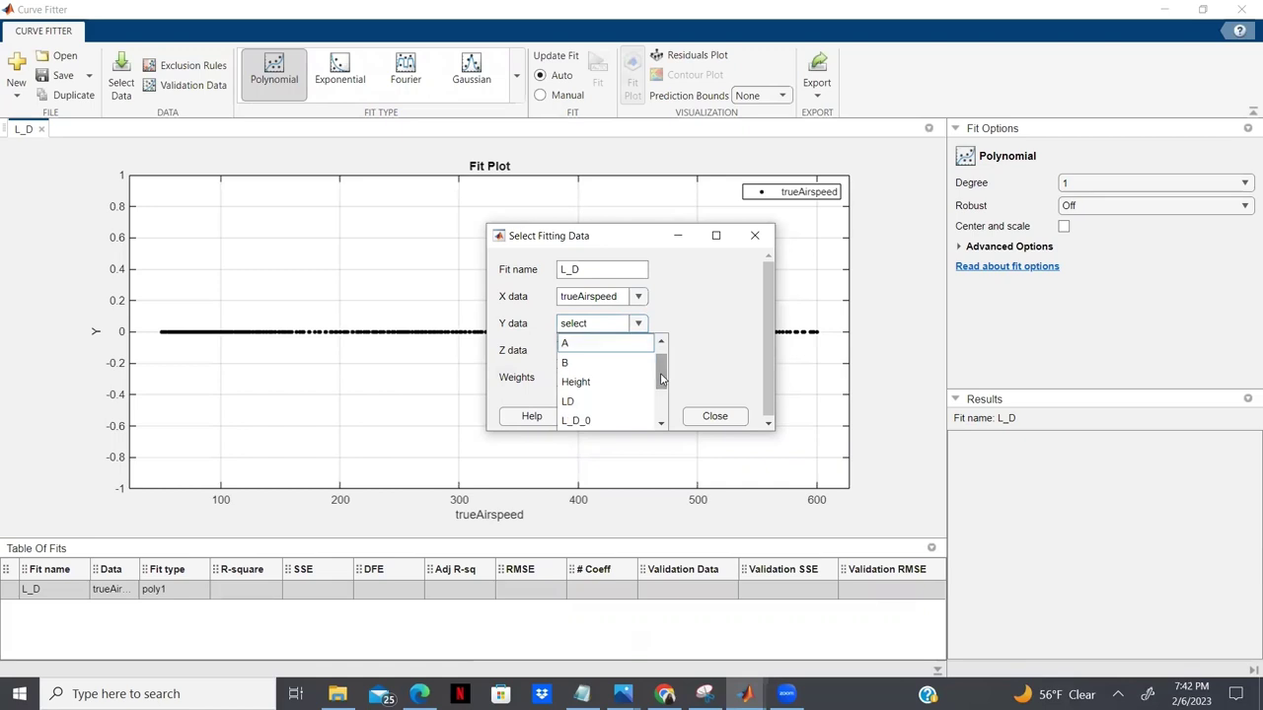
pyautogui.click(600, 384)
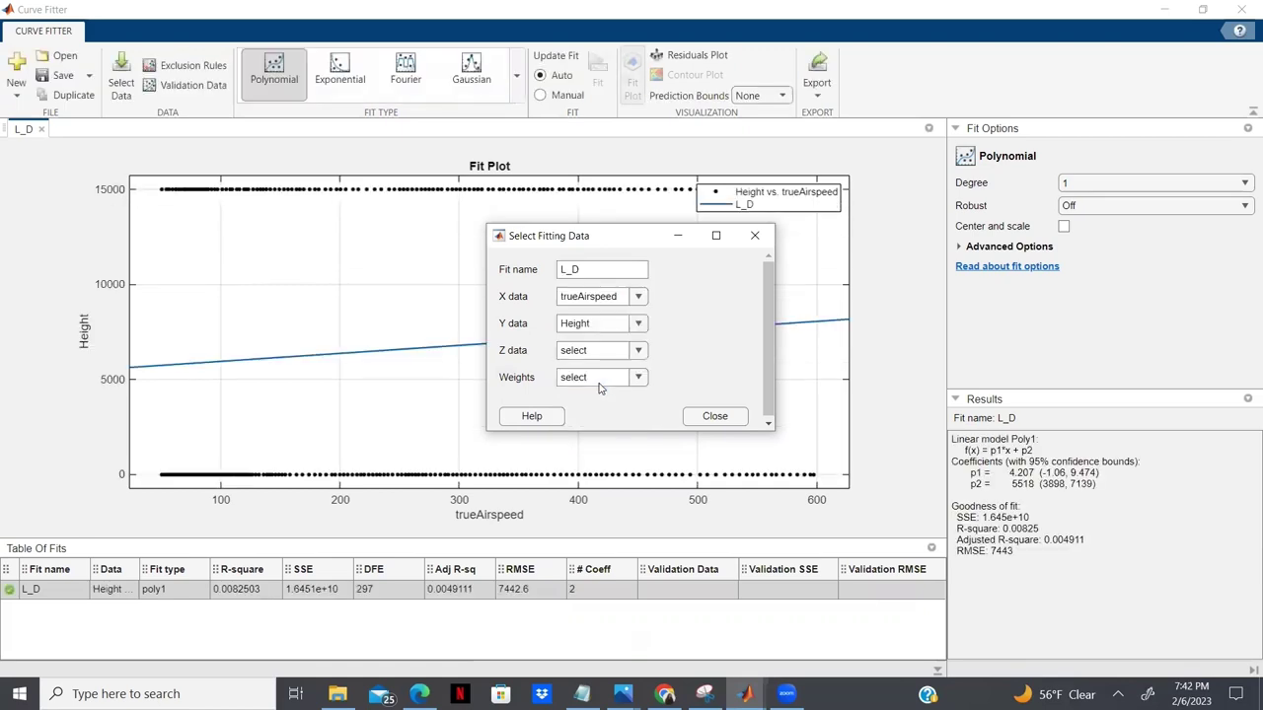
pyautogui.click(640, 353)
pyautogui.scroll(-1, 660, 298)
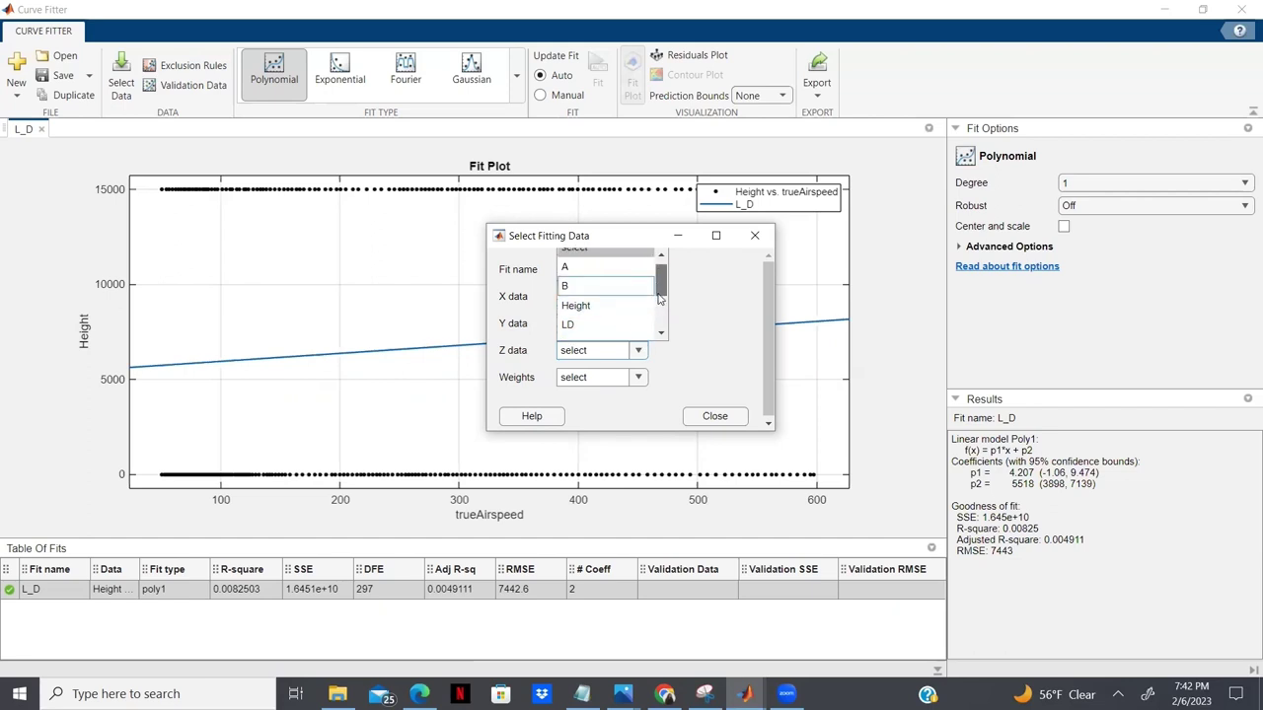
pyautogui.scroll(-1, 660, 298)
pyautogui.click(607, 315)
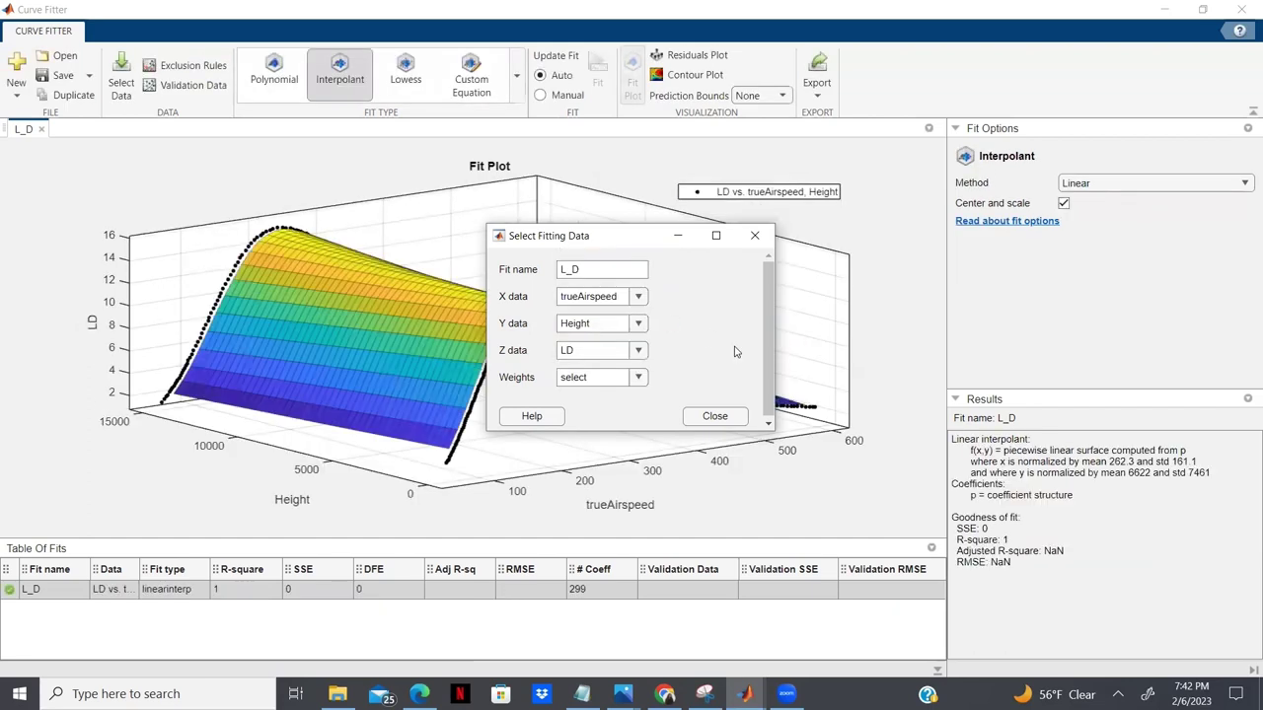
pyautogui.click(725, 419)
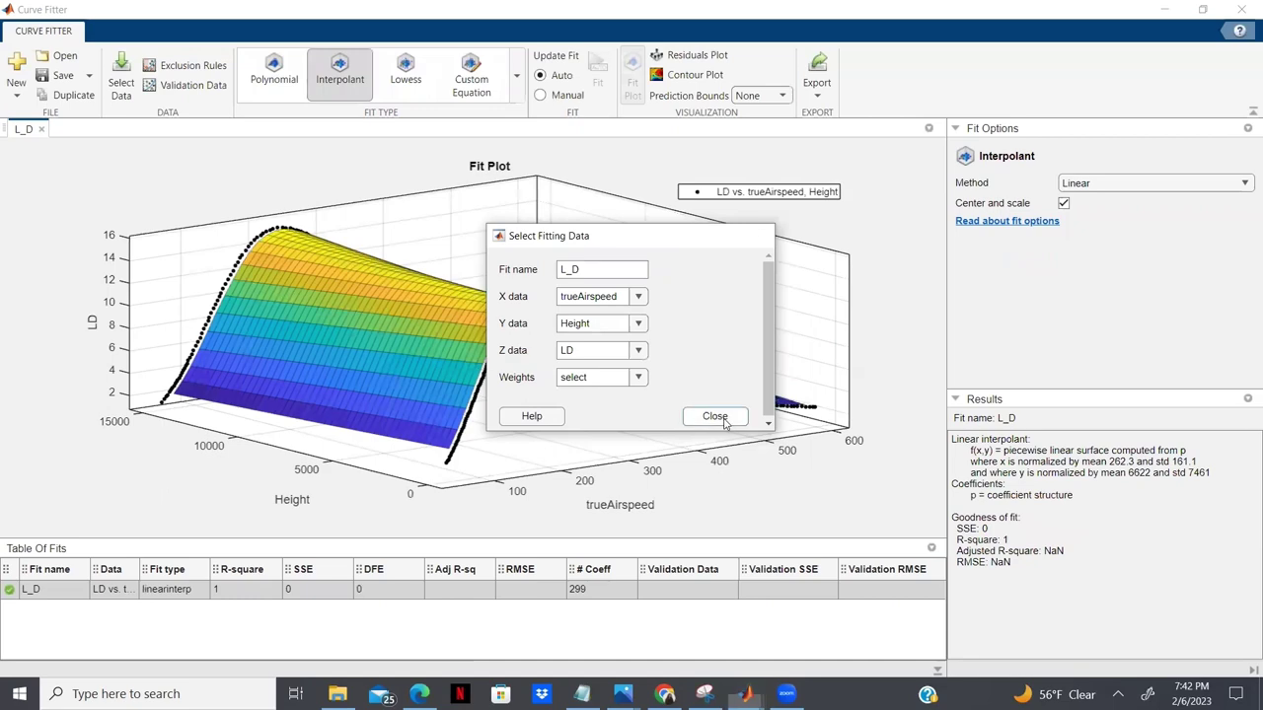
# Examine the interpolated surface between the two height curves from several angles
pyautogui.moveTo(621, 320); pyautogui.dragTo(379, 337)
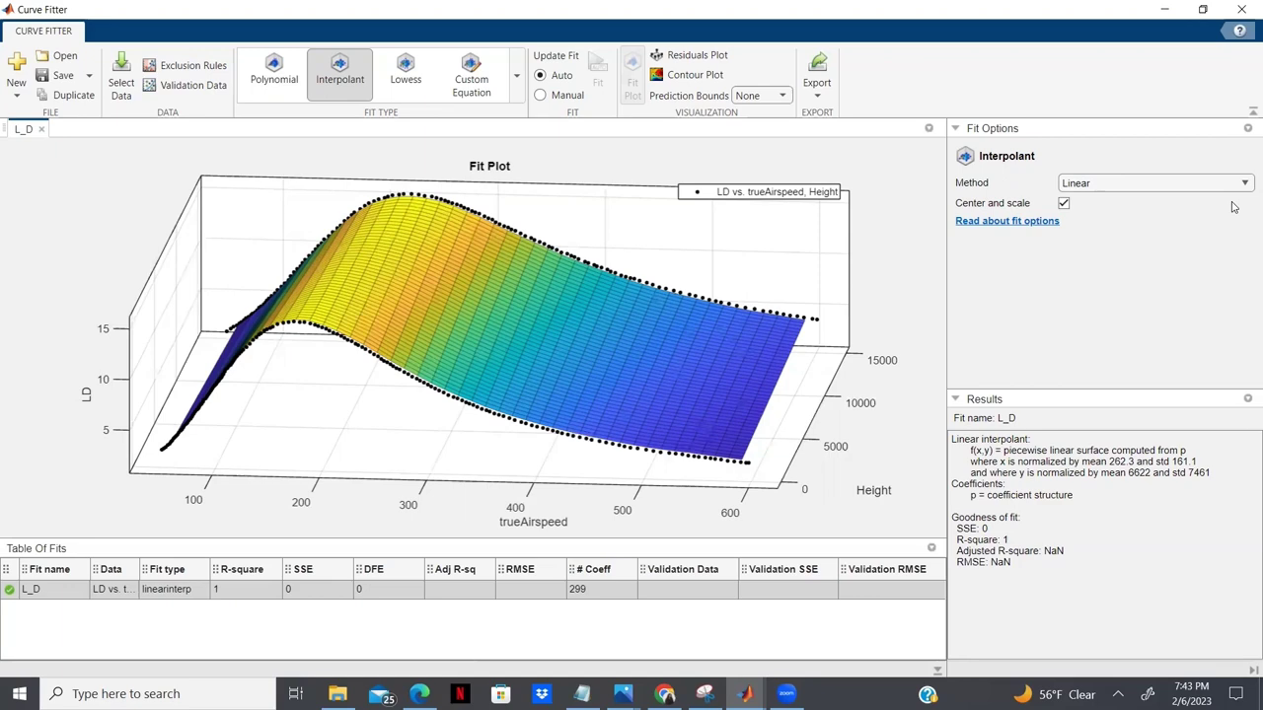
pyautogui.moveTo(491, 360); pyautogui.dragTo(357, 296)
pyautogui.moveTo(438, 304); pyautogui.dragTo(543, 324)
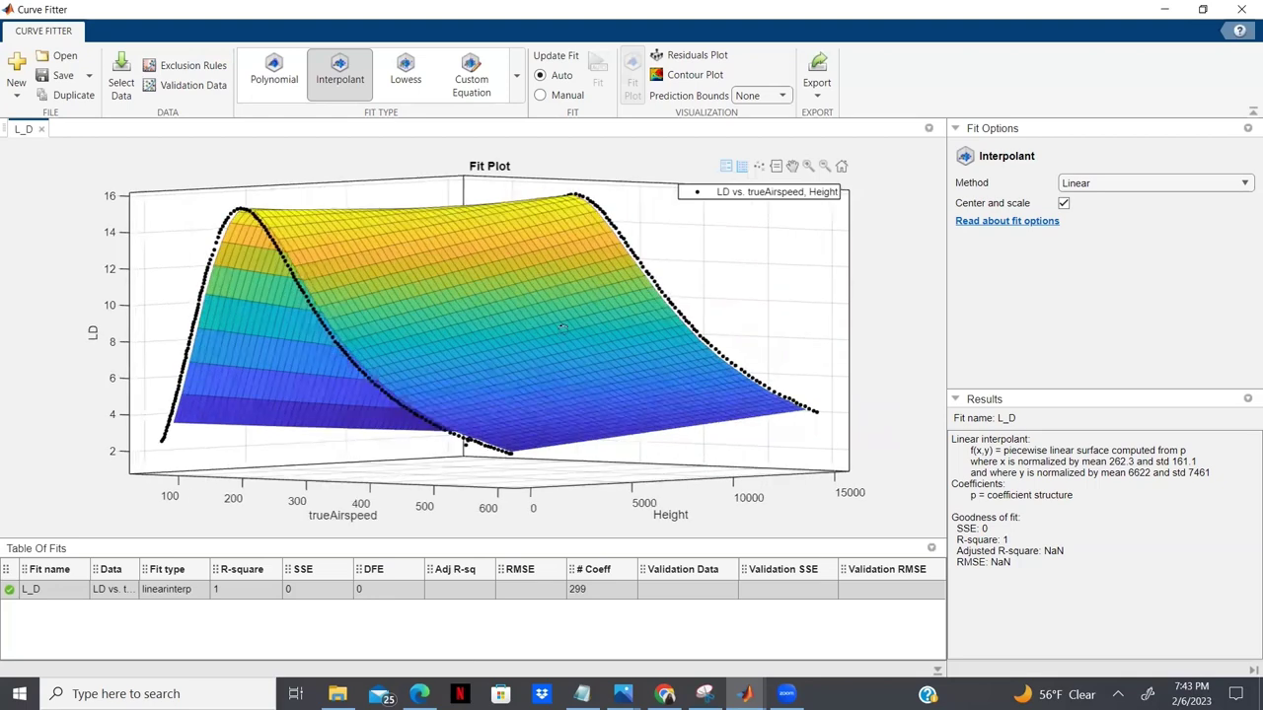
pyautogui.moveTo(656, 347); pyautogui.dragTo(669, 354)
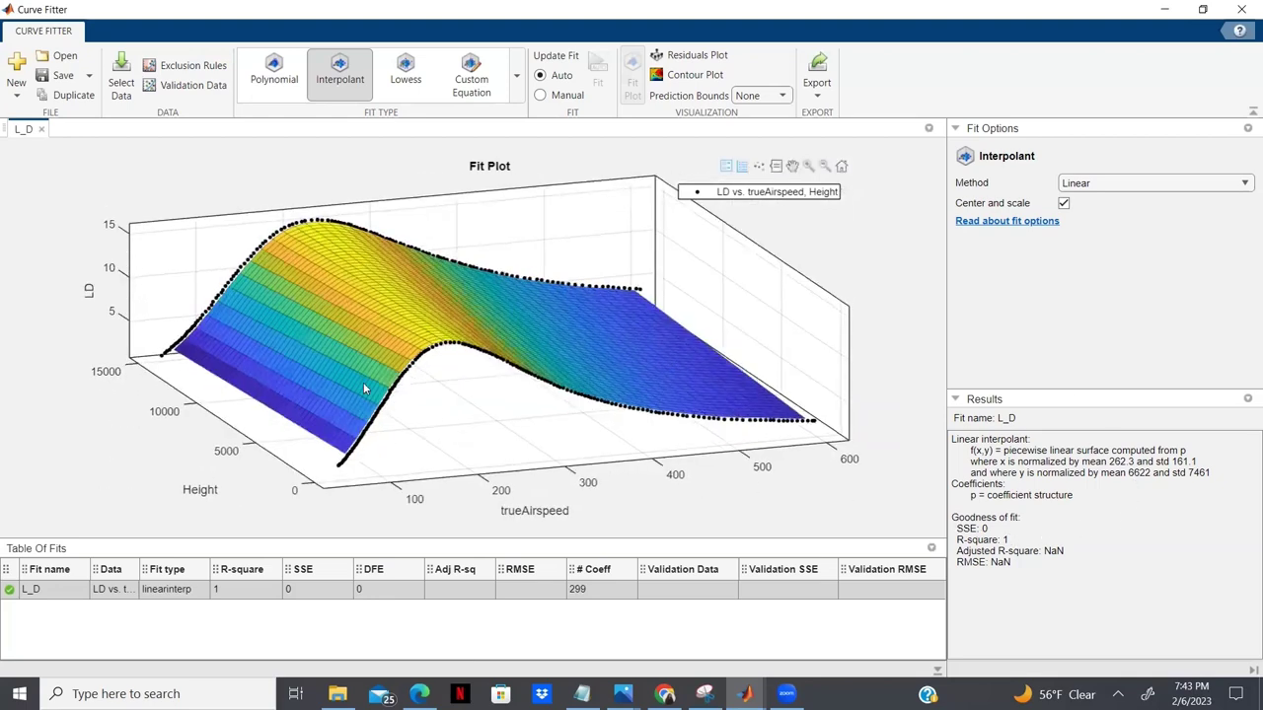
pyautogui.moveTo(769, 385); pyautogui.dragTo(799, 360)
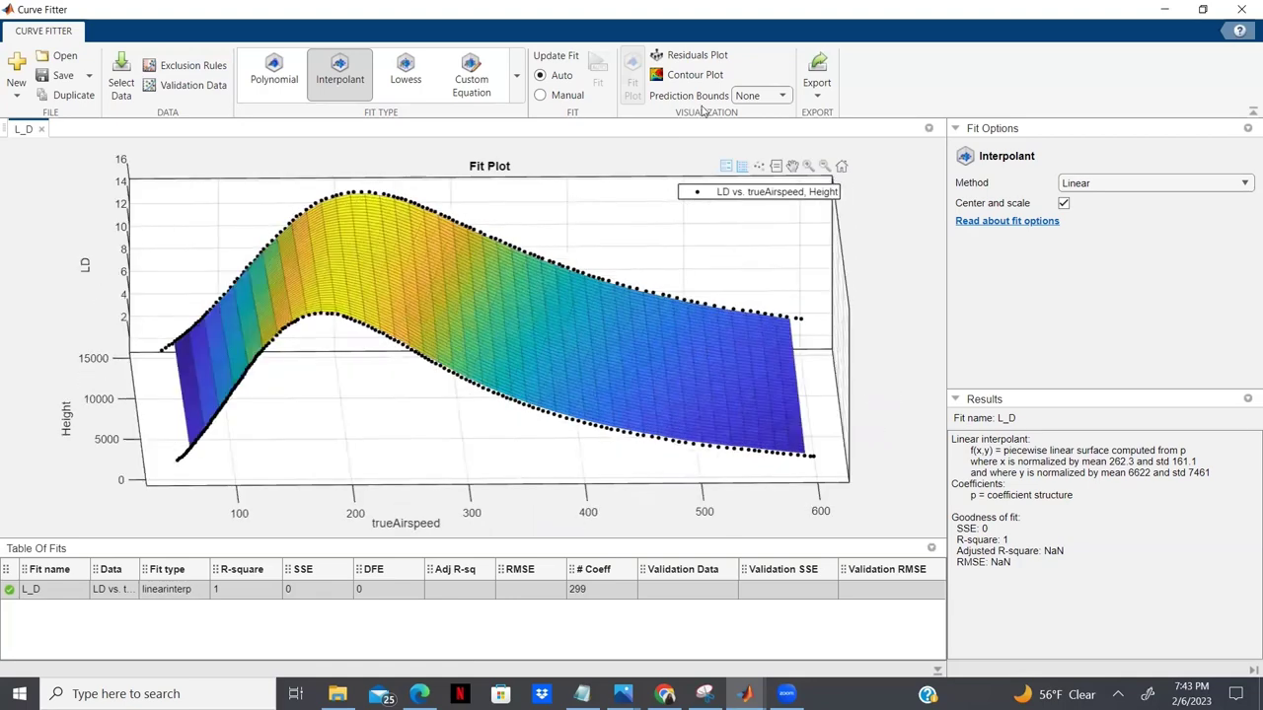
# Export the surface fit to the MATLAB workspace as an object named LD_curve, keeping the goodness and output structs selected
pyautogui.click(816, 87)
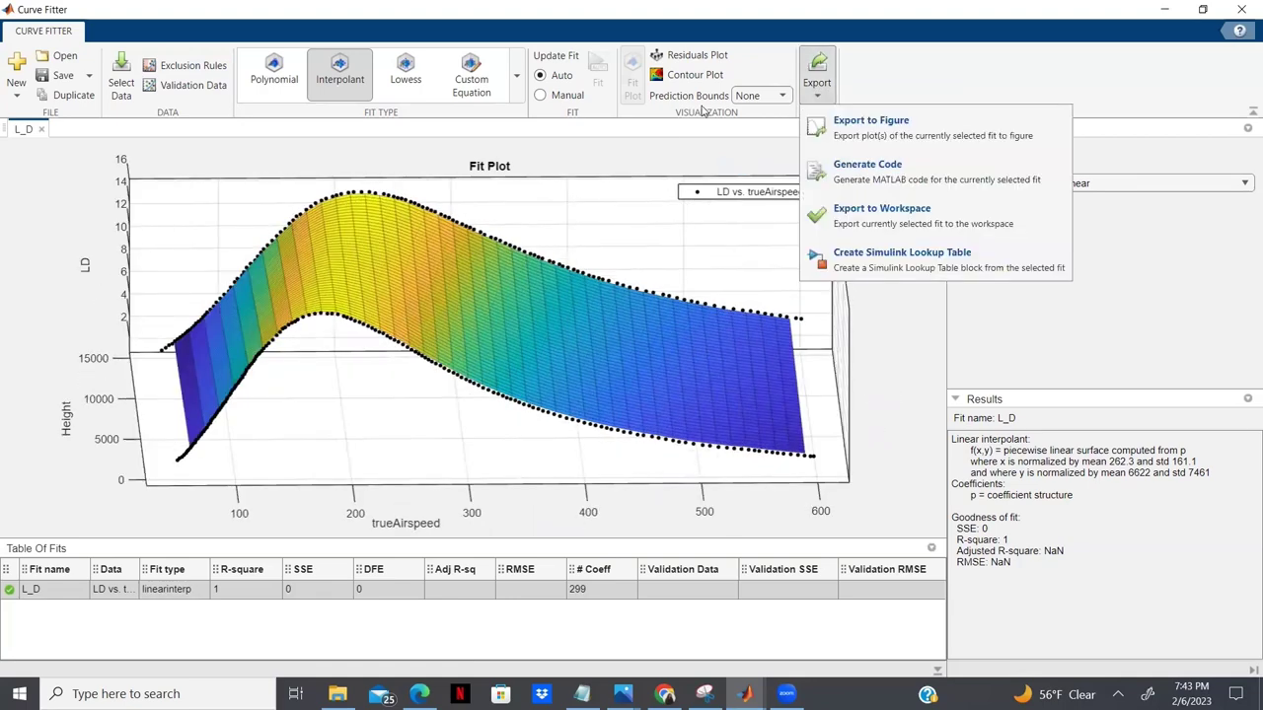
pyautogui.click(899, 211)
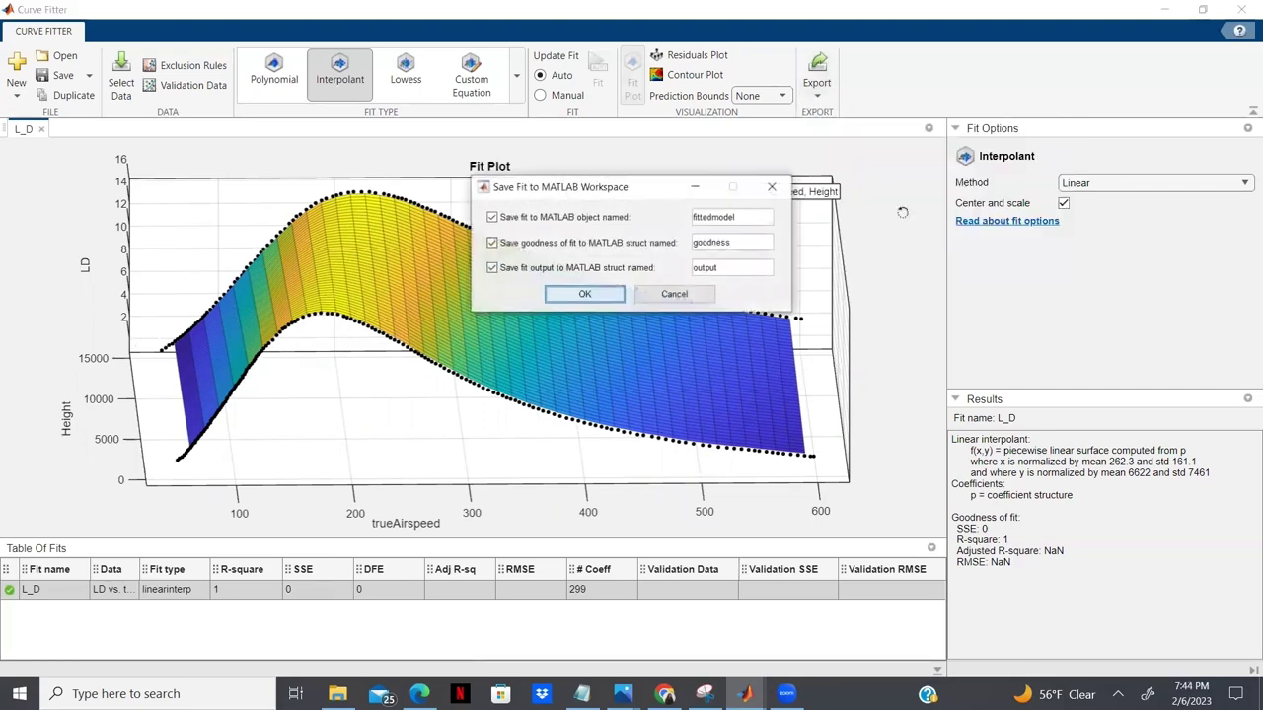
pyautogui.click(760, 216)
pyautogui.click(760, 216)
pyautogui.write('L')
pyautogui.hotkey('ctrl', 'a')
pyautogui.write('L')
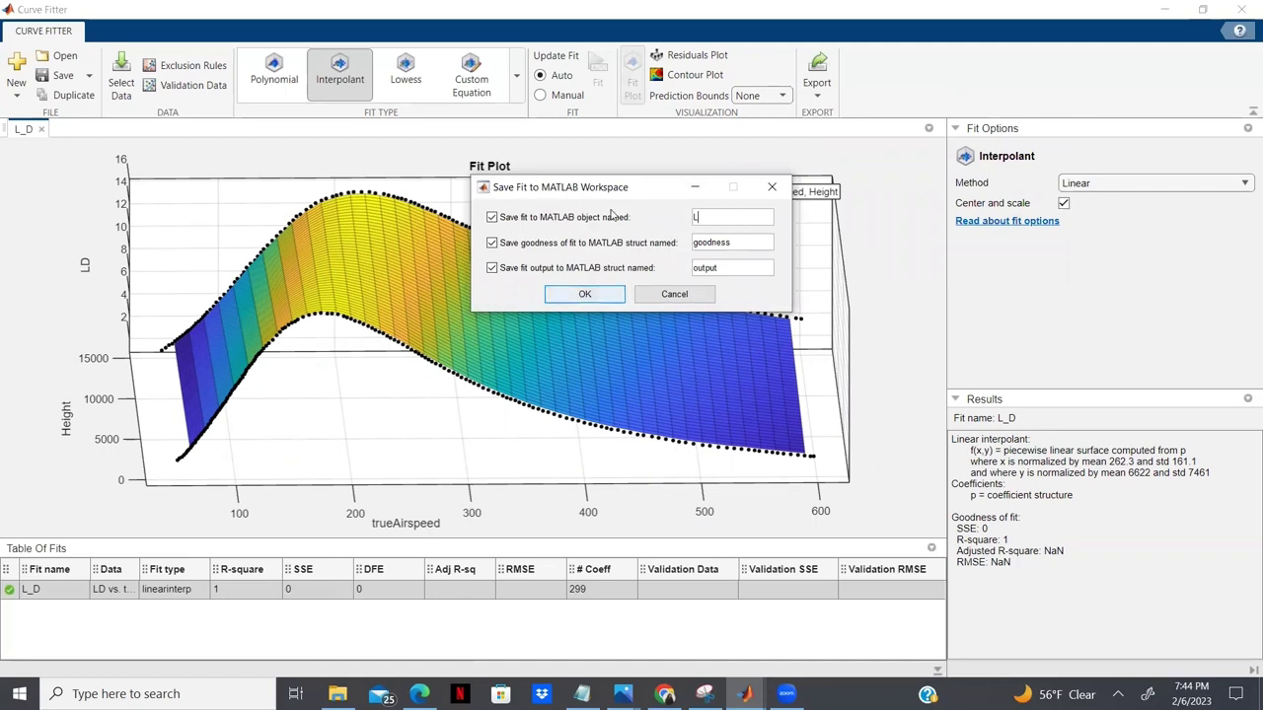
pyautogui.write('D_curve')
pyautogui.click(585, 295)
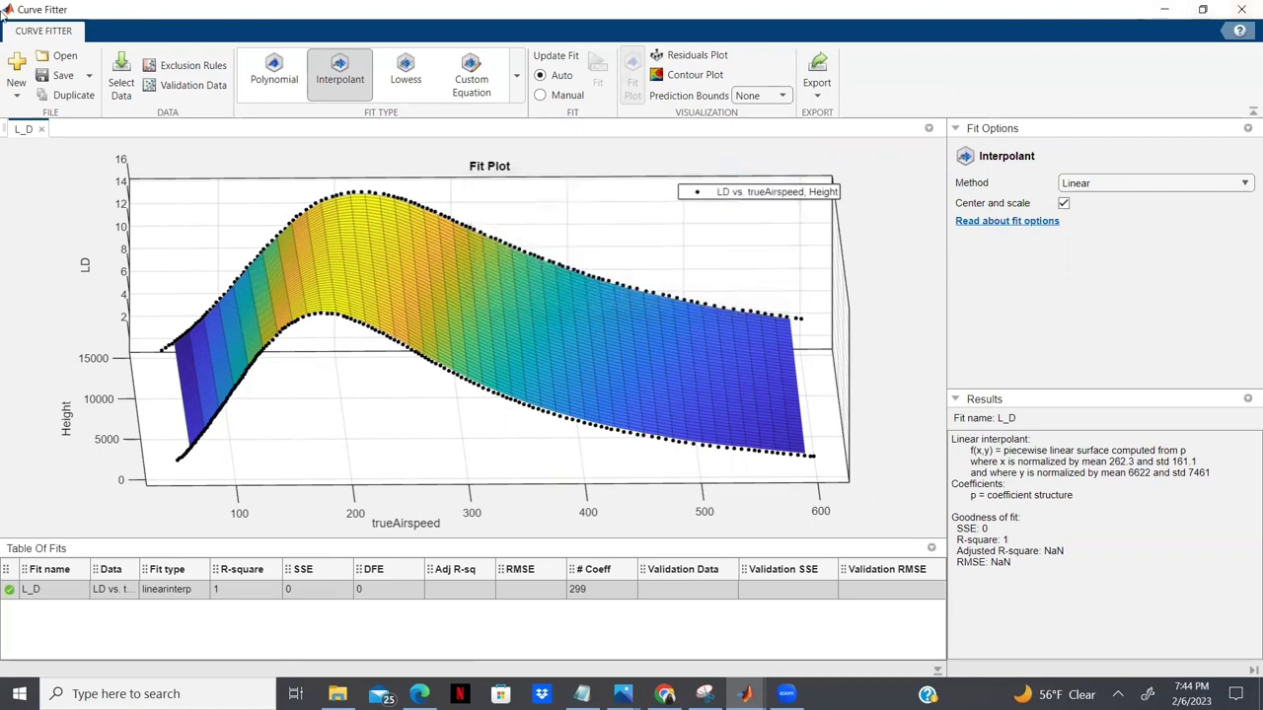
# Save the Curve Fitter session as curve_fitting_3Dplot in the Plot Digitization folder
pyautogui.click(61, 76)
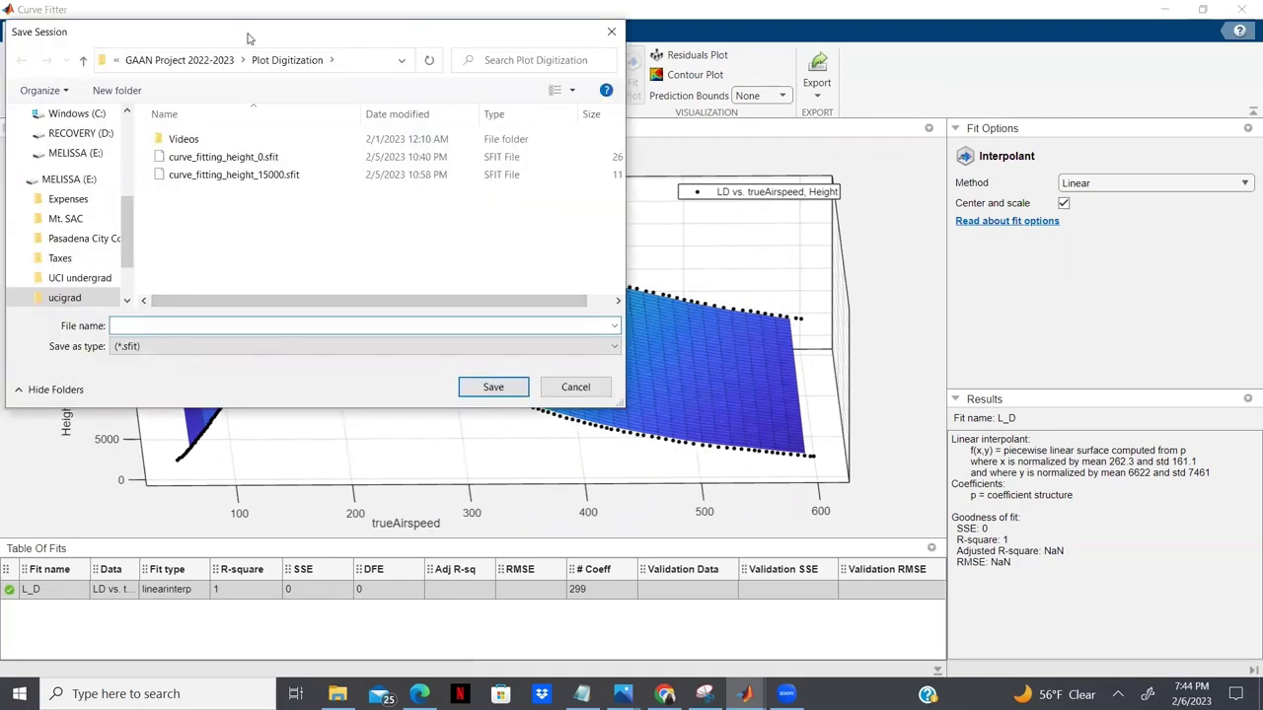
pyautogui.moveTo(248, 38); pyautogui.dragTo(845, 139)
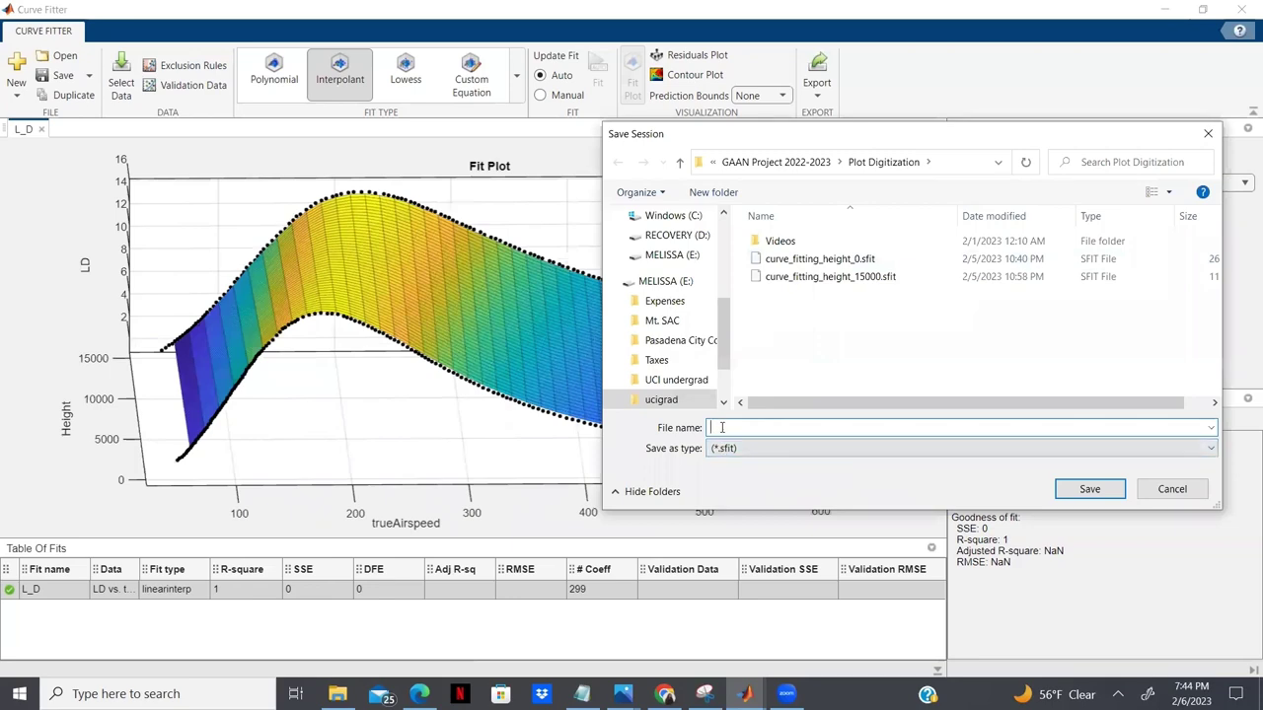
pyautogui.write('curv')
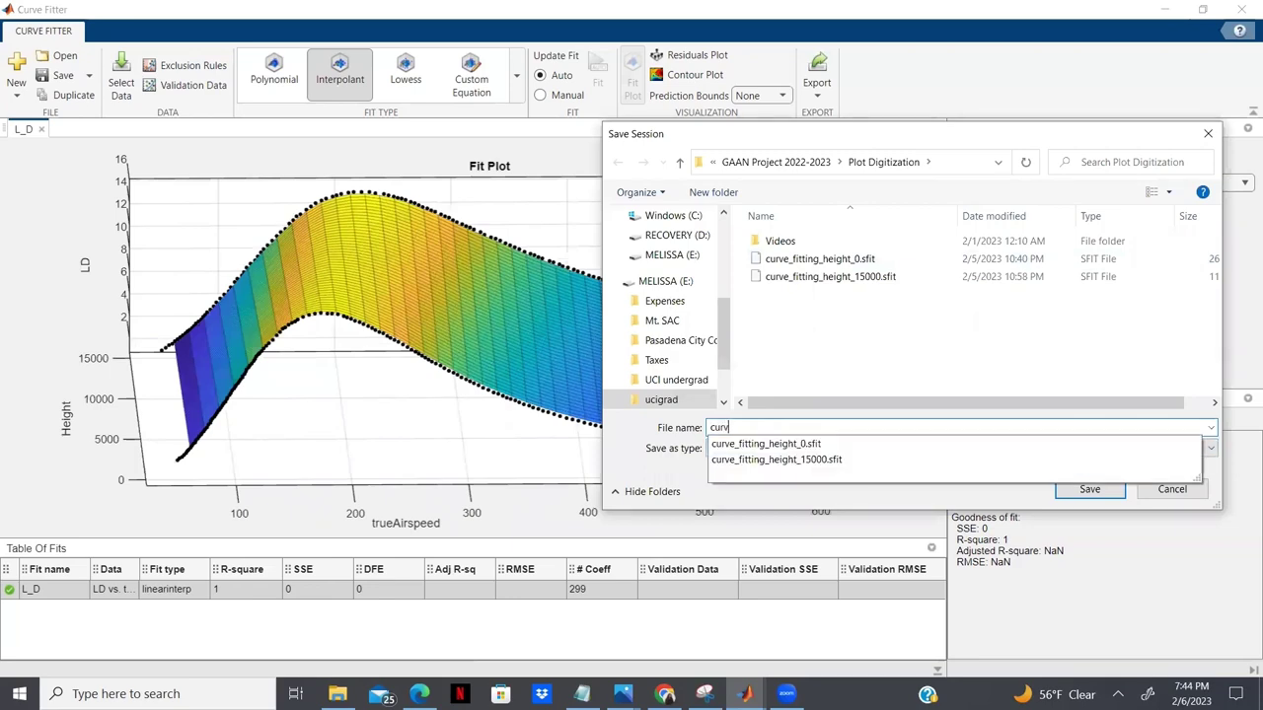
pyautogui.write('e_fitting_3D')
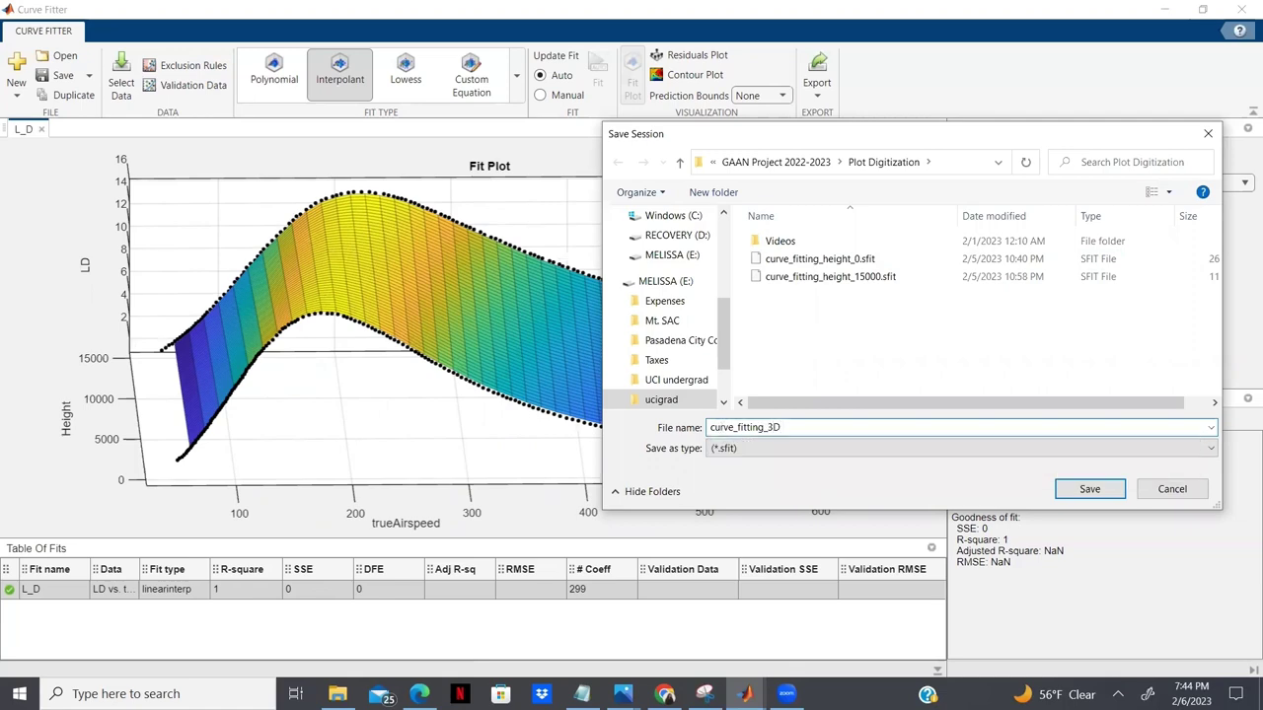
pyautogui.write('plot')
pyautogui.click(1100, 488)
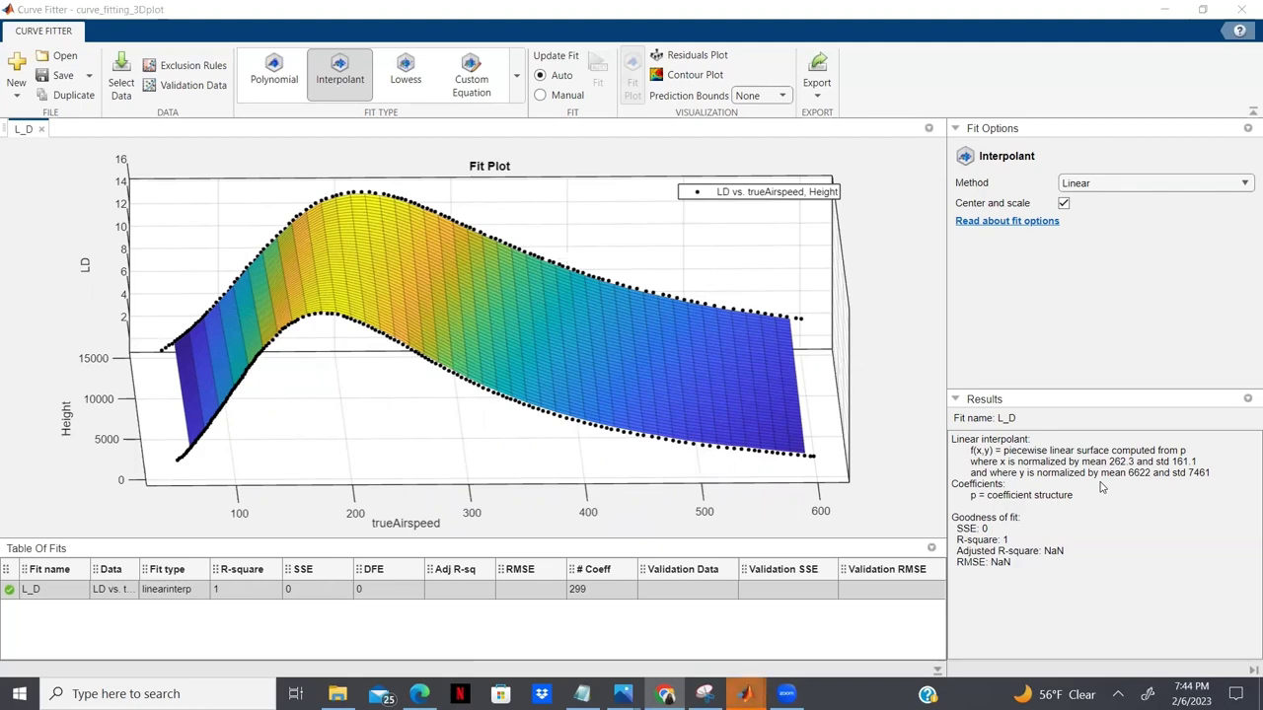
# Switch to the main MATLAB window and save the LD_curve workspace variable as a MAT-file named LD_curve
pyautogui.hotkey('alt', 'Tab')
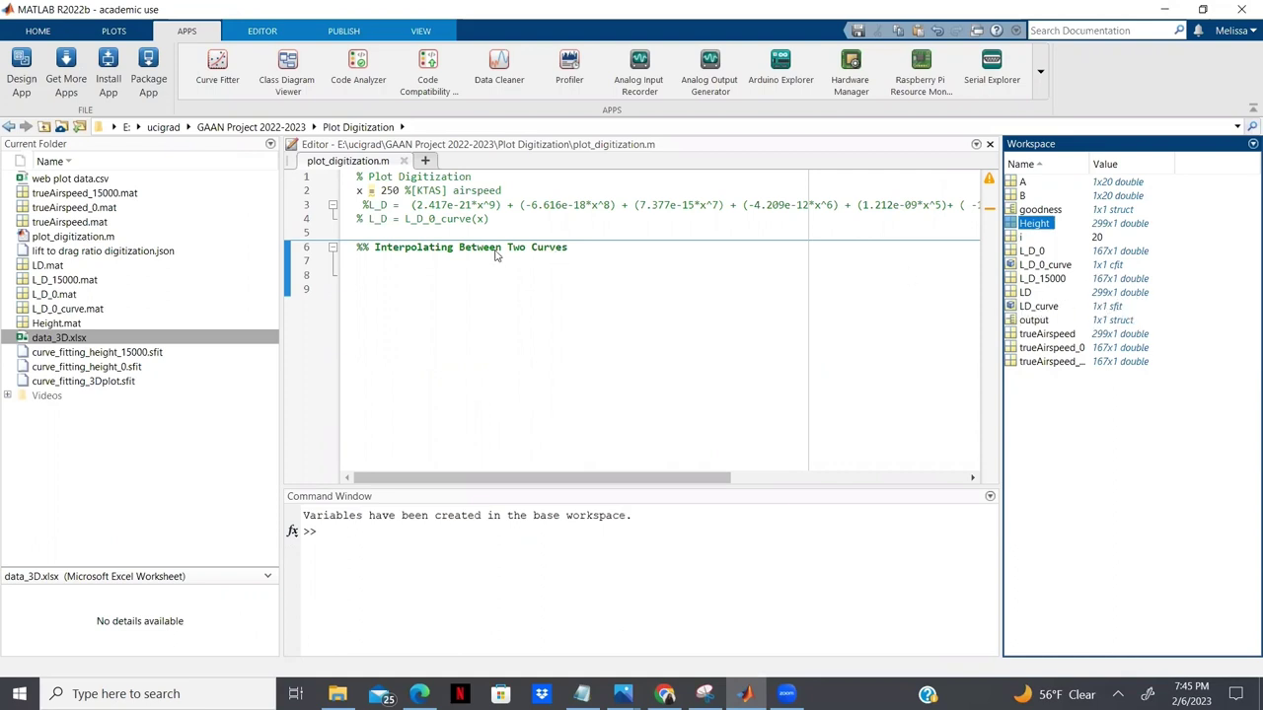
pyautogui.click(381, 266)
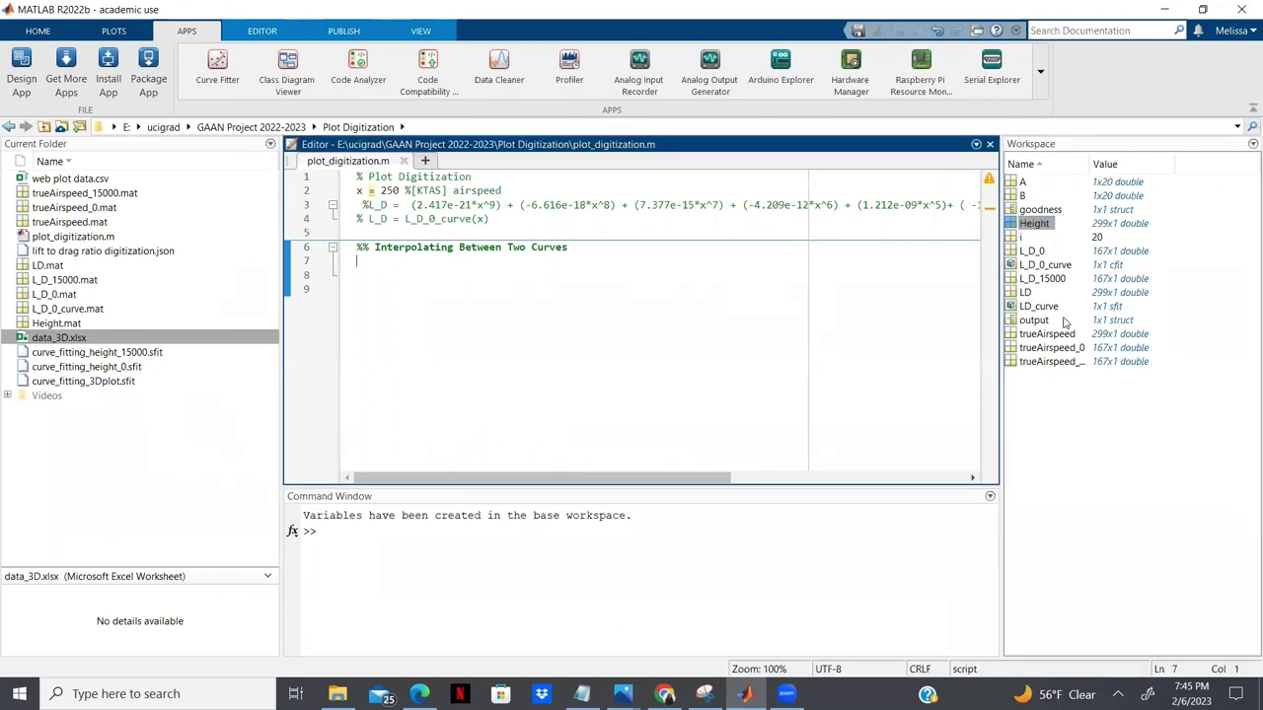
pyautogui.rightClick(1022, 307)
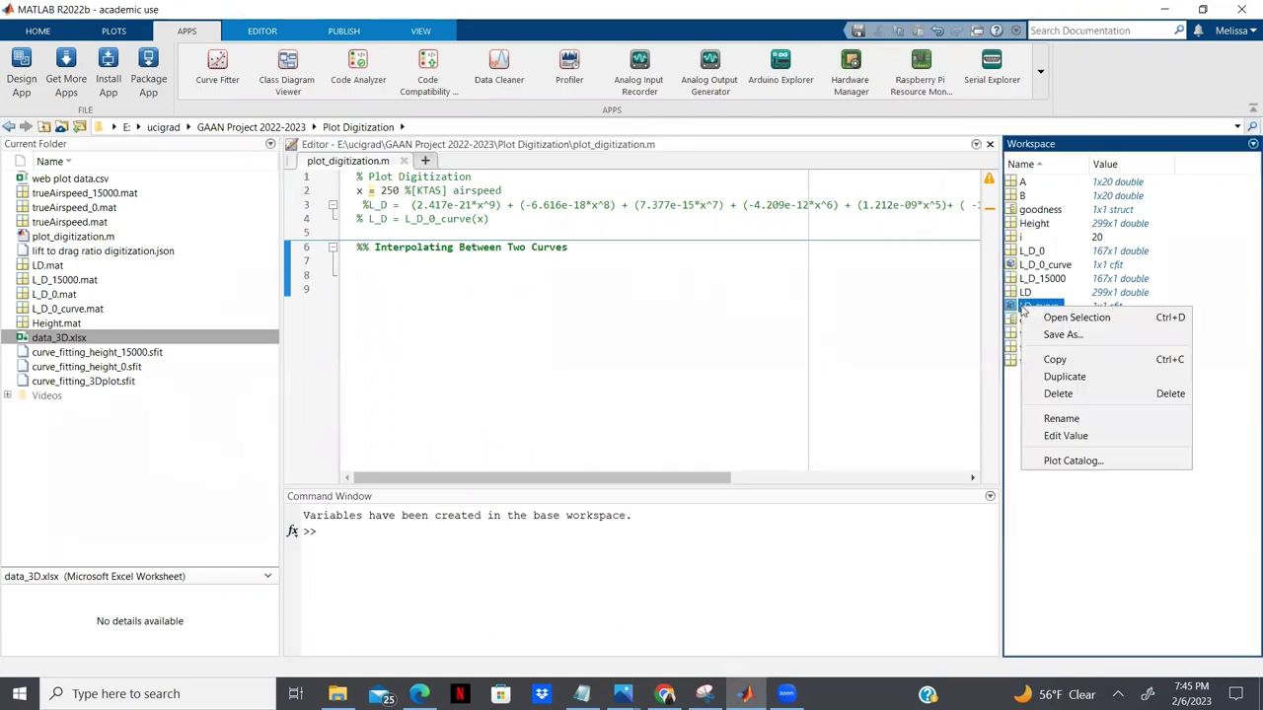
pyautogui.click(1060, 334)
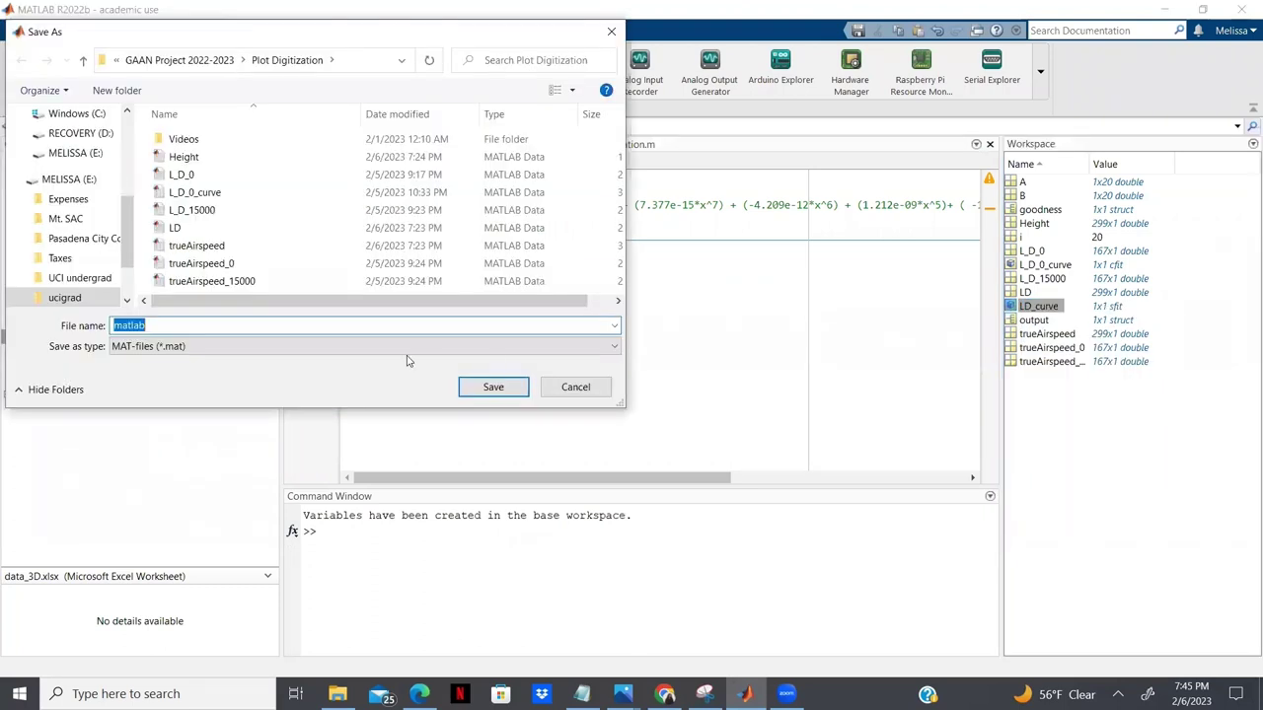
pyautogui.write('LD_curve')
pyautogui.click(492, 388)
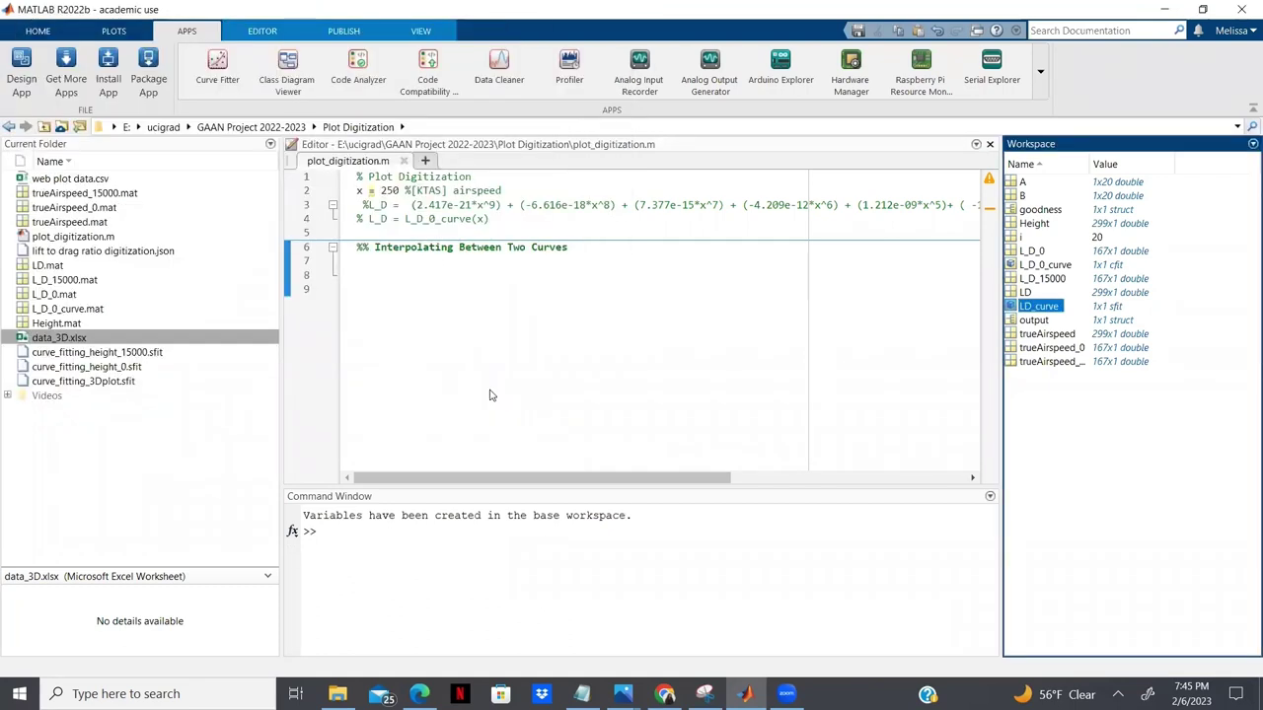
# Define x = 250 and h = 10000 in the script's Interpolating Between Two Curves section
pyautogui.click(368, 273)
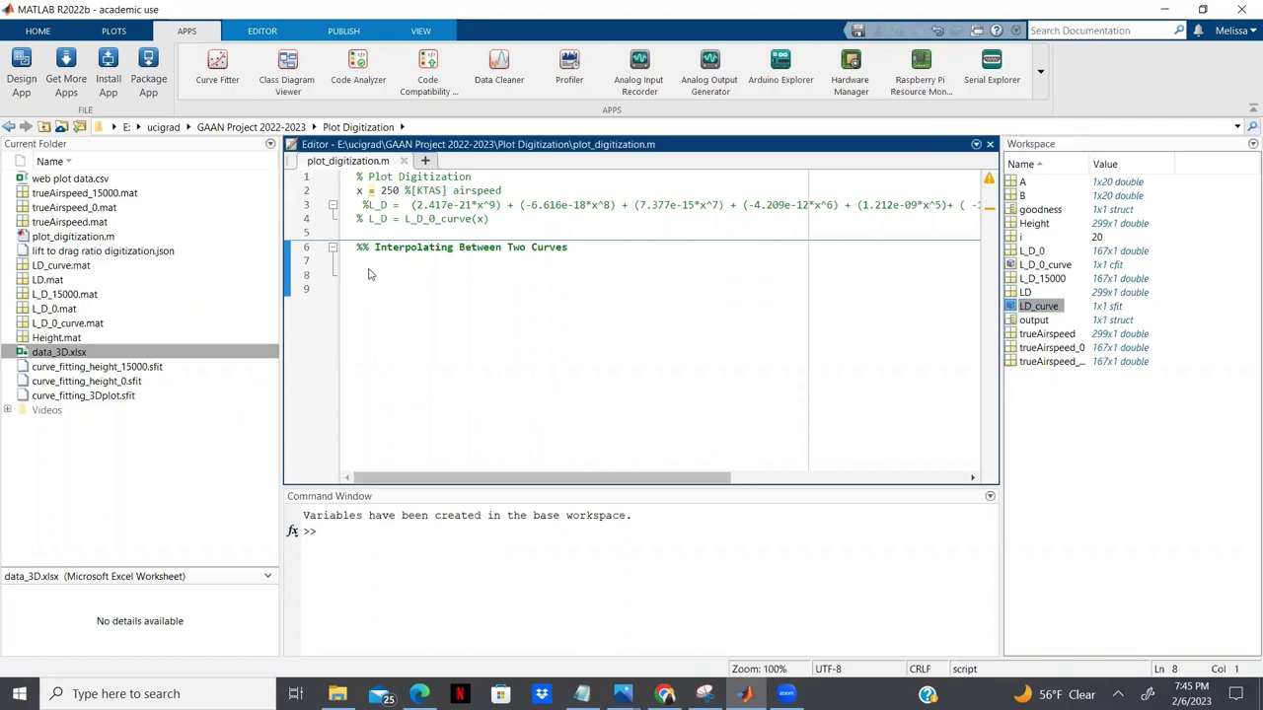
pyautogui.write('x')
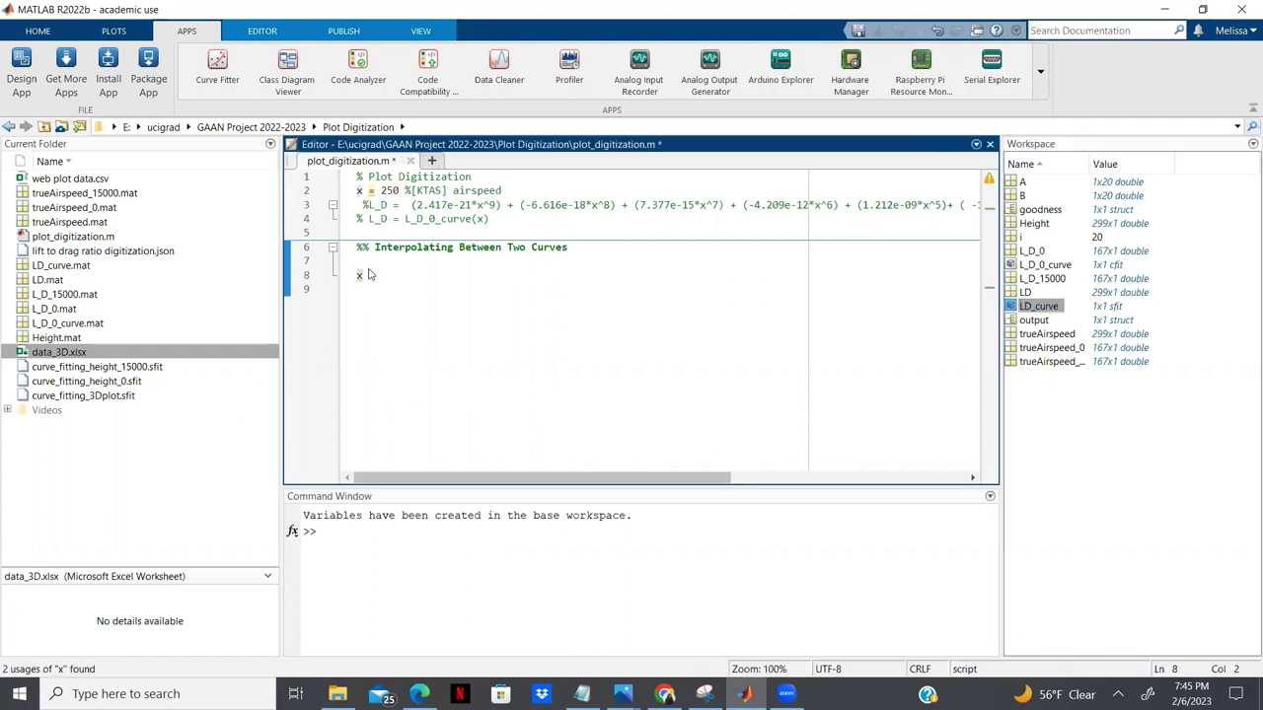
pyautogui.write(' = ')
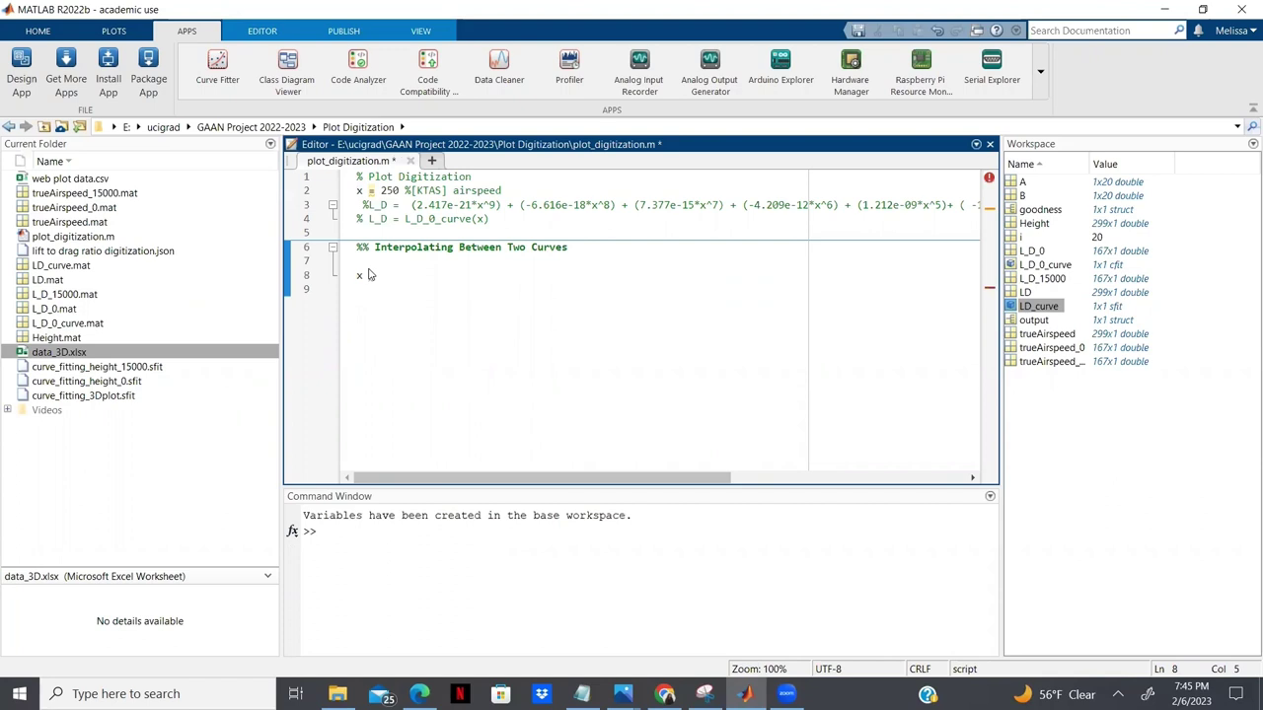
pyautogui.write('250')
pyautogui.press('Return')
pyautogui.write('h = 10000')
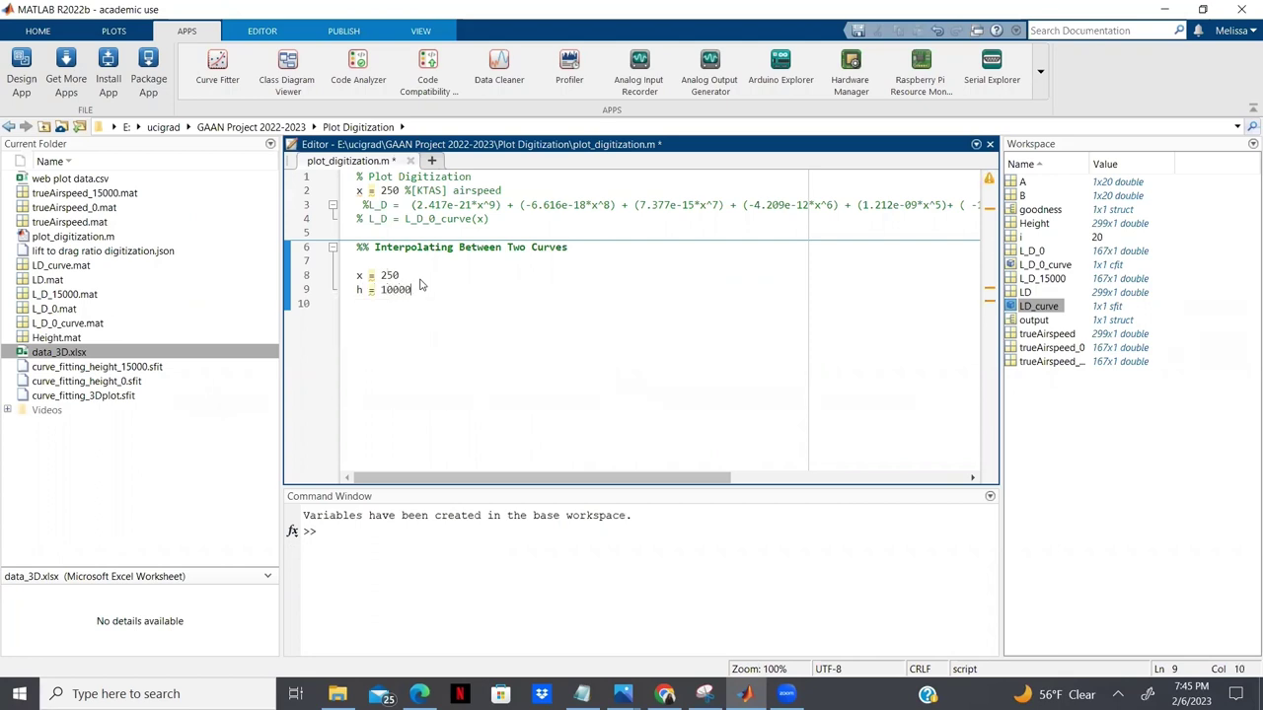
pyautogui.press('Return')
pyautogui.press('Return')
# Add a %Method 1 comment below the inputs, followed by the line L_D = LD_curve(x,h)
pyautogui.write('%Metho')
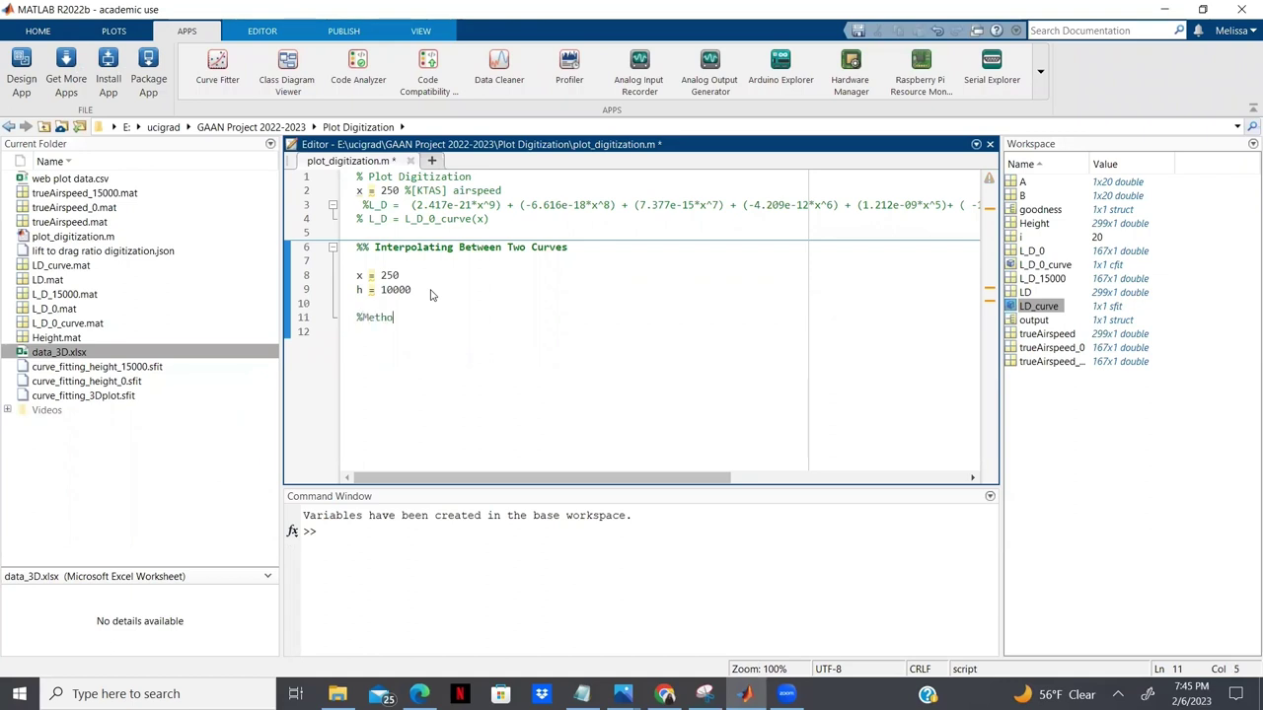
pyautogui.write('d 1')
pyautogui.press('Return')
pyautogui.write('LD')
pyautogui.press('BackSpace')
pyautogui.write('_D = L')
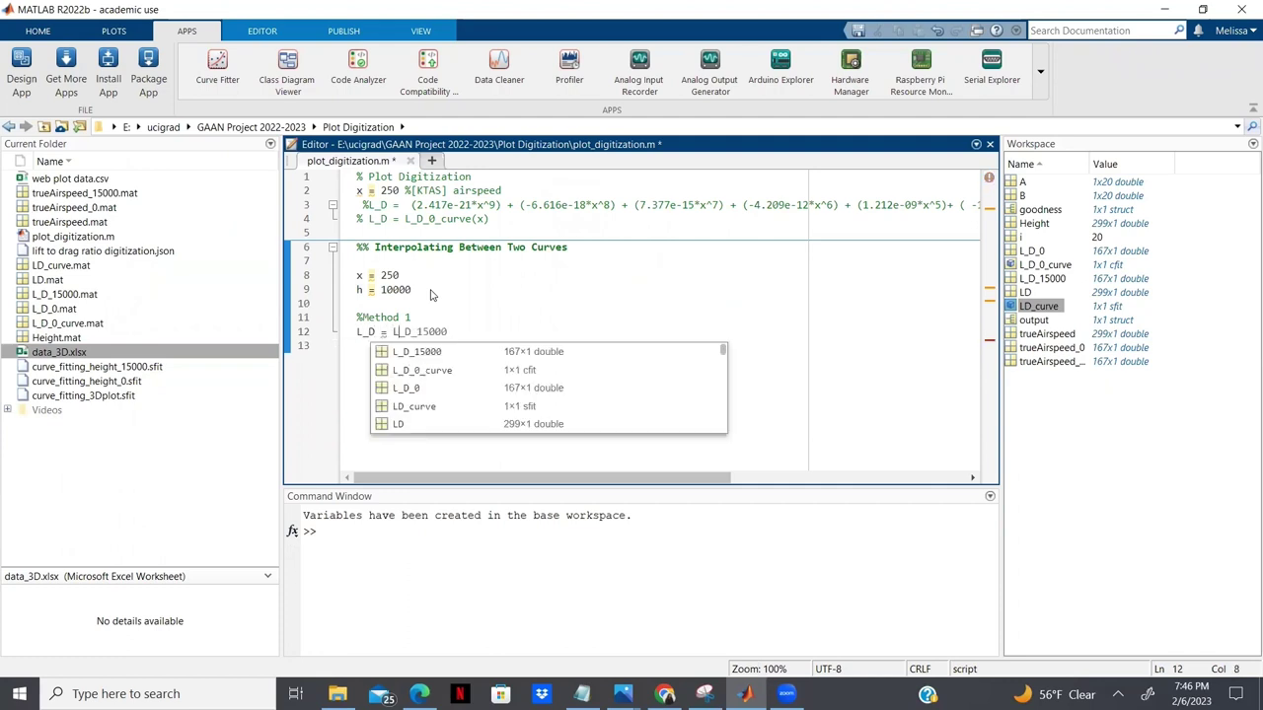
pyautogui.write('D_')
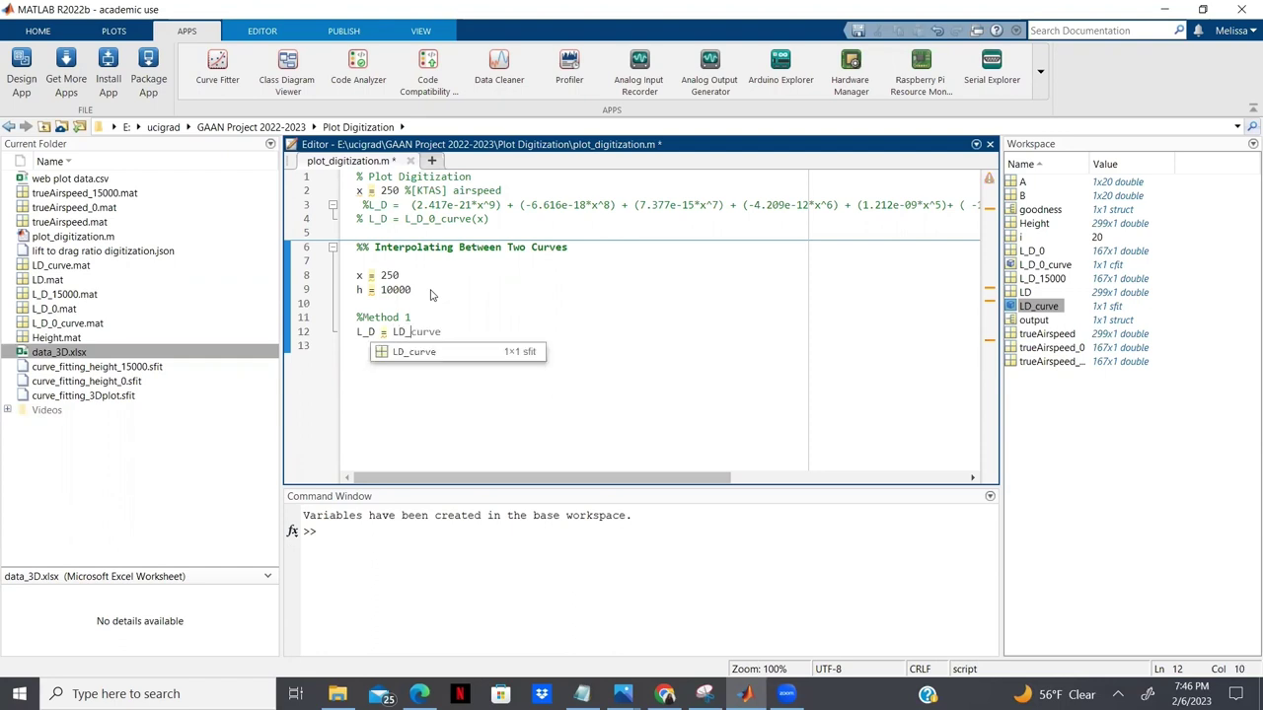
pyautogui.write('curve(')
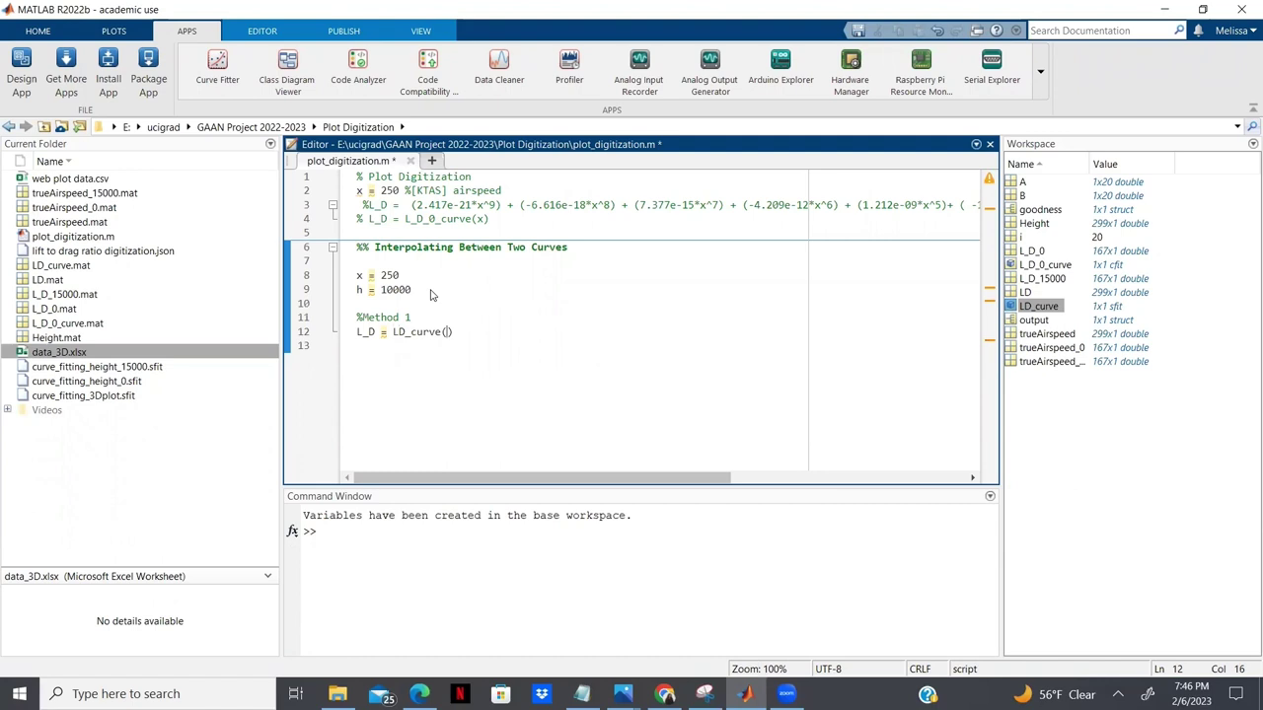
pyautogui.write('true')
pyautogui.press('BackSpace')
pyautogui.press('BackSpace')
pyautogui.press('BackSpace')
pyautogui.press('BackSpace')
pyautogui.write('x,')
pyautogui.write('h')
# Suppress the output of the x and h assignments with semicolons and run the interpolation section
pyautogui.click(416, 276)
pyautogui.write(';')
pyautogui.click(422, 289)
pyautogui.write(';')
pyautogui.press('Down')
pyautogui.hotkey('ctrl', 'Return')
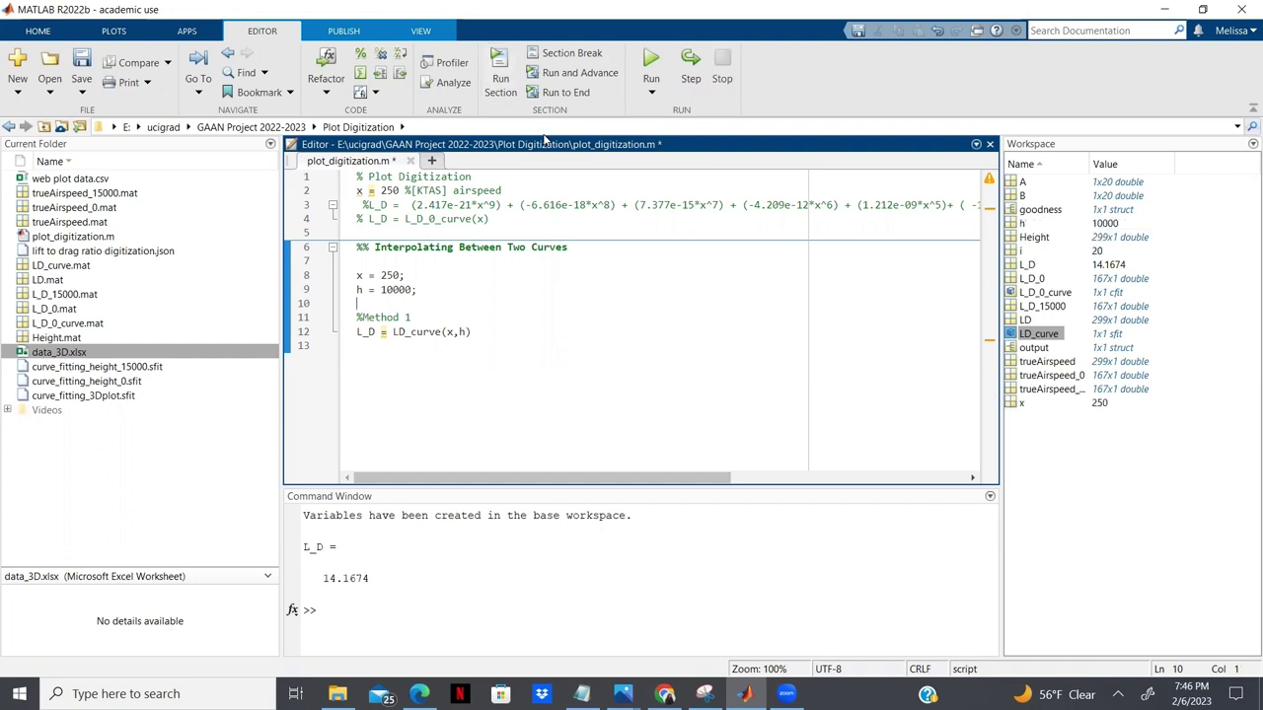
# Examine the computed L_D result and the commented L_D polynomial in the script's first section
pyautogui.click(329, 580)
pyautogui.doubleClick(328, 580)
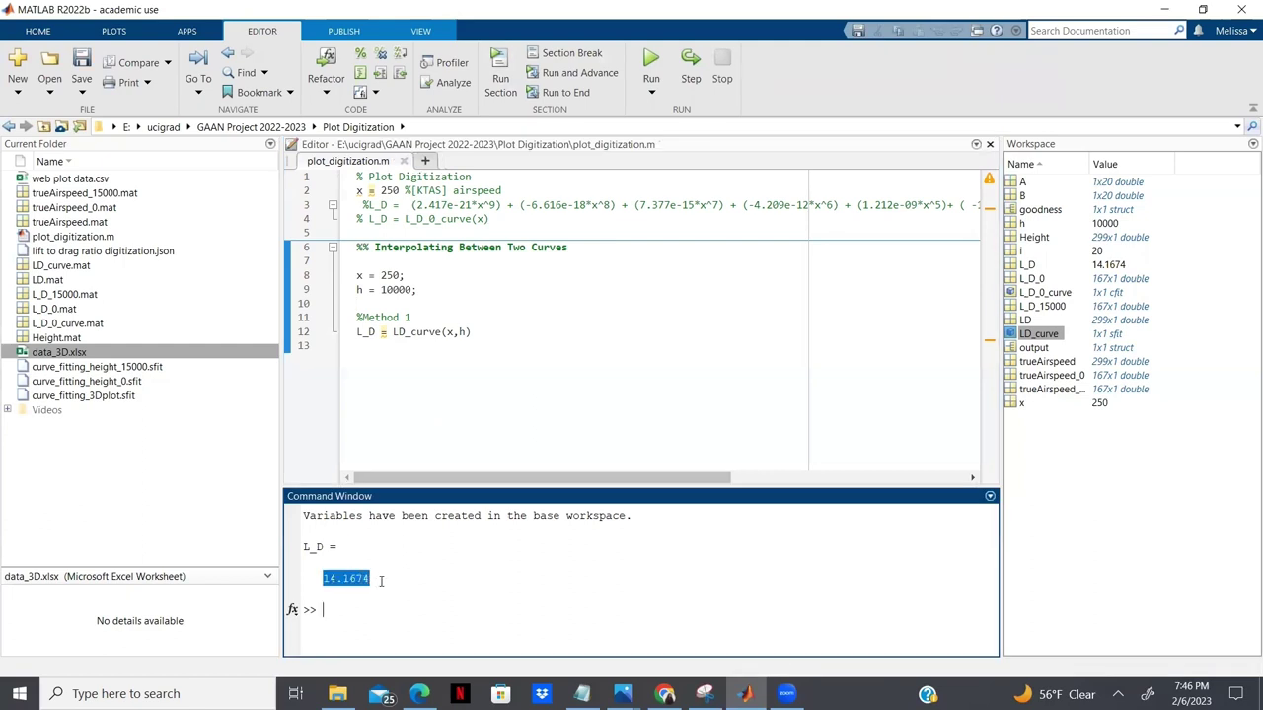
pyautogui.click(482, 350)
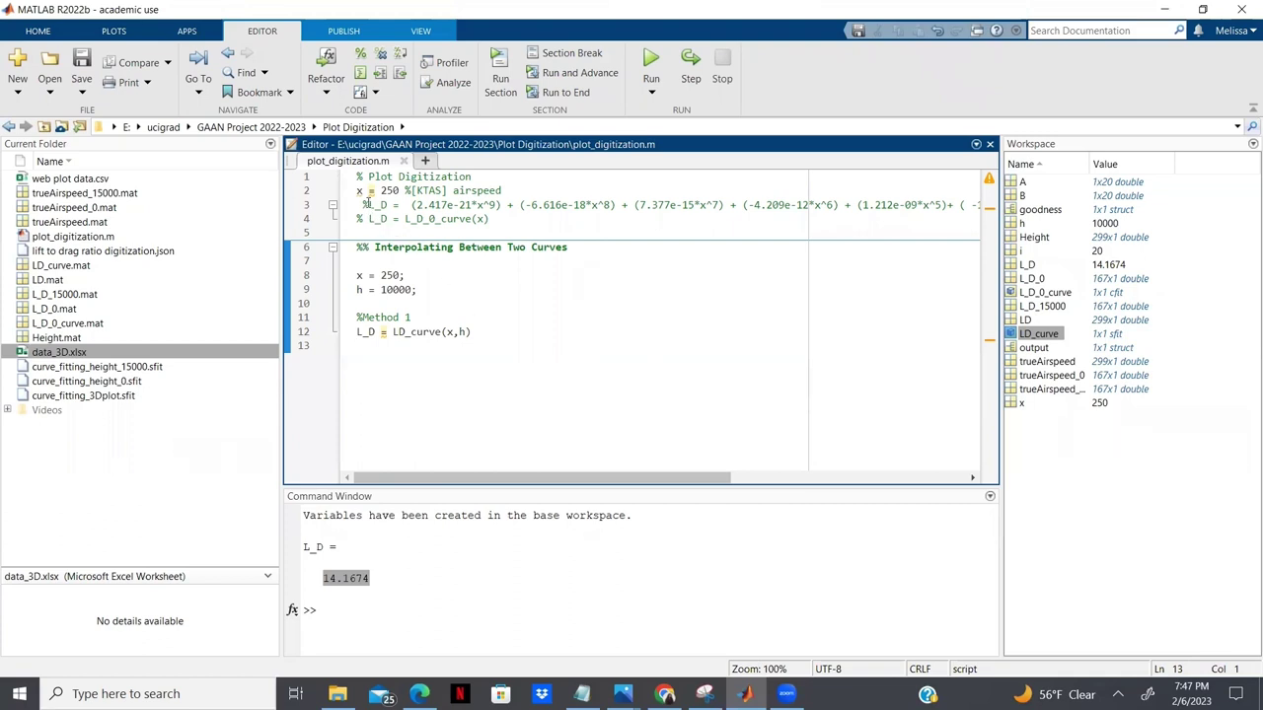
pyautogui.moveTo(365, 204); pyautogui.dragTo(725, 214)
pyautogui.click(604, 221)
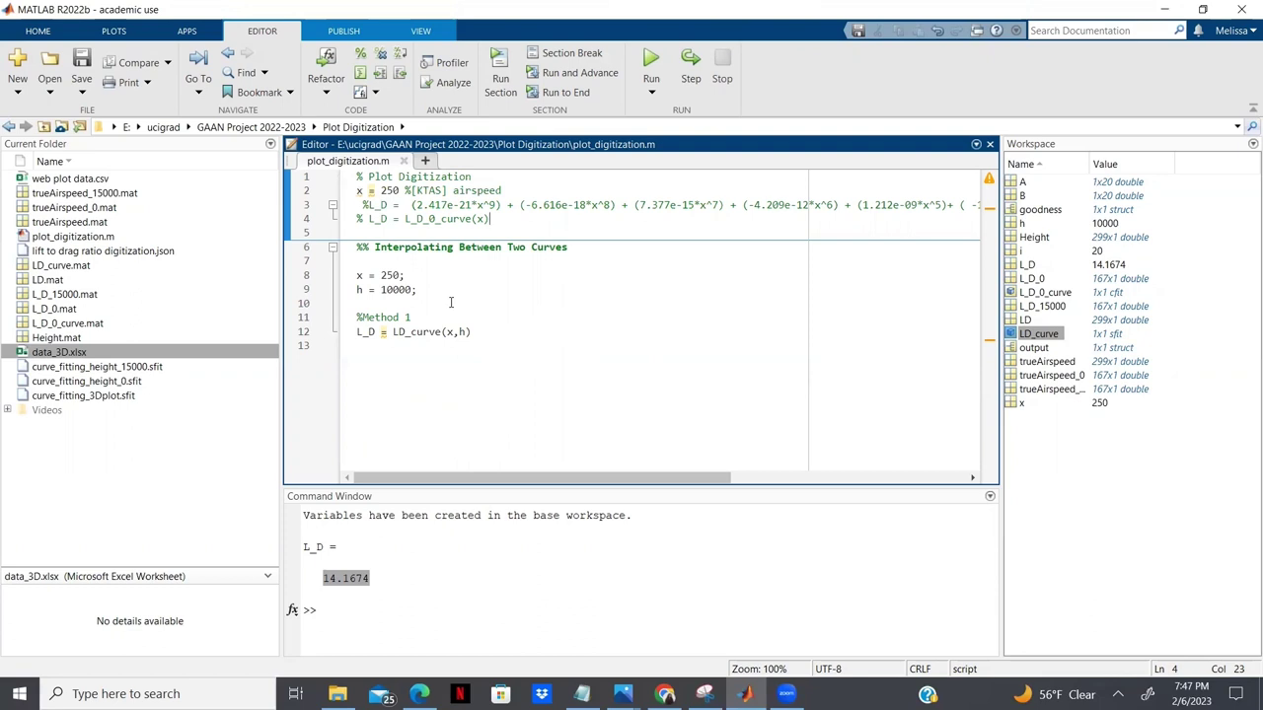
pyautogui.doubleClick(363, 205)
pyautogui.moveTo(363, 205); pyautogui.dragTo(580, 205)
pyautogui.click(542, 358)
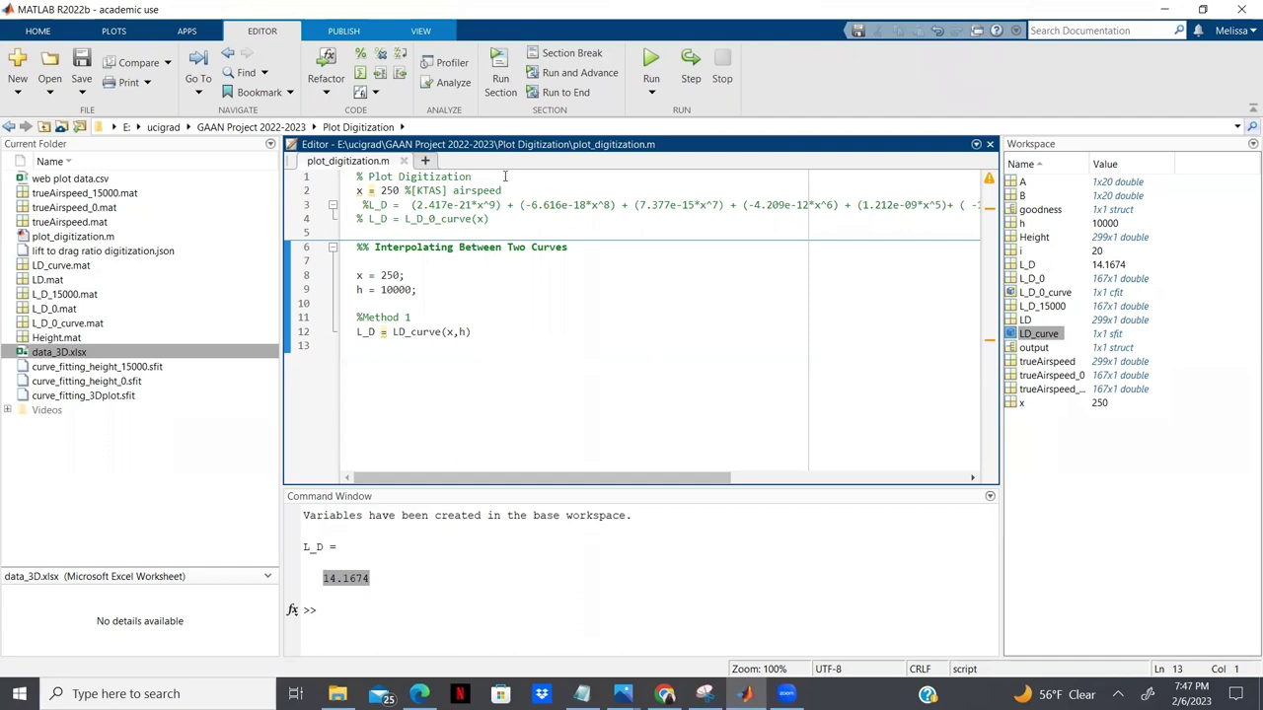
# Add a %Method 2 comment below the Method 1 line and start a conditional block with if h>0 & h<15000
pyautogui.click(527, 321)
pyautogui.click(521, 334)
pyautogui.press('Return')
pyautogui.press('Return')
pyautogui.write('%Method 2')
pyautogui.press('Return')
pyautogui.press('Return')
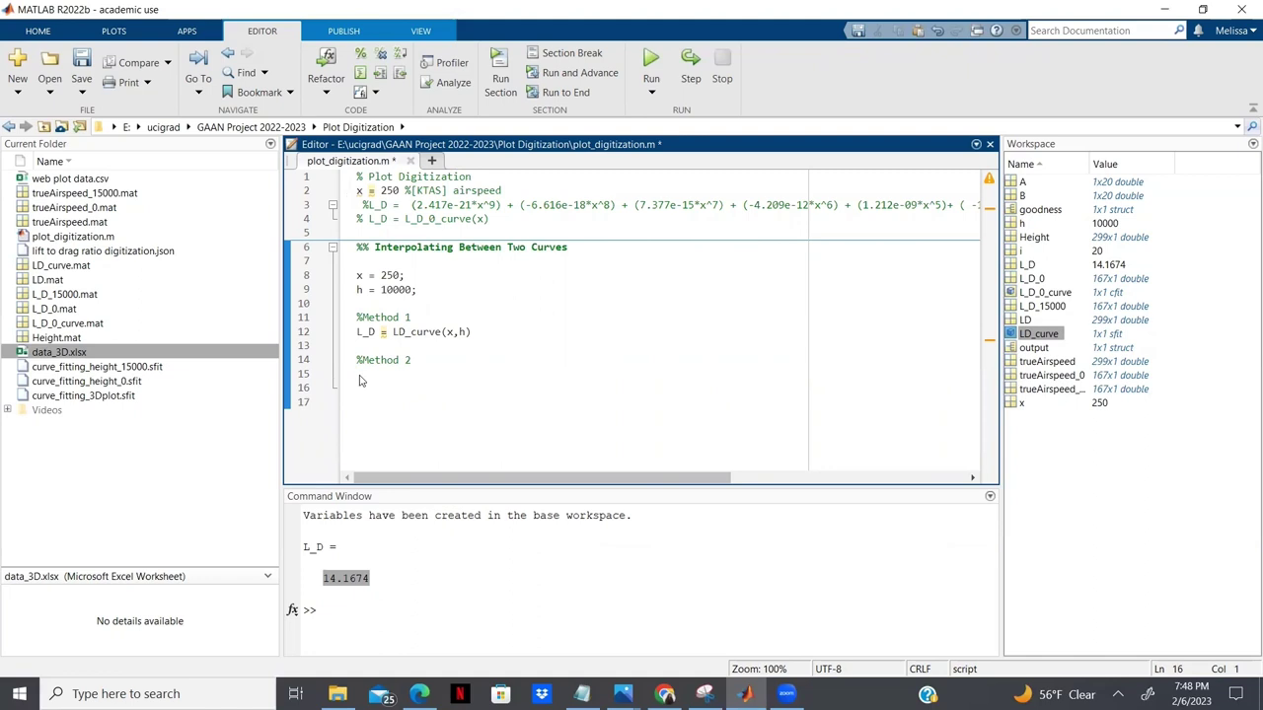
pyautogui.write('if h>0 & h<15000')
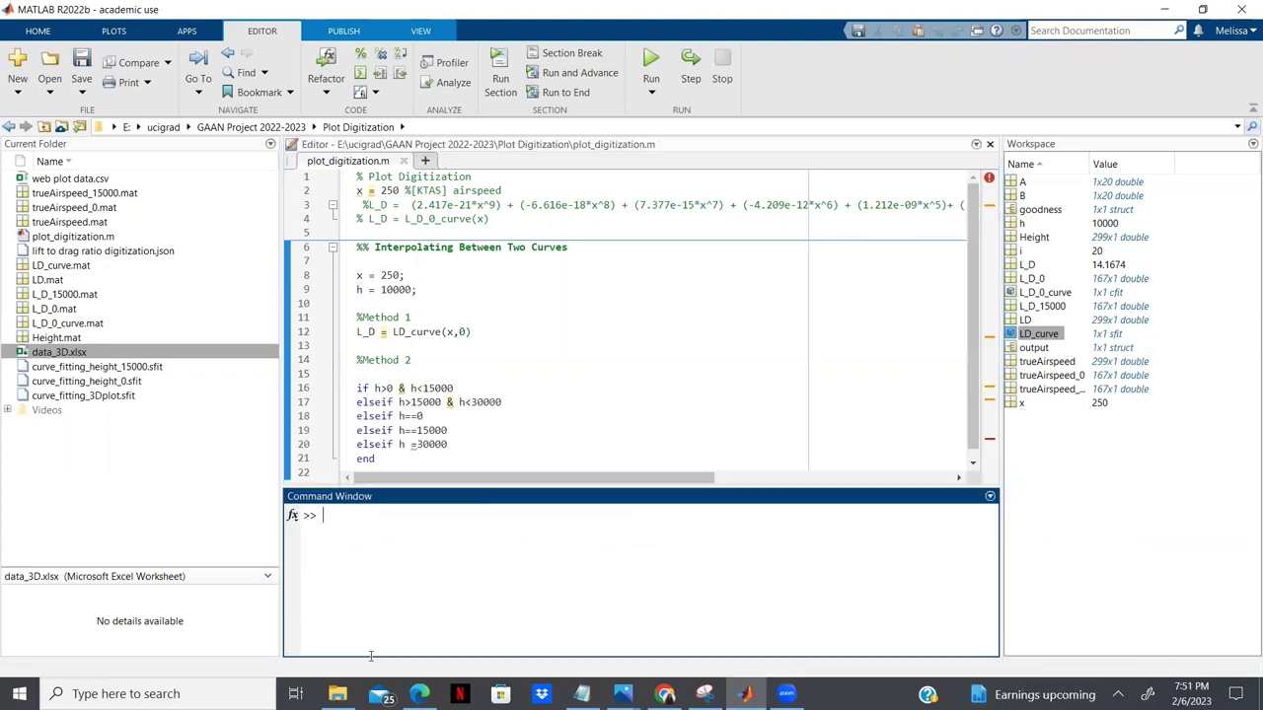
pyautogui.click(539, 415)
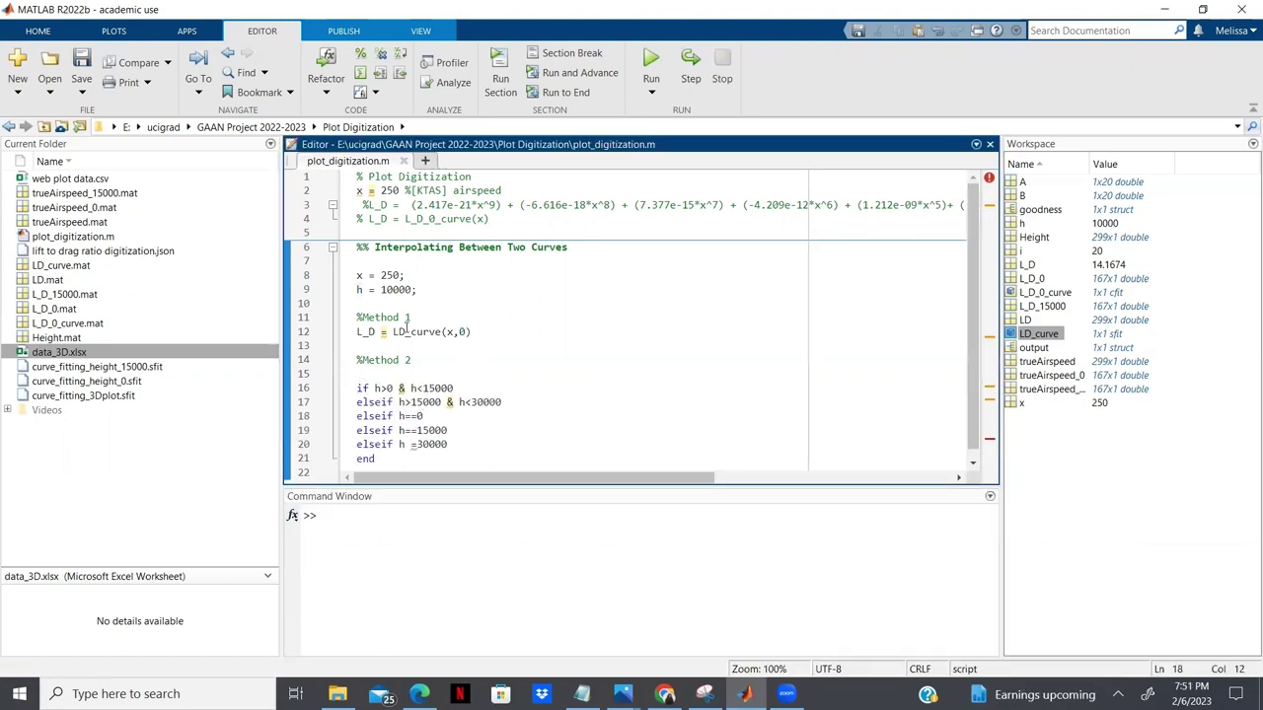
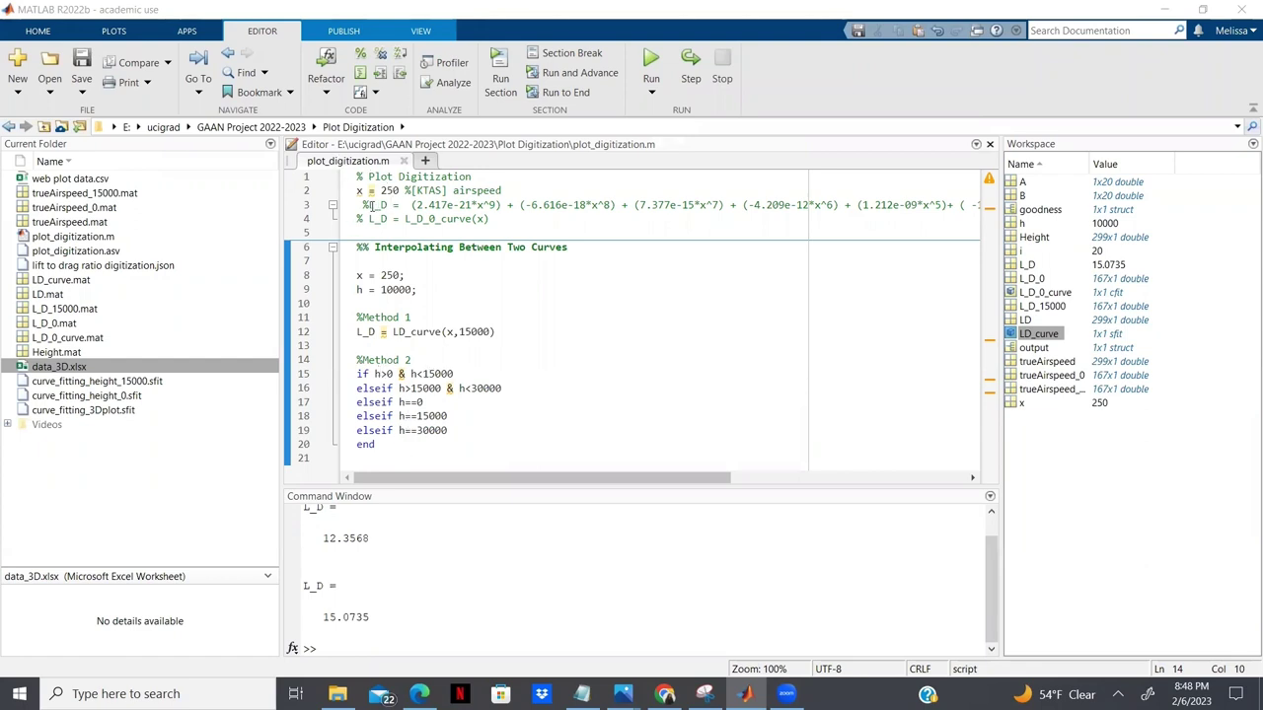
# Copy the commented L_D polynomial from the first section into the elseif h==0 branch as an active line
pyautogui.moveTo(363, 205); pyautogui.dragTo(976, 204)
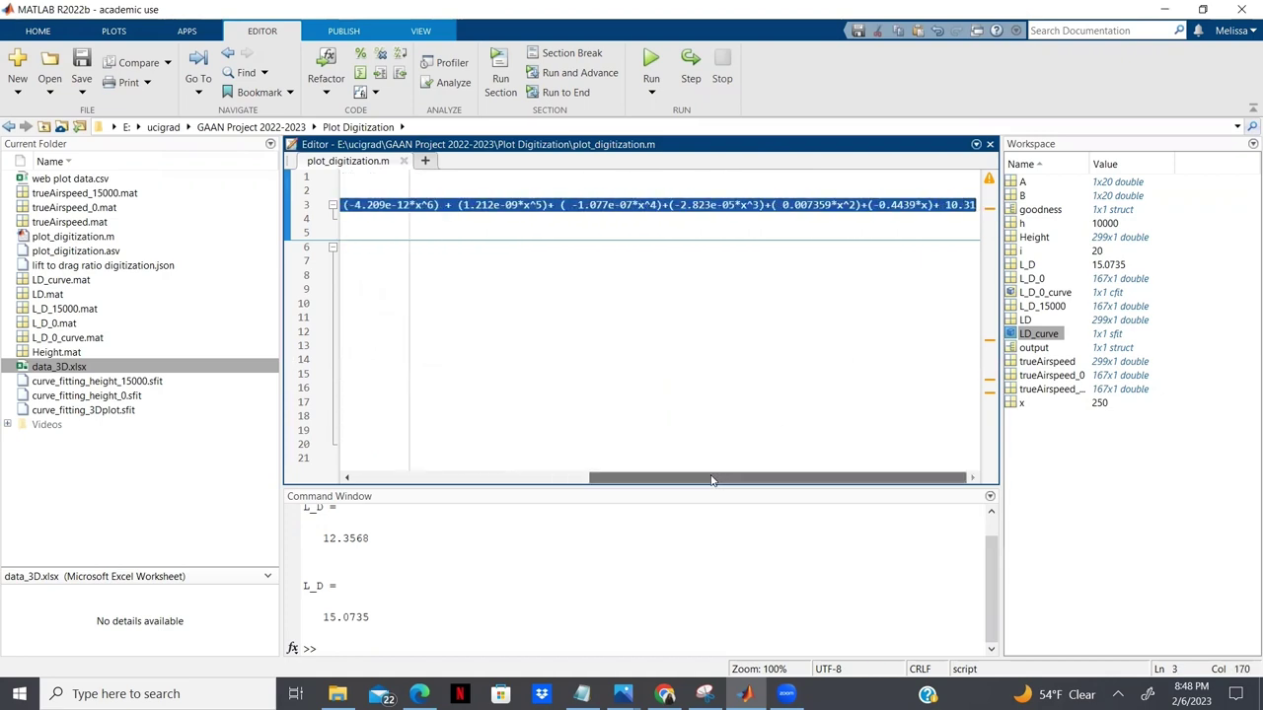
pyautogui.moveTo(713, 476); pyautogui.dragTo(479, 477)
pyautogui.click(437, 403)
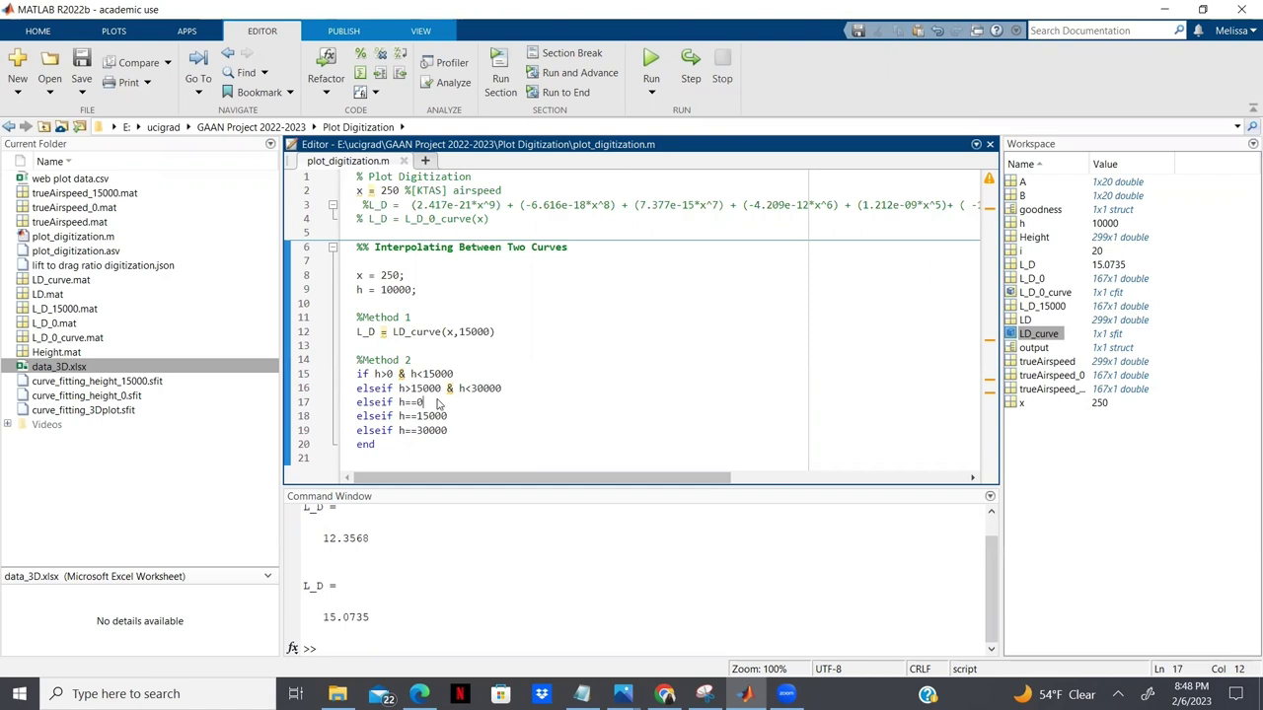
pyautogui.press('Return')
pyautogui.write('L_D =  (2.417e-21*x^9) + (-6.616e-18*x^8) + (7.377e-15*x^7) + (-4.209e-12*x^6) + (1.212e-09*x^5)+ ( -1.077e-07*x^4)+(-2.823e-05*x^3)+( 0.007359*x^2)+(-0.4439*x)+ 10.31')
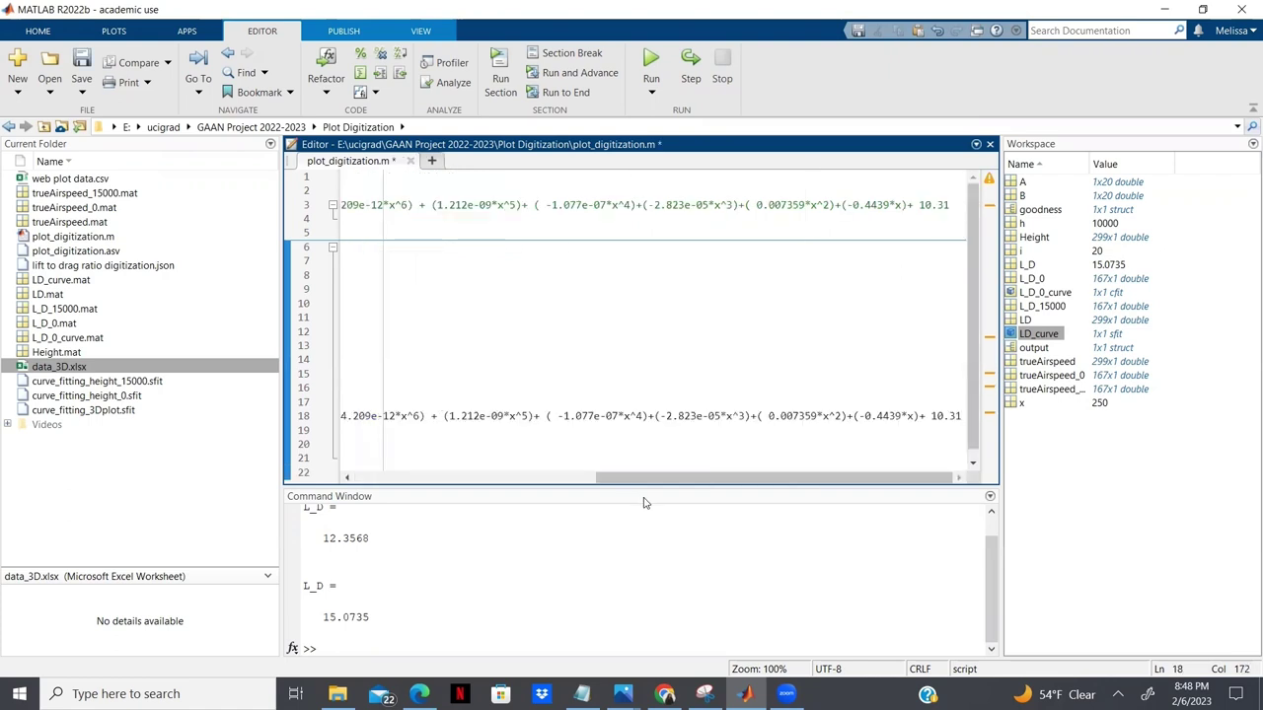
pyautogui.moveTo(631, 484); pyautogui.dragTo(388, 481)
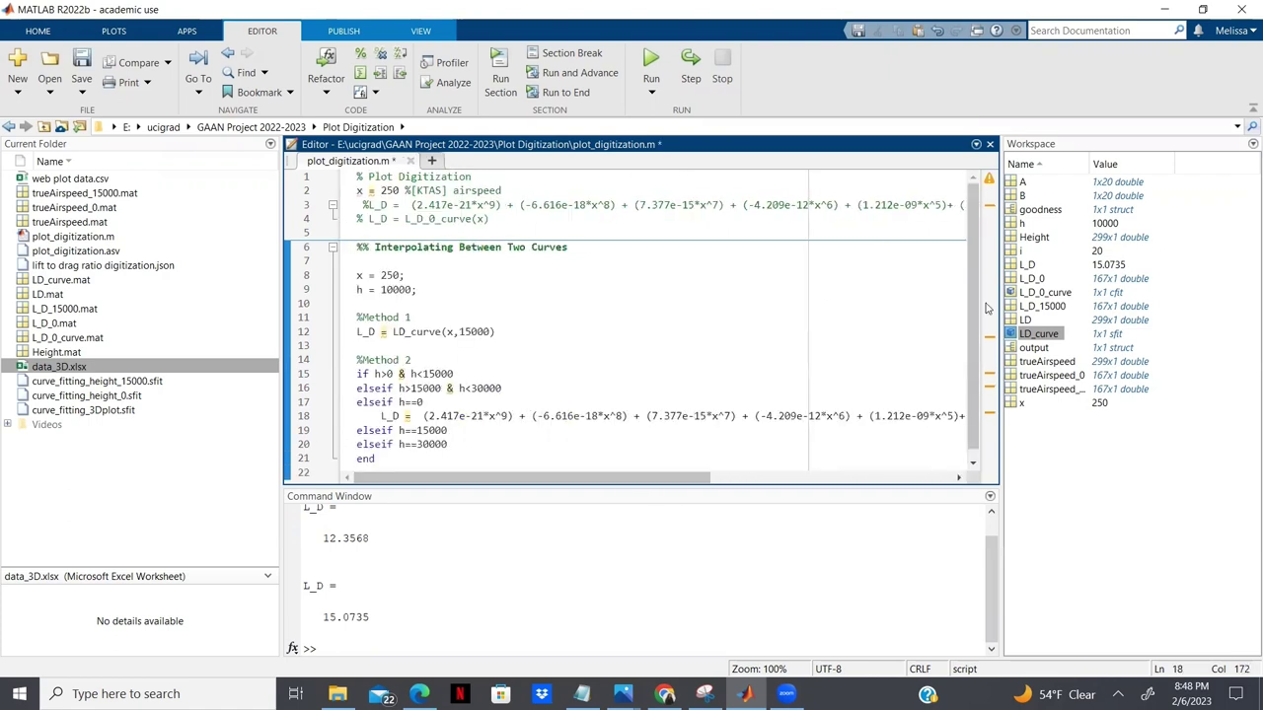
pyautogui.moveTo(974, 312); pyautogui.dragTo(975, 321)
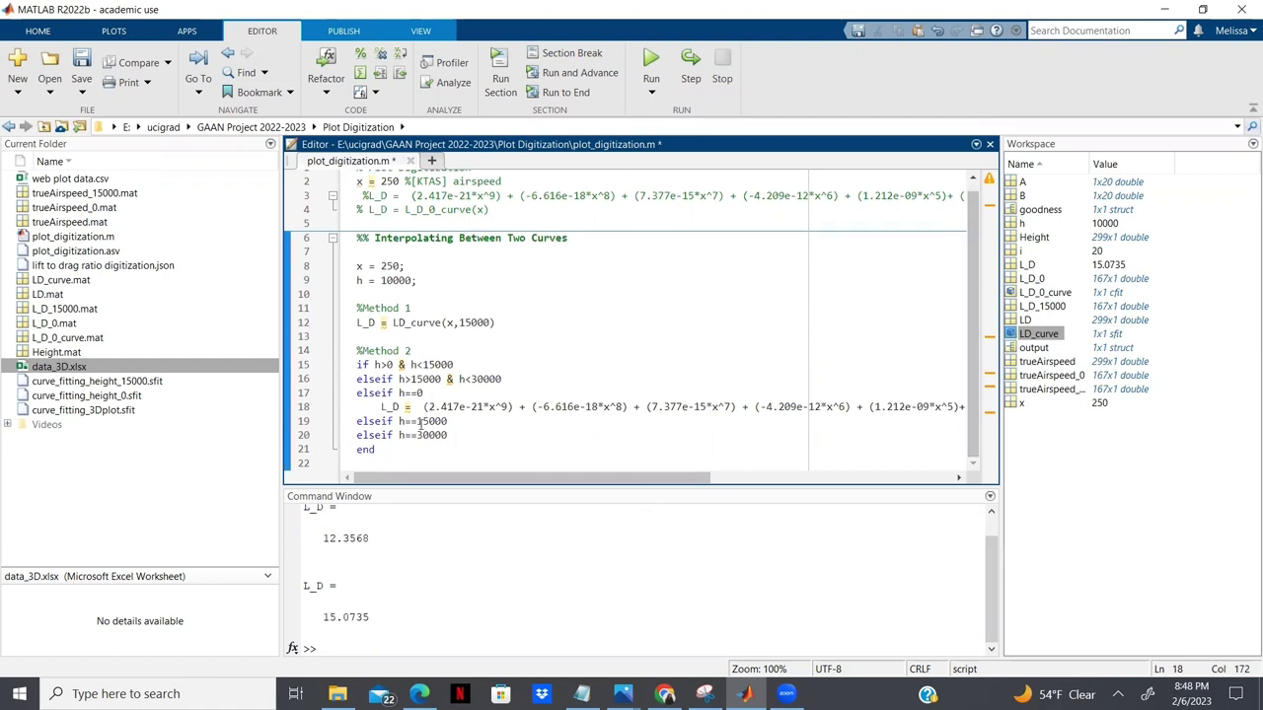
pyautogui.moveTo(393, 413)
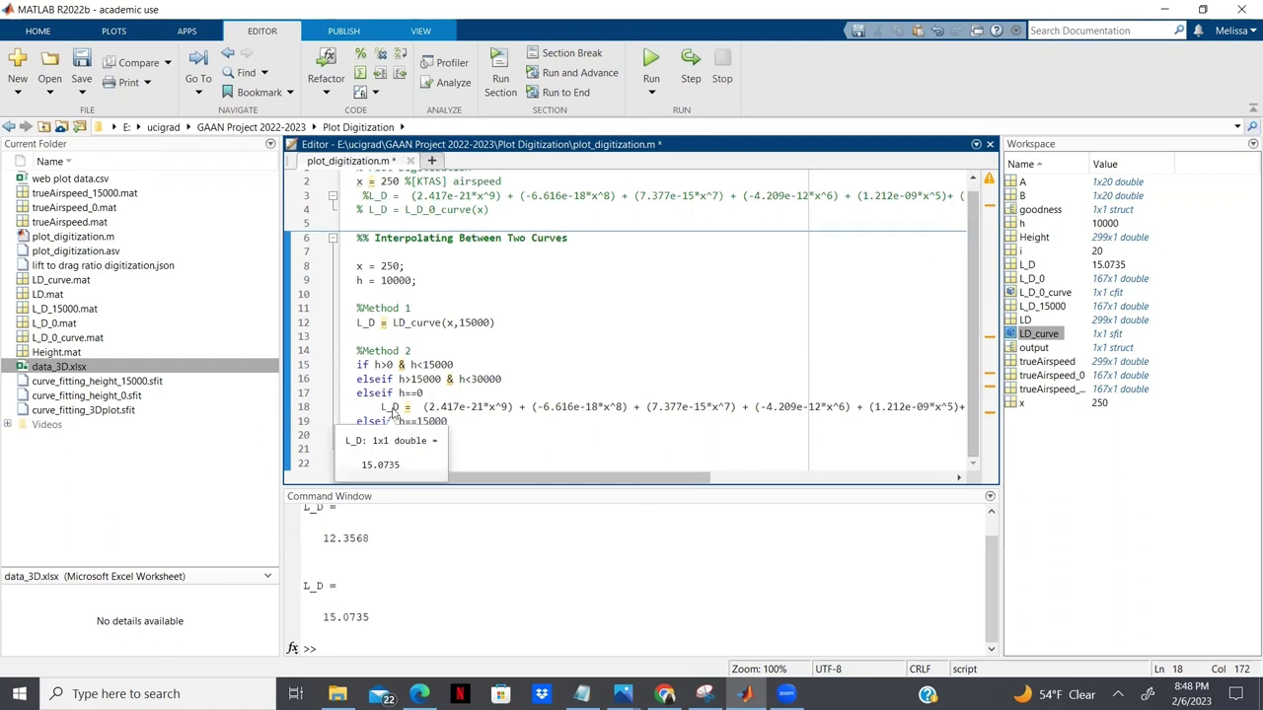
pyautogui.click(459, 424)
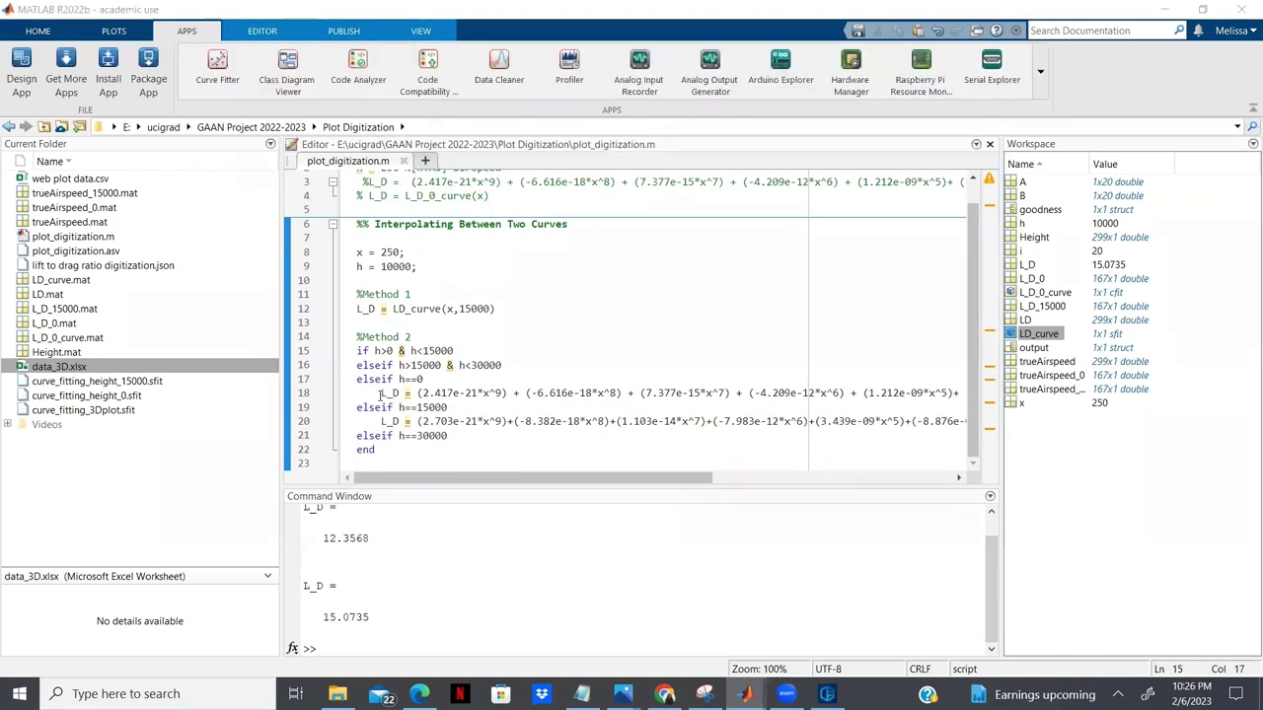
# Copy the L_D polynomial from the elseif h==0 branch into the if h>0 & h<15000 branch and name its variable L_D_0
pyautogui.moveTo(385, 403)
pyautogui.moveTo(376, 393); pyautogui.dragTo(974, 396)
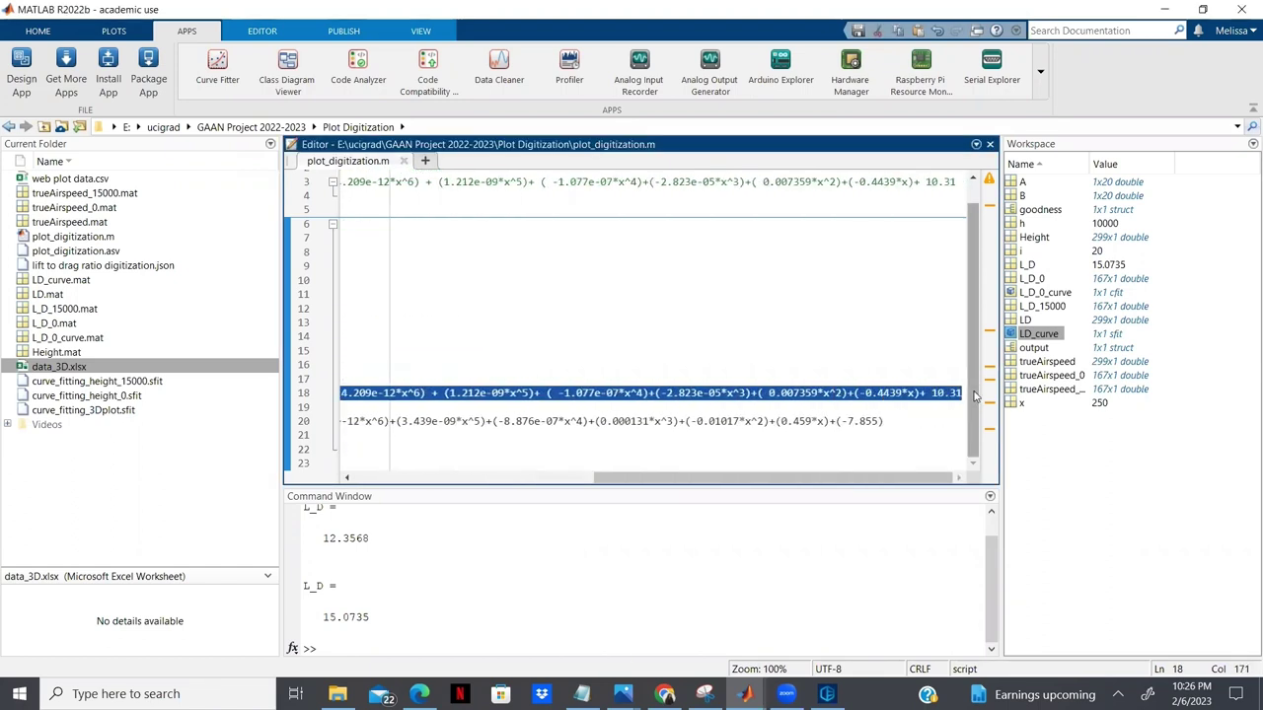
pyautogui.moveTo(762, 478); pyautogui.dragTo(443, 454)
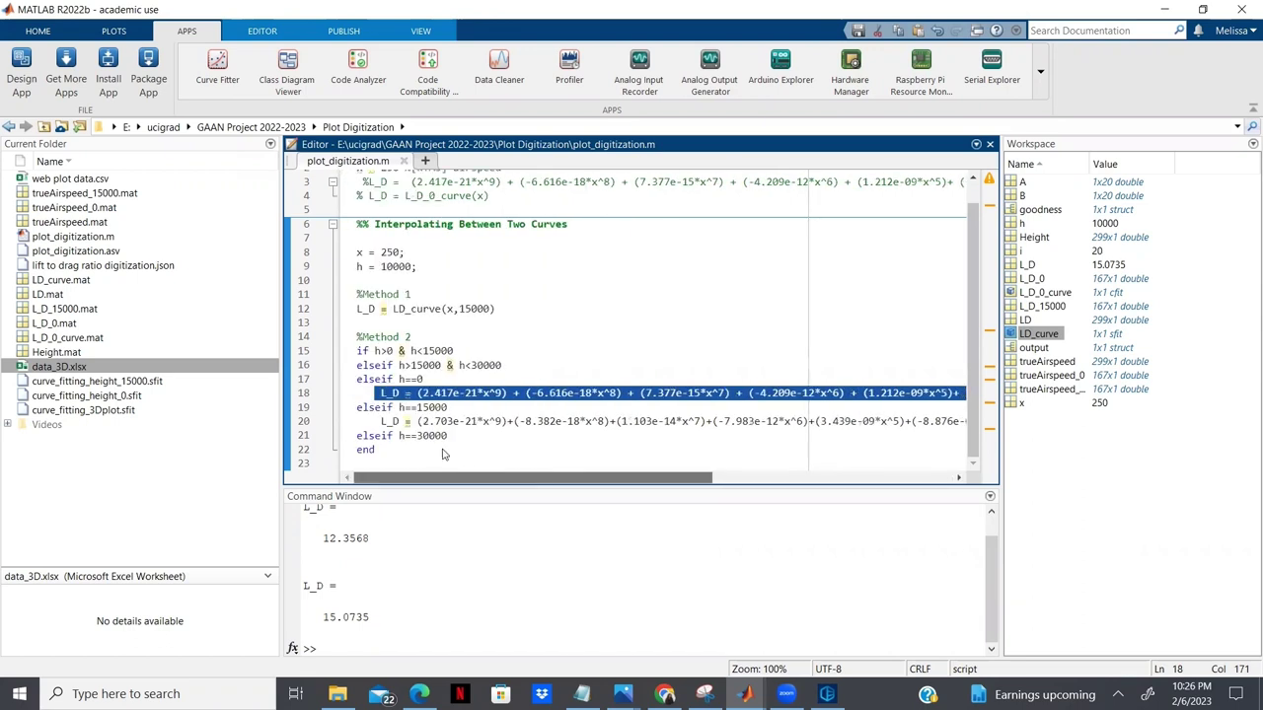
pyautogui.click(467, 350)
pyautogui.press('Return')
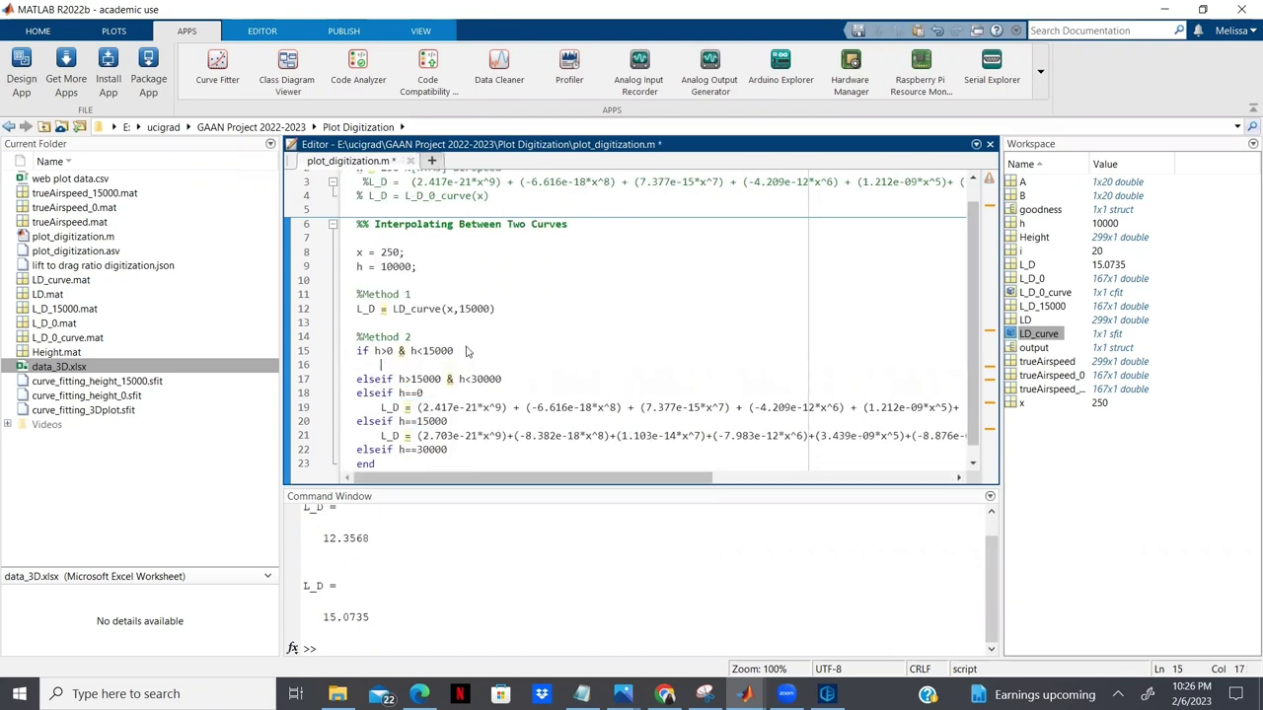
pyautogui.write('L_D = (2.417e-21*x^9) + (-6.616e-18*x^8) + (7.377e-15*x^7) + (-4.209e-12*x^6) + (1.212e-09*x^5)+ ( -1.077e-07*x^4)+(-2.823e-05*x^3)+( 0.007359*x^2)+(-0.4439*x)+ 10.31')
pyautogui.moveTo(624, 479); pyautogui.dragTo(326, 438)
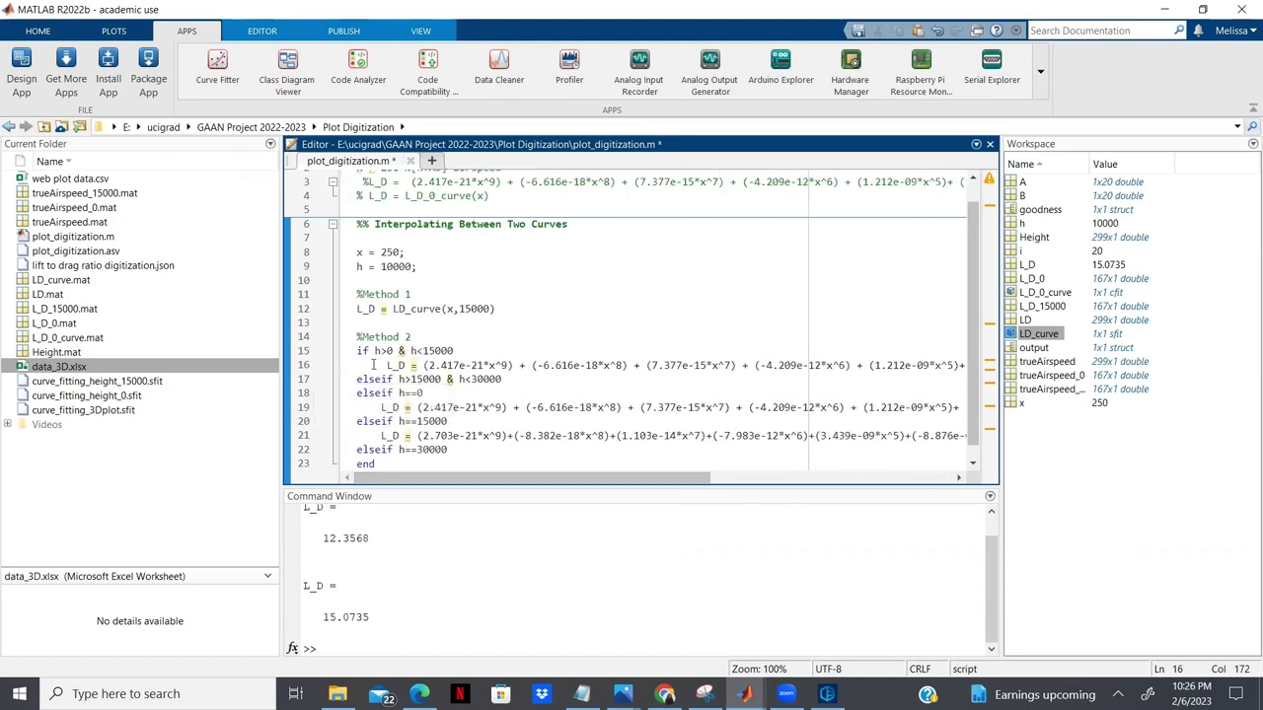
pyautogui.moveTo(391, 367)
pyautogui.click(503, 435)
pyautogui.click(416, 366)
pyautogui.write('_0')
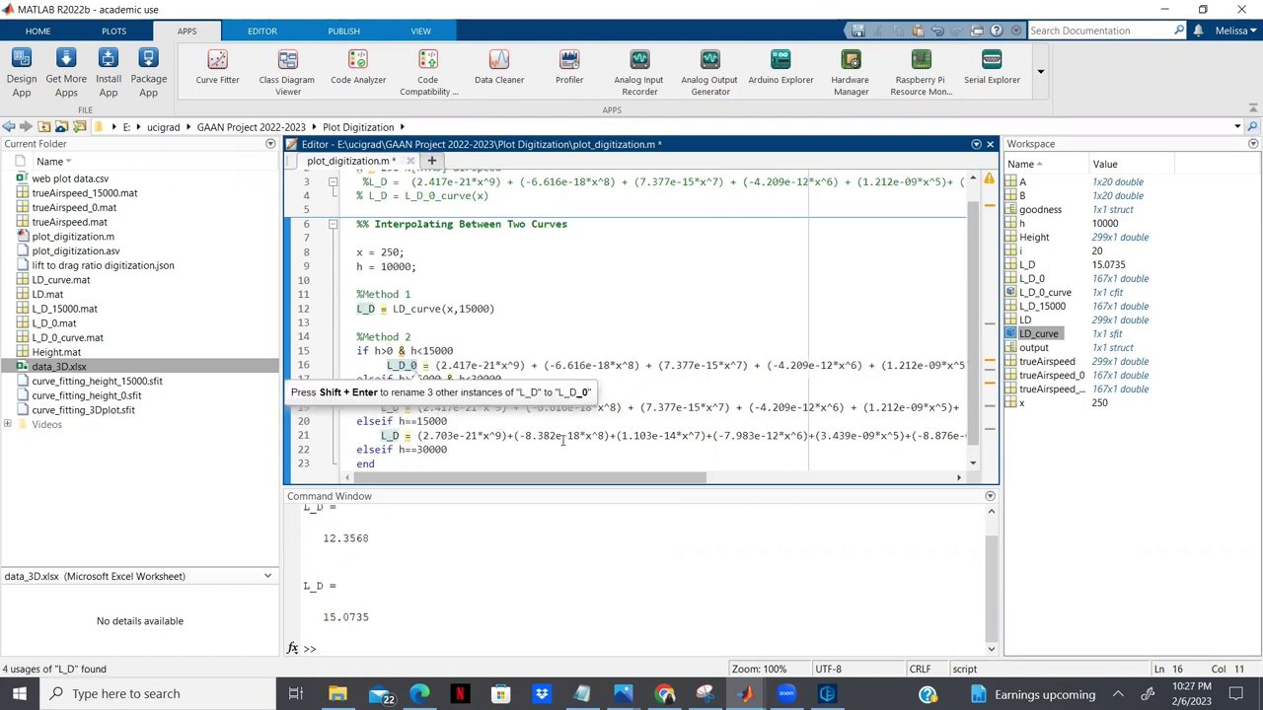
# Copy the elseif h==15000 polynomial below the L_D_0 line, name its variable L_D_15000 and align its indentation
pyautogui.click(559, 435)
pyautogui.moveTo(375, 435); pyautogui.dragTo(1126, 438)
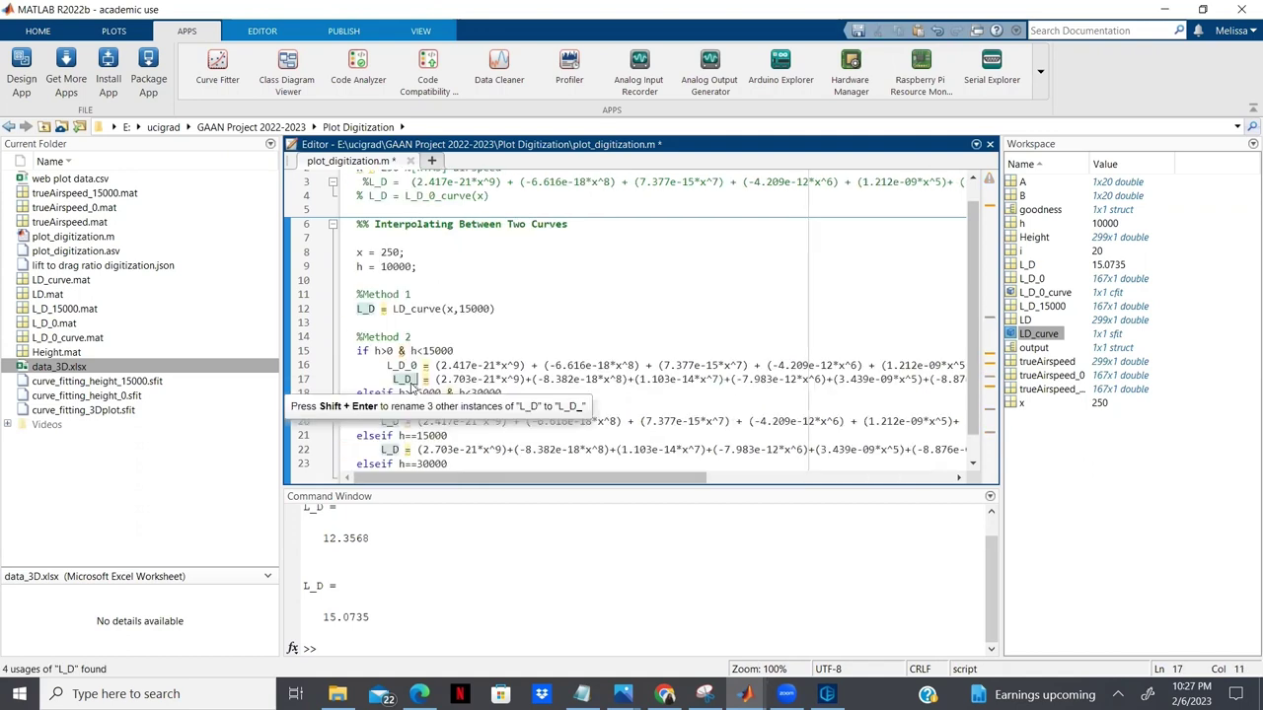
pyautogui.write('15000')
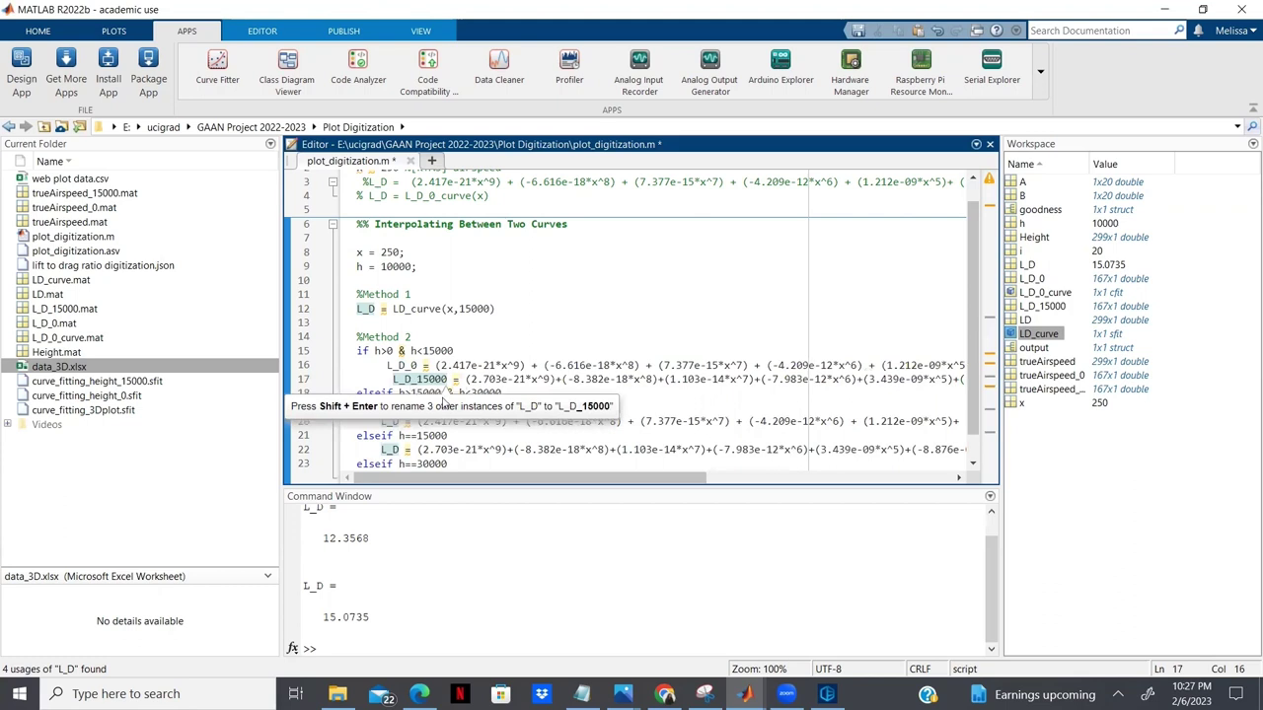
pyautogui.press('Down')
pyautogui.press('Down')
pyautogui.press('Down')
pyautogui.press('Down')
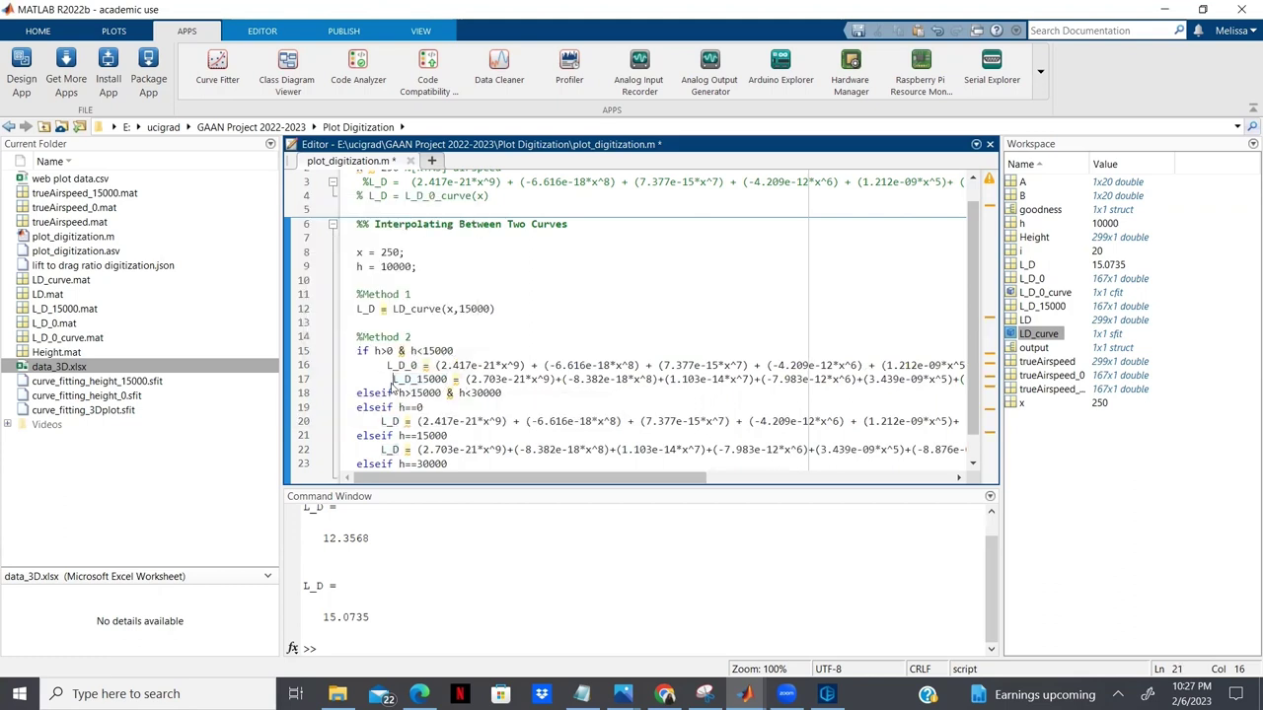
pyautogui.click(391, 380)
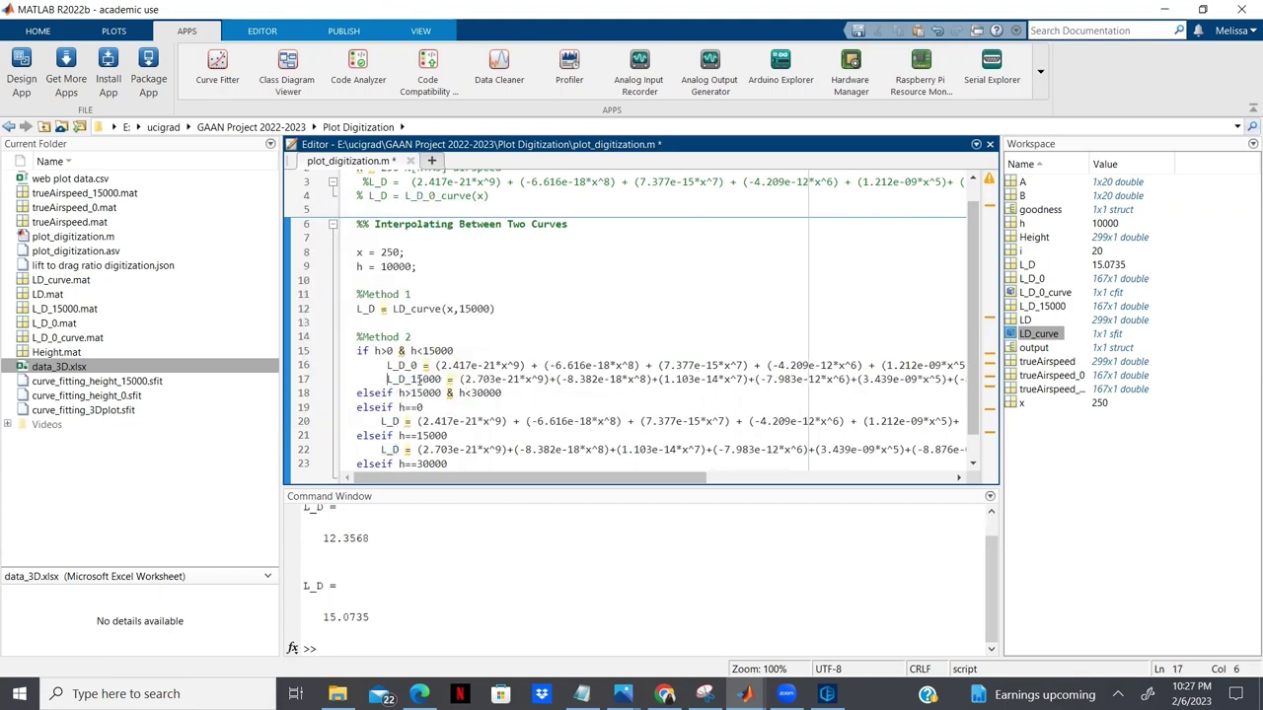
pyautogui.moveTo(434, 379)
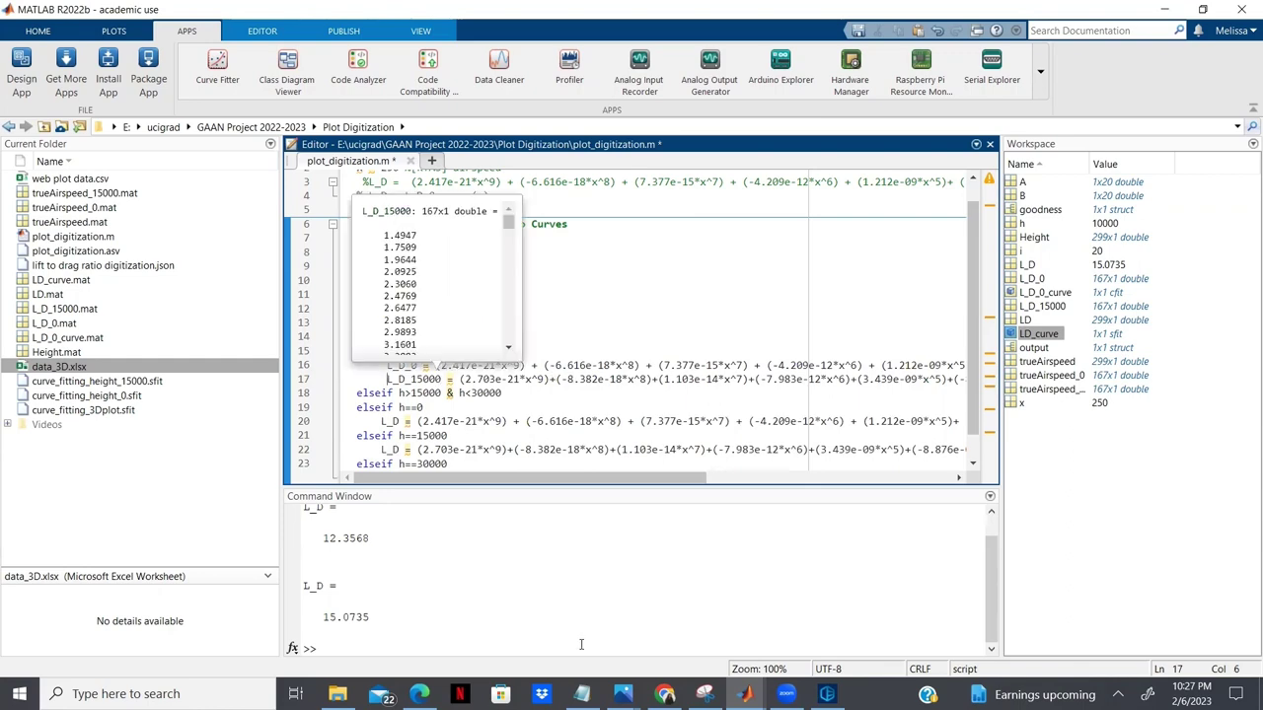
# Switch to Chrome, examine the linear interpolation formula in the Google results, and return to MATLAB
pyautogui.moveTo(664, 694)
pyautogui.click(661, 622)
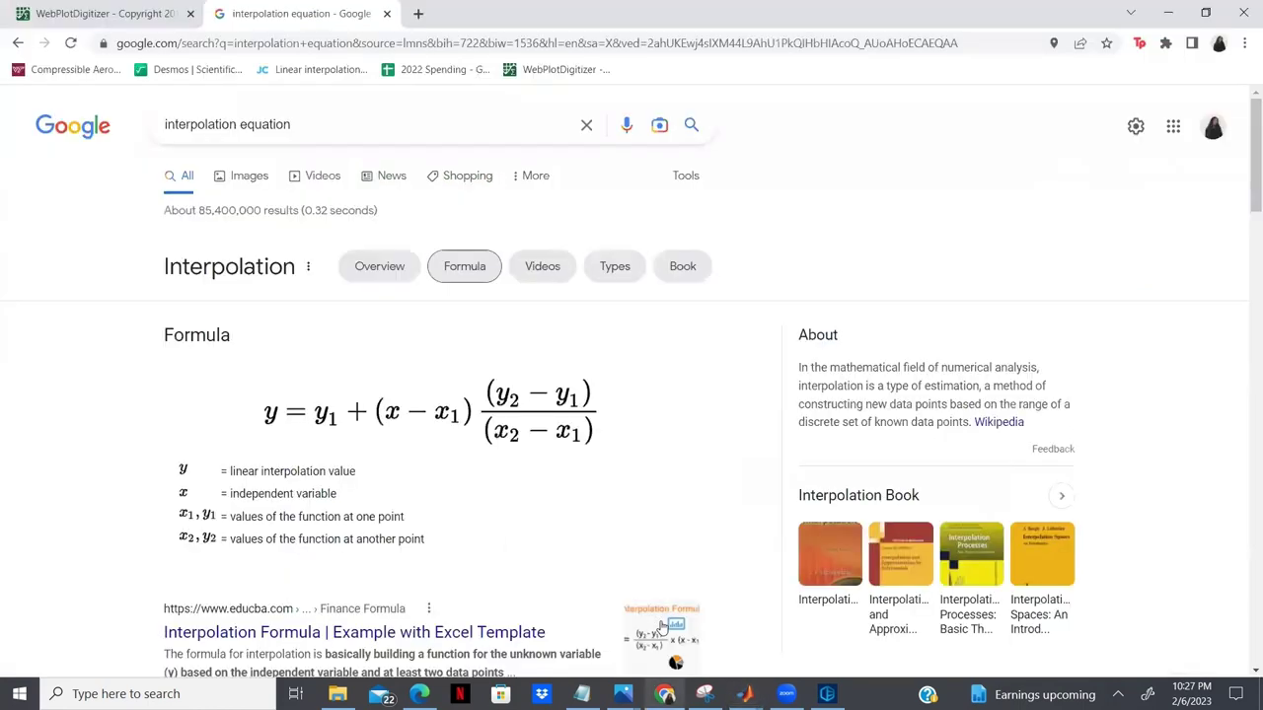
pyautogui.moveTo(254, 412); pyautogui.dragTo(582, 438)
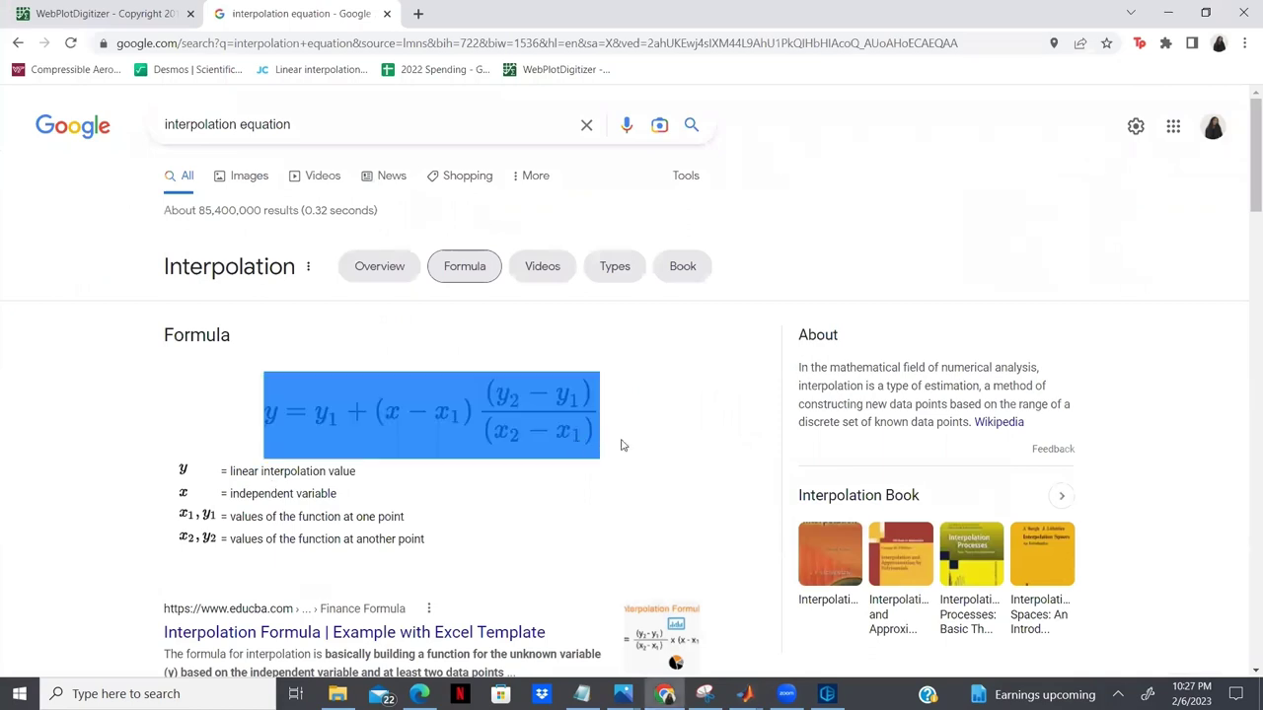
pyautogui.click(665, 443)
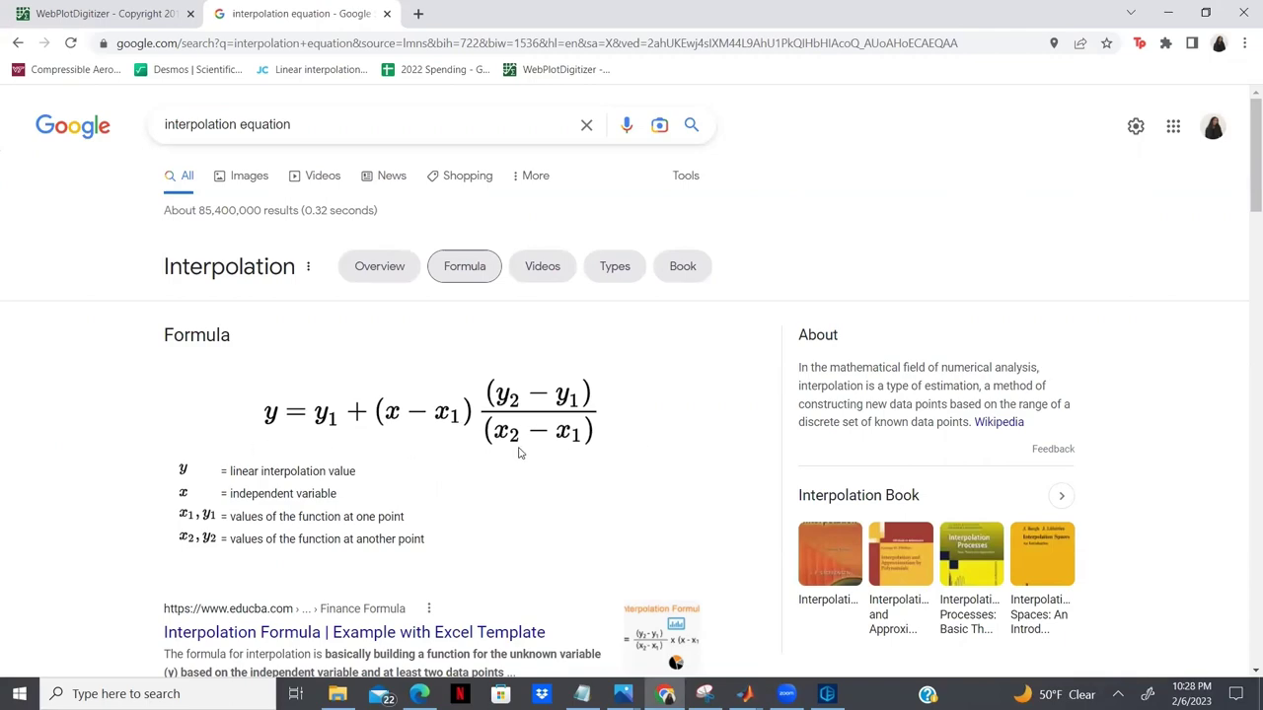
pyautogui.hotkey('alt', 'Tab')
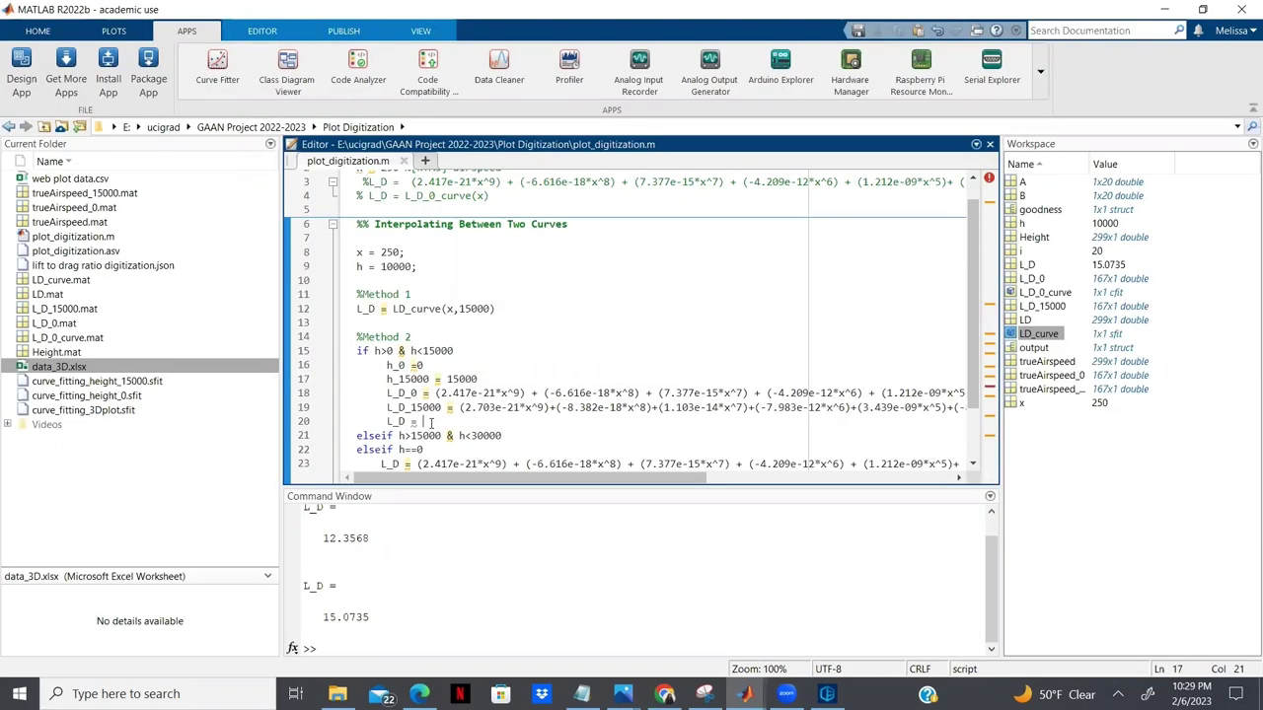
# Examine the L_D interpolation formula in the first if branch along with its h_0, h_15000, L_D_0 and L_D_15000 definitions
pyautogui.moveTo(829, 413)
pyautogui.moveTo(977, 309); pyautogui.dragTo(976, 357)
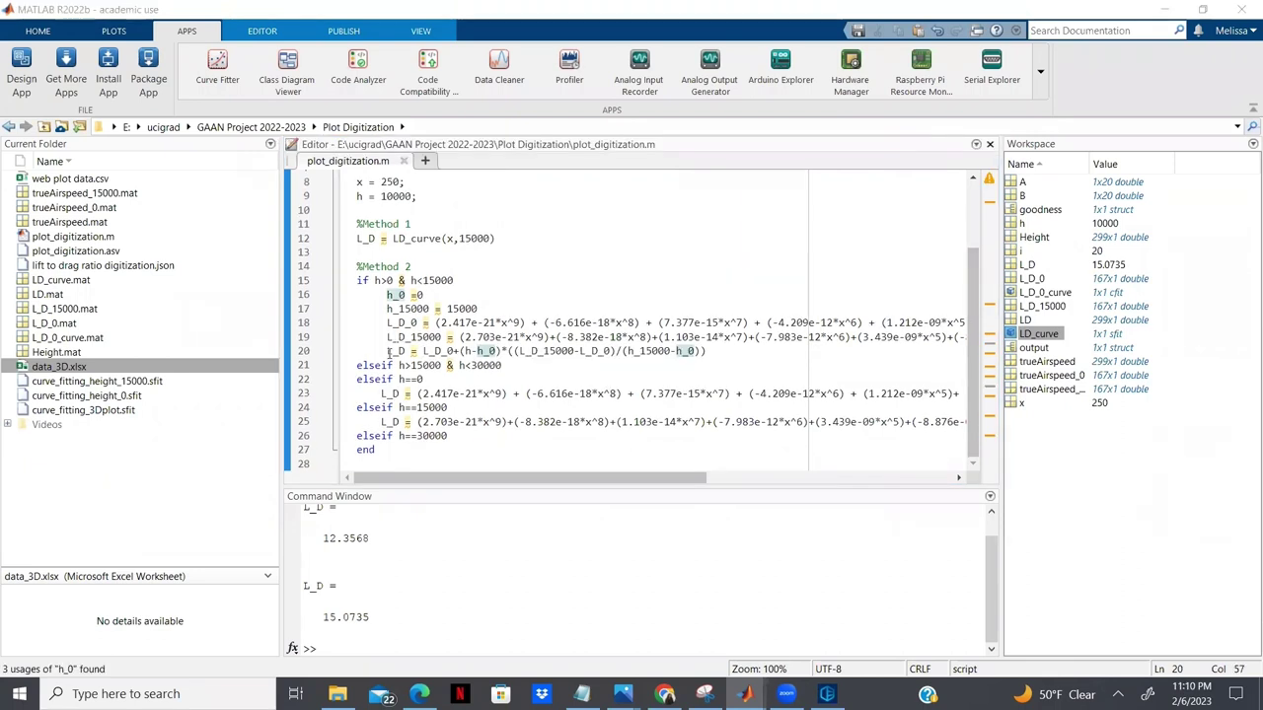
pyautogui.click(390, 353)
pyautogui.moveTo(386, 352); pyautogui.dragTo(712, 353)
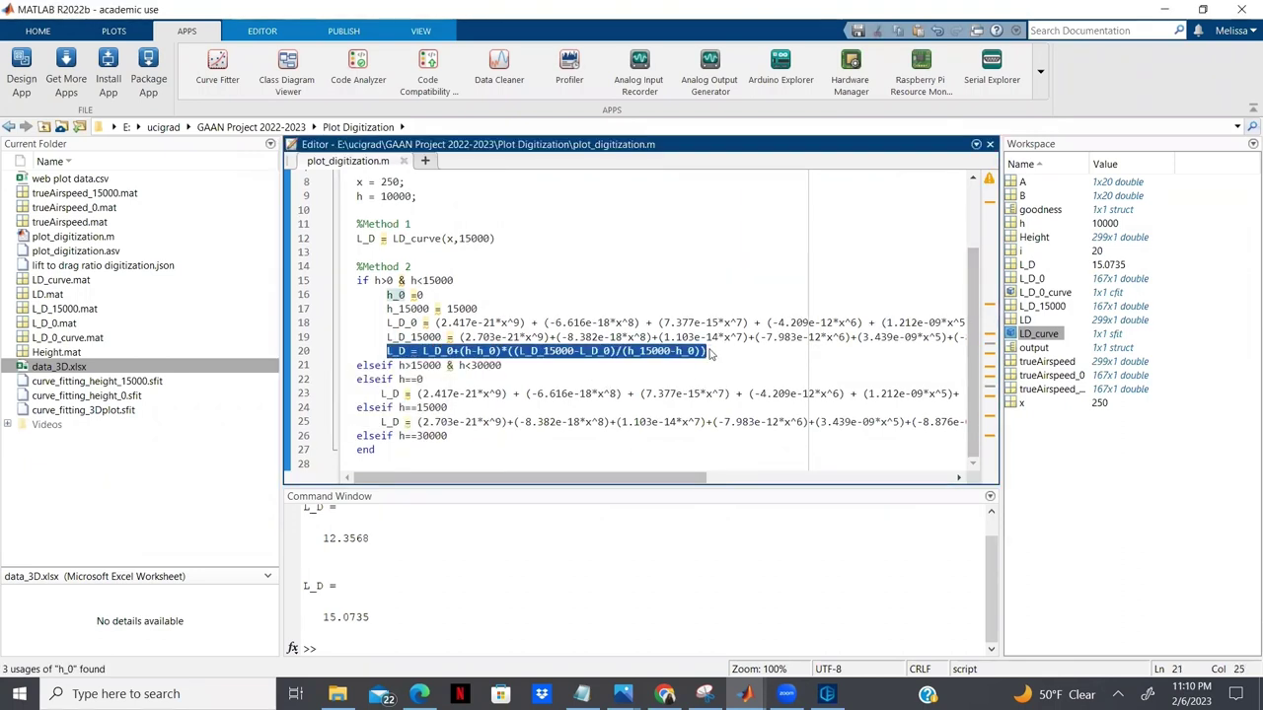
pyautogui.click(438, 352)
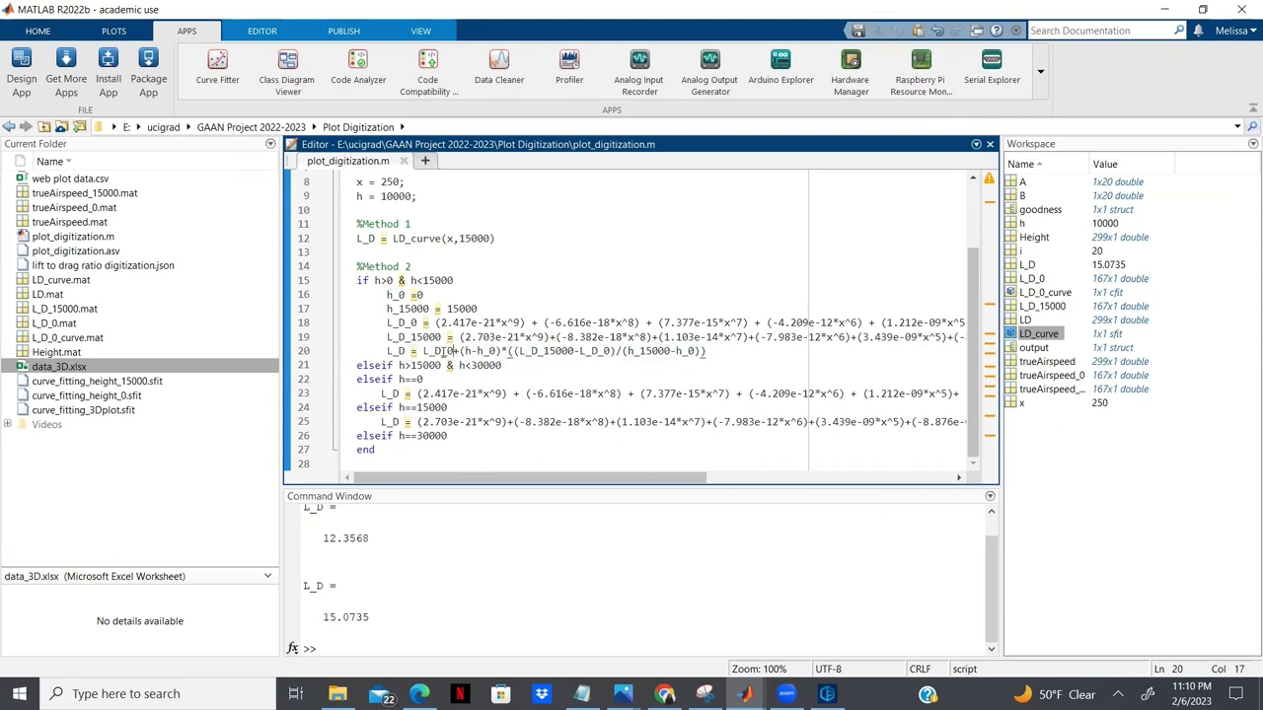
pyautogui.moveTo(446, 357)
pyautogui.press('Up')
pyautogui.press('Up')
pyautogui.press('Up')
pyautogui.press('Up')
pyautogui.press('Up')
pyautogui.moveTo(392, 326)
pyautogui.click(518, 383)
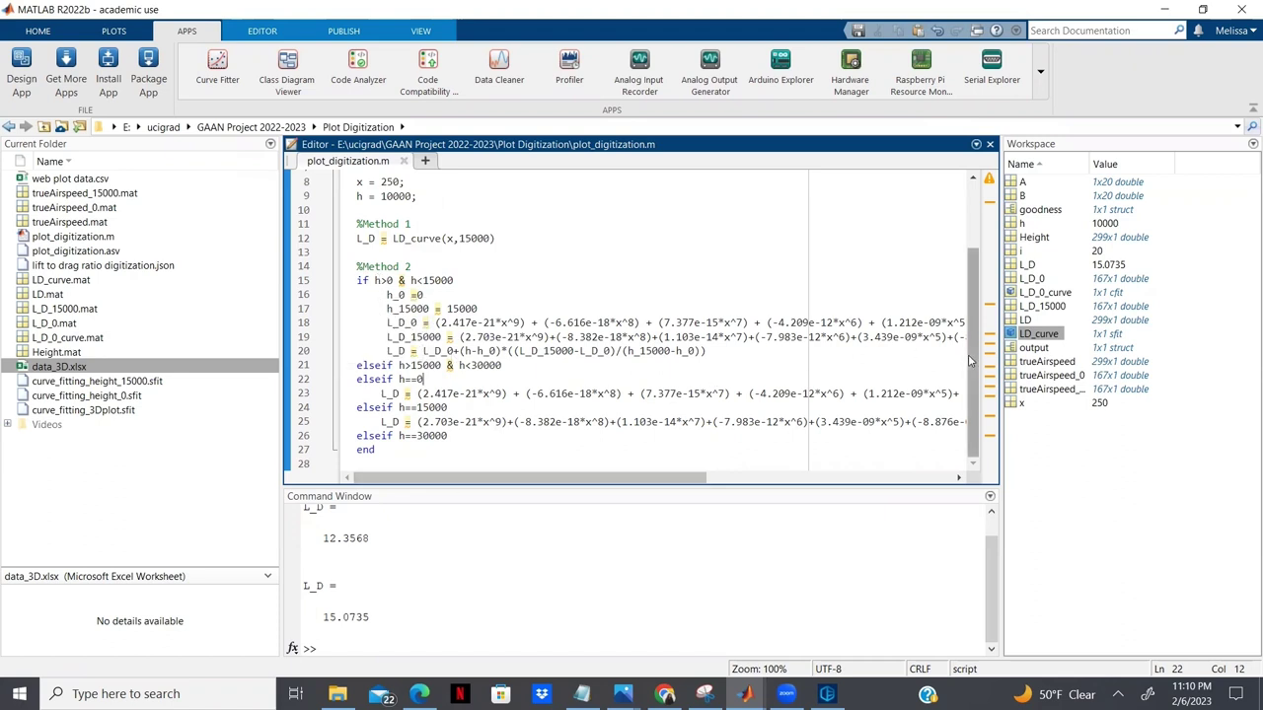
# Review the LD_curve line under Method 1 and rename its output variable to L_D_method1
pyautogui.scroll(3, 969, 342)
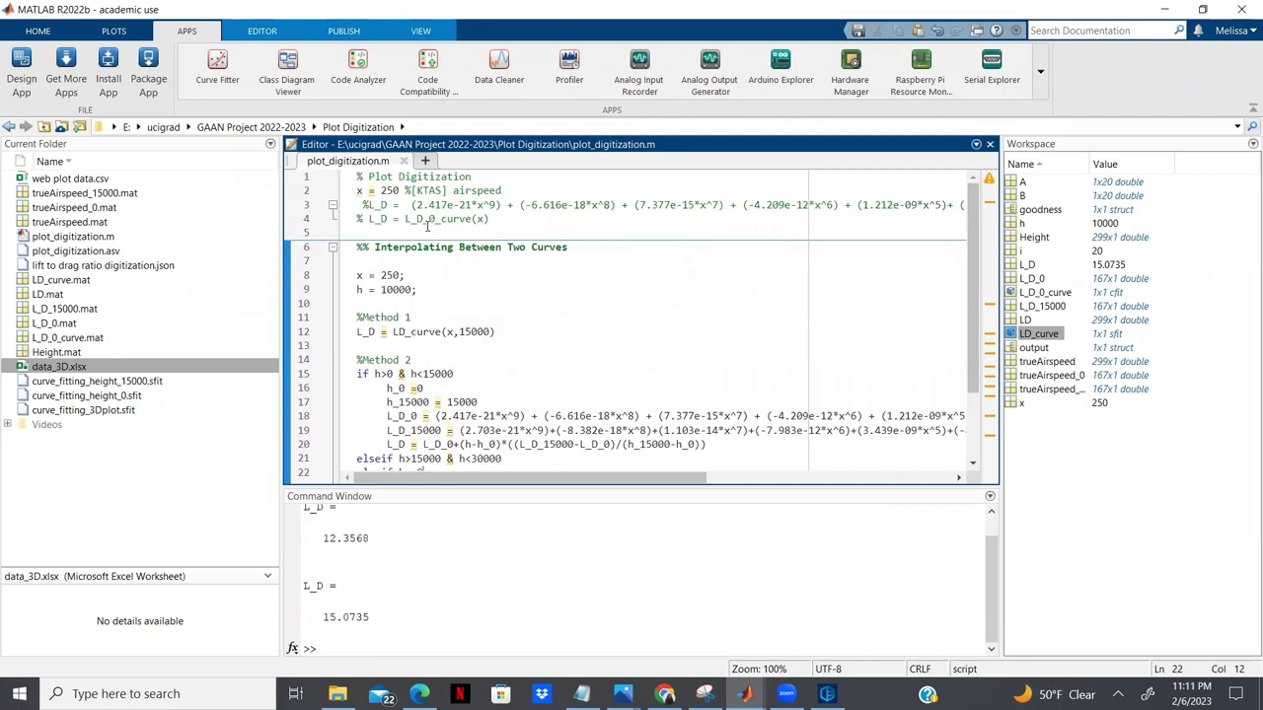
pyautogui.moveTo(357, 332); pyautogui.dragTo(509, 337)
pyautogui.click(509, 337)
pyautogui.moveTo(971, 342)
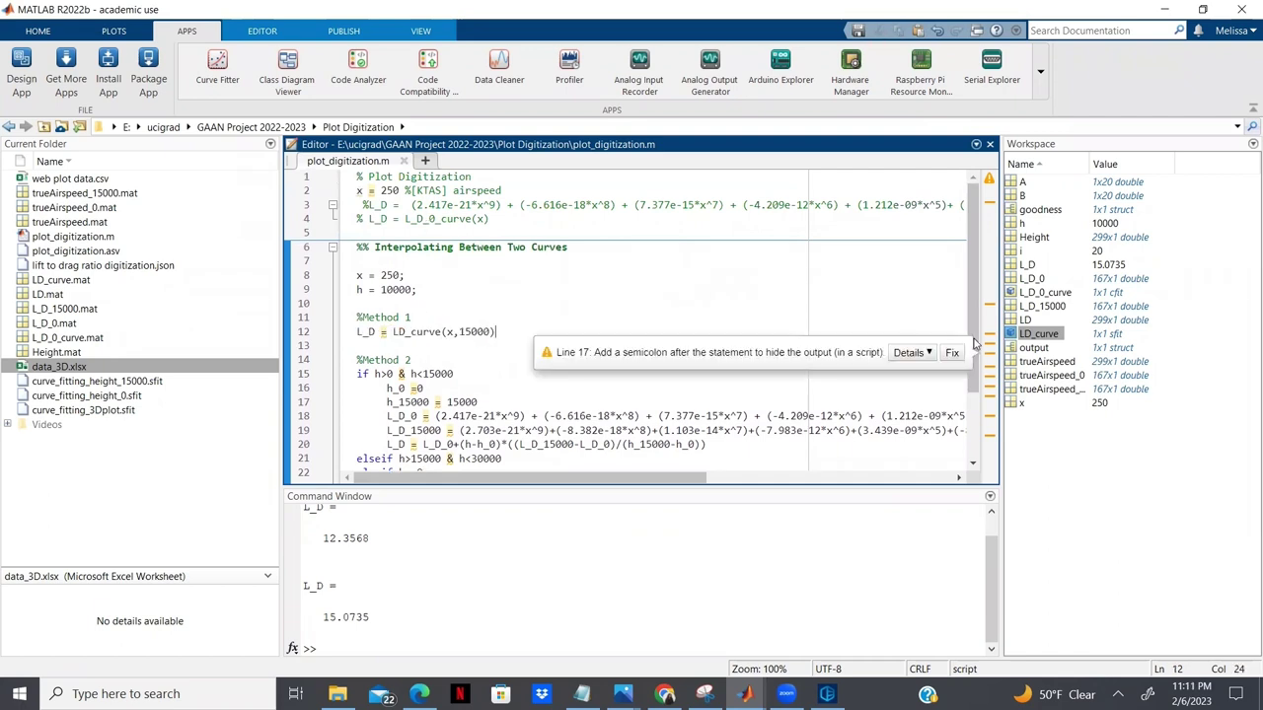
pyautogui.scroll(-3, 977, 348)
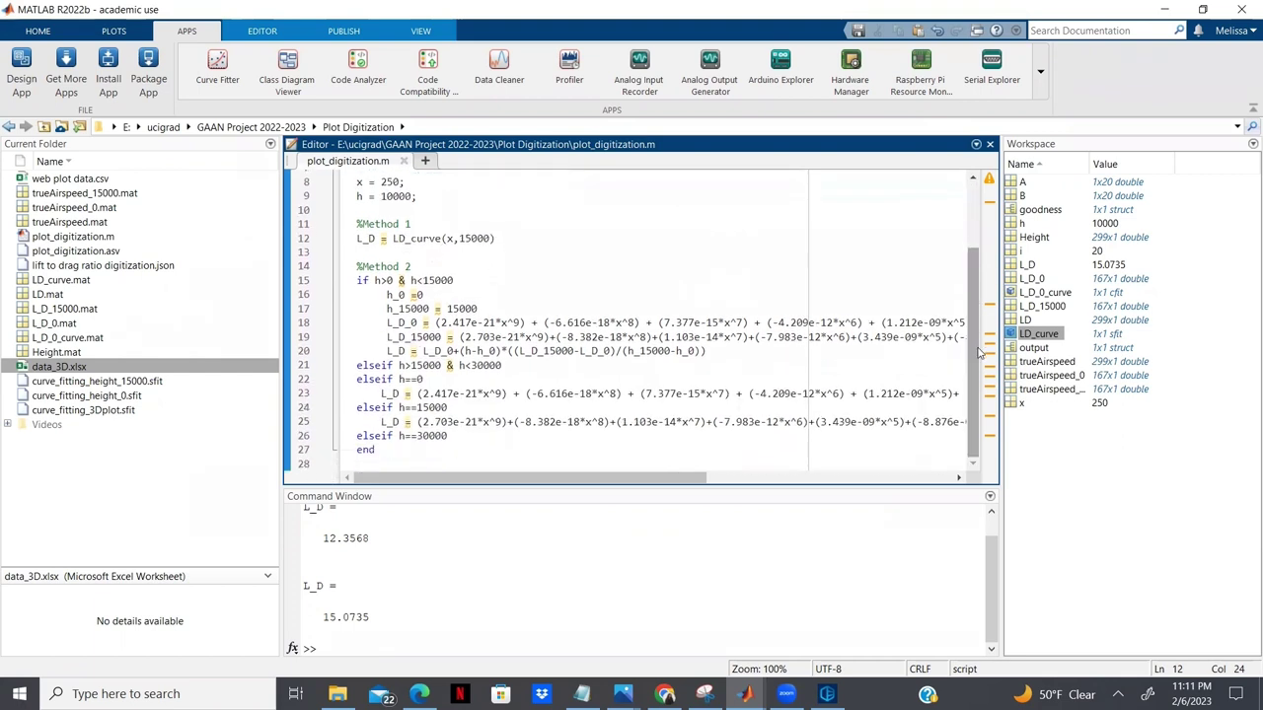
pyautogui.click(375, 244)
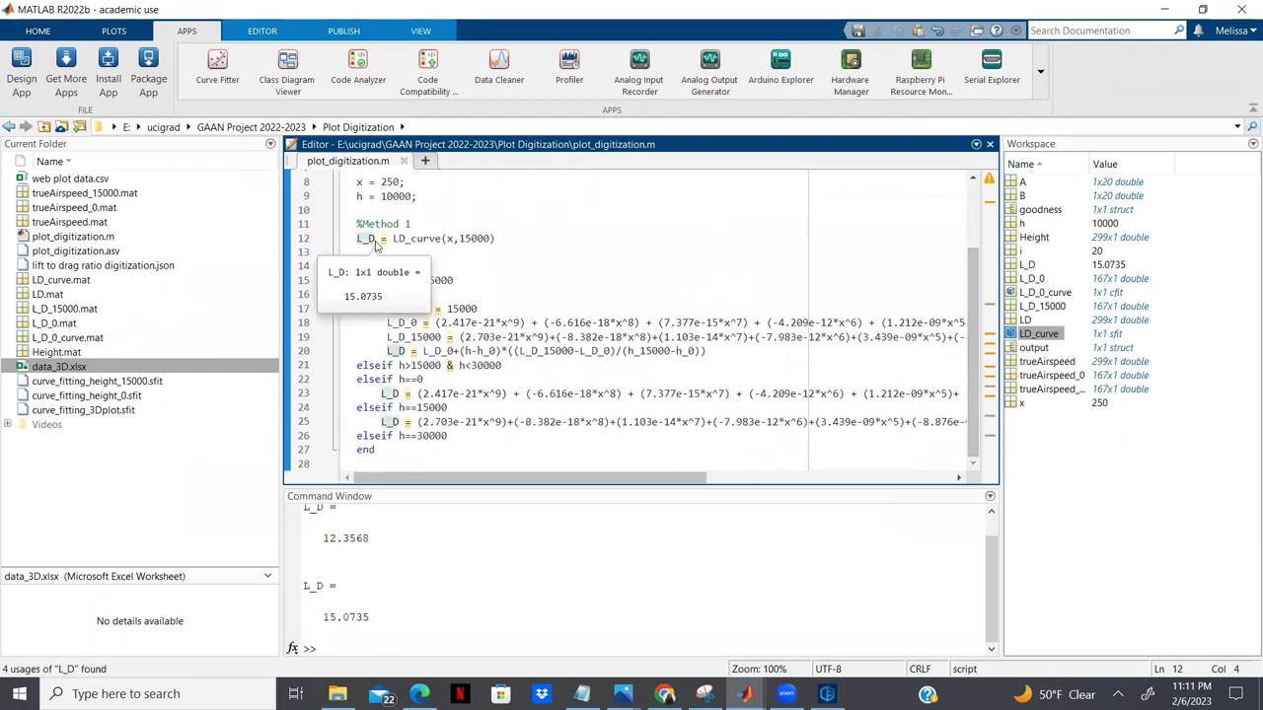
pyautogui.write('_method1')
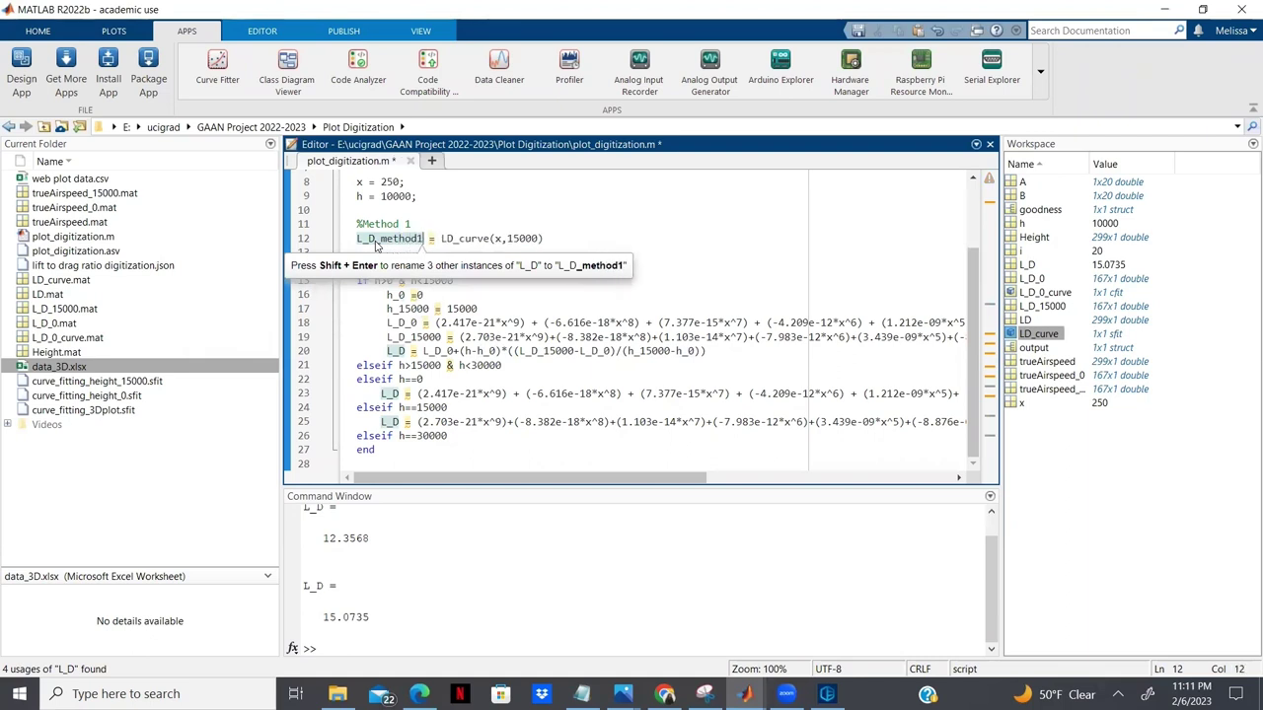
# Rename the interpolated result in the if h>0 & h<15000 branch to L_D_method2 and save the script
pyautogui.click(402, 353)
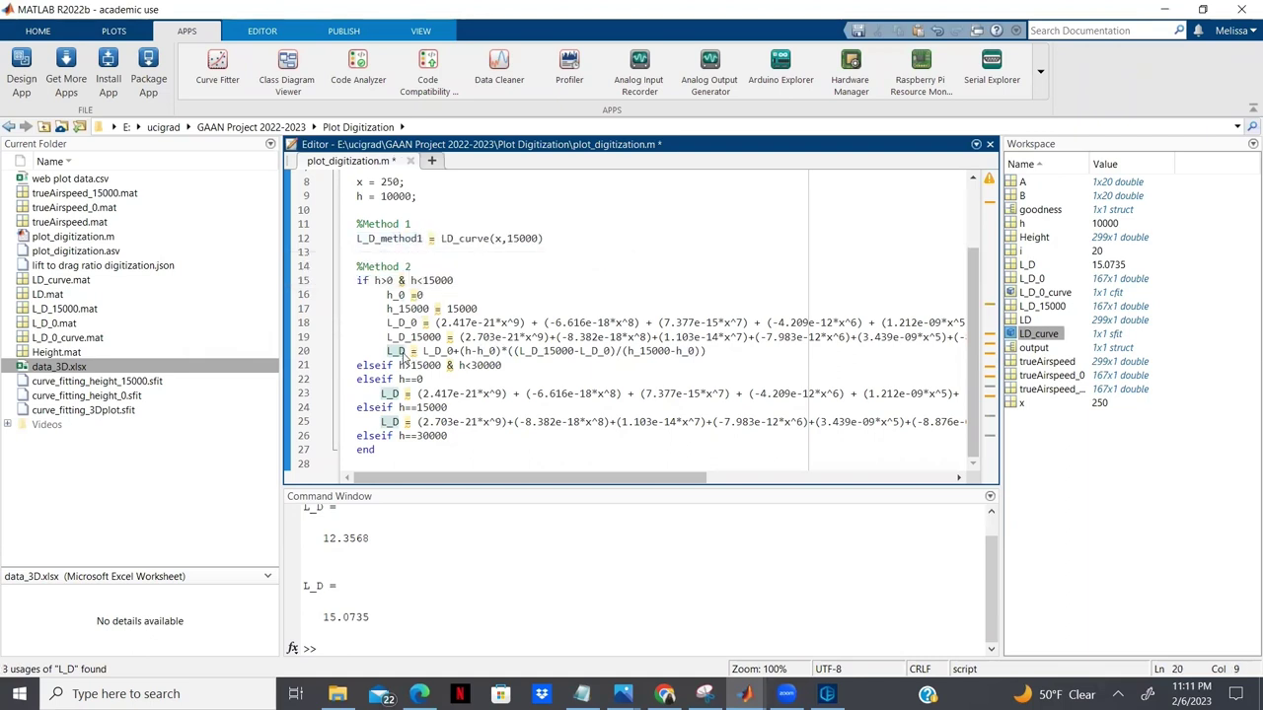
pyautogui.write('_me')
pyautogui.write('tho')
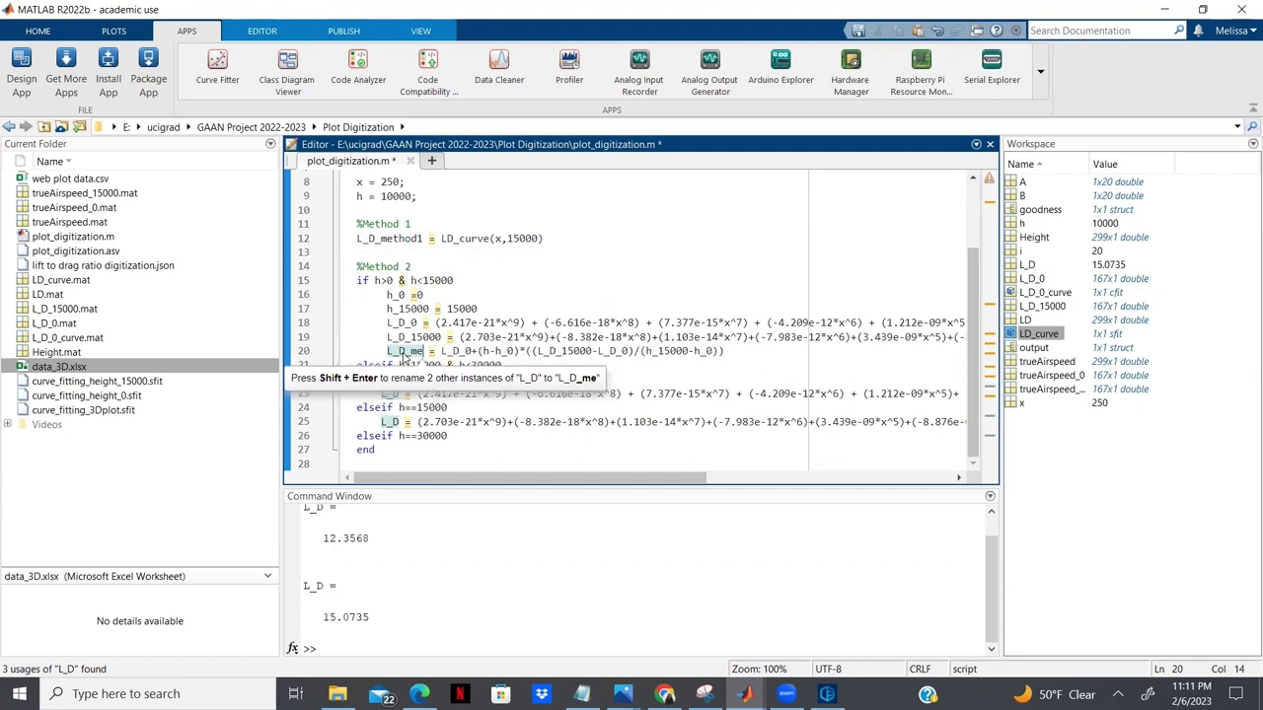
pyautogui.write('d2')
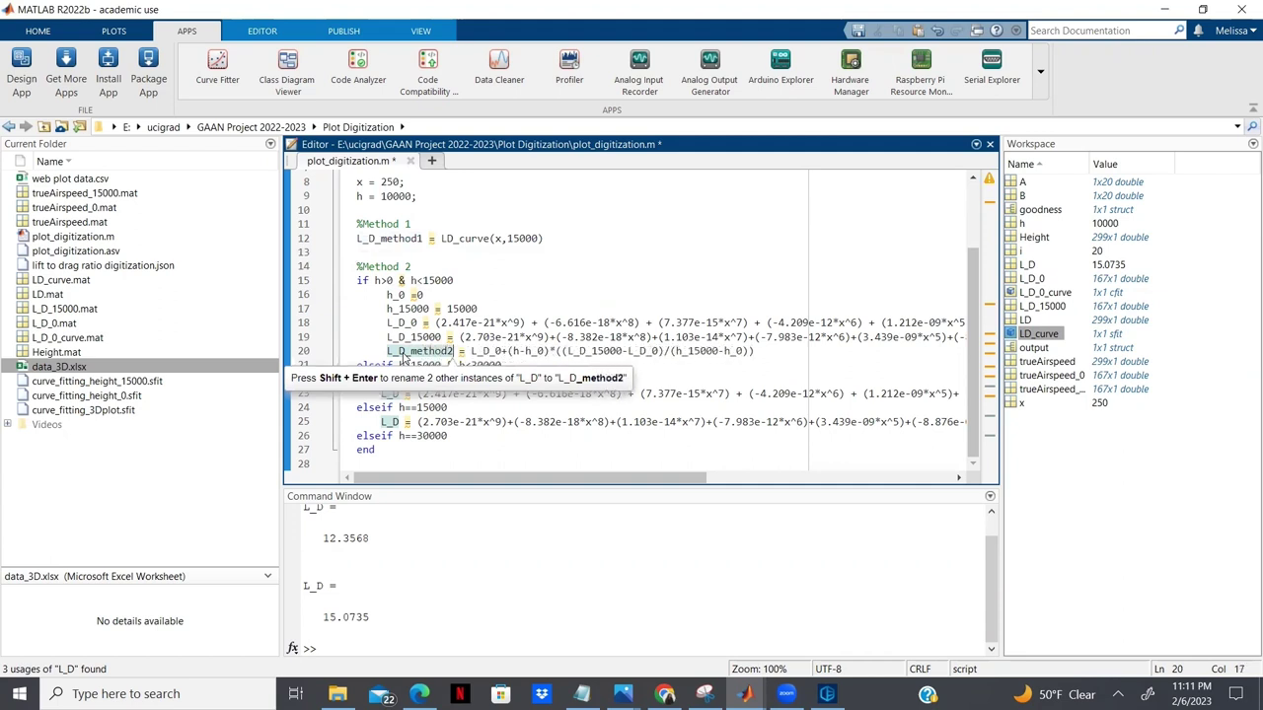
pyautogui.hotkey('ctrl', 's')
# Clear the Command Window with clc and run the interpolation section
pyautogui.click(340, 646)
pyautogui.write('clc')
pyautogui.press('Return')
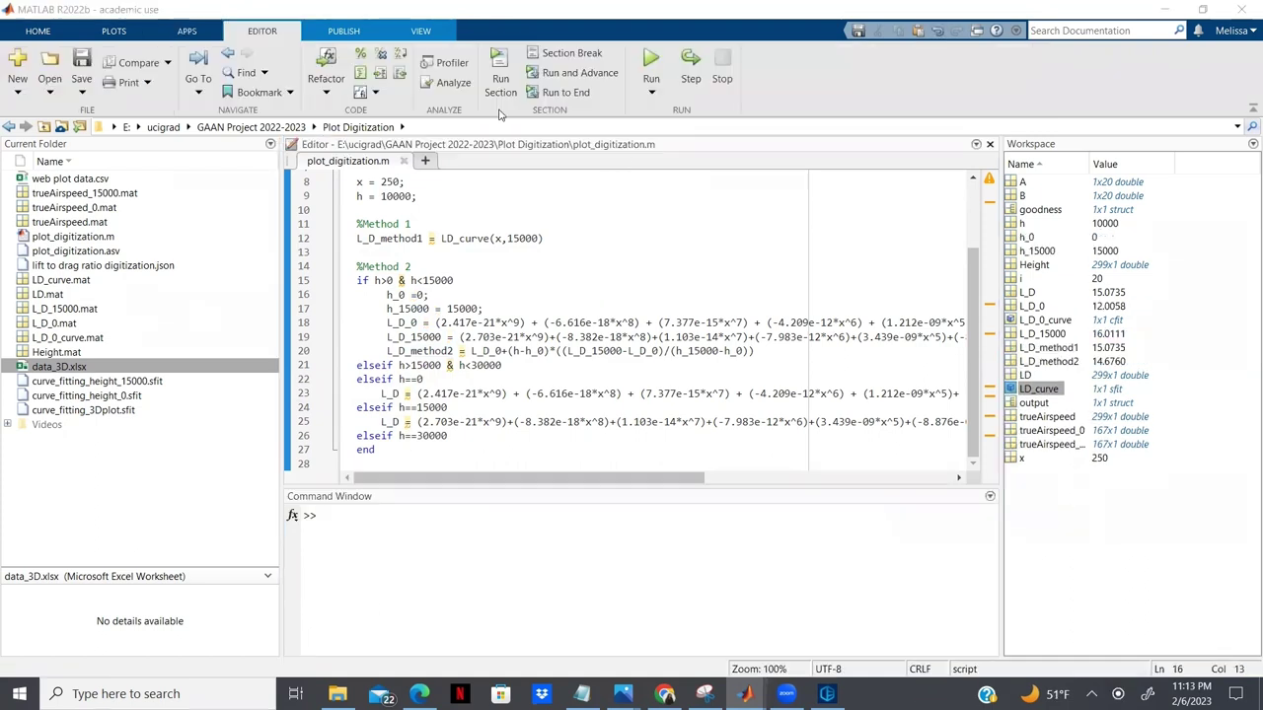
pyautogui.click(500, 85)
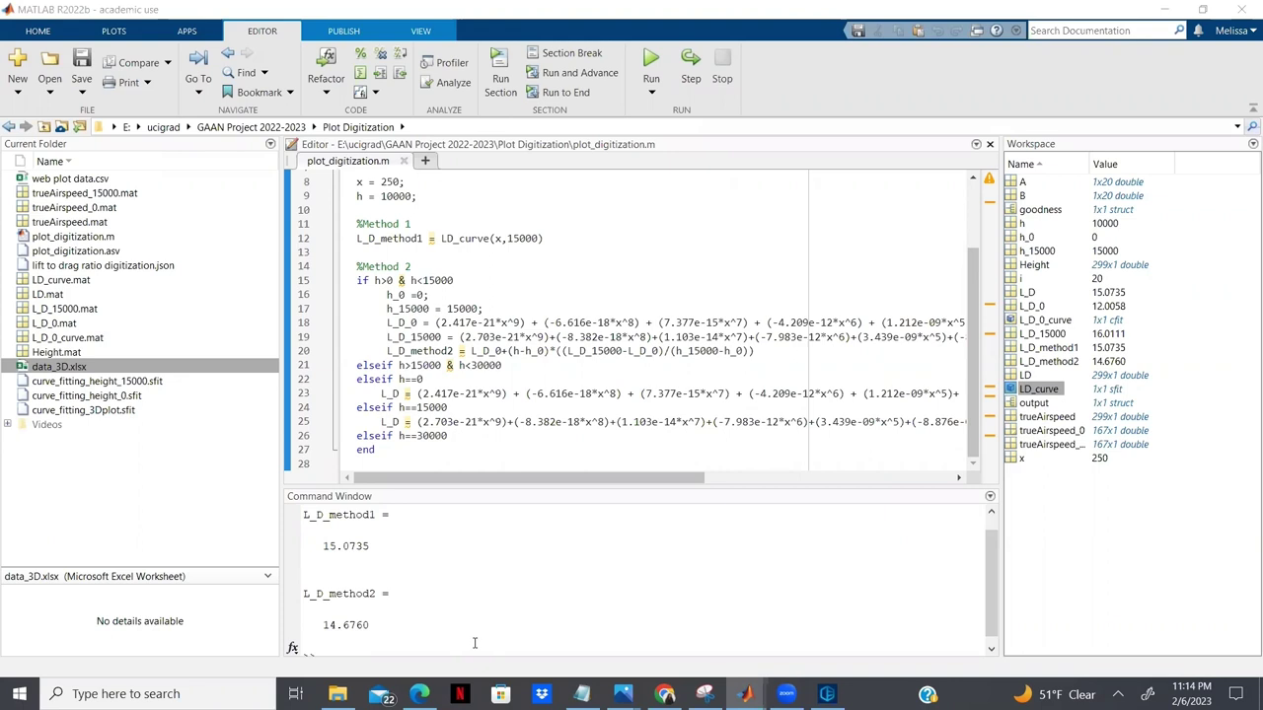
# Compare the L_D_method1 and L_D_method2 outputs against the Method 1 line and the Method 2 conditional block
pyautogui.click(434, 294)
pyautogui.moveTo(385, 244)
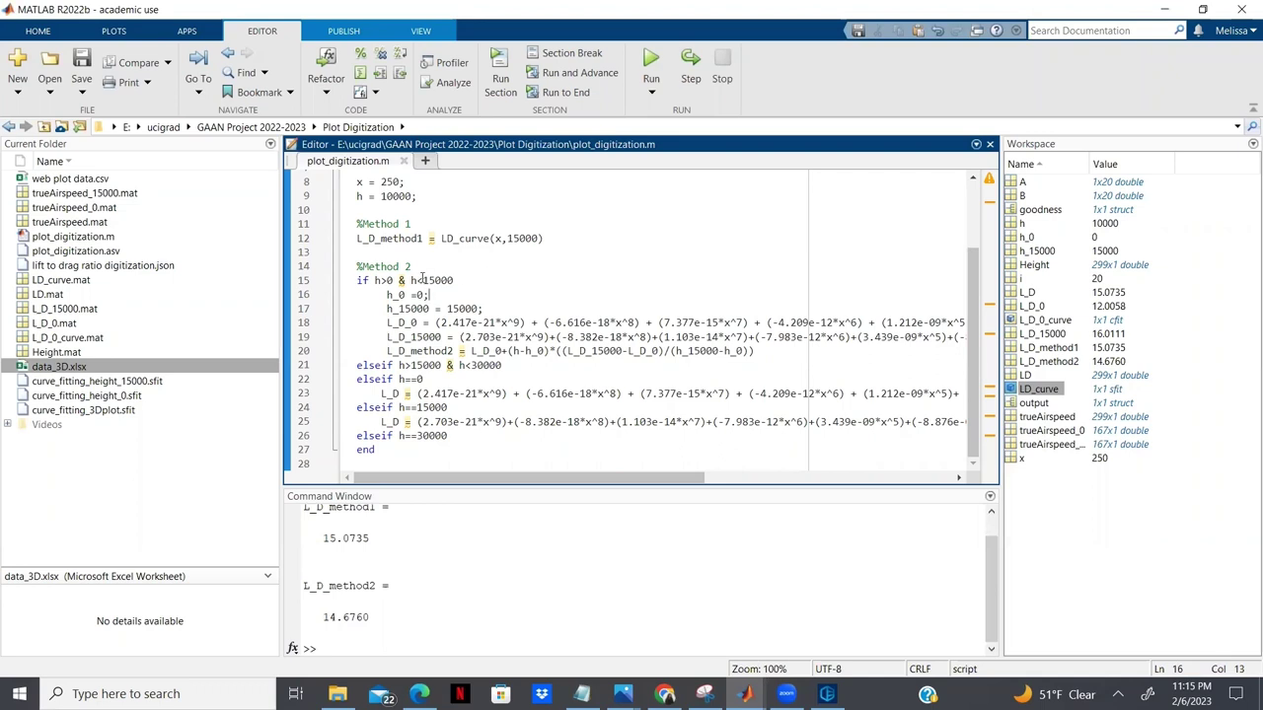
pyautogui.moveTo(390, 281)
pyautogui.moveTo(543, 239); pyautogui.dragTo(234, 246)
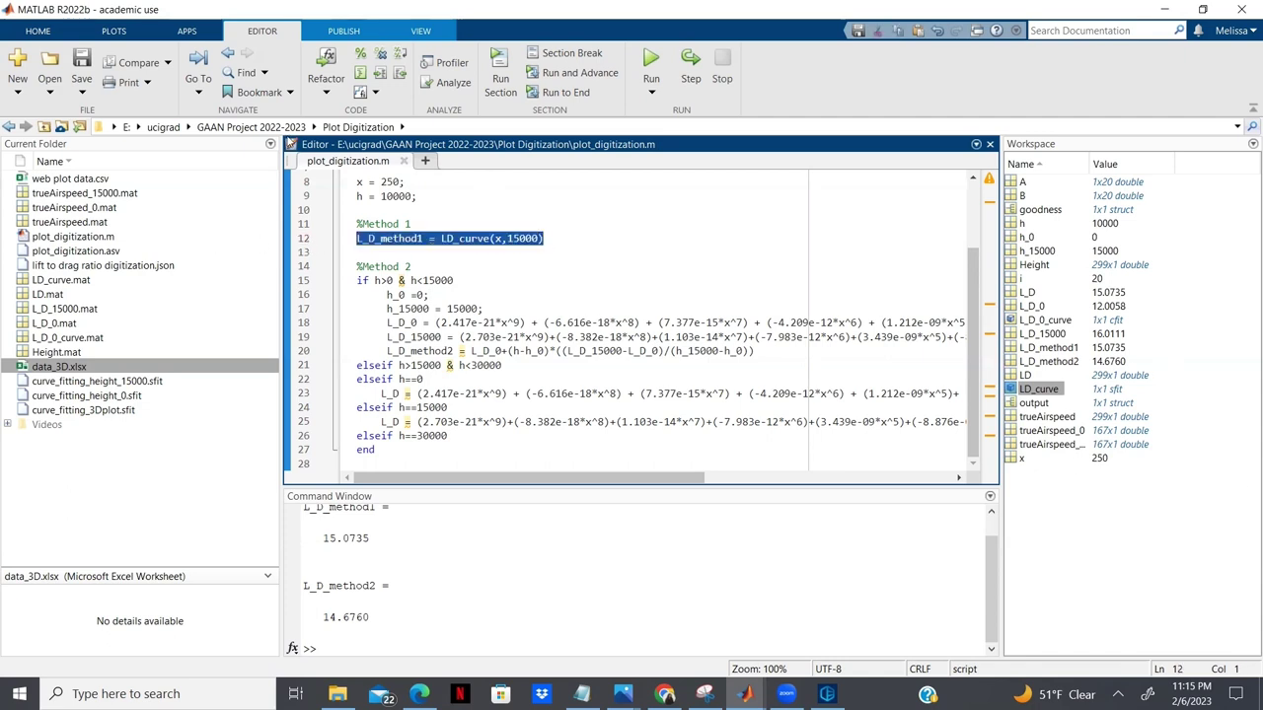
pyautogui.click(480, 253)
pyautogui.click(446, 240)
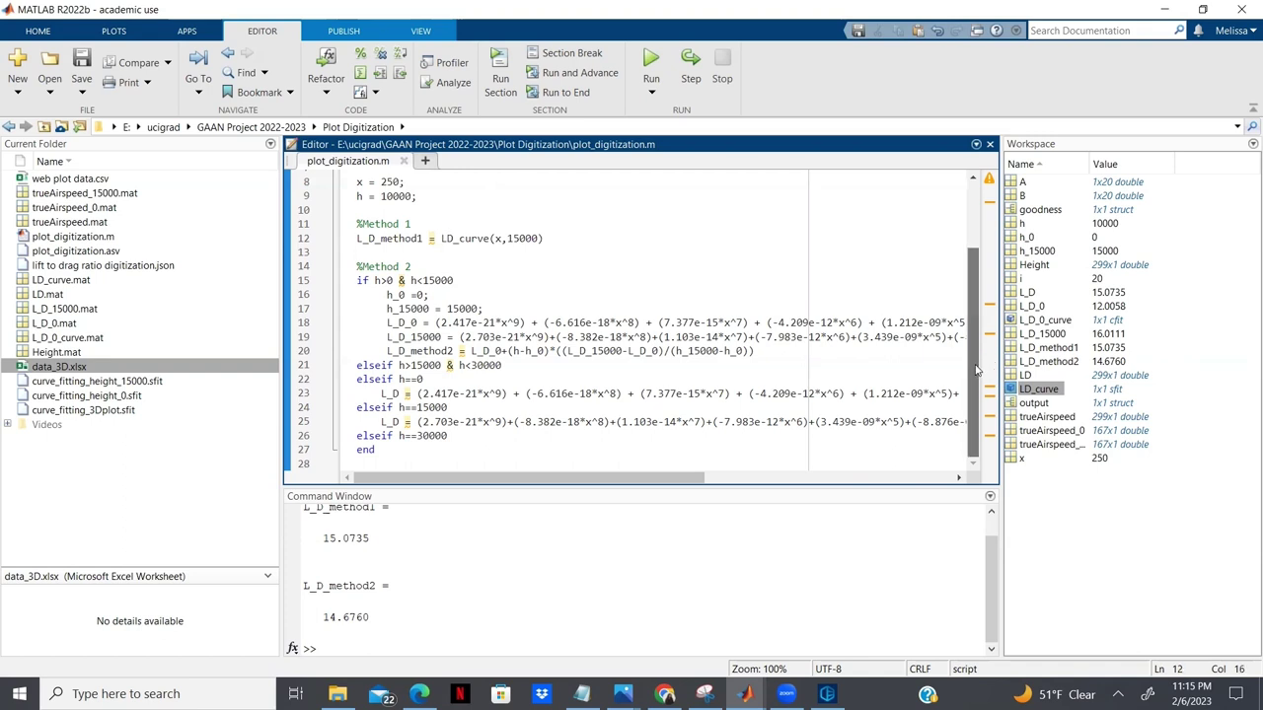
pyautogui.moveTo(976, 365); pyautogui.dragTo(978, 548)
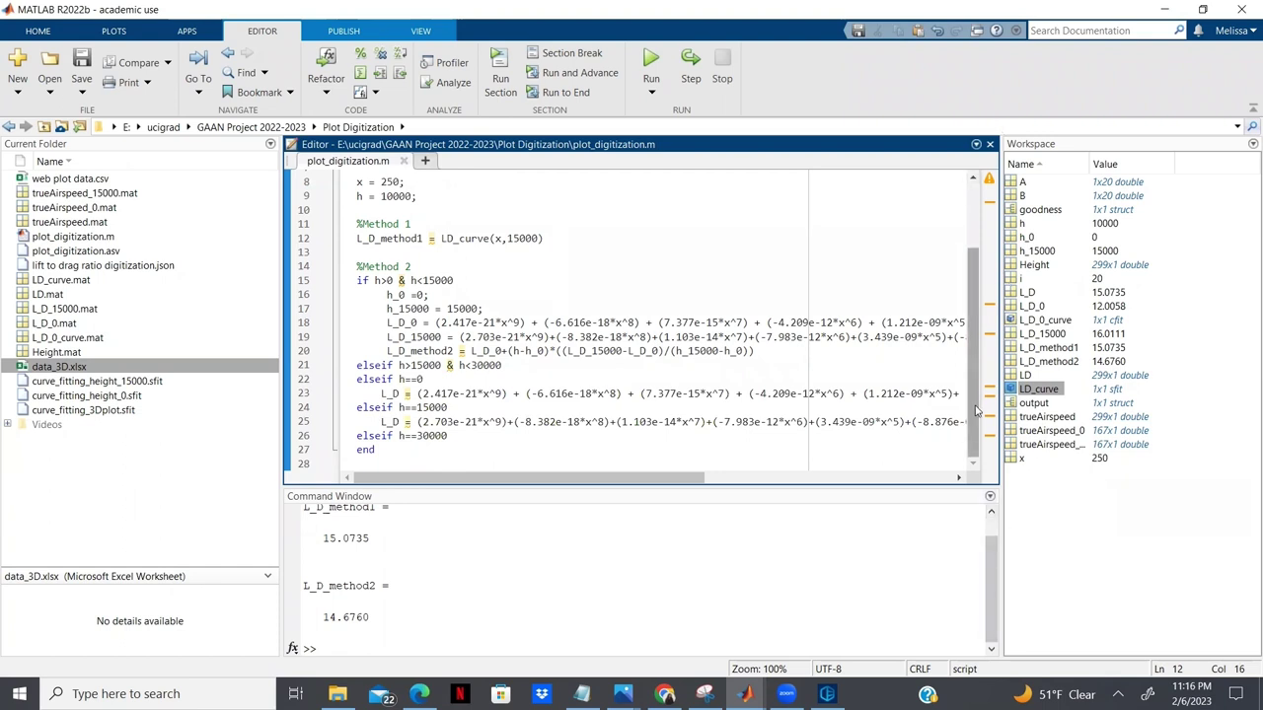
# Add load('LD_curve.mat') on the line directly above the %Method 1 comment and save the script
pyautogui.moveTo(976, 409); pyautogui.dragTo(953, 277)
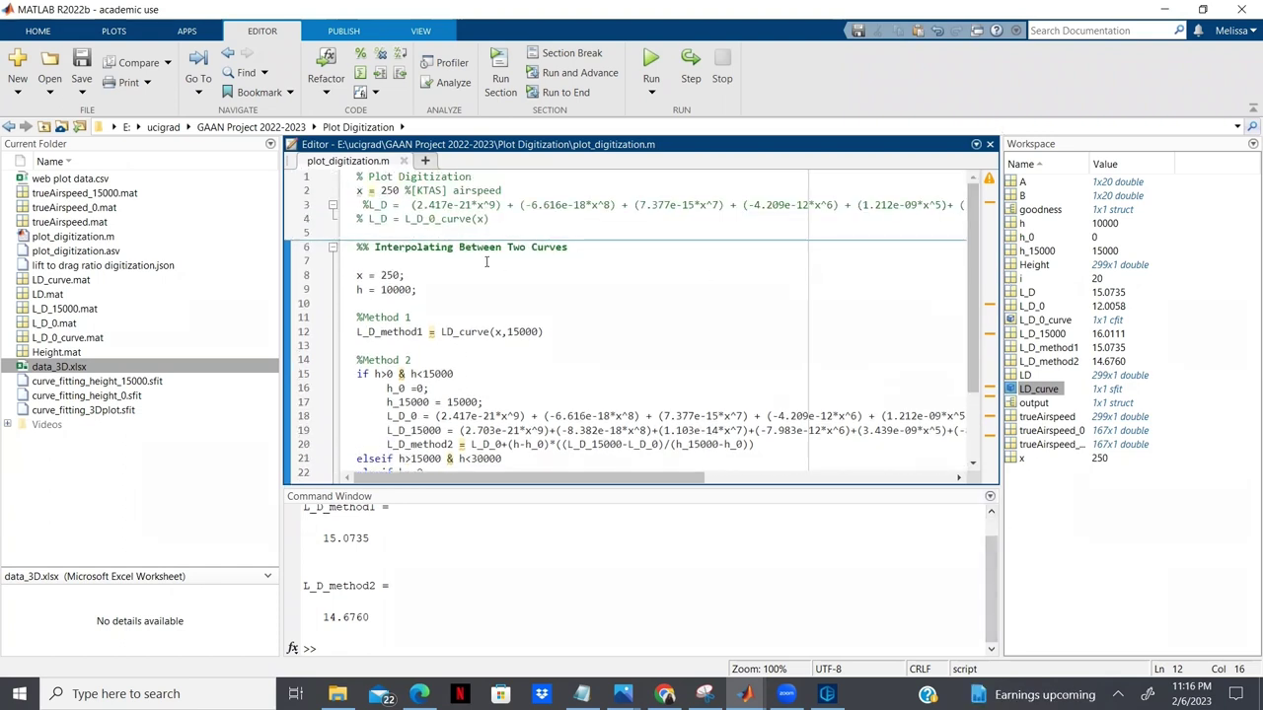
pyautogui.click(357, 177)
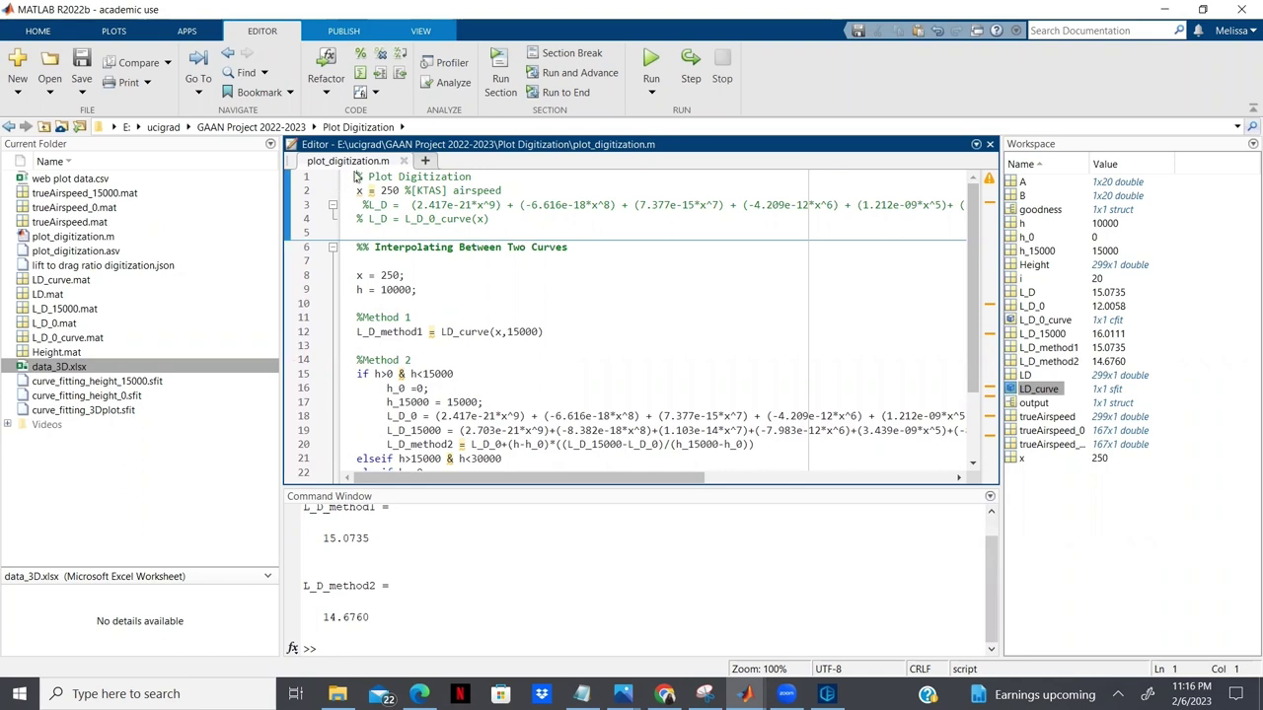
pyautogui.click(376, 304)
pyautogui.write("load('")
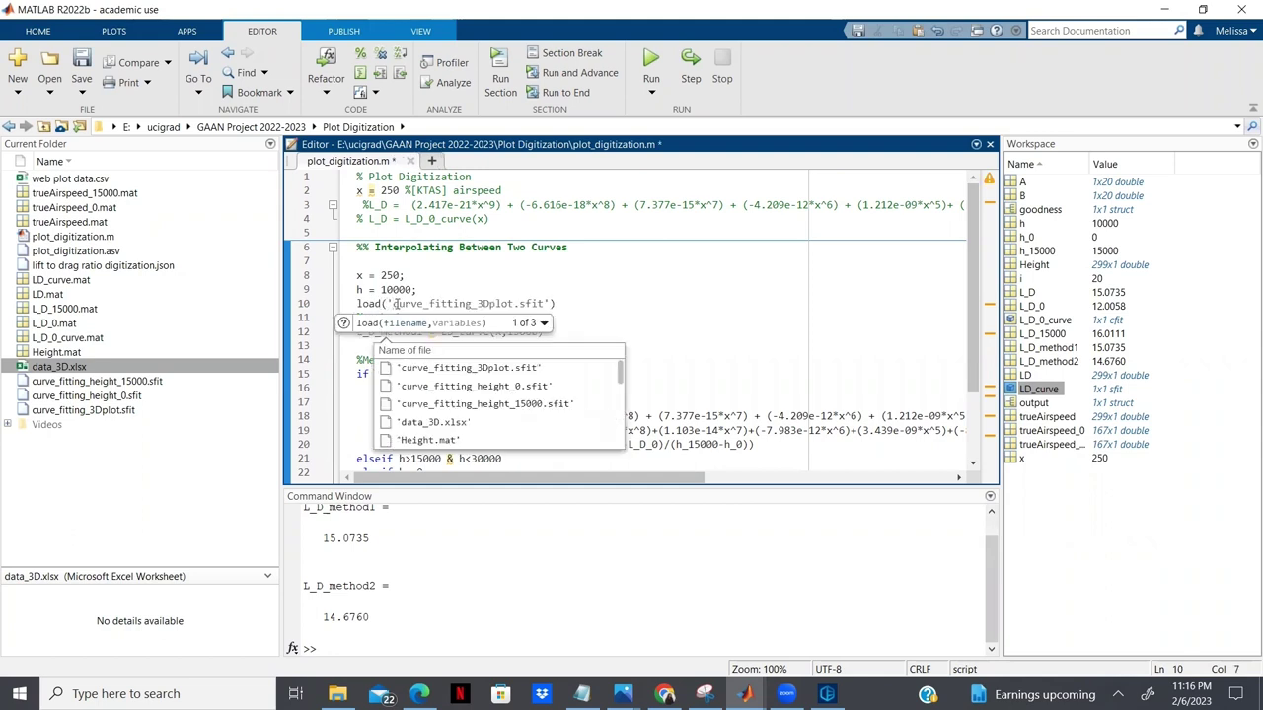
pyautogui.write("')")
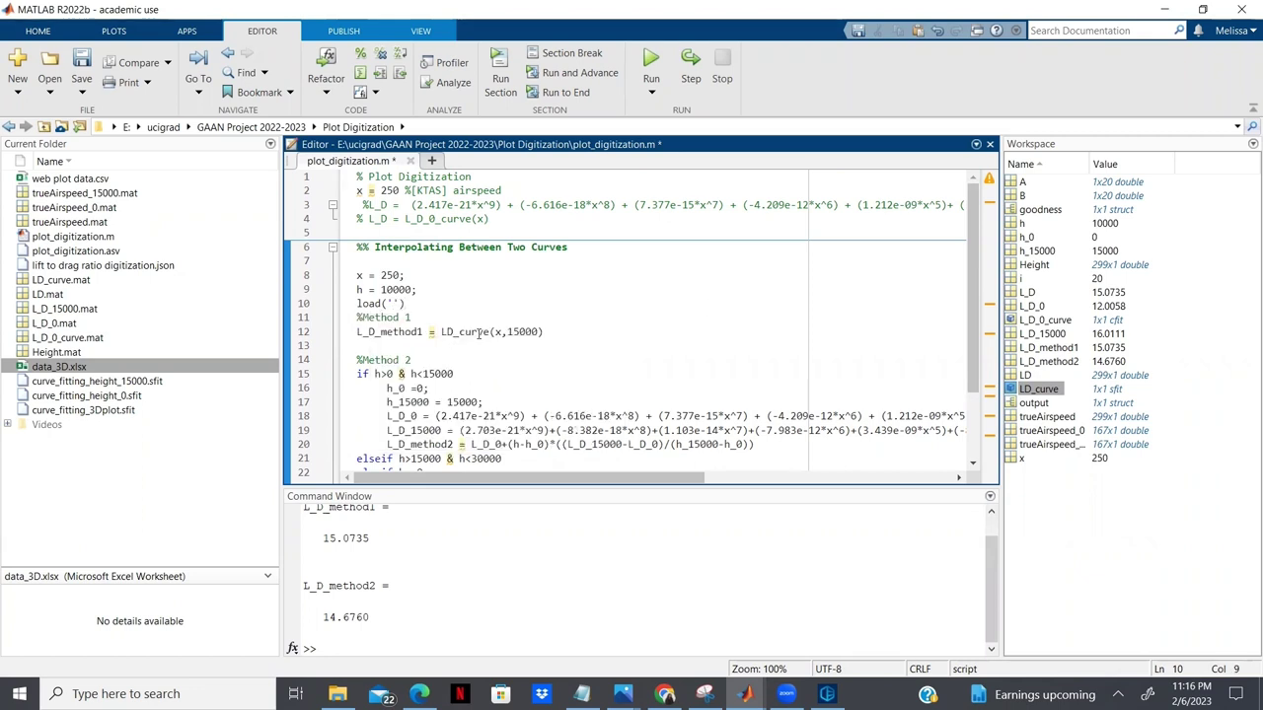
pyautogui.click(395, 304)
pyautogui.write('LD_')
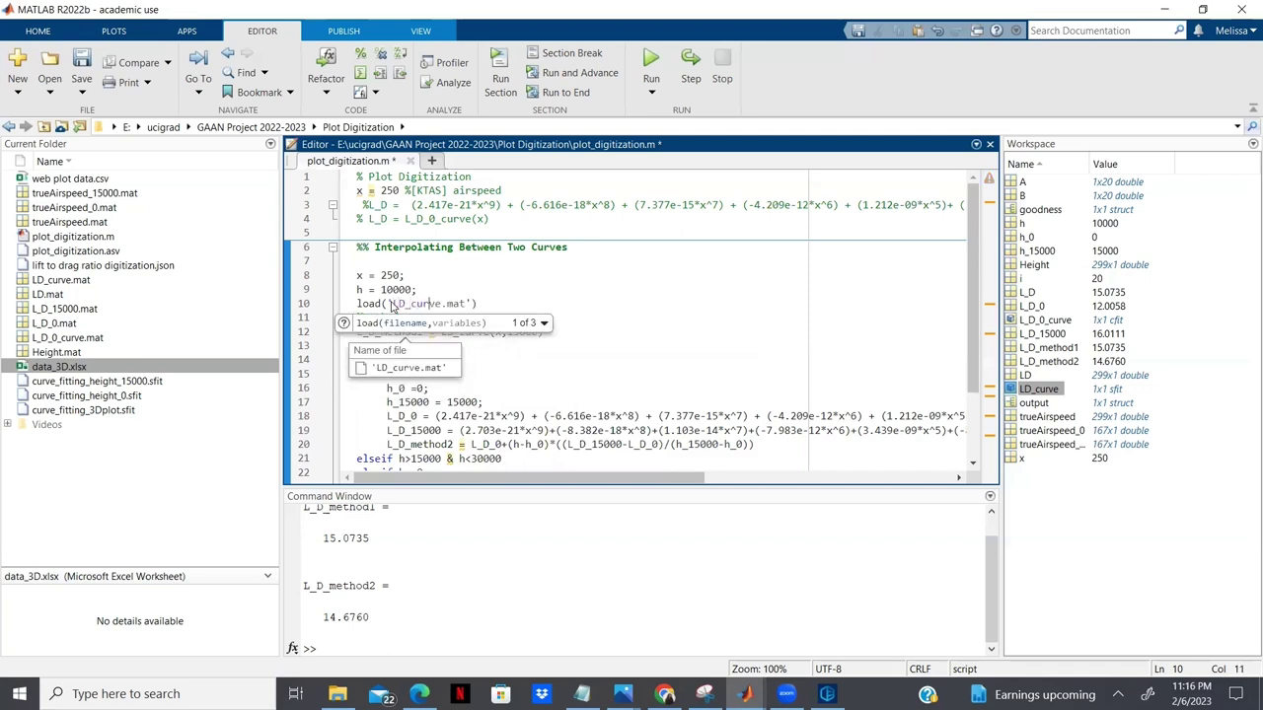
pyautogui.write("curve.mat'")
pyautogui.click(557, 382)
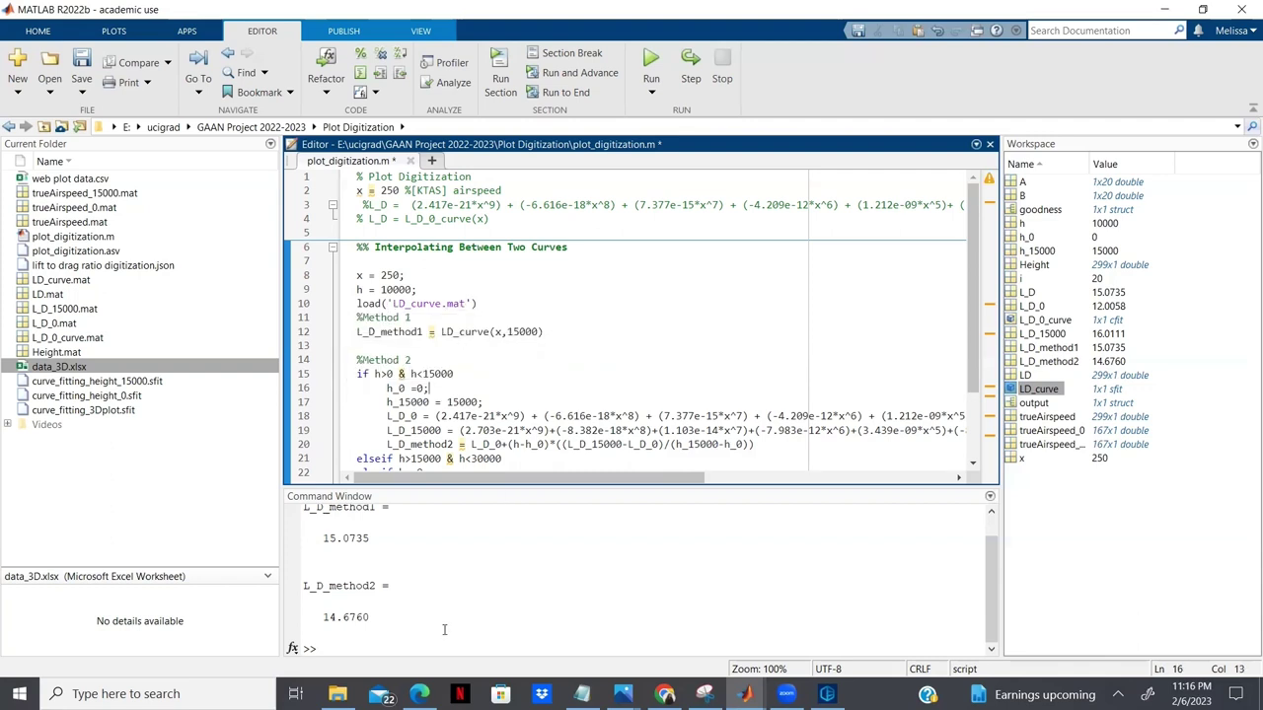
# Clear all workspace variables with clear and empty the Command Window with clc
pyautogui.click(334, 651)
pyautogui.write('clear')
pyautogui.press('Return')
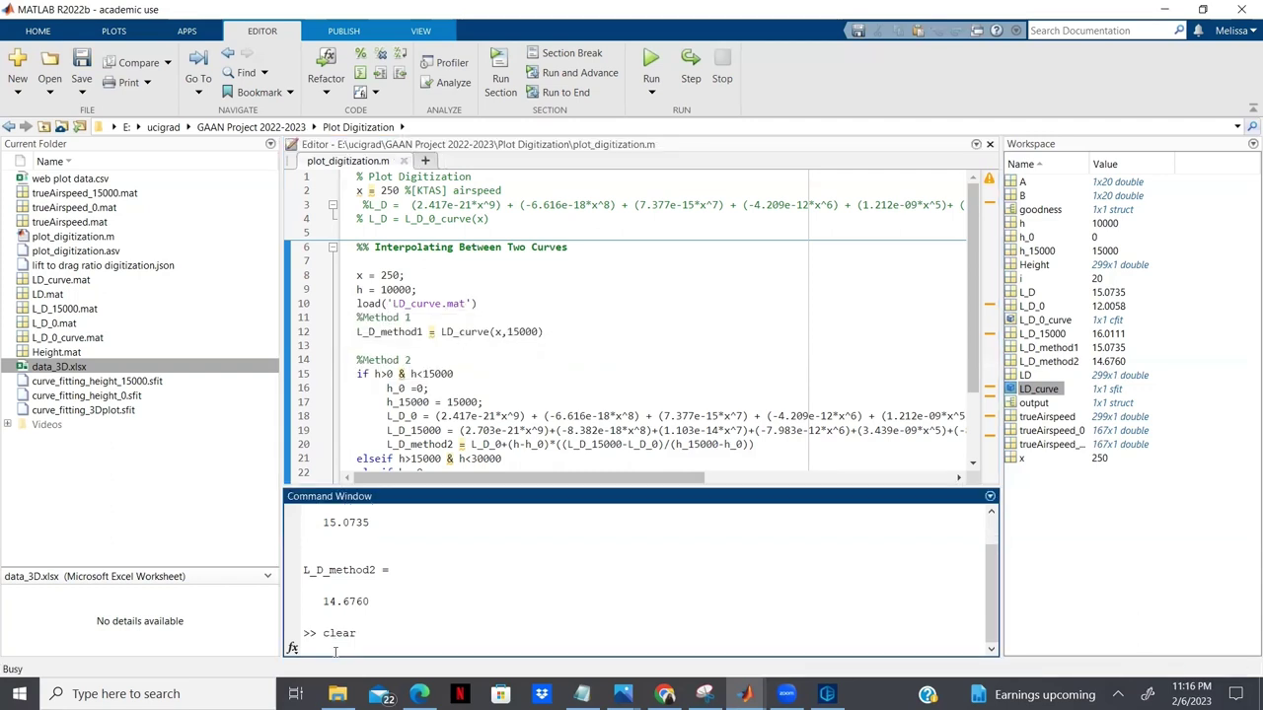
pyautogui.write('clc')
pyautogui.press('Return')
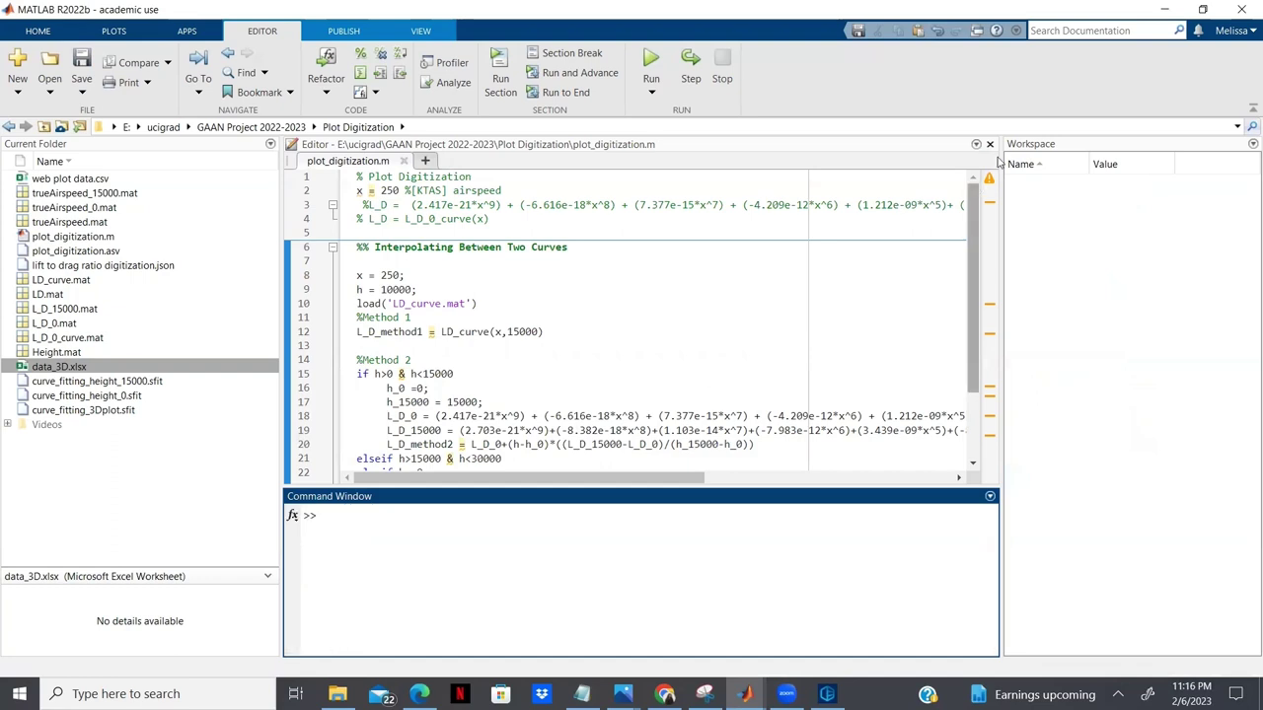
# Run the interpolation section from the emptied workspace and review the load line and both methods against the outputs
pyautogui.click(486, 297)
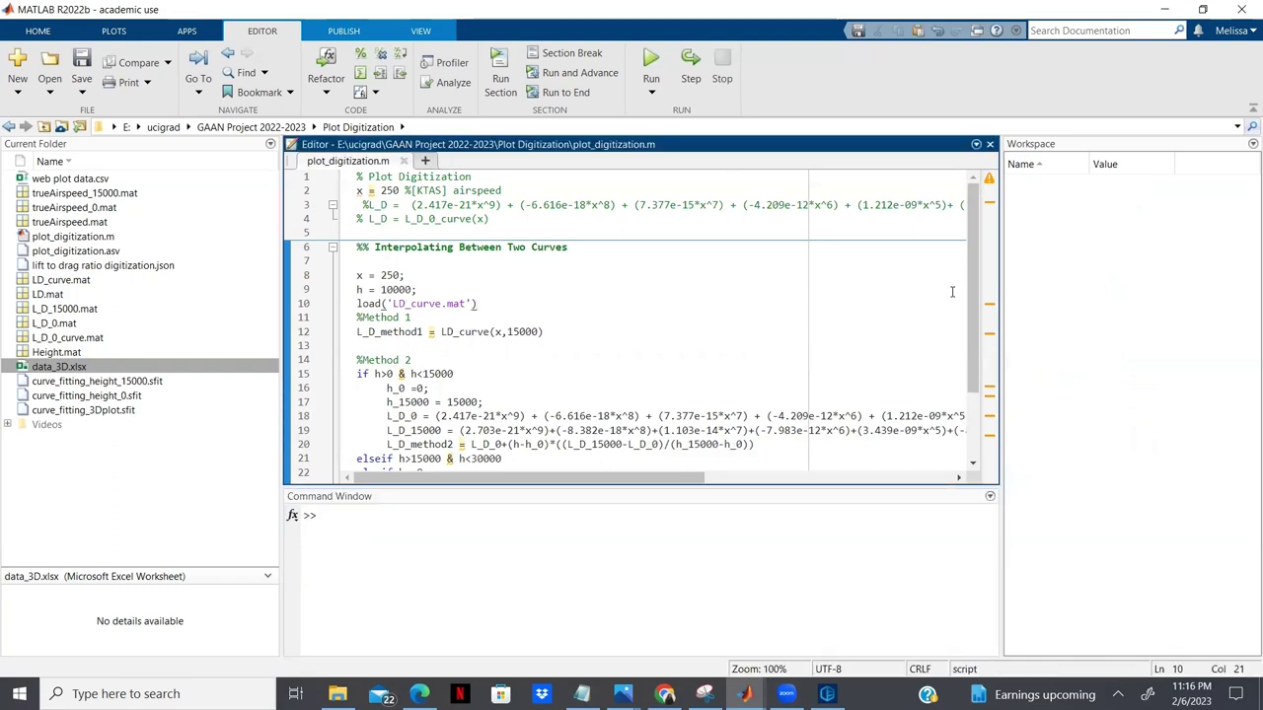
pyautogui.scroll(-3, 962, 296)
pyautogui.click(569, 266)
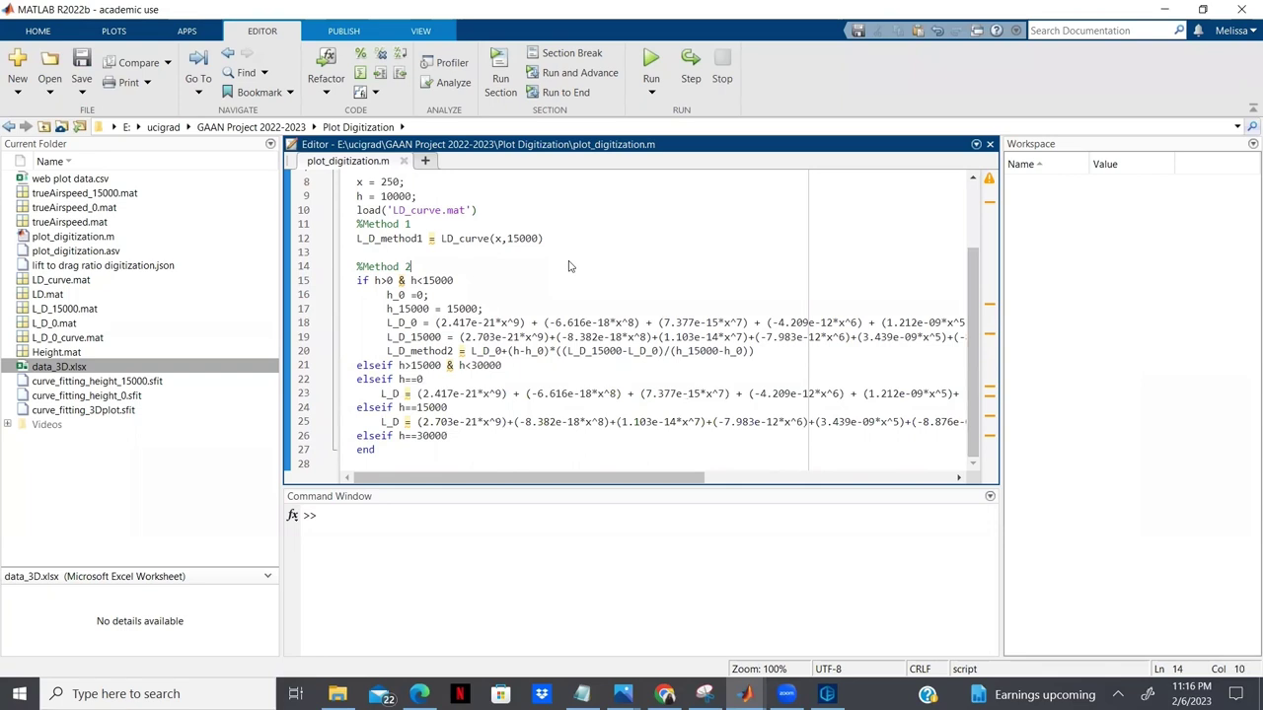
pyautogui.click(500, 84)
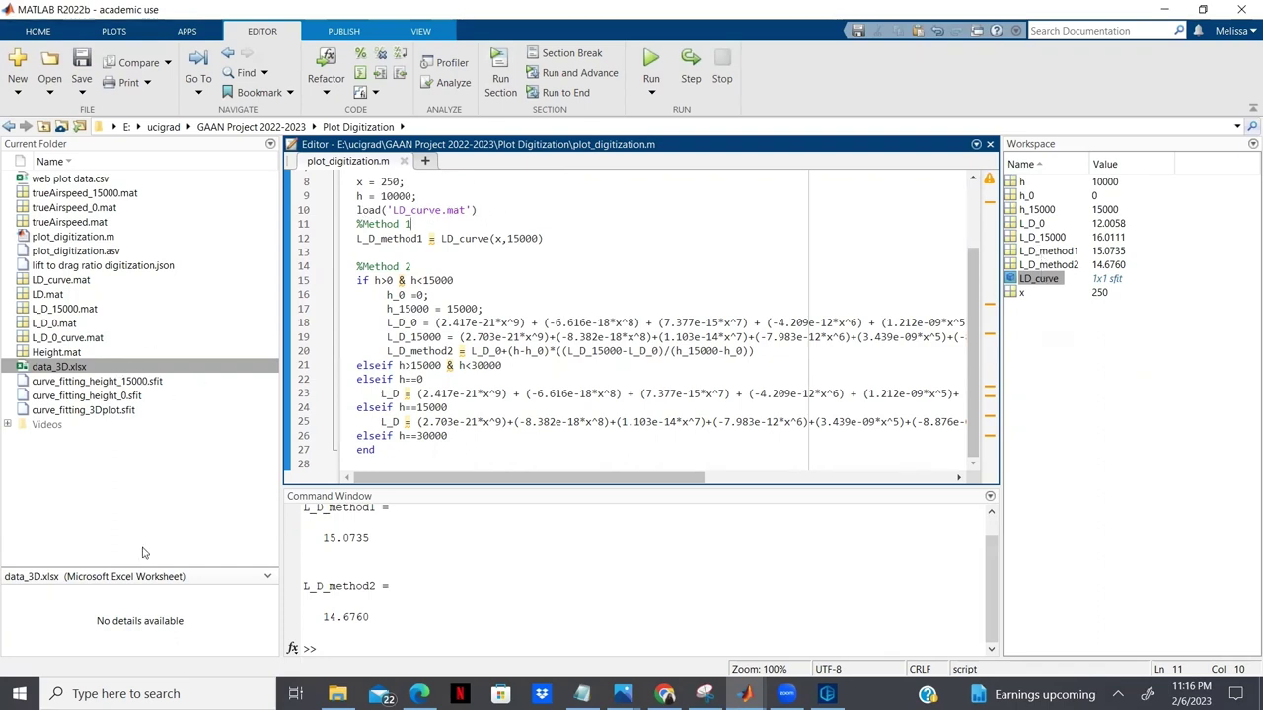
pyautogui.moveTo(451, 367)
pyautogui.scroll(3, 566, 307)
pyautogui.scroll(-3, 566, 308)
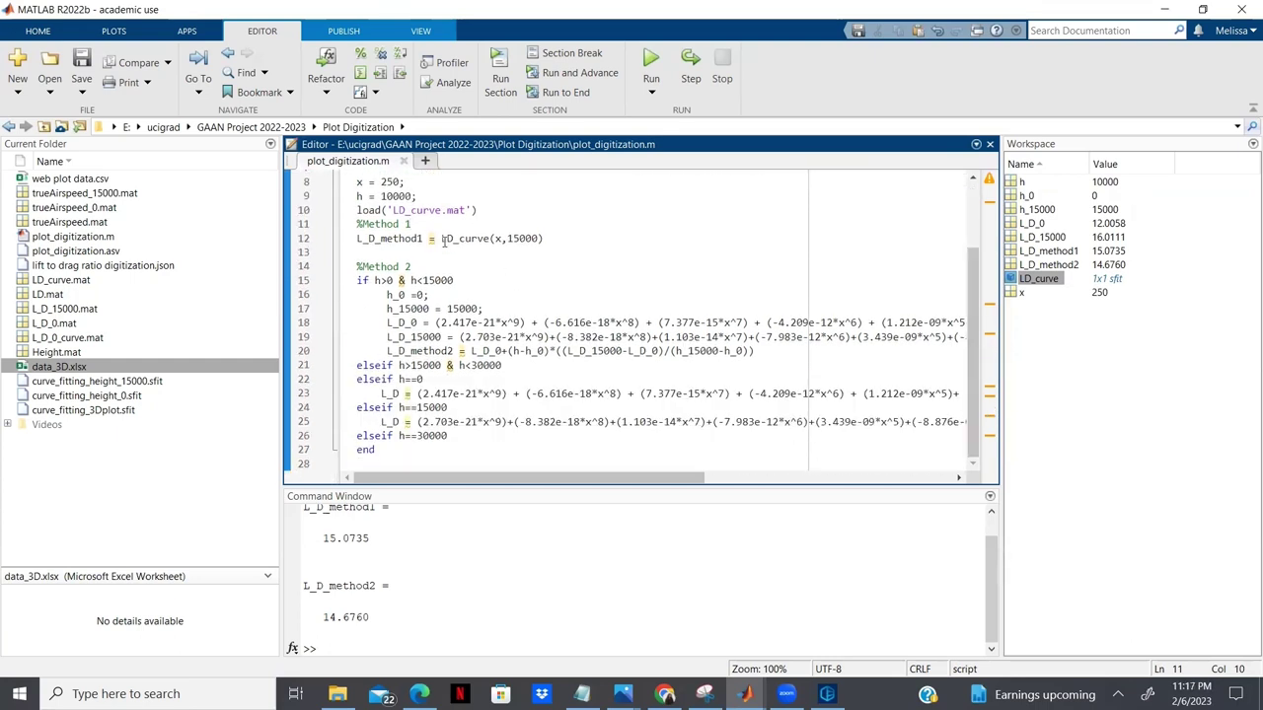
pyautogui.moveTo(444, 246)
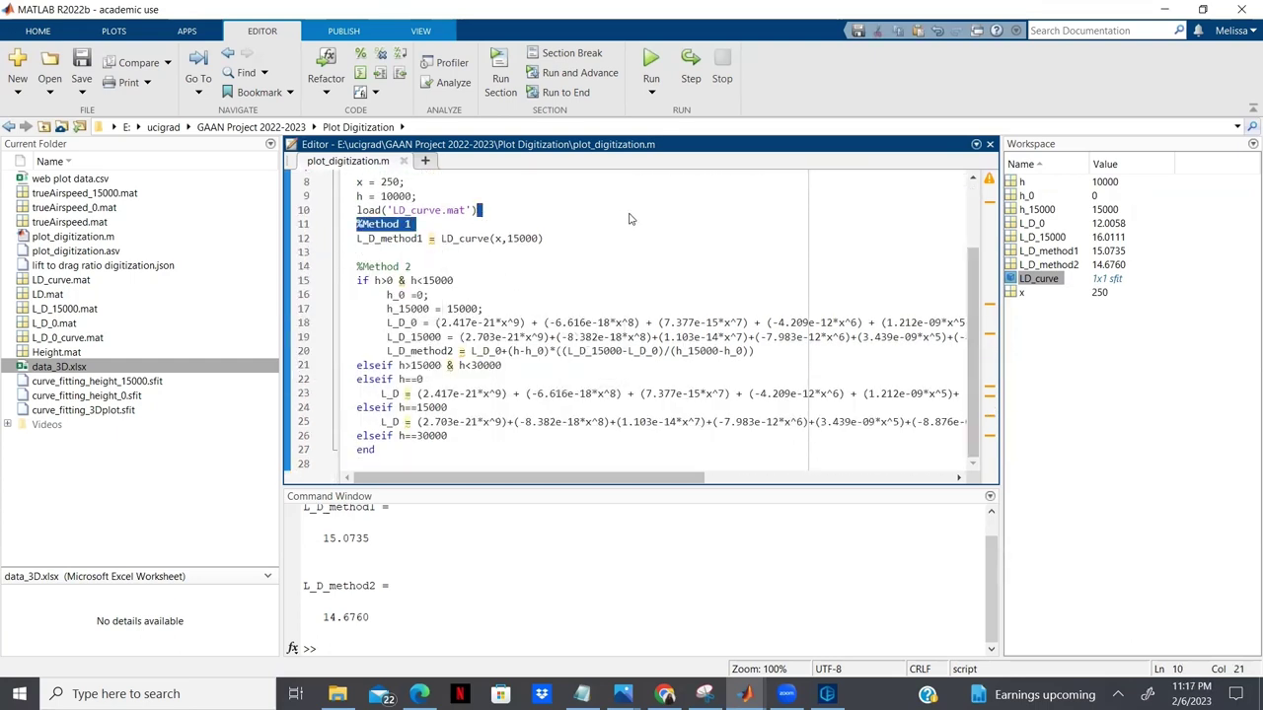